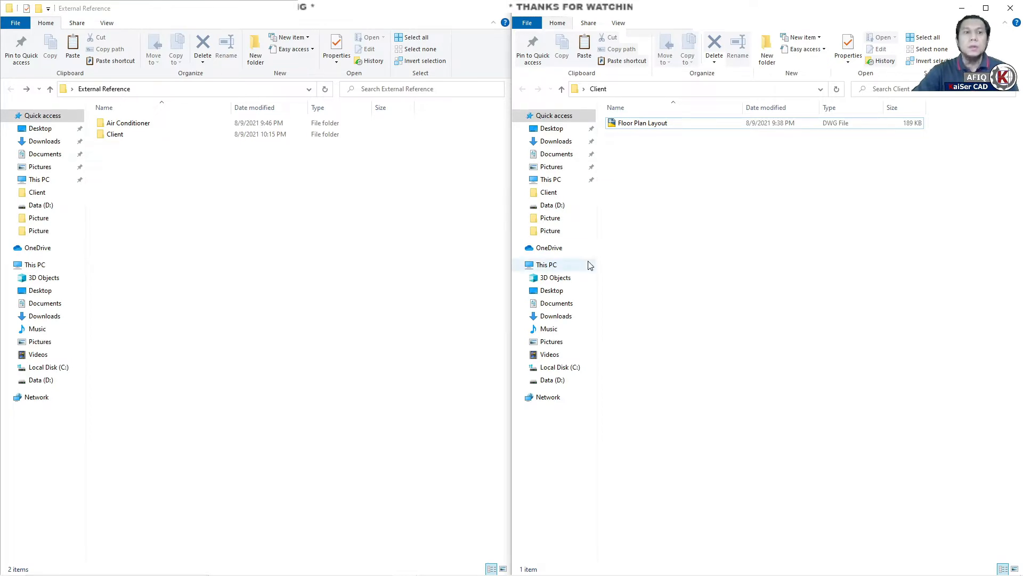
Copy the Floor Plan Layout drawing from the standalone Client folder into the Client folder inside External Reference.
left_click(302, 243)
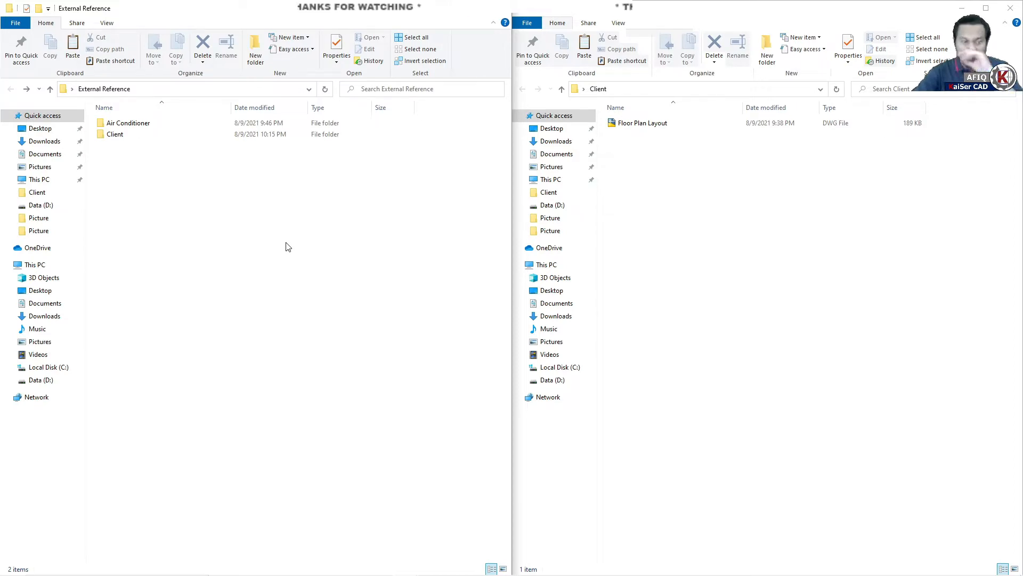
left_click(646, 233)
left_click(648, 124)
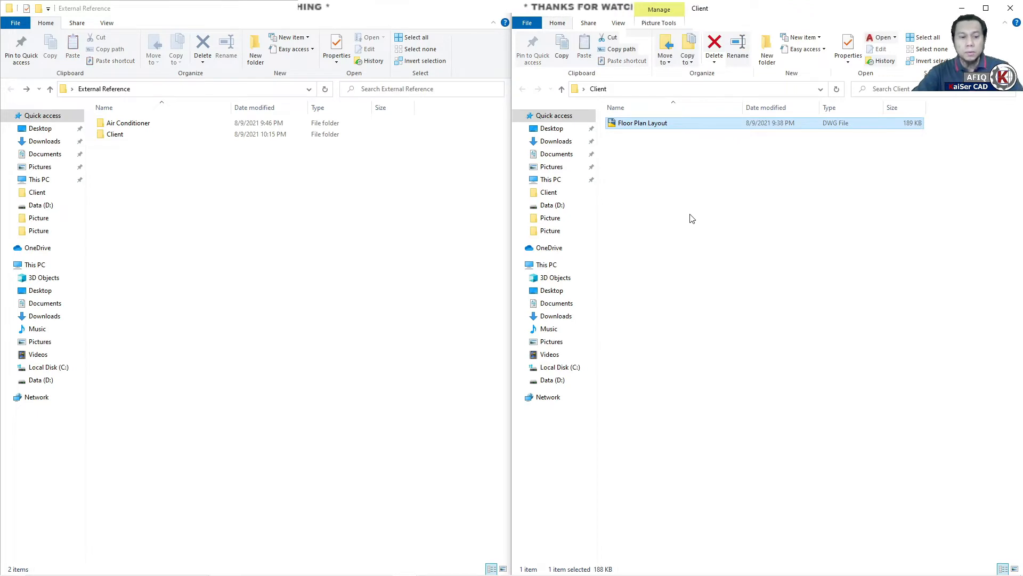
left_click(155, 220)
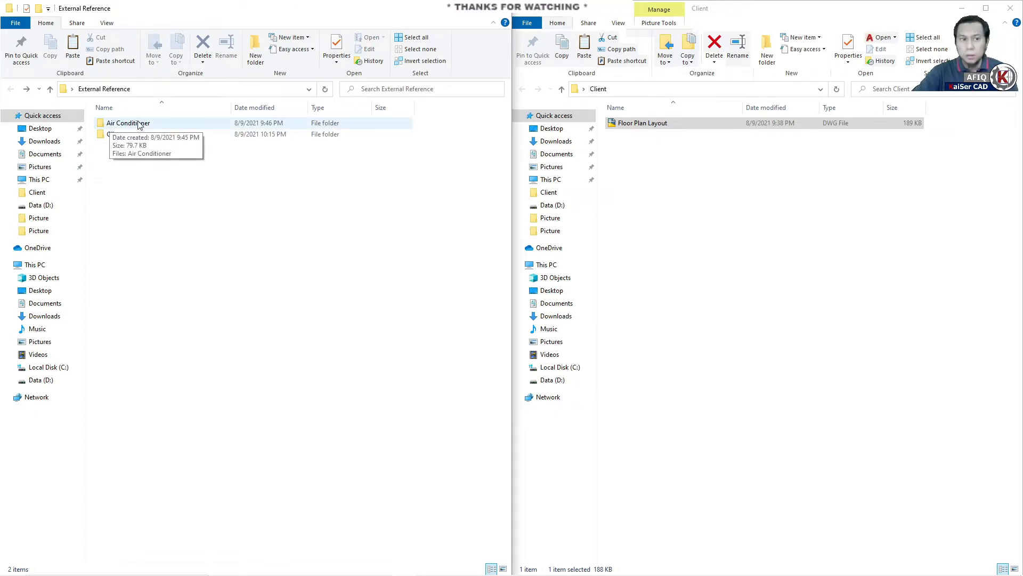
double_click(119, 136)
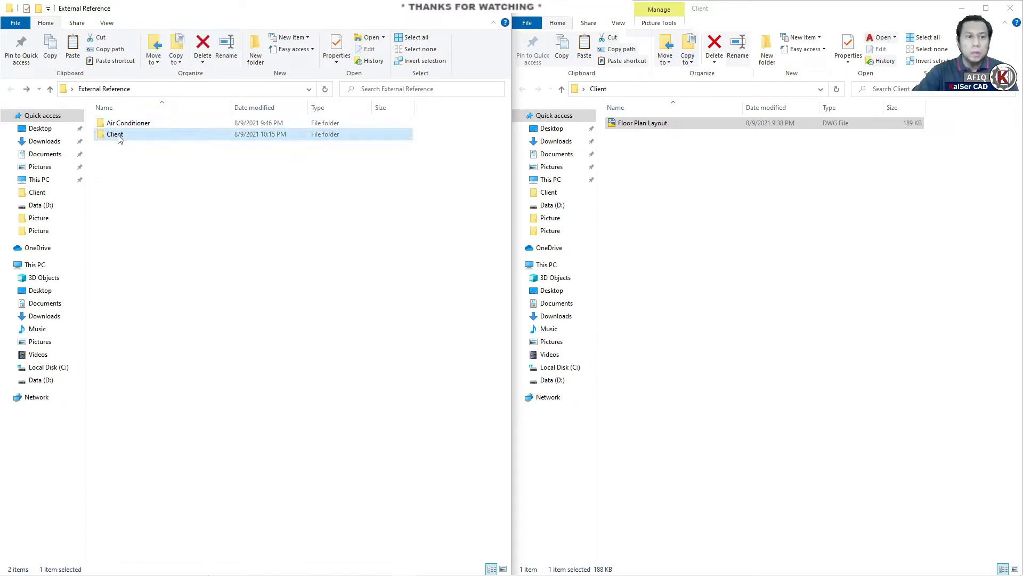
key("ctrl+v")
left_click(153, 173)
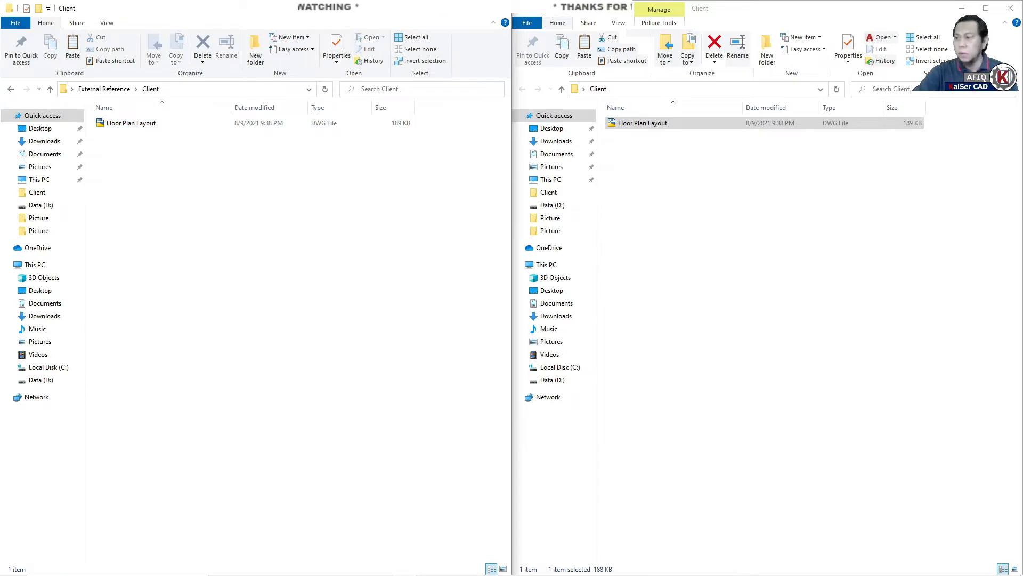
Switch to AutoCAD, start a new drawing and open the external references manager with XREF.
key("alt+Tab")
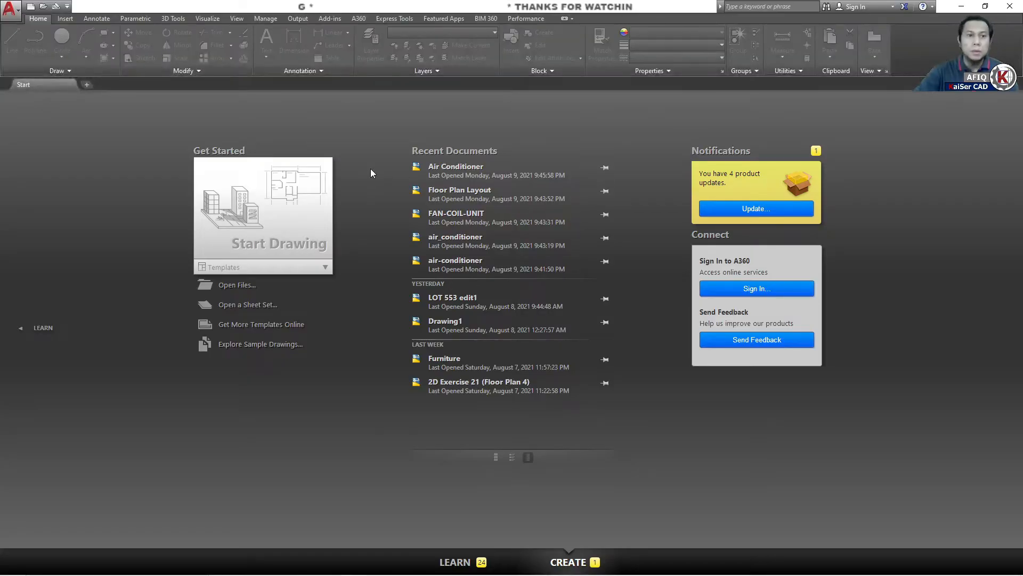
left_click(280, 182)
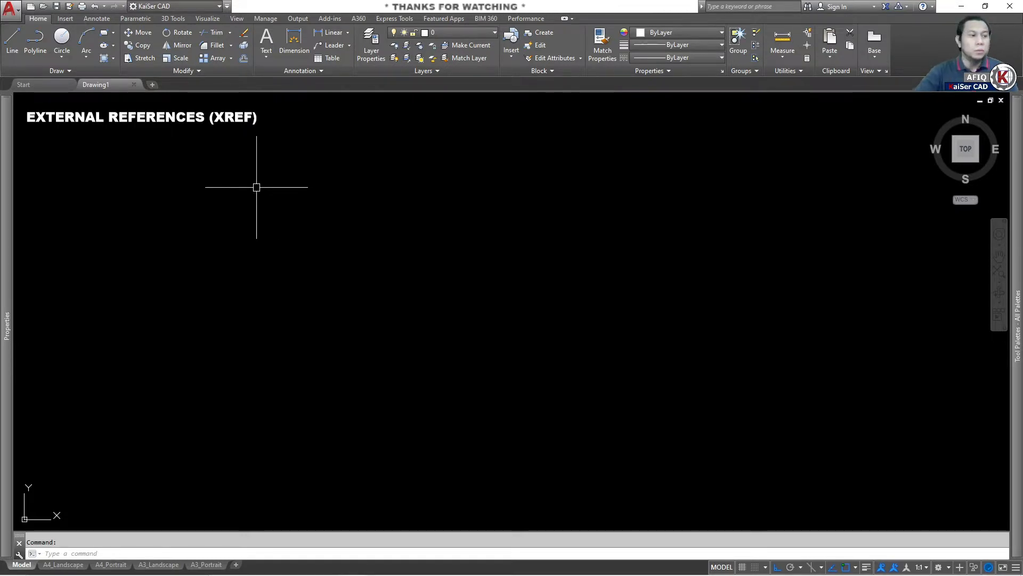
type("XREF")
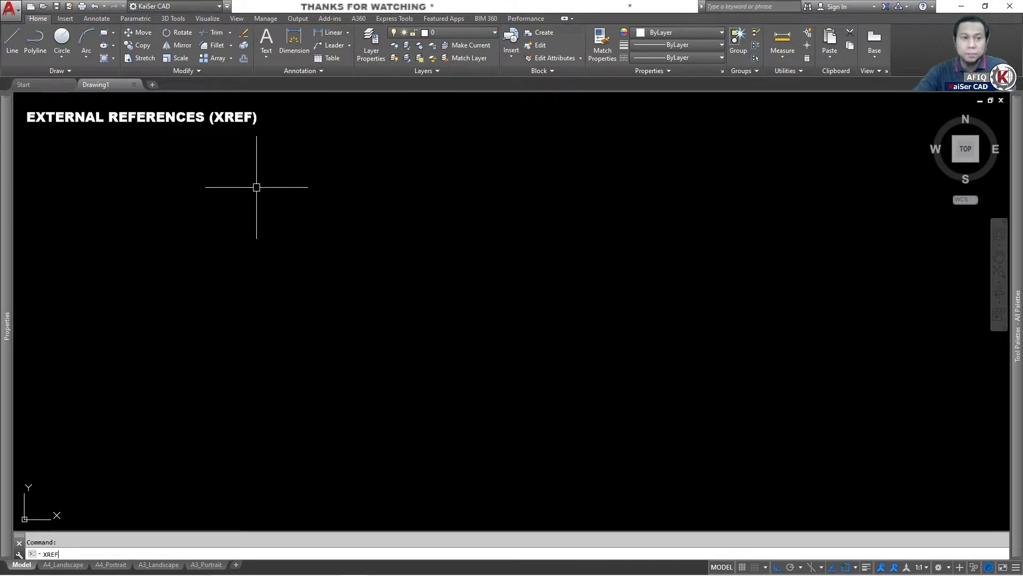
key("Return")
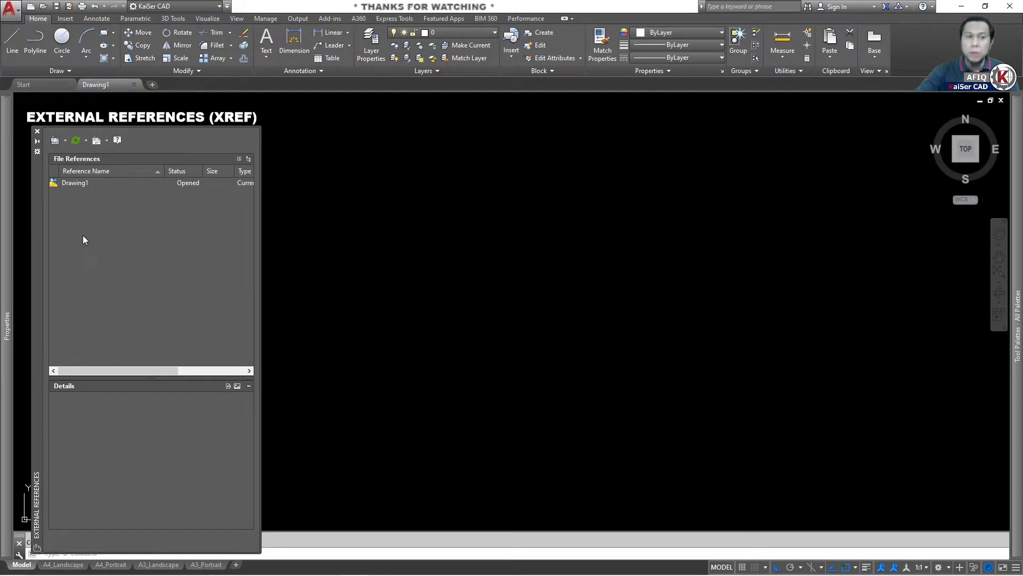
Choose Floor Plan Layout from Desktop > External Reference > Client as the DWG file to attach.
mouse_move(72, 185)
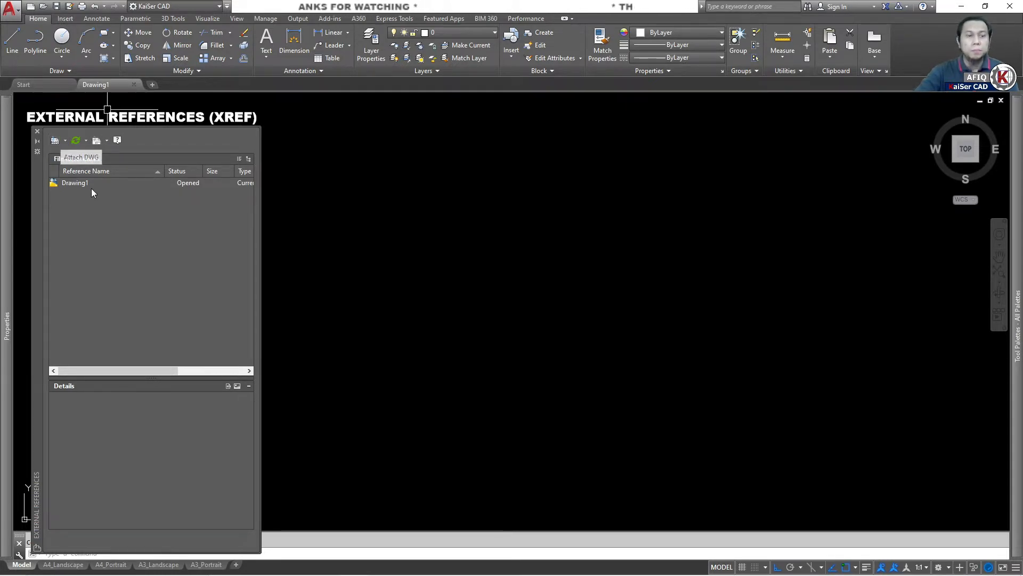
left_click(65, 142)
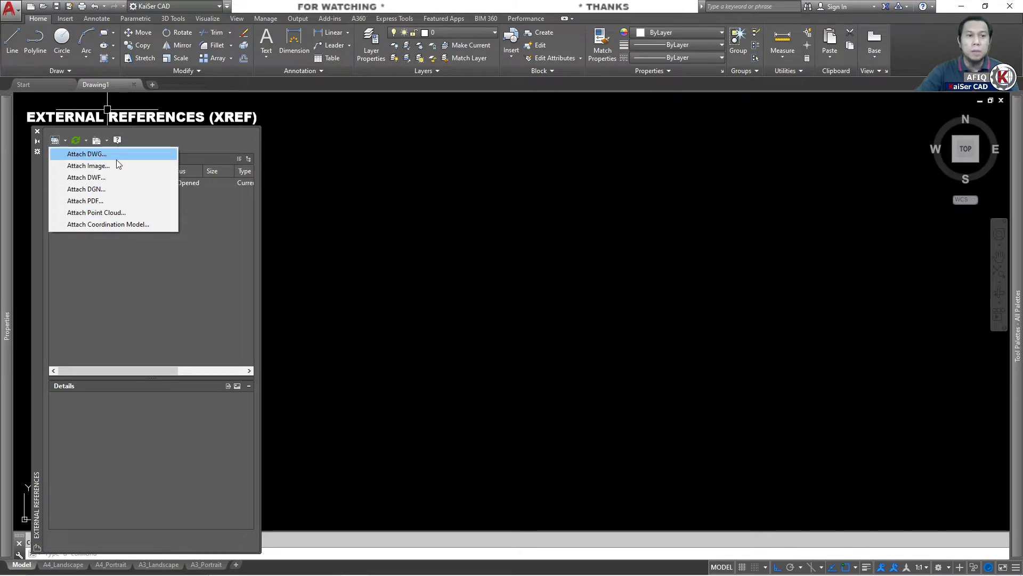
left_click(88, 154)
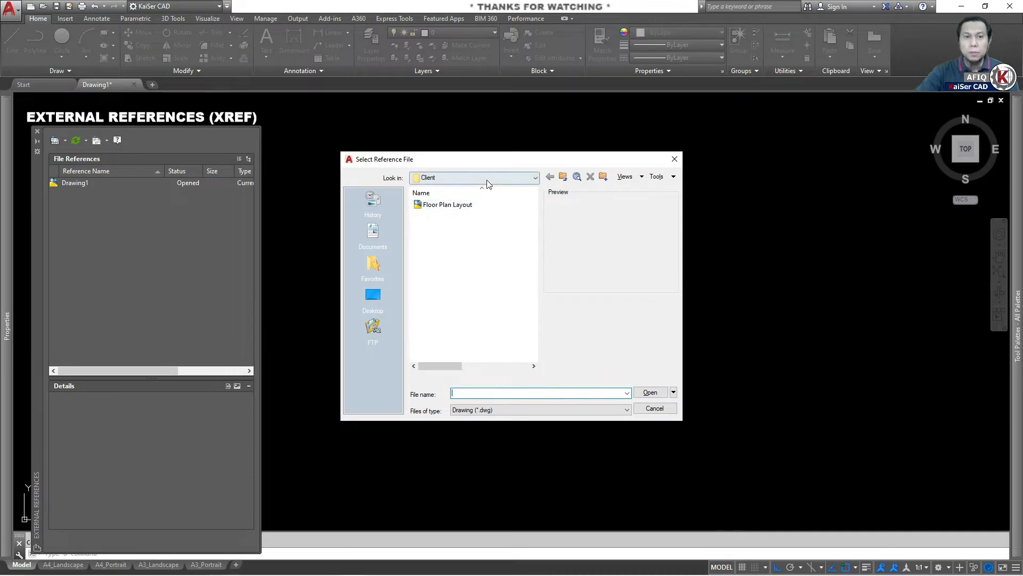
left_click(487, 179)
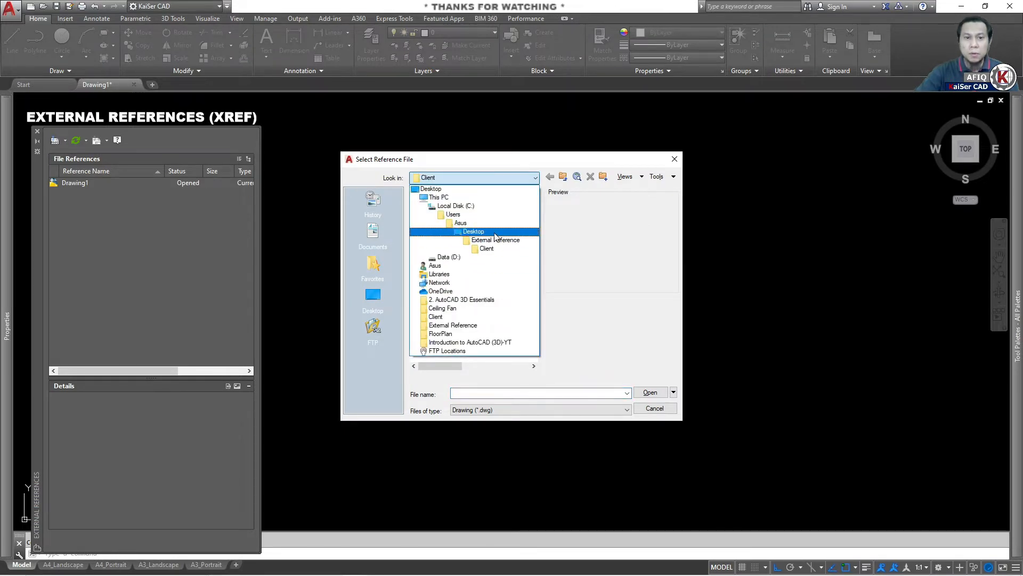
left_click(494, 232)
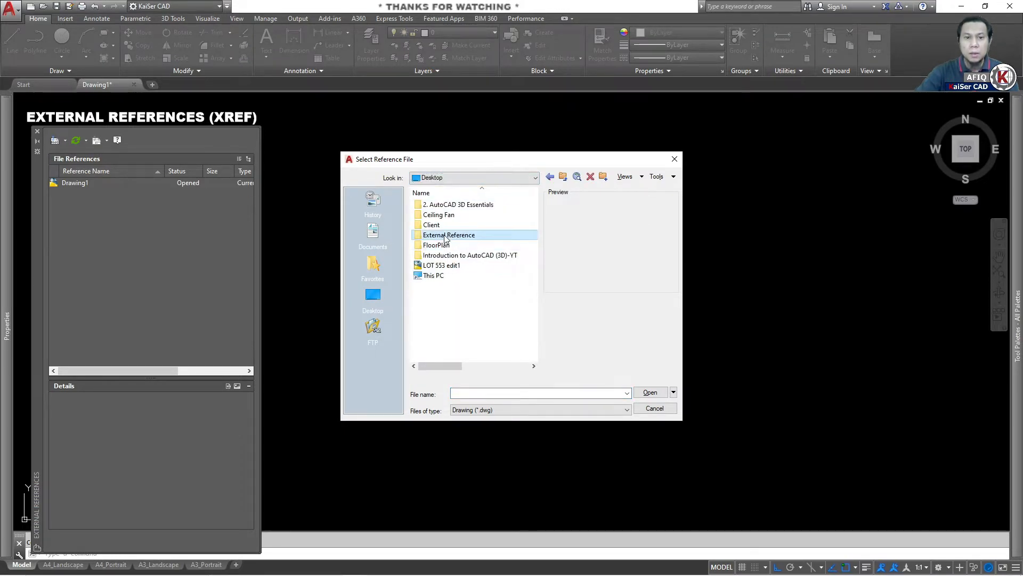
double_click(446, 236)
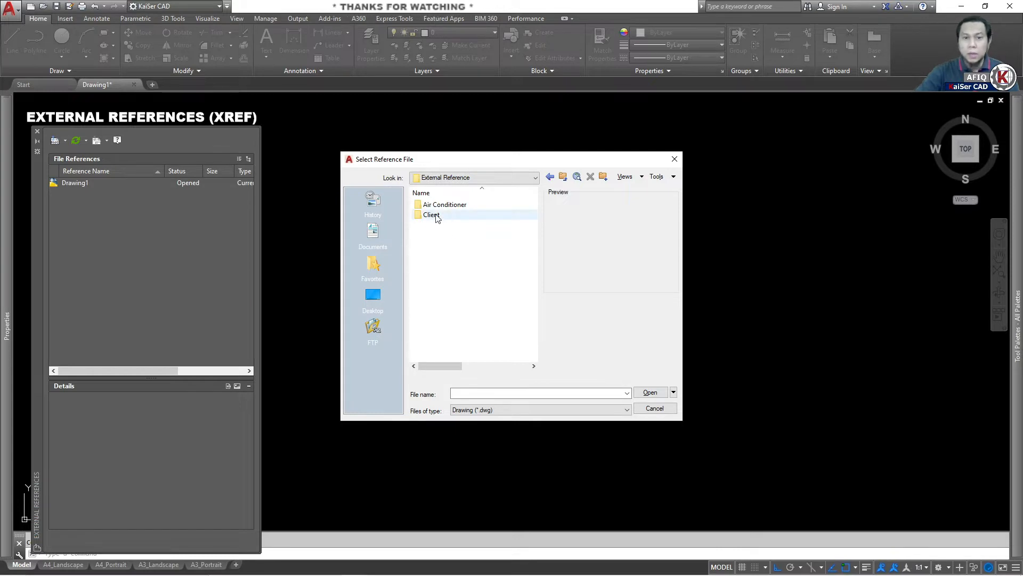
double_click(435, 215)
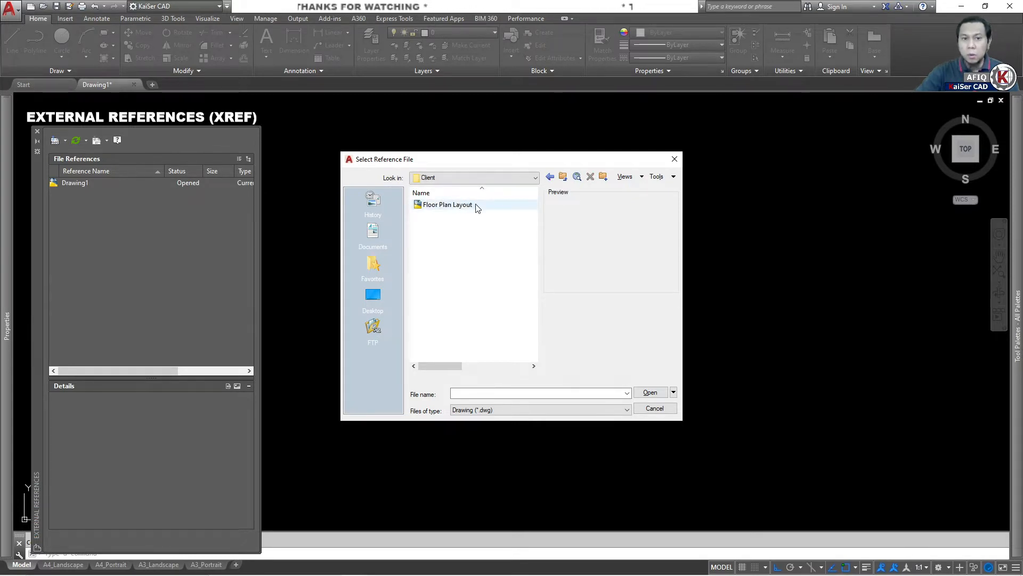
left_click(446, 207)
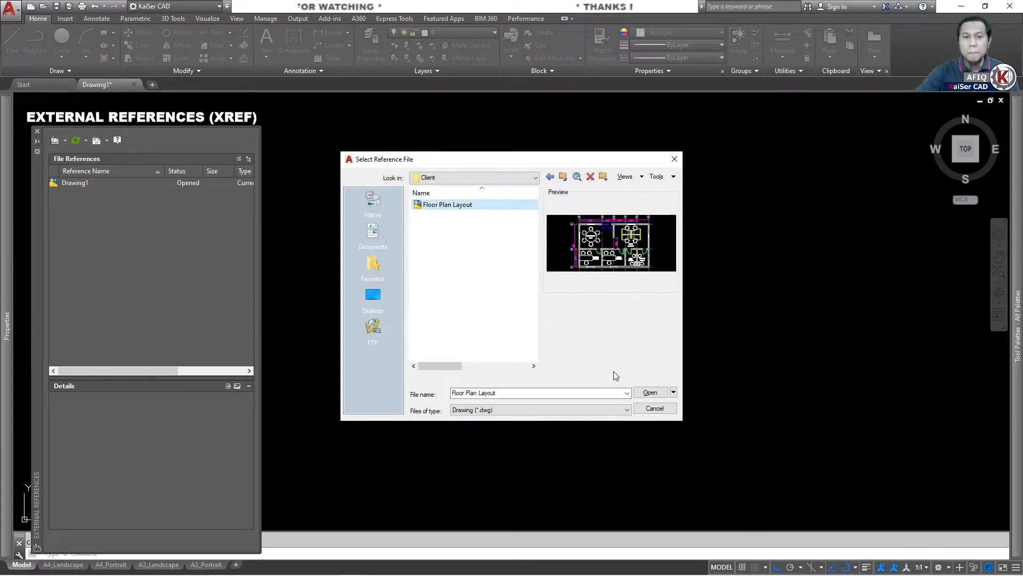
left_click(649, 392)
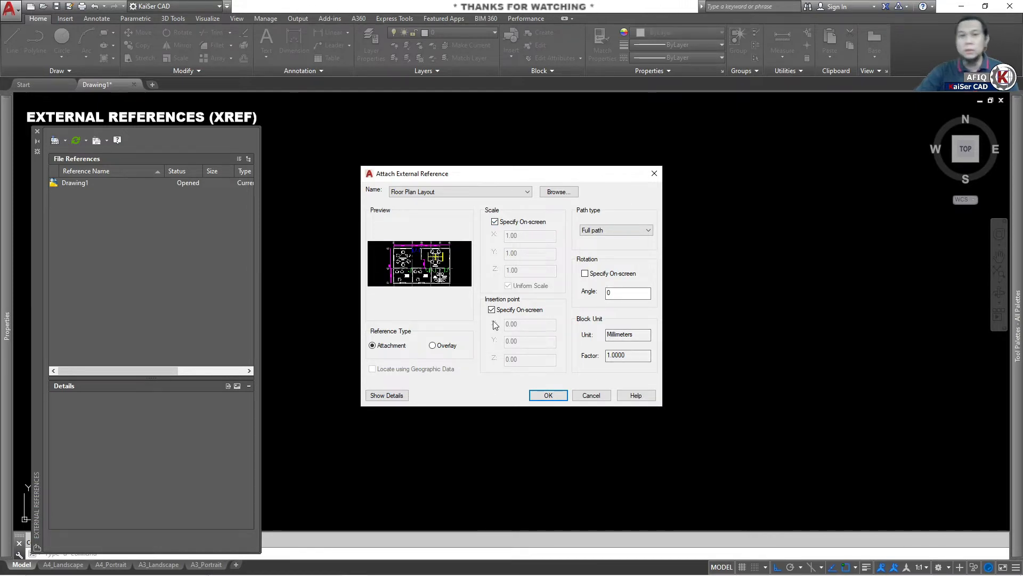
Turn off on-screen scaling for a preset uniform scale of 1.00 and use the Full path type for the reference.
left_click(495, 223)
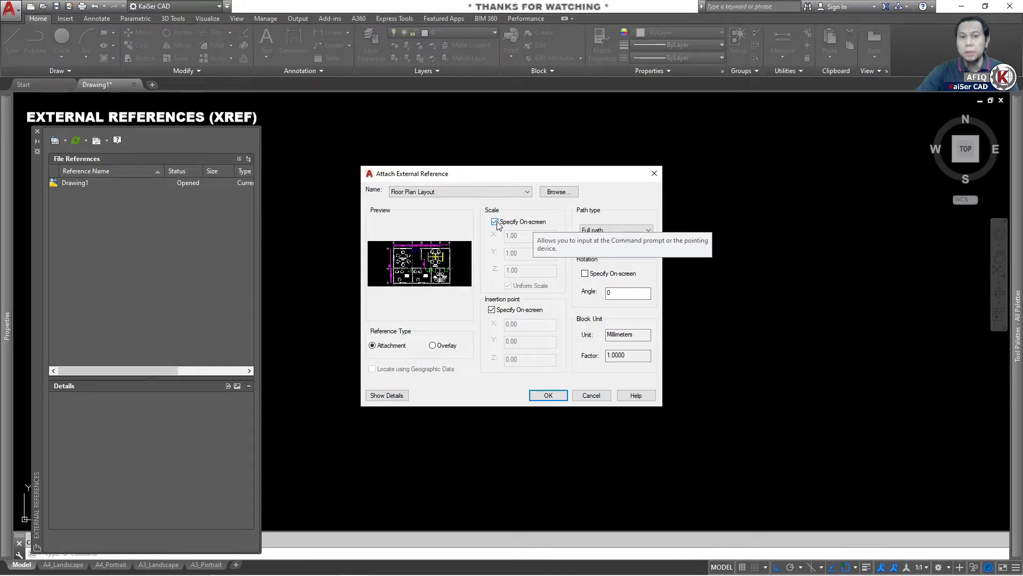
left_click(495, 222)
double_click(511, 236)
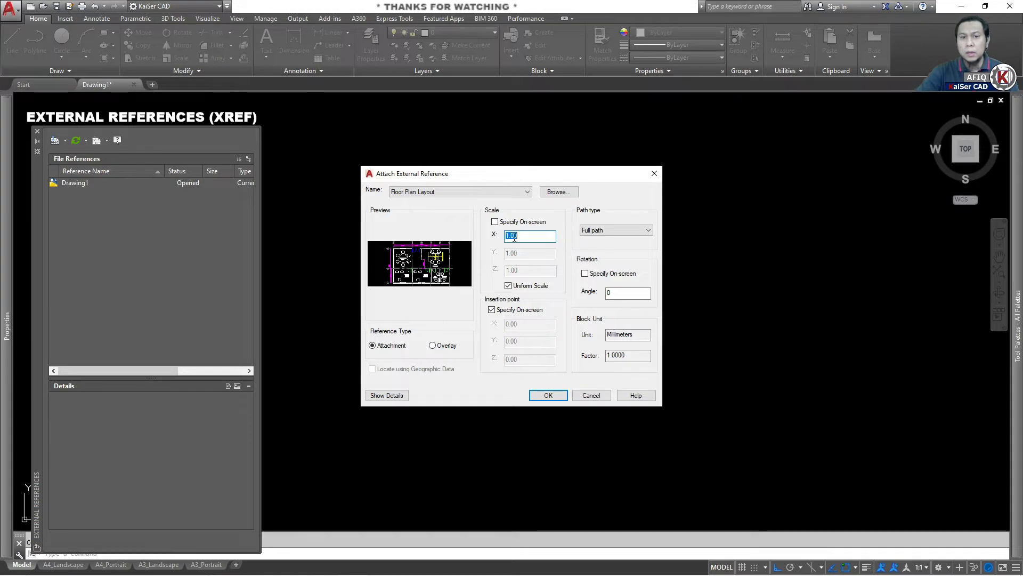
left_click(496, 223)
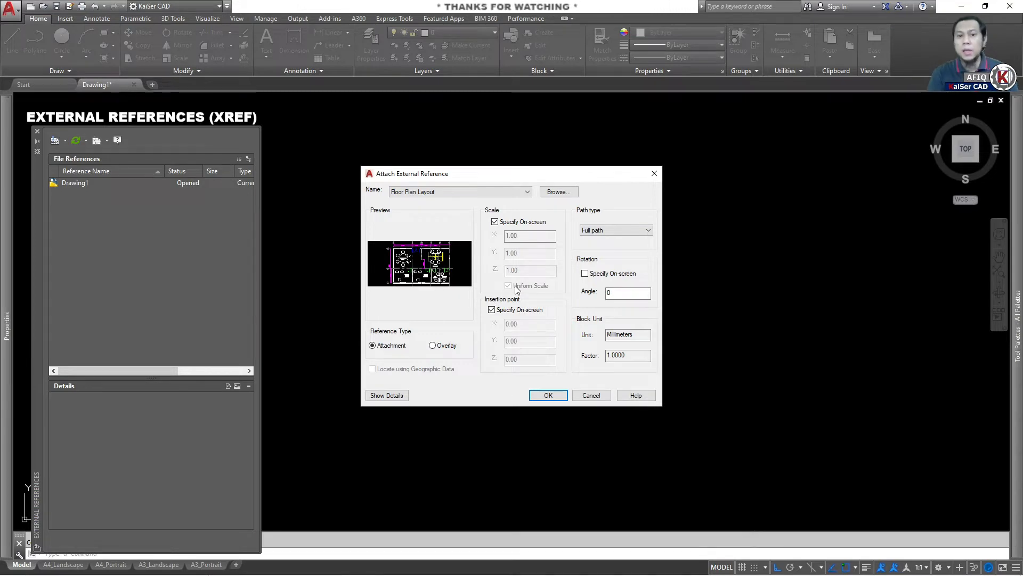
left_click(496, 222)
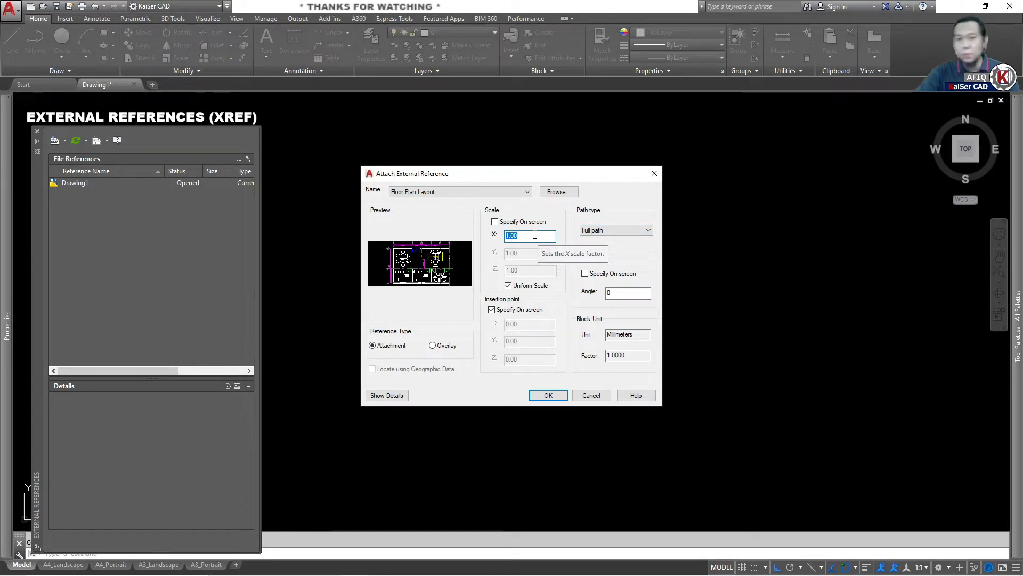
left_click(619, 232)
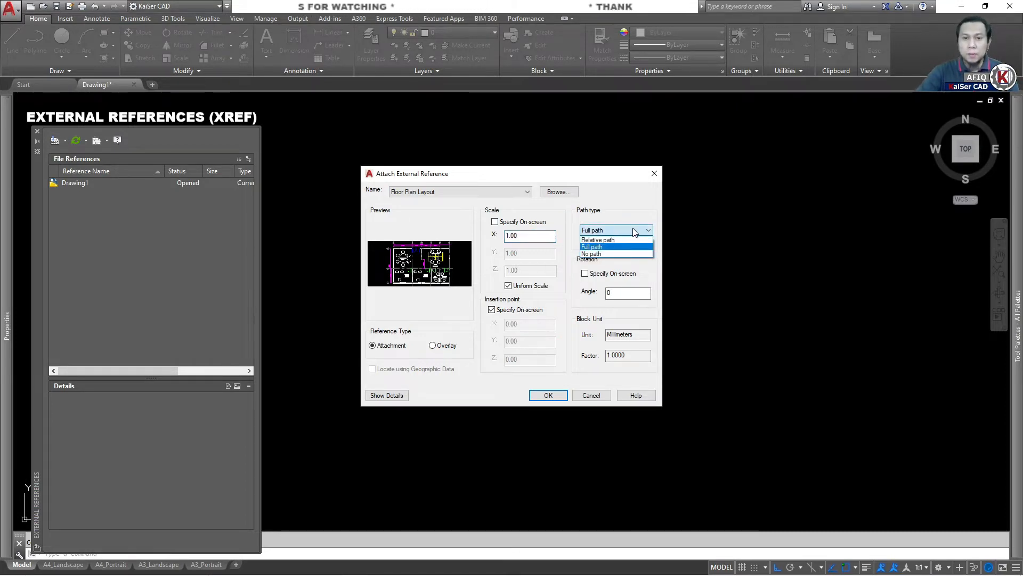
left_click(592, 246)
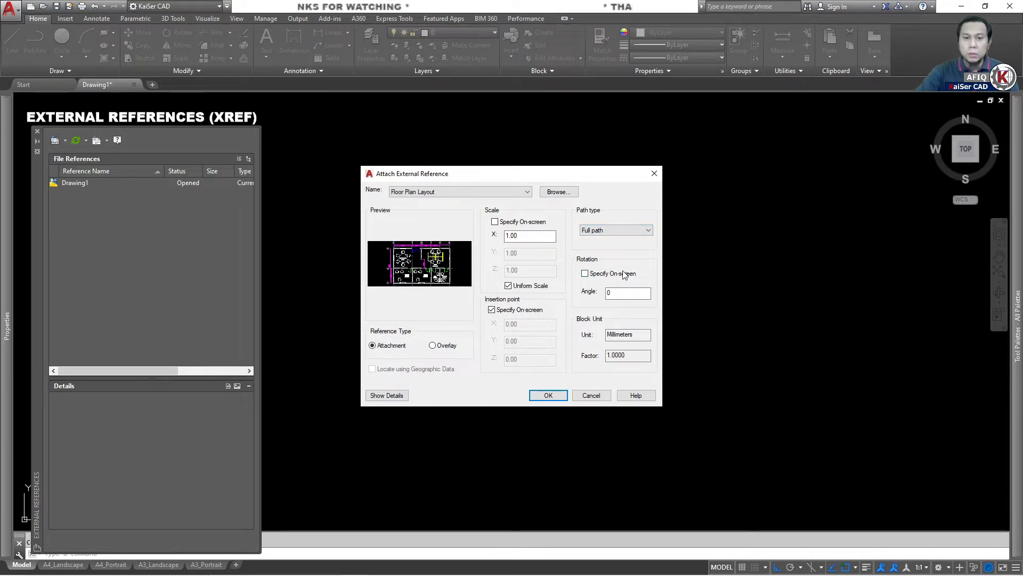
Try the on-screen rotation option for the reference and return to the preset angle of 0.
left_click(597, 275)
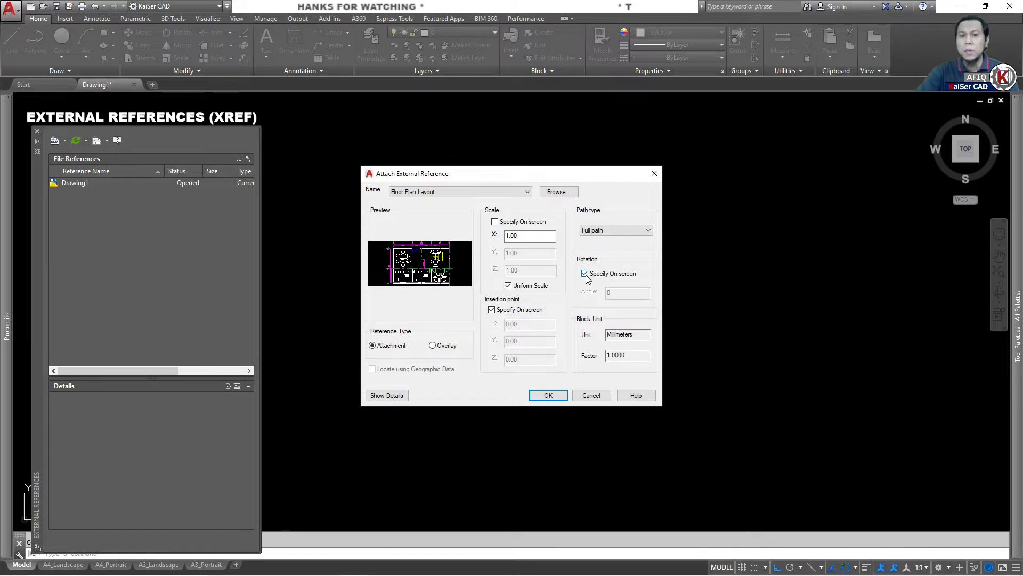
left_click(585, 274)
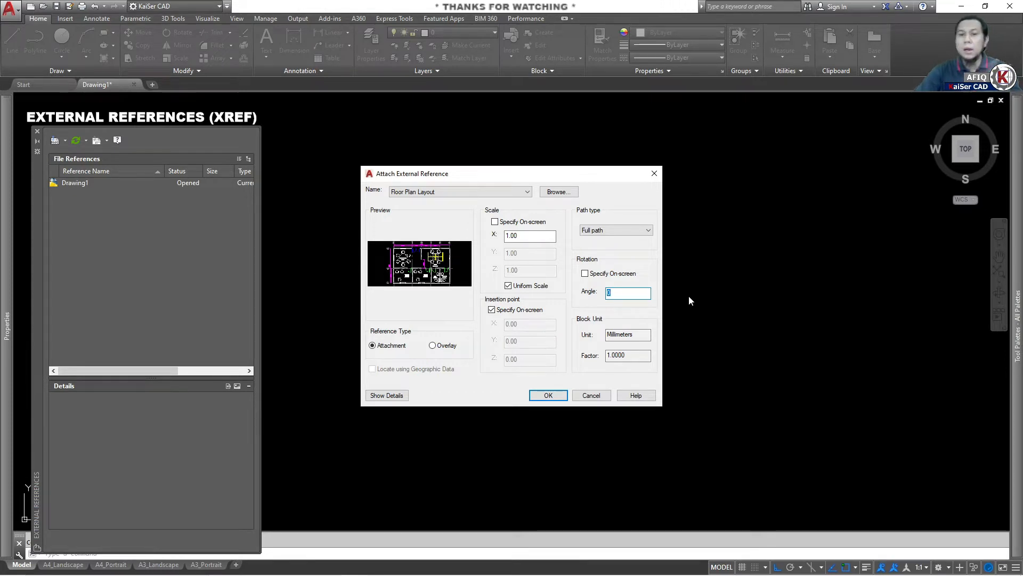
left_click(586, 274)
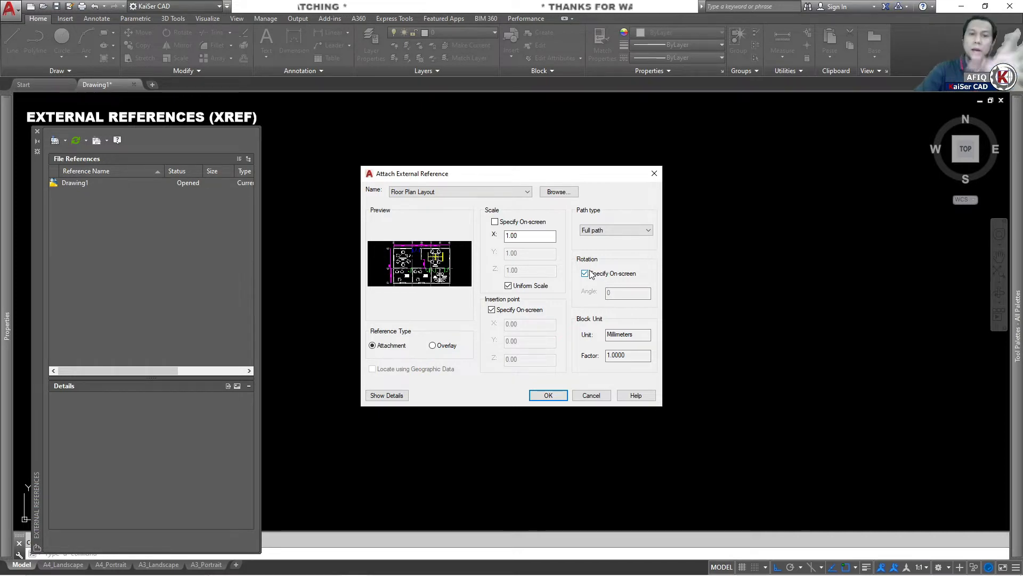
left_click(585, 273)
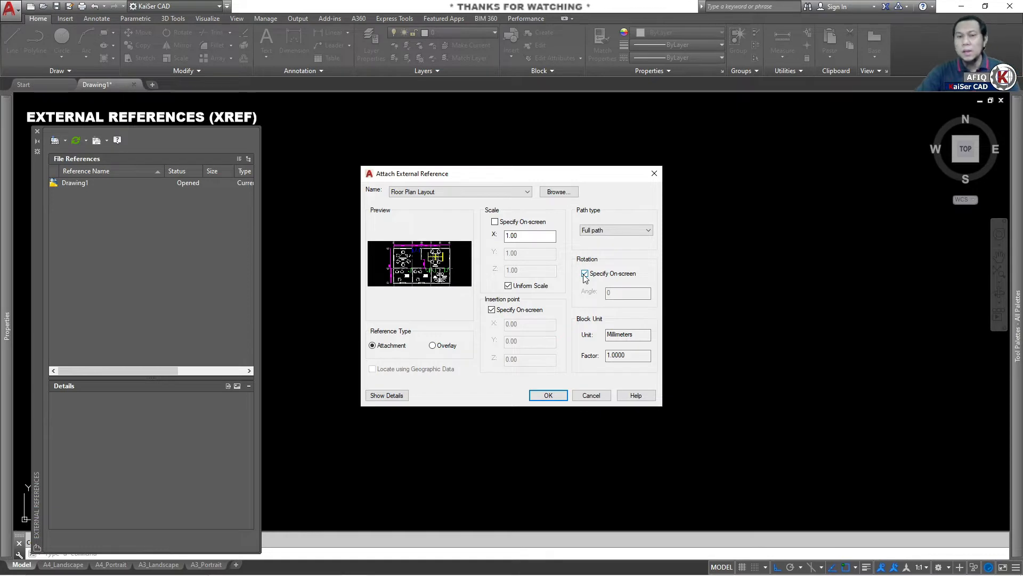
left_click(586, 273)
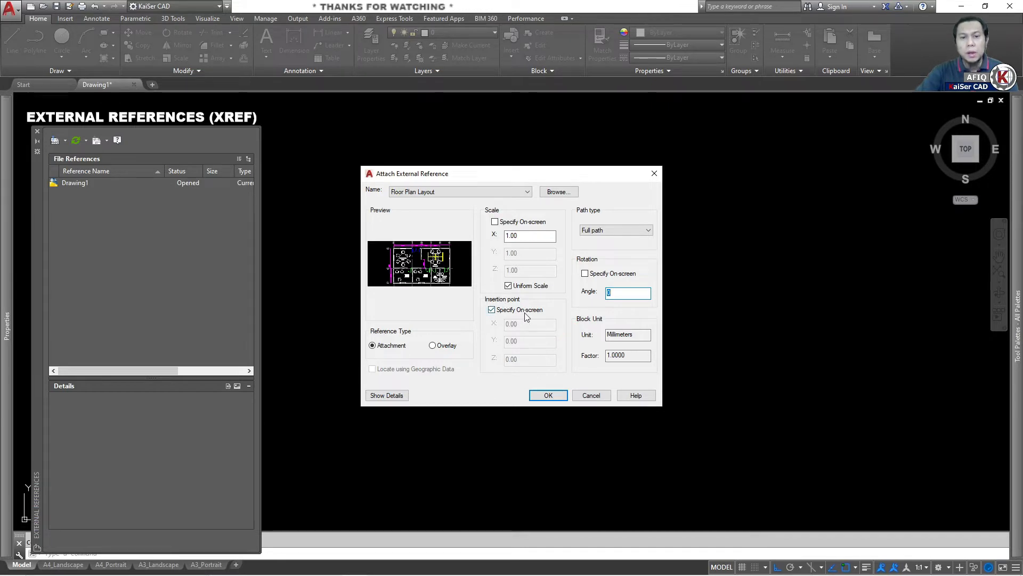
Turn off on-screen insertion point selection so the reference is inserted at 0.00, 0.00, 0.00.
left_click(492, 311)
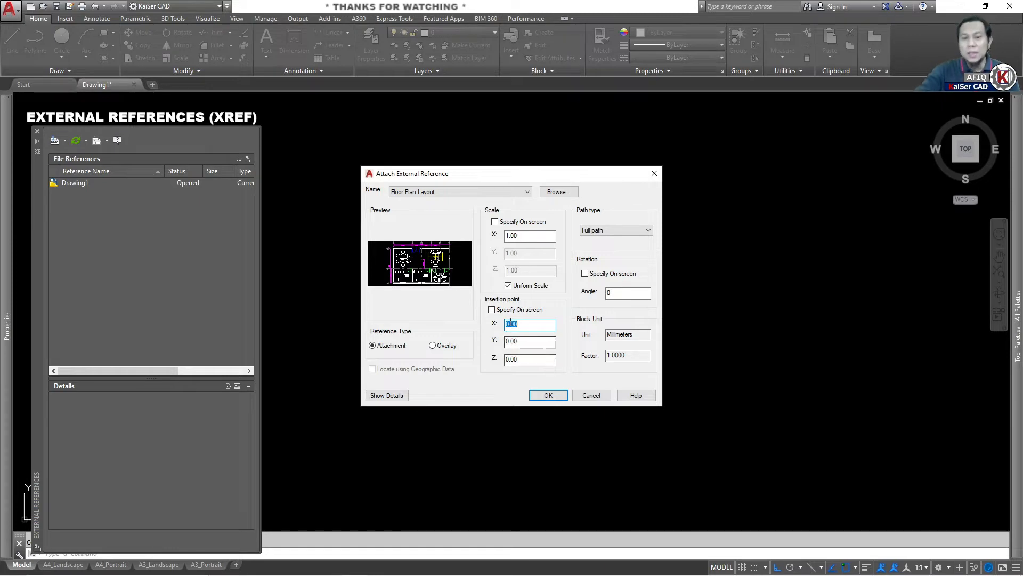
left_click(492, 310)
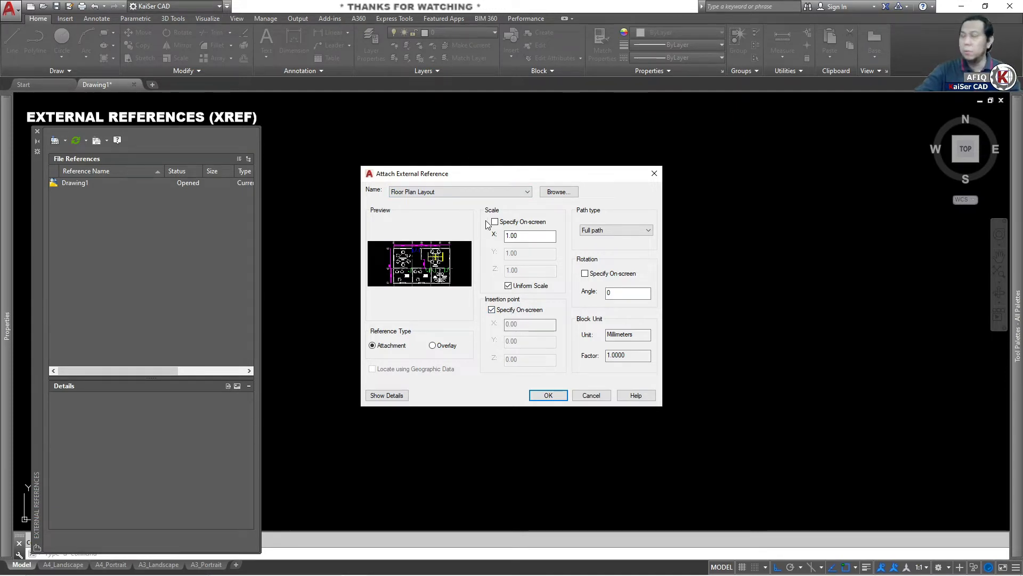
left_click(496, 314)
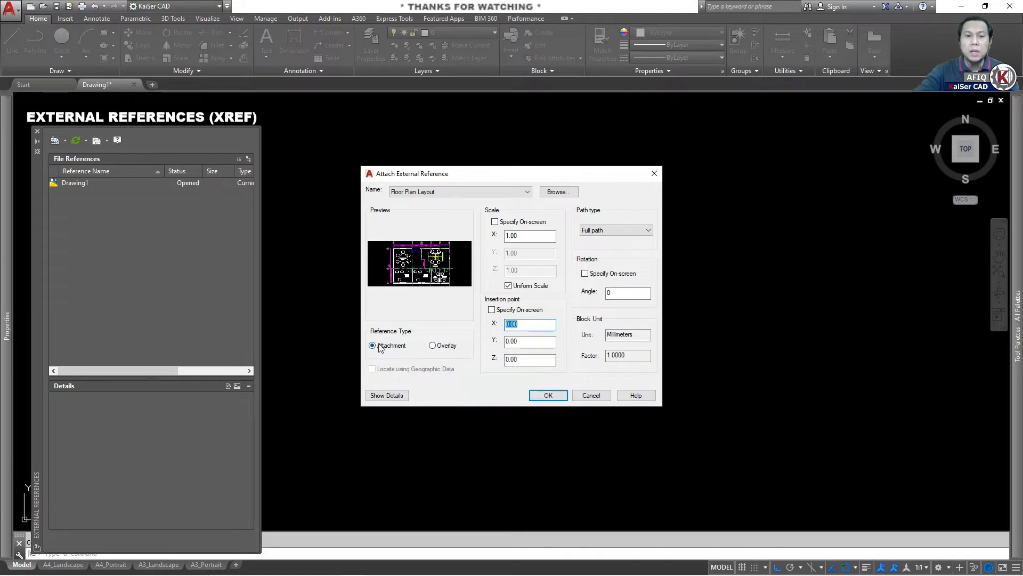
Set the reference type to Attachment and show the found-in and saved path details of the floor plan reference.
left_click(432, 345)
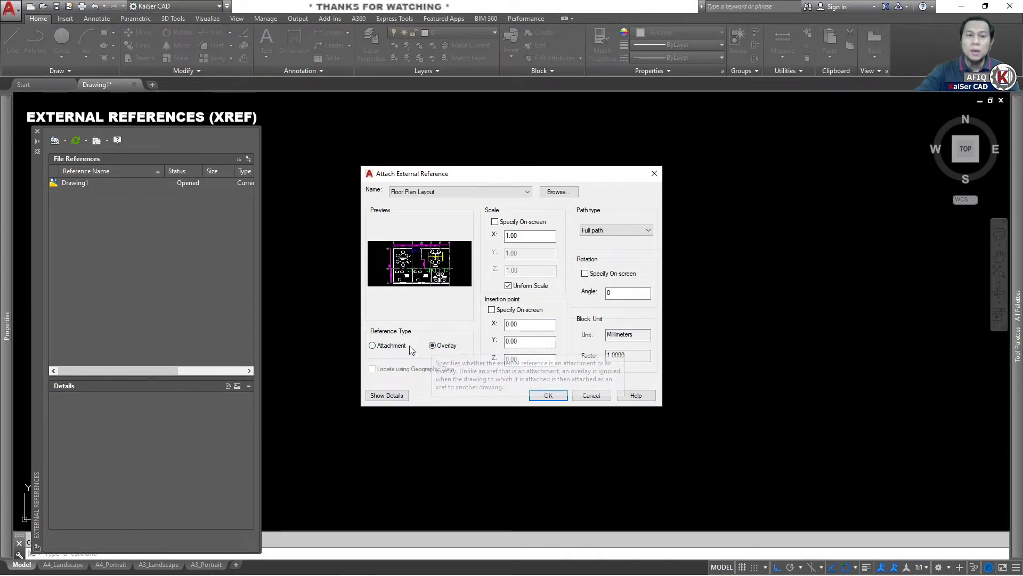
left_click(373, 345)
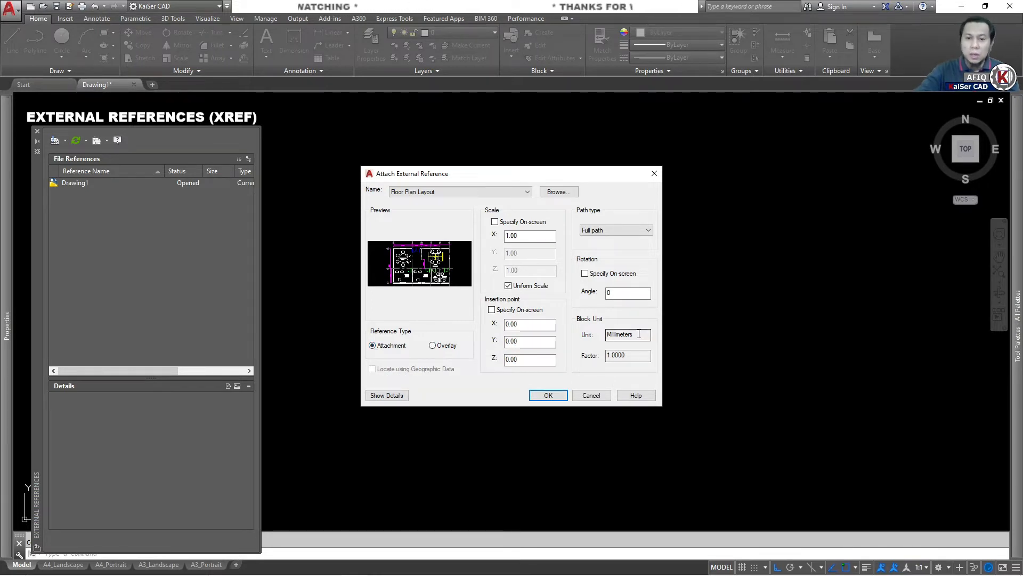
key("Tab")
left_click(401, 394)
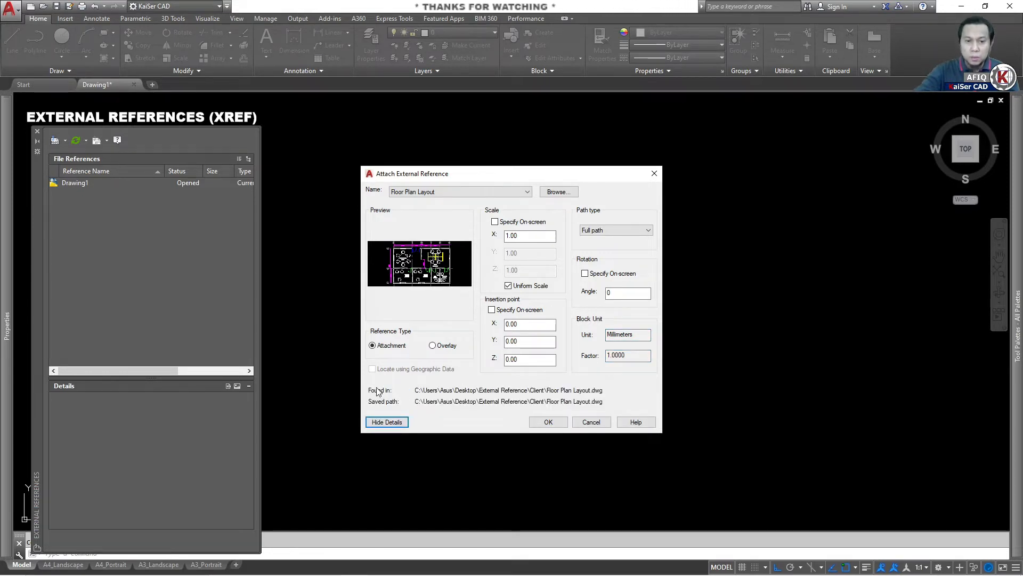
Hide the path details and attach the Floor Plan Layout reference to the drawing with the chosen settings.
left_click(388, 422)
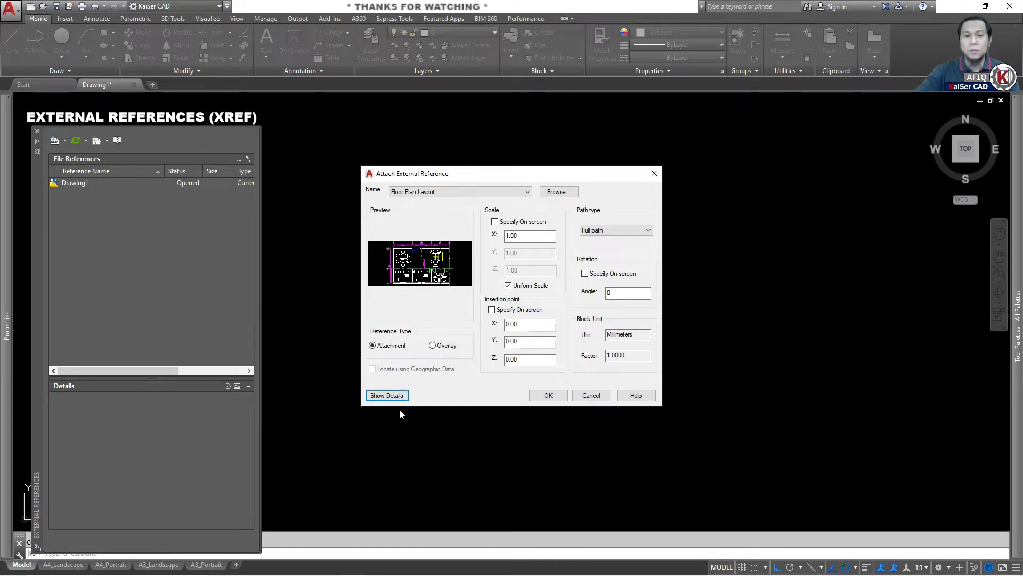
left_click(549, 395)
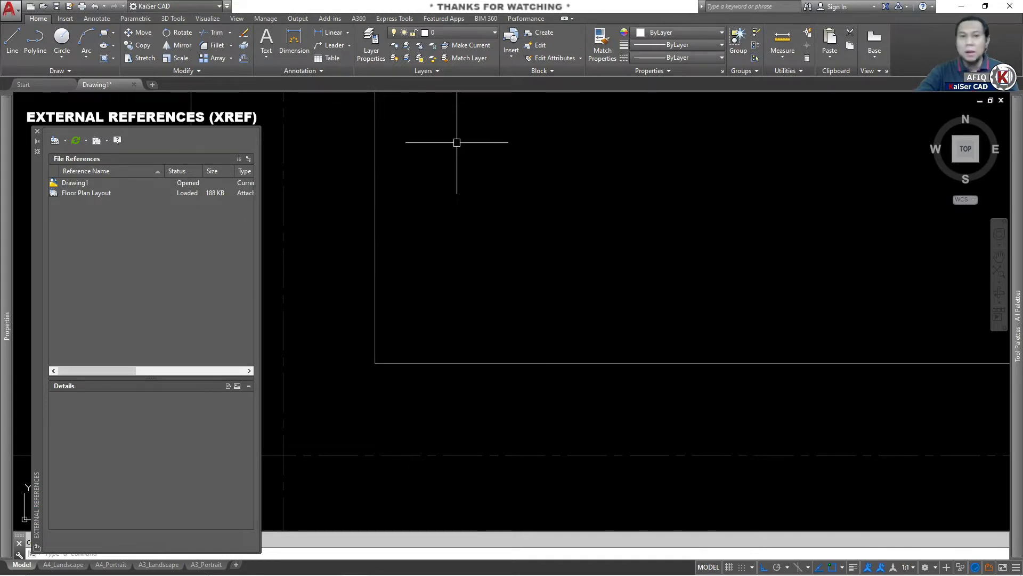
scroll(549, 194, "down", 6)
mouse_move(584, 213)
middle_mouse_down()
mouse_move(543, 236)
mouse_move(538, 289)
mouse_move(594, 293)
mouse_move(626, 281)
middle_mouse_up()
scroll(461, 251, "up", 2)
scroll(461, 251, "down", 8)
scroll(529, 252, "up", 4)
scroll(539, 285, "up", 1)
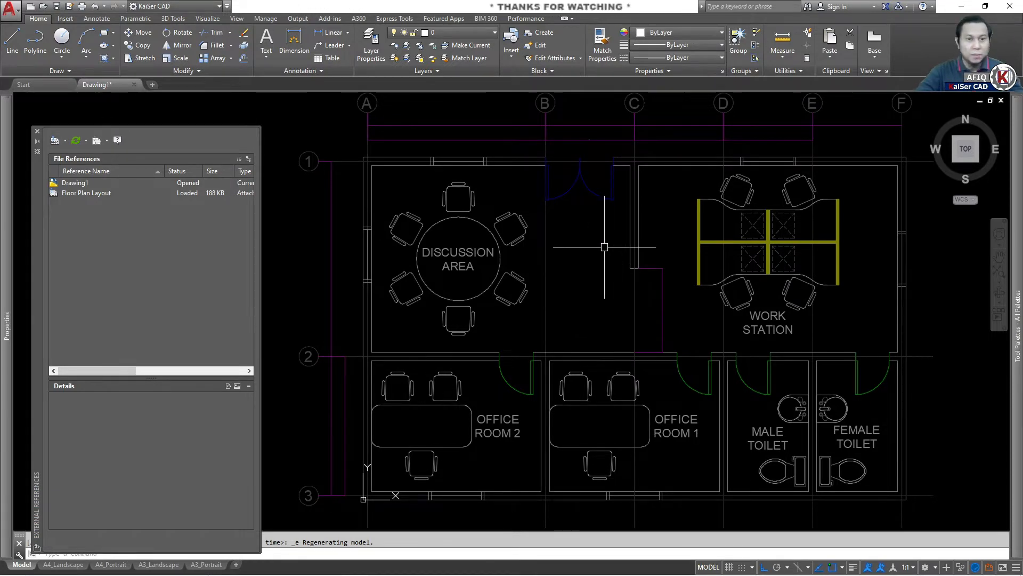
Dock the External References palette beside the drawing area, clear of the floor plan.
left_click(37, 131)
left_click_drag(10, 168, 13, 169)
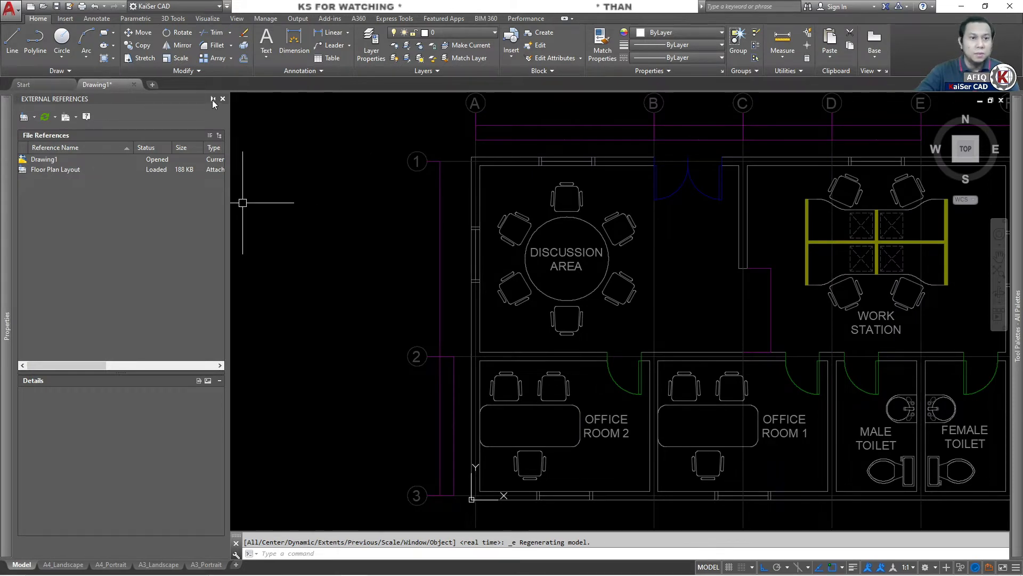
mouse_move(528, 168)
middle_mouse_down()
mouse_move(439, 169)
mouse_move(450, 195)
mouse_move(473, 183)
middle_mouse_up()
scroll(480, 169, "down", 2)
scroll(455, 198, "up", 2)
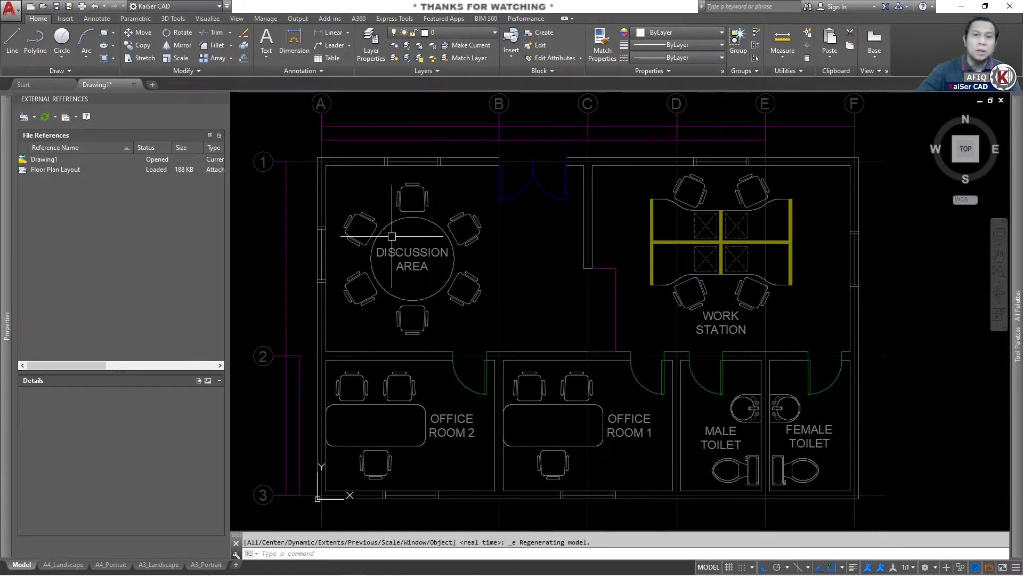
Try Xref display fade values of -90 and 90 in the display options for the attached floor plan.
type("OP")
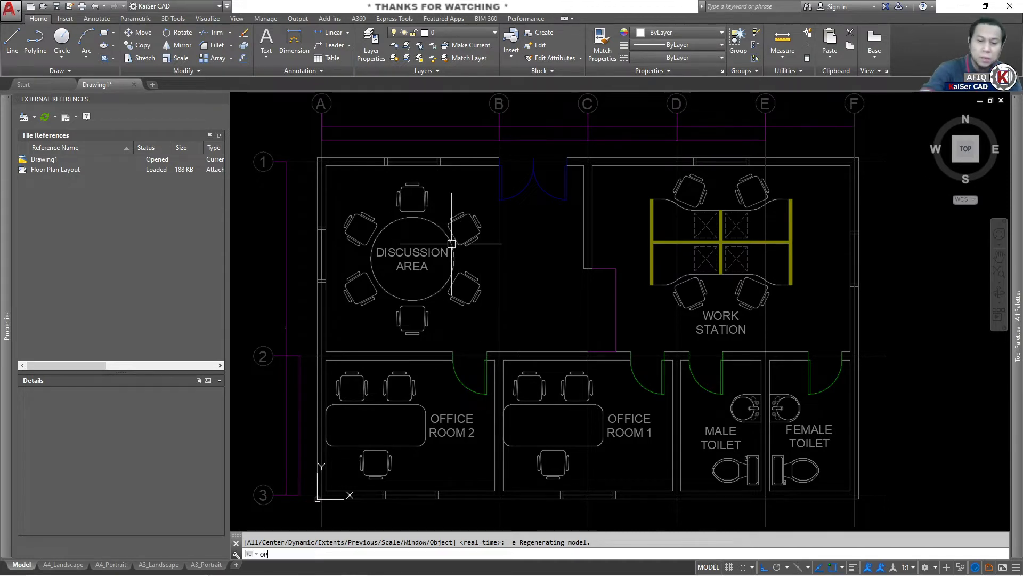
key("Return")
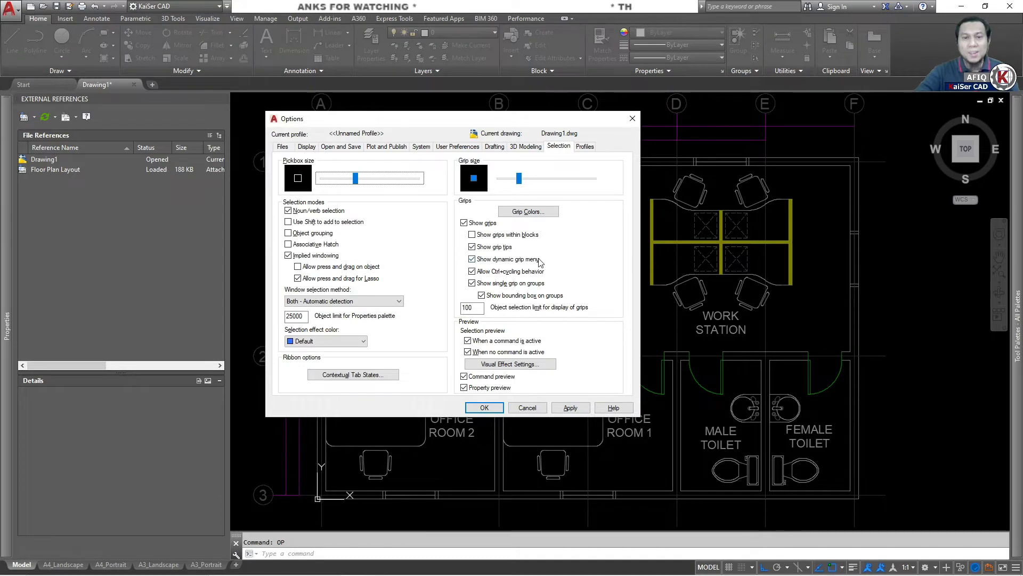
left_click(306, 147)
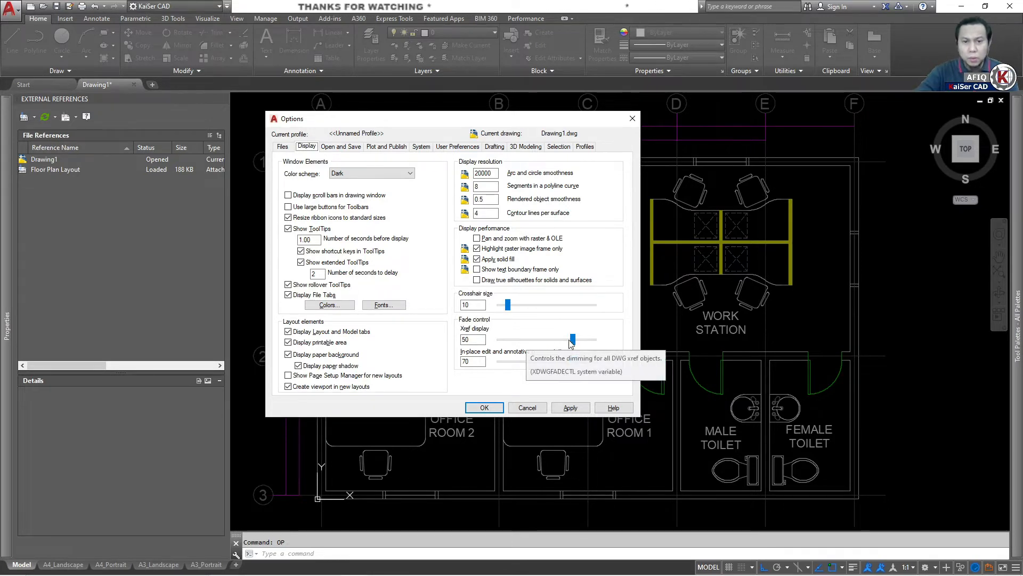
left_click_drag(573, 340, 508, 344)
left_click(571, 407)
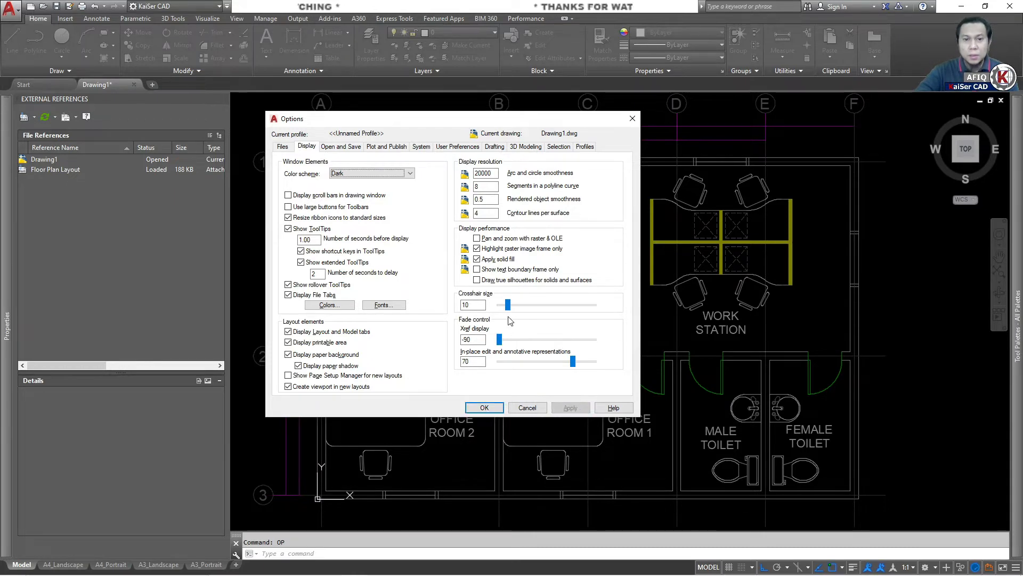
left_click_drag(500, 342, 604, 344)
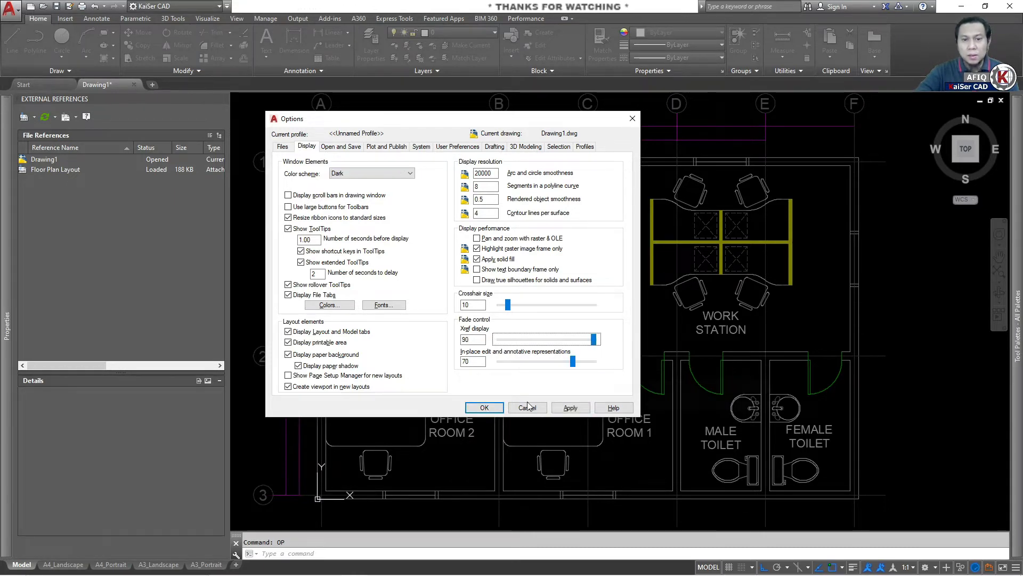
left_click(496, 409)
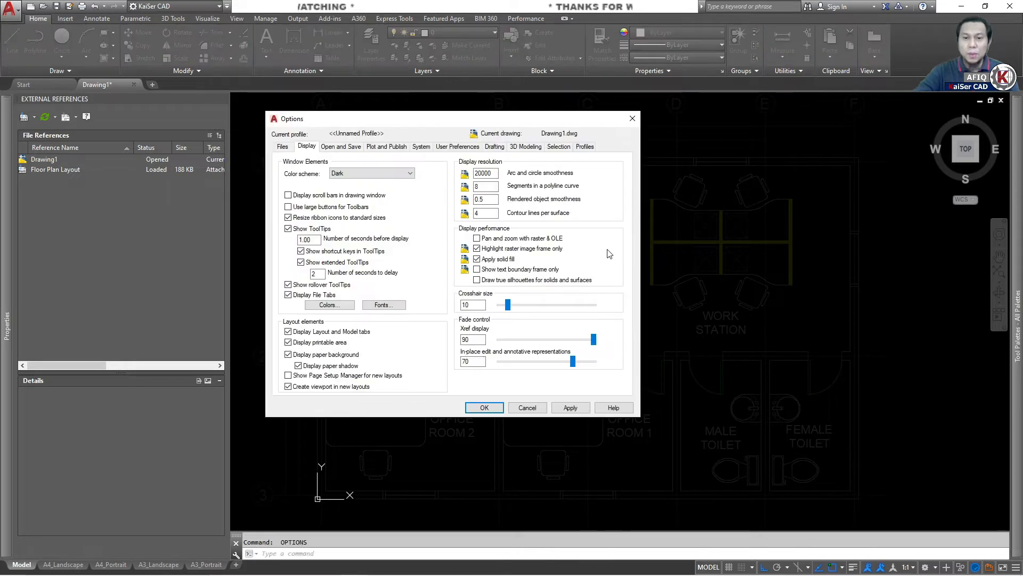
Set the Xref display fade to -90 and apply it to the floor plan.
left_click_drag(536, 346, 478, 351)
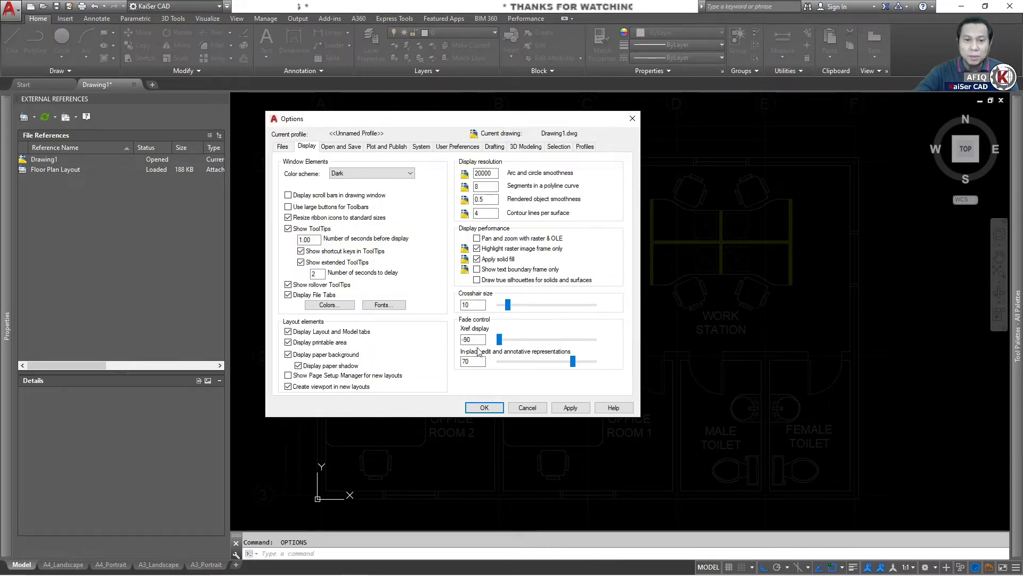
left_click(571, 407)
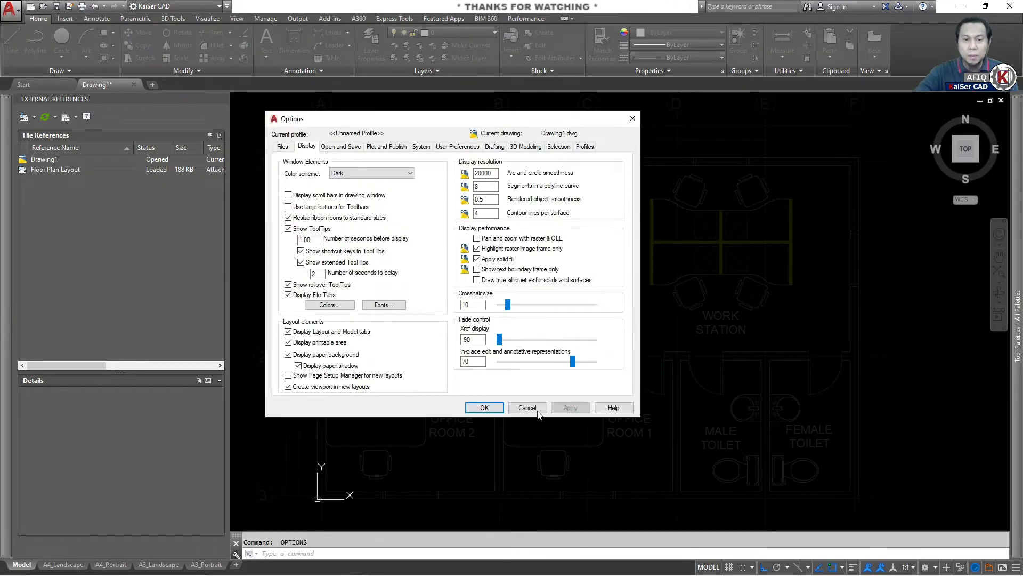
left_click(484, 408)
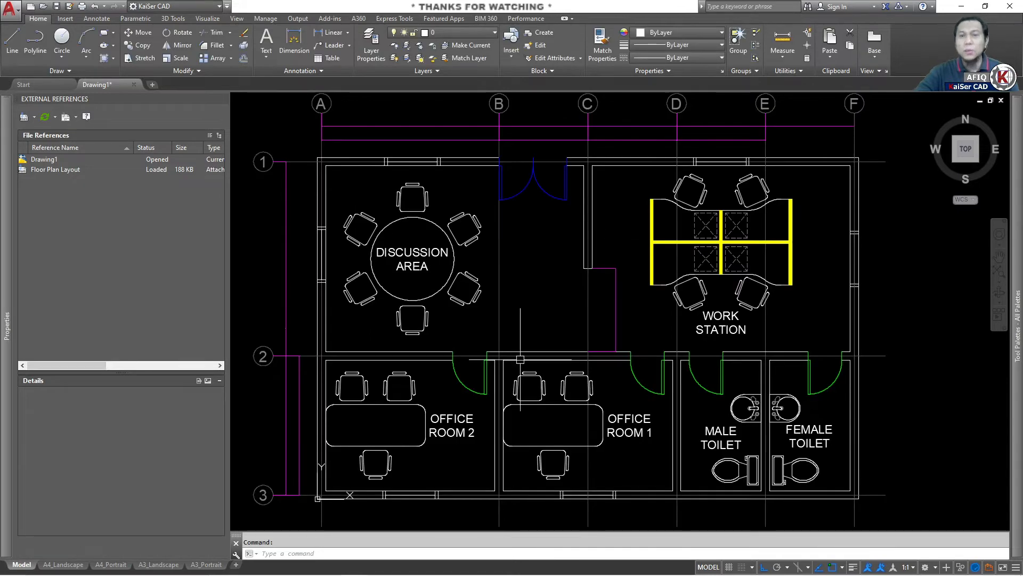
Set the Xref display fade to 50 in the display options and apply it.
scroll(549, 357, "down", 2)
scroll(581, 365, "up", 2)
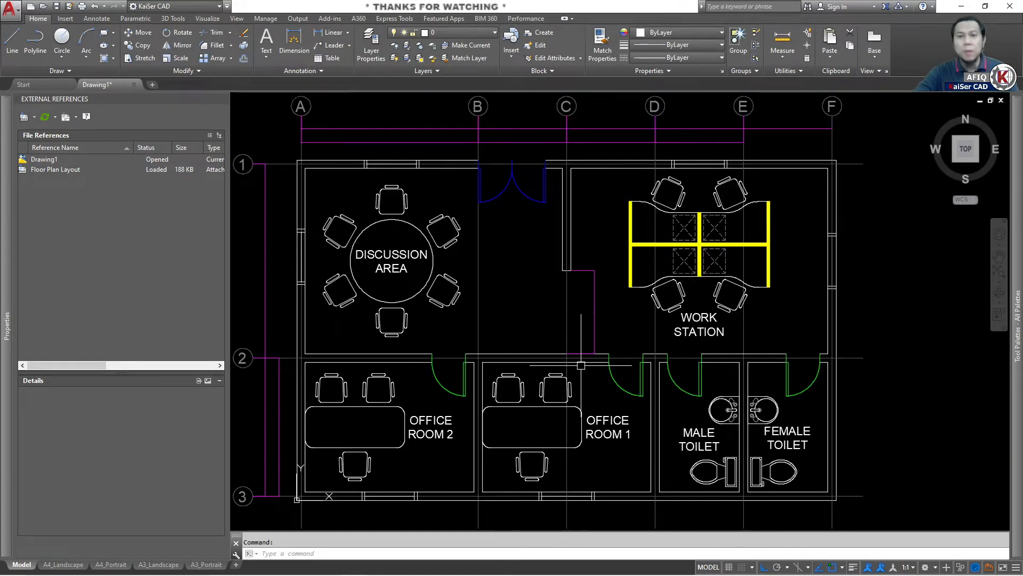
scroll(549, 362, "down", 2)
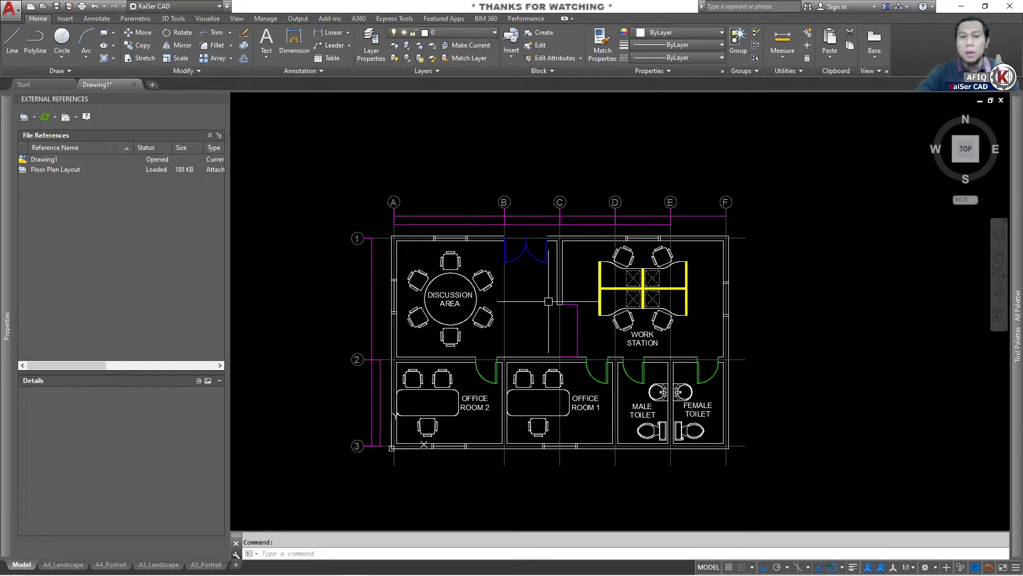
type("OP")
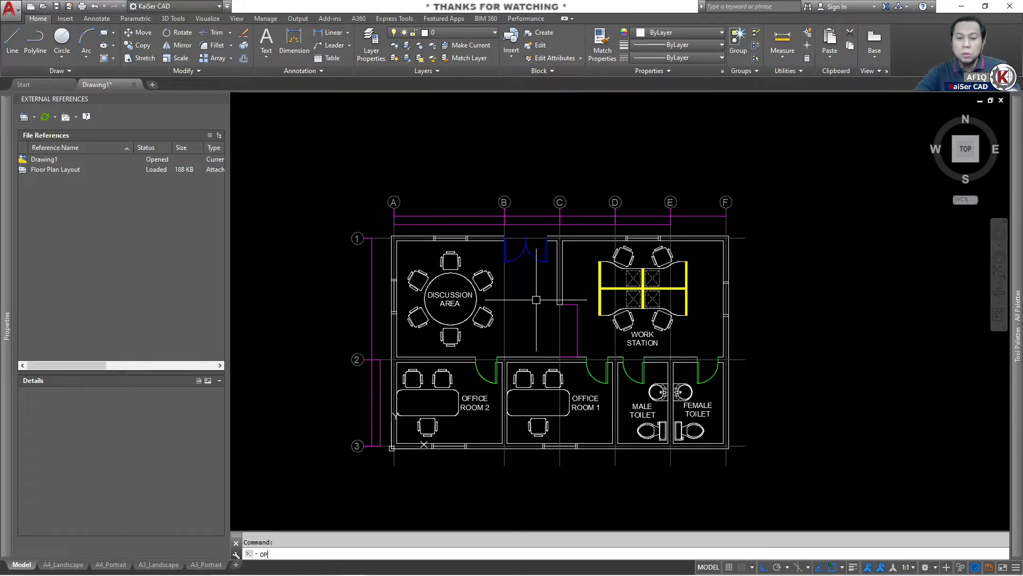
key("Return")
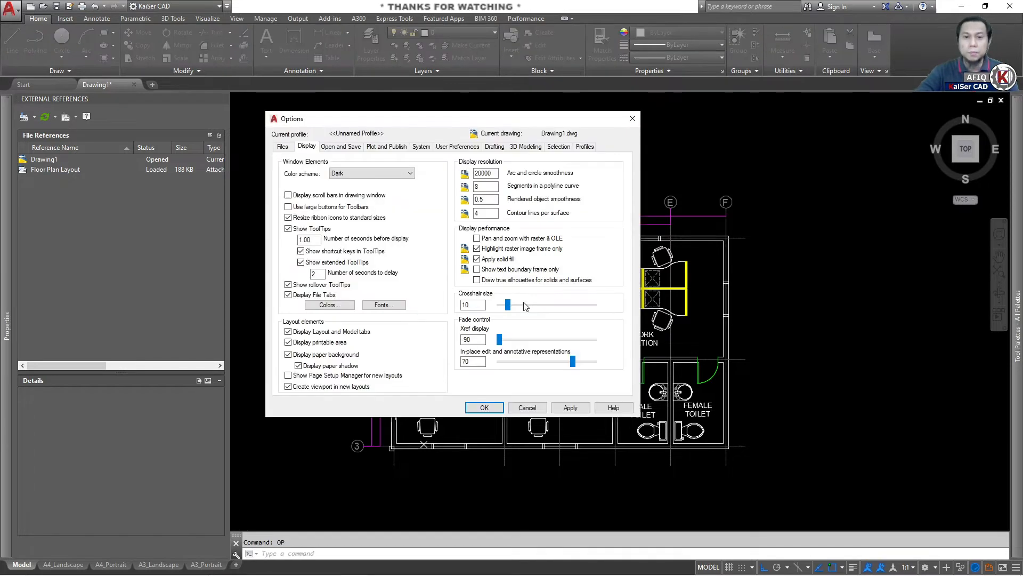
double_click(465, 340)
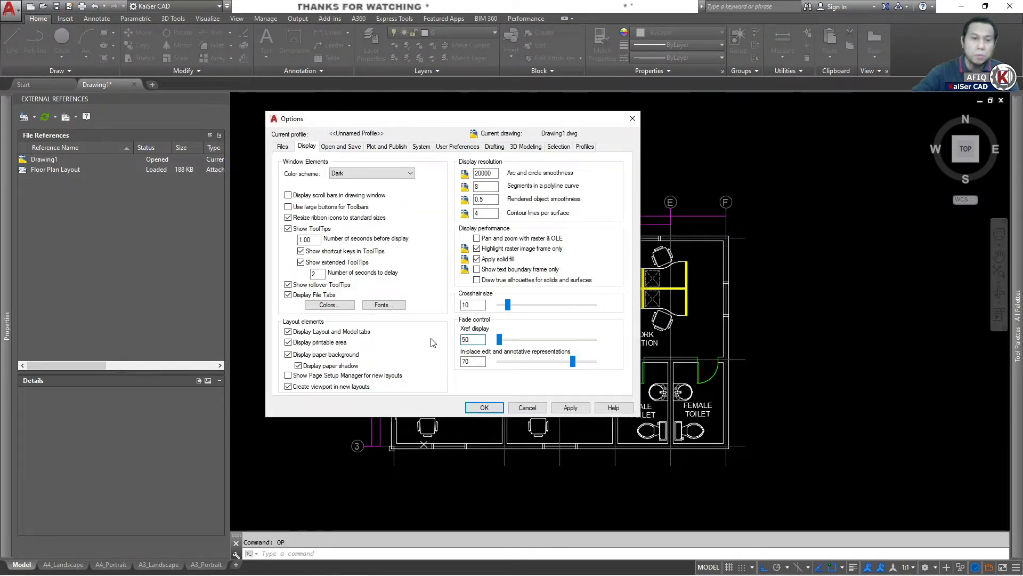
left_click(569, 407)
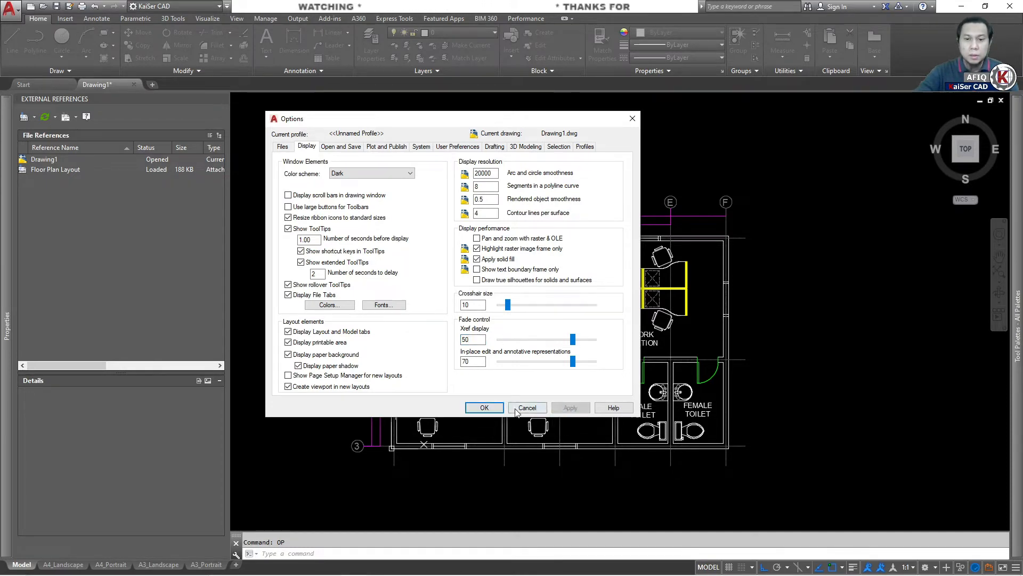
left_click(484, 408)
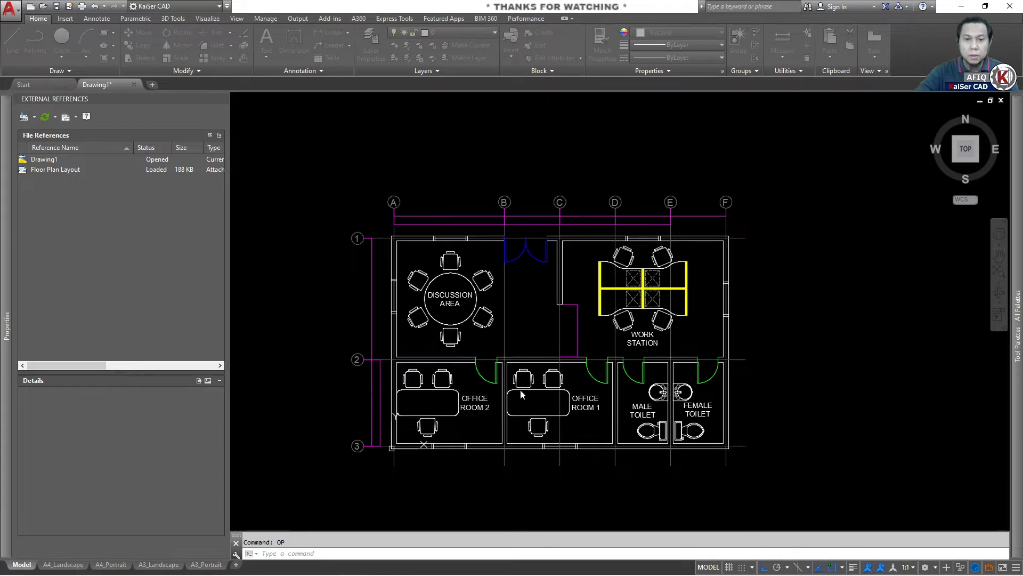
Select the attached floor plan to check that it is one reference object and view its details, then clear the selection.
scroll(589, 263, "up", 5)
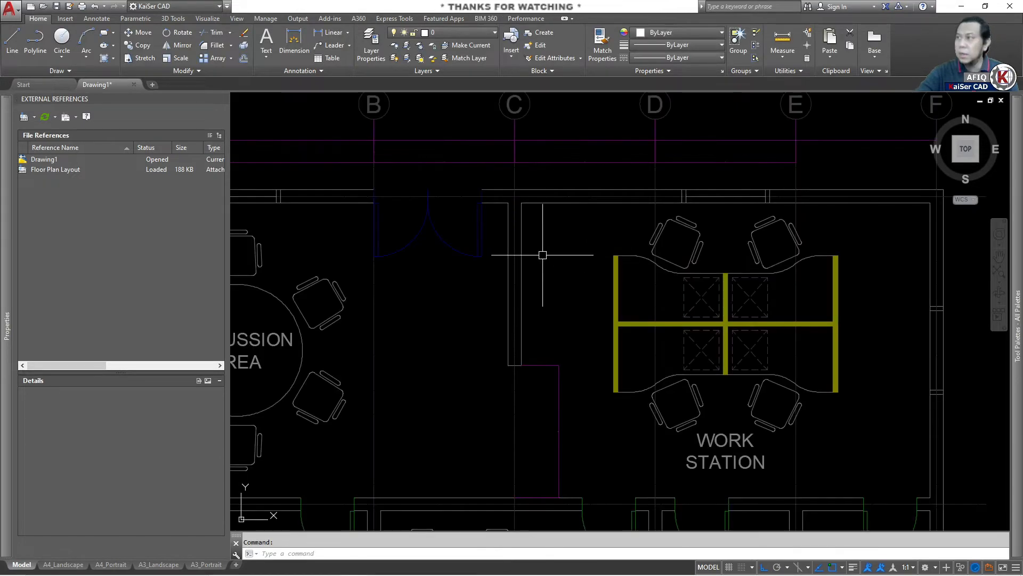
scroll(552, 274, "down", 5)
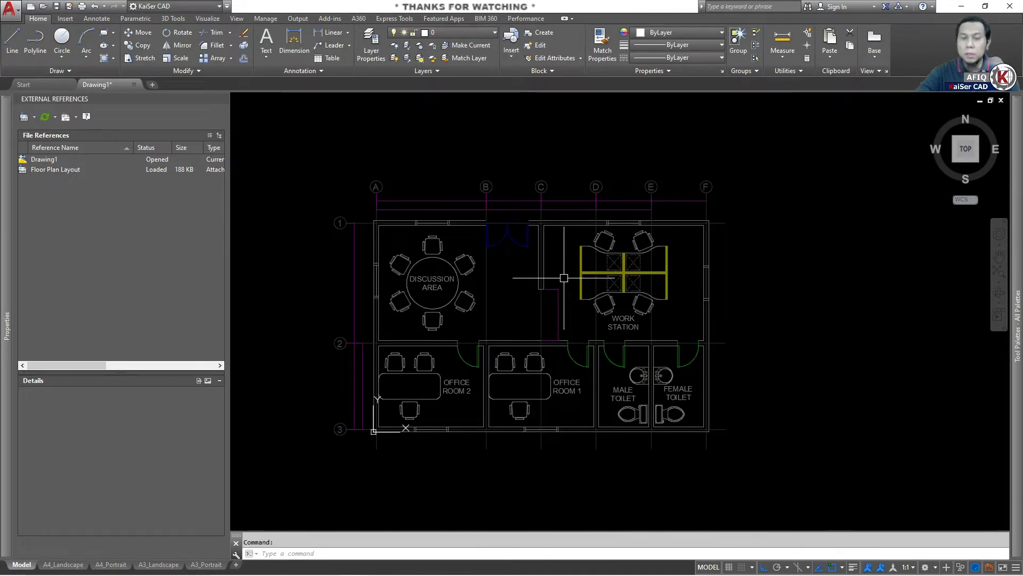
left_click(543, 229)
left_click(472, 241)
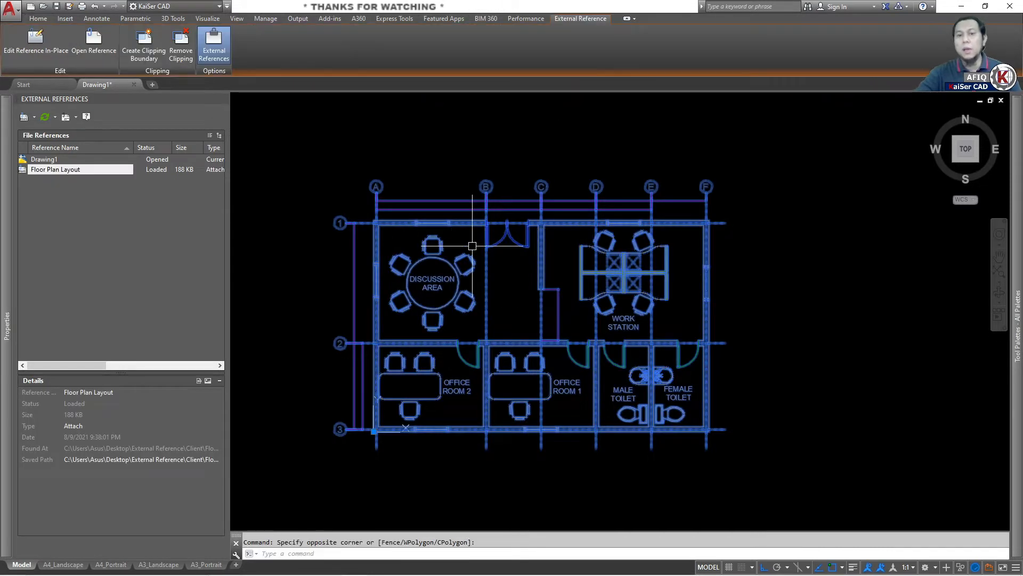
key("Escape")
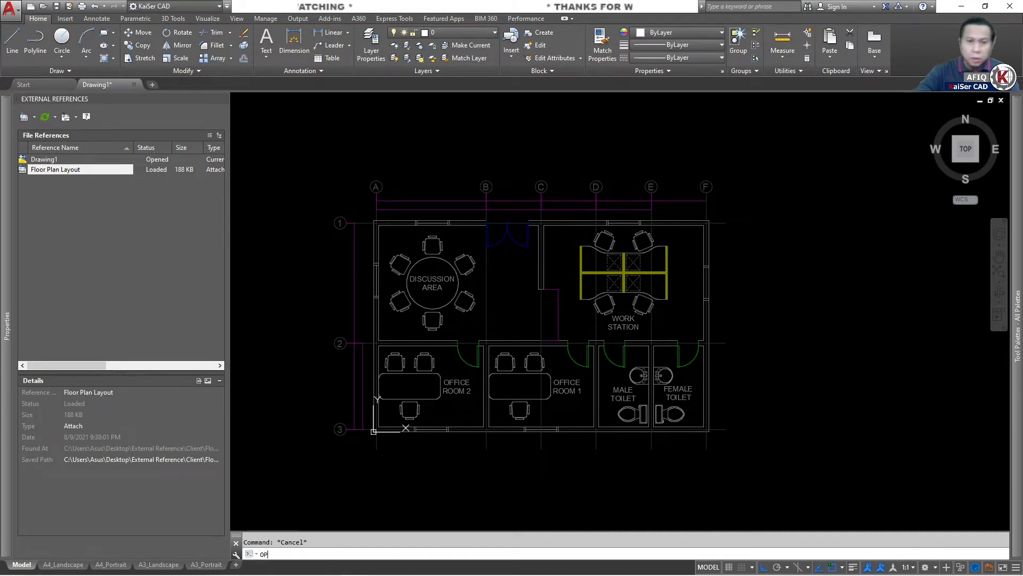
Check the fade value for in-place edit and annotative representations in the display options.
type("OP")
key("Return")
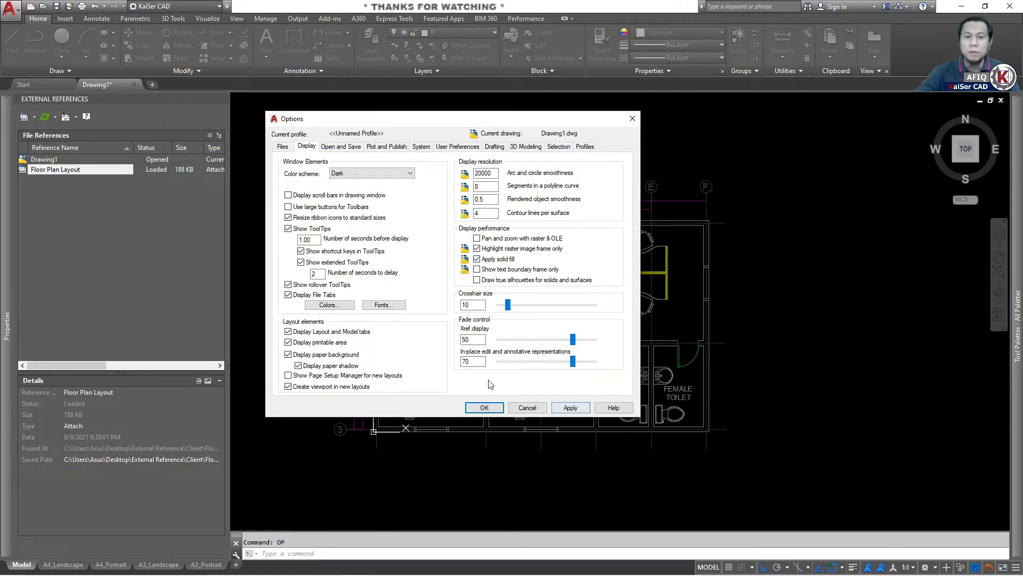
left_click_drag(470, 361, 435, 361)
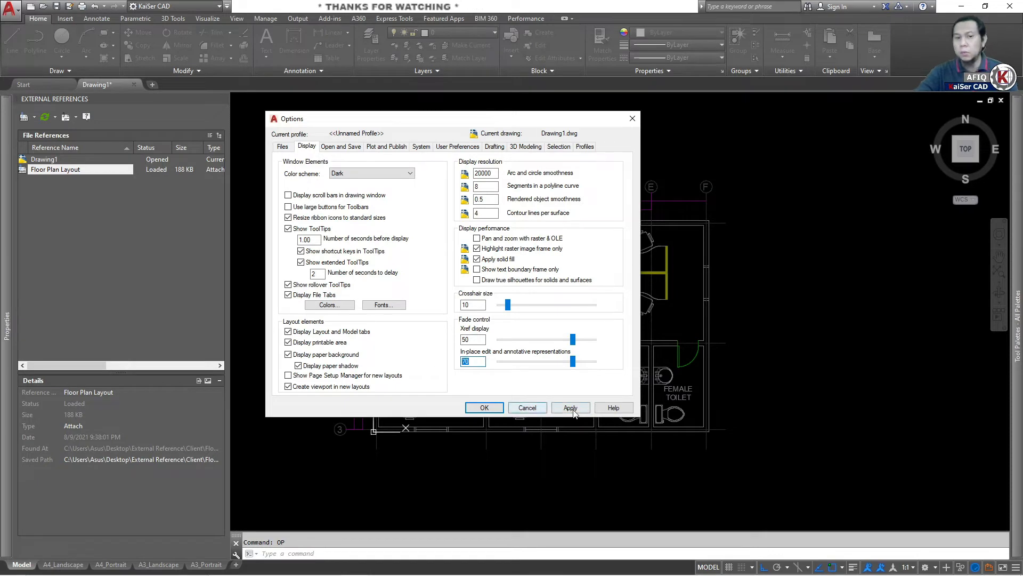
left_click(485, 407)
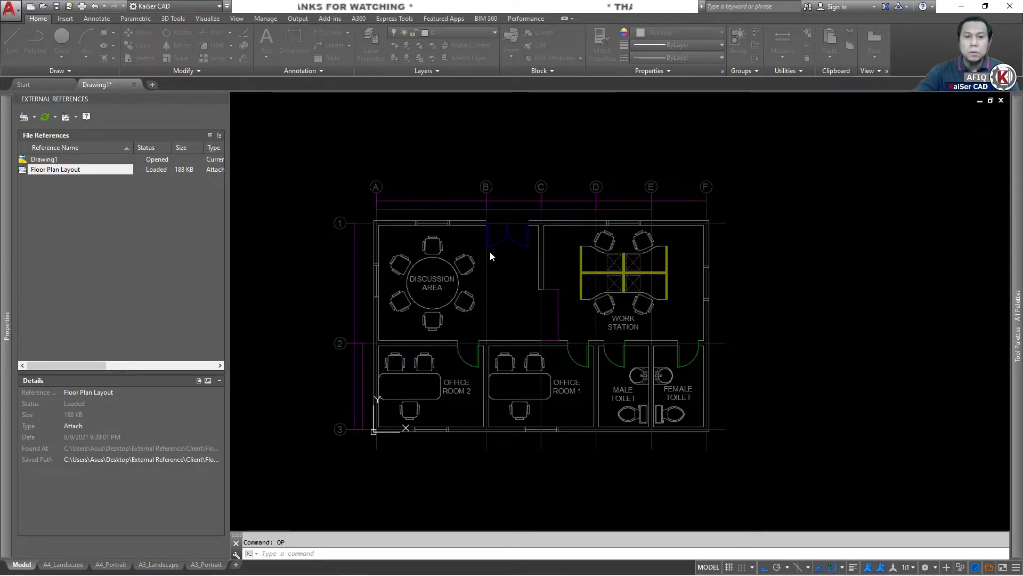
Start in-place editing of the Floor Plan Layout reference and enlarge the Reference Edit dialog to show the full nested reference names.
middle_click(640, 300)
middle_click(640, 299)
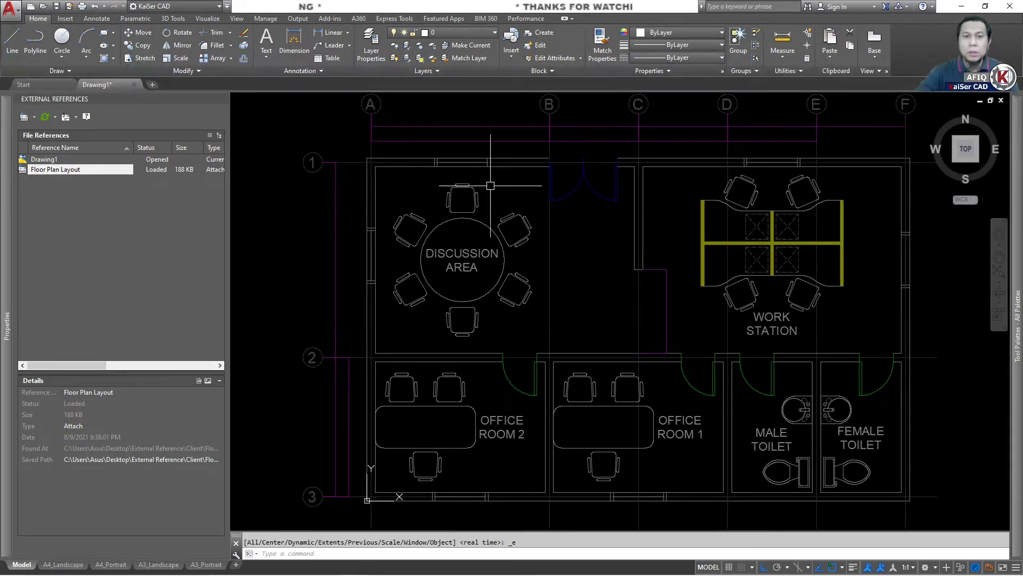
scroll(565, 276, "down", 2)
middle_click_drag(565, 276, 539, 274)
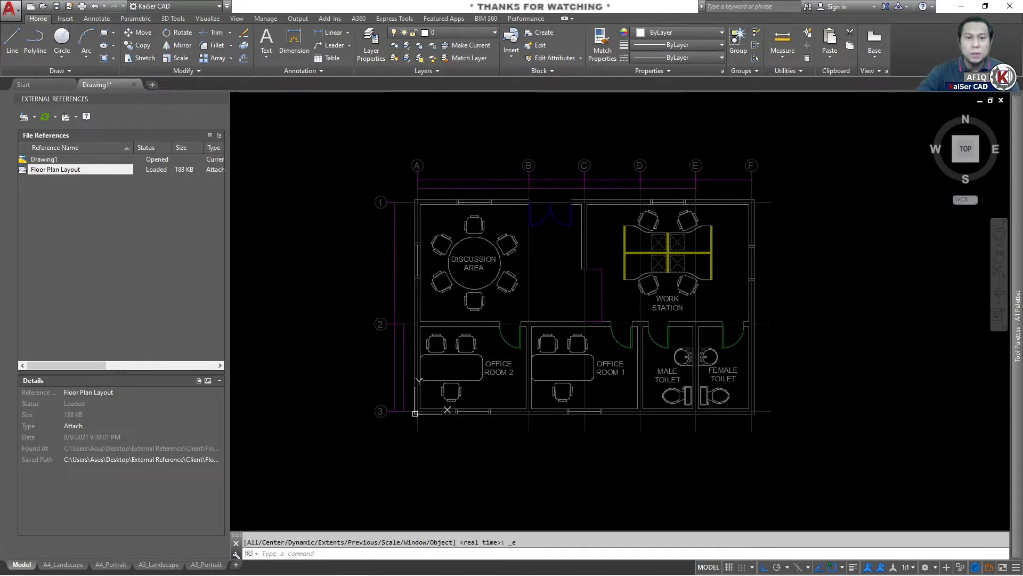
middle_click_drag(690, 266, 646, 275)
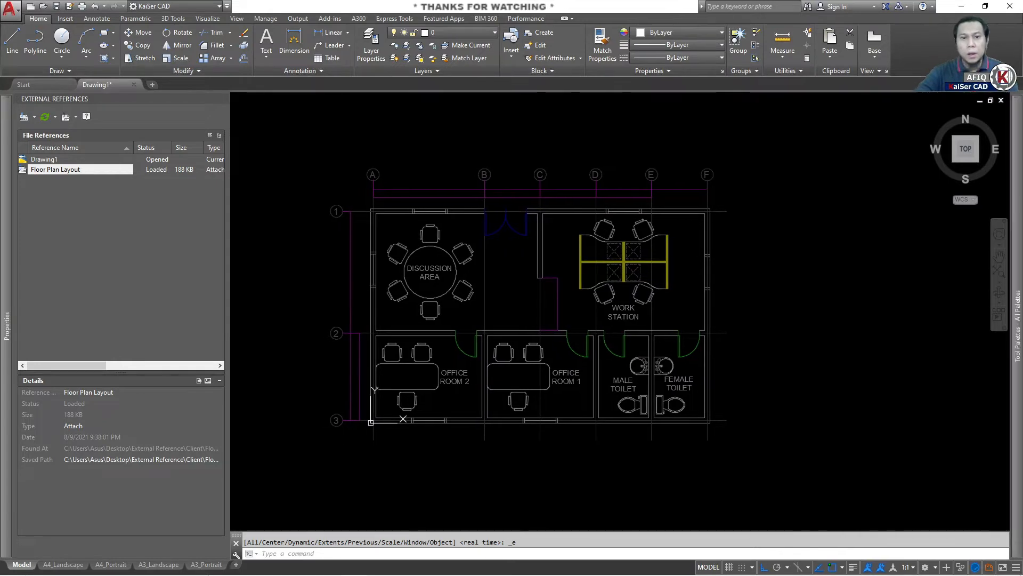
left_click(505, 220)
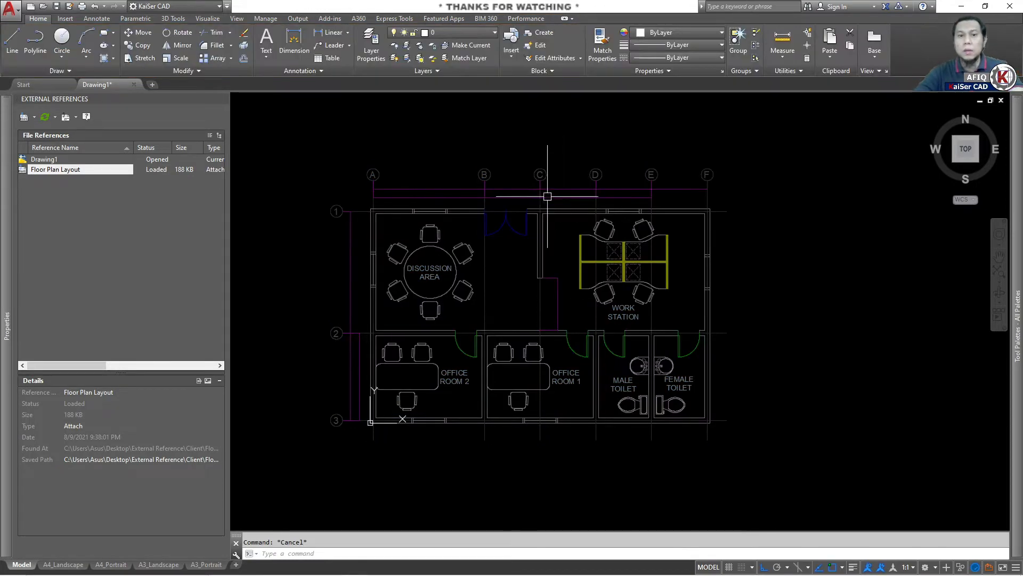
double_click(502, 190)
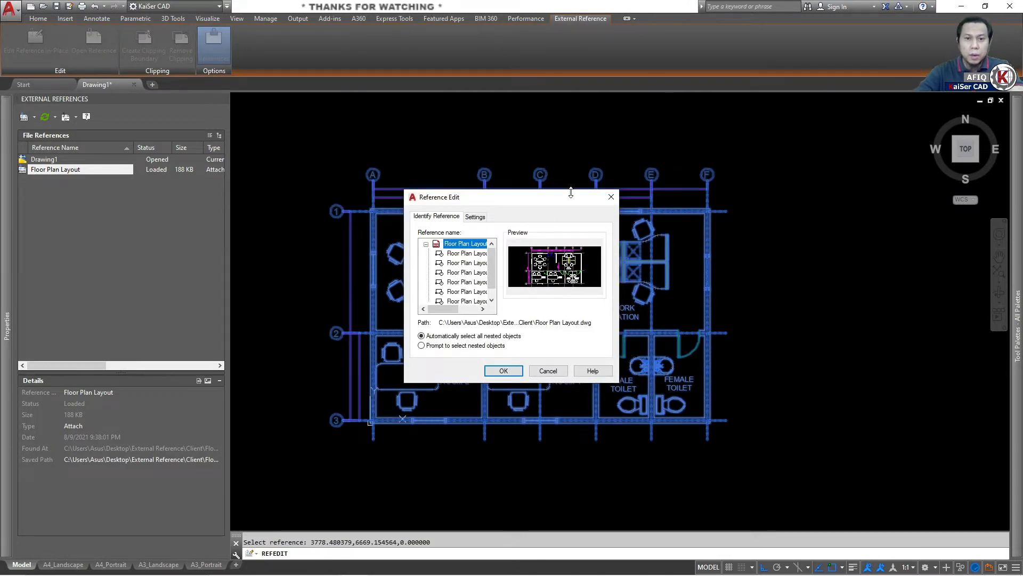
left_click_drag(571, 192, 530, 148)
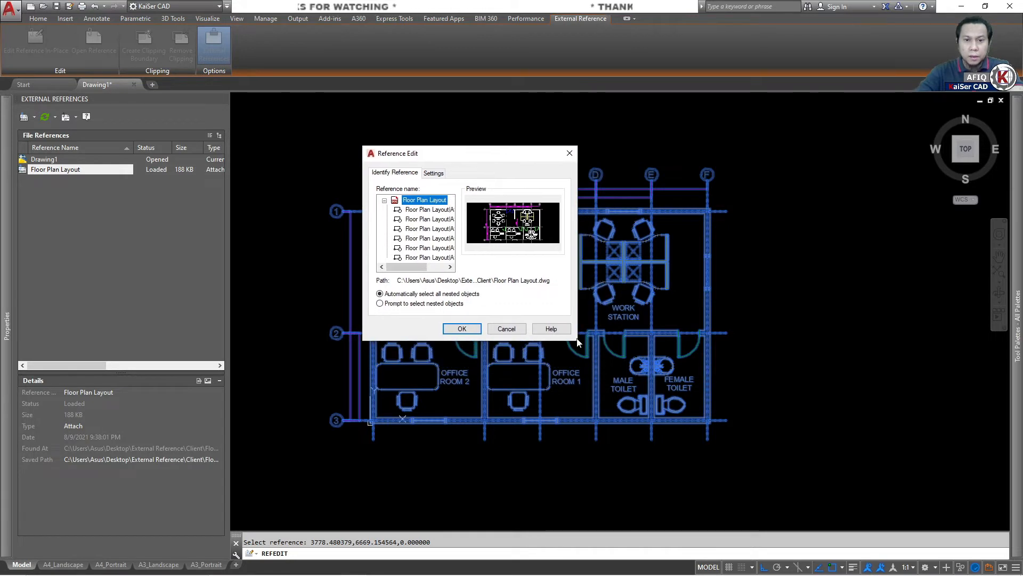
left_click_drag(578, 341, 702, 367)
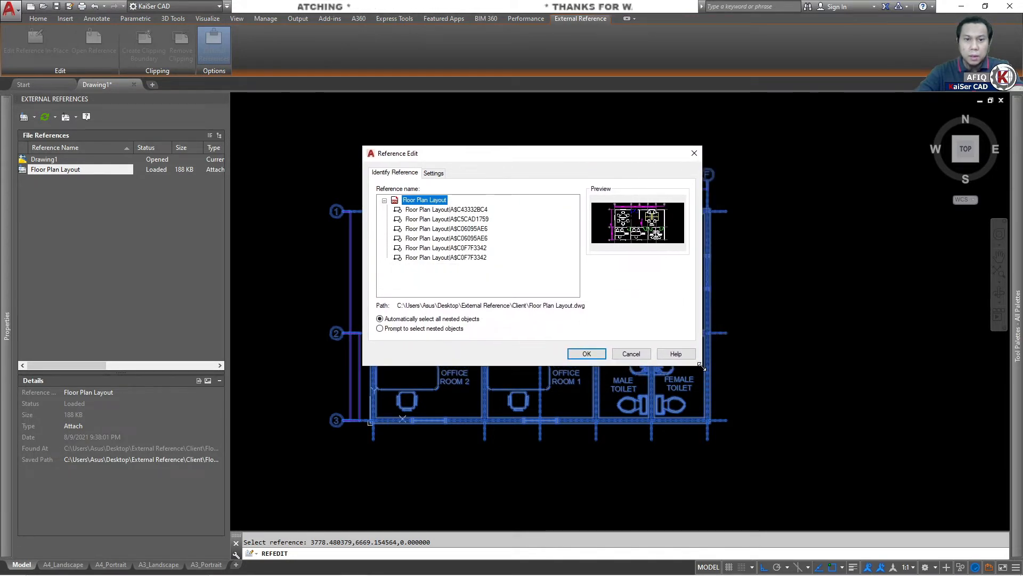
Move the Reference Edit dialog aside and check which plan object each nested block reference corresponds to.
left_click_drag(545, 156, 682, 134)
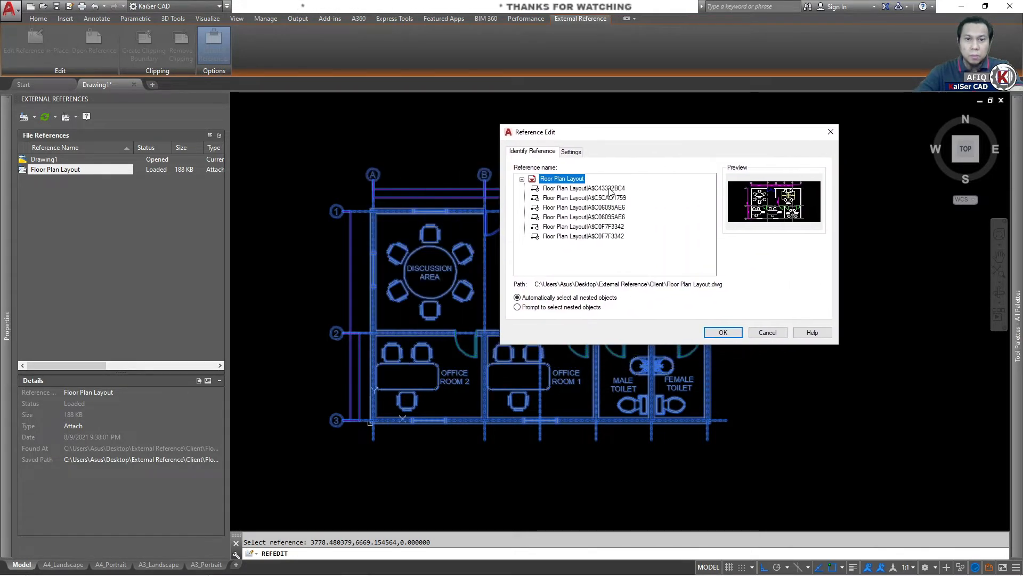
left_click(608, 189)
left_click(610, 199)
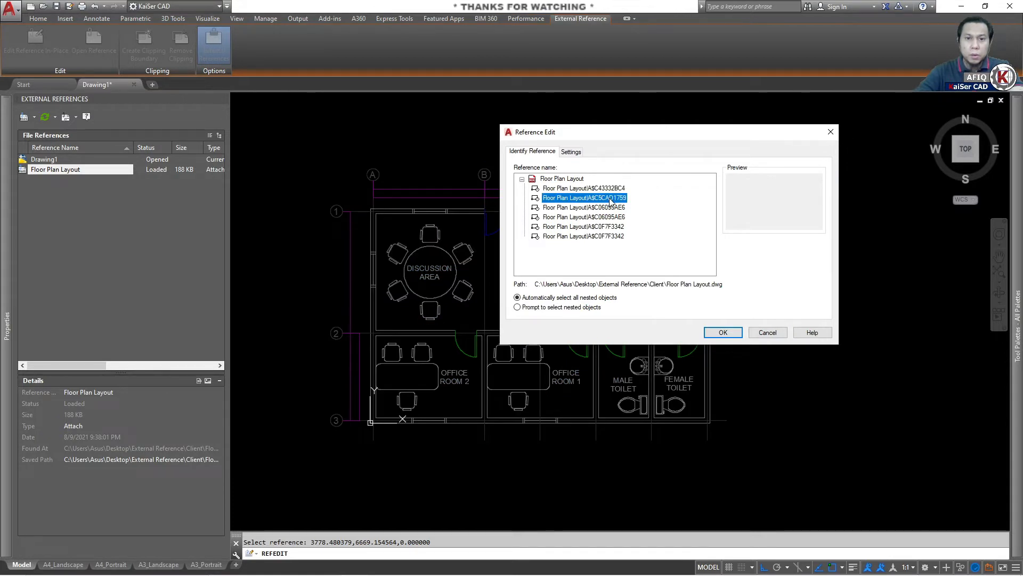
left_click(604, 208)
left_click(597, 227)
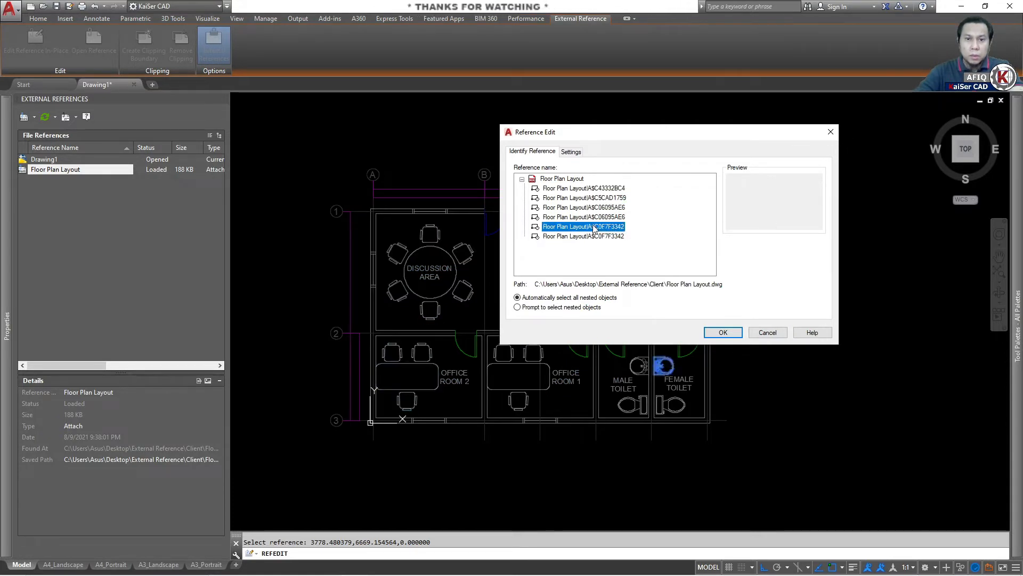
left_click(596, 217)
left_click(595, 236)
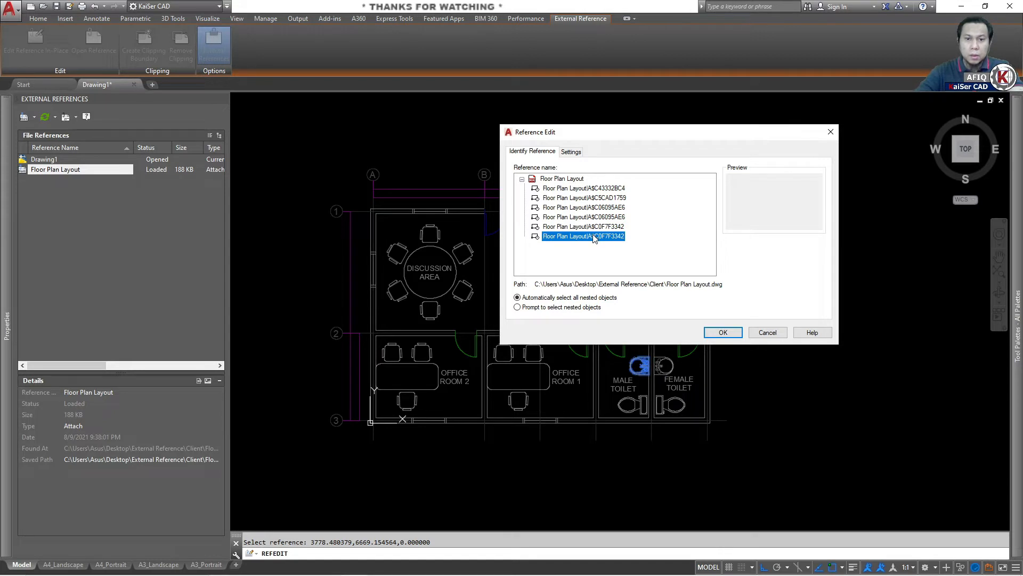
Turn off creating unique layer, style, and block names in the Reference Edit settings and return to the reference list.
left_click(569, 153)
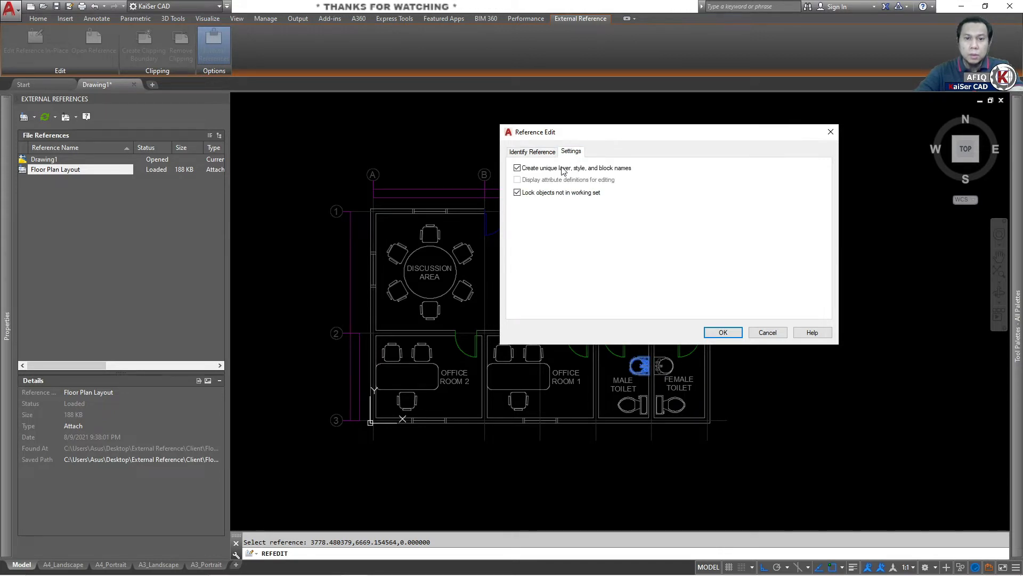
left_click(520, 169)
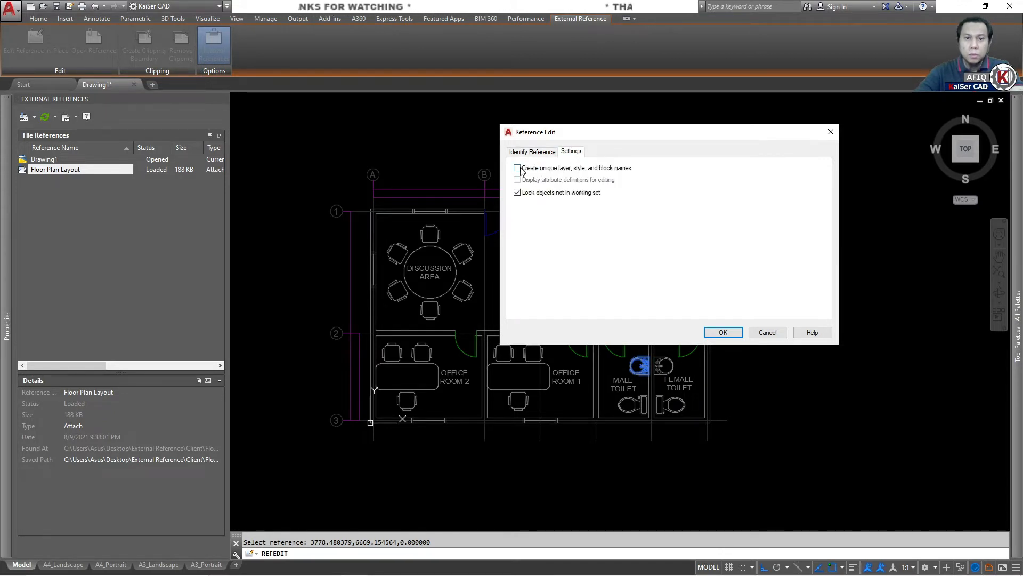
left_click(531, 152)
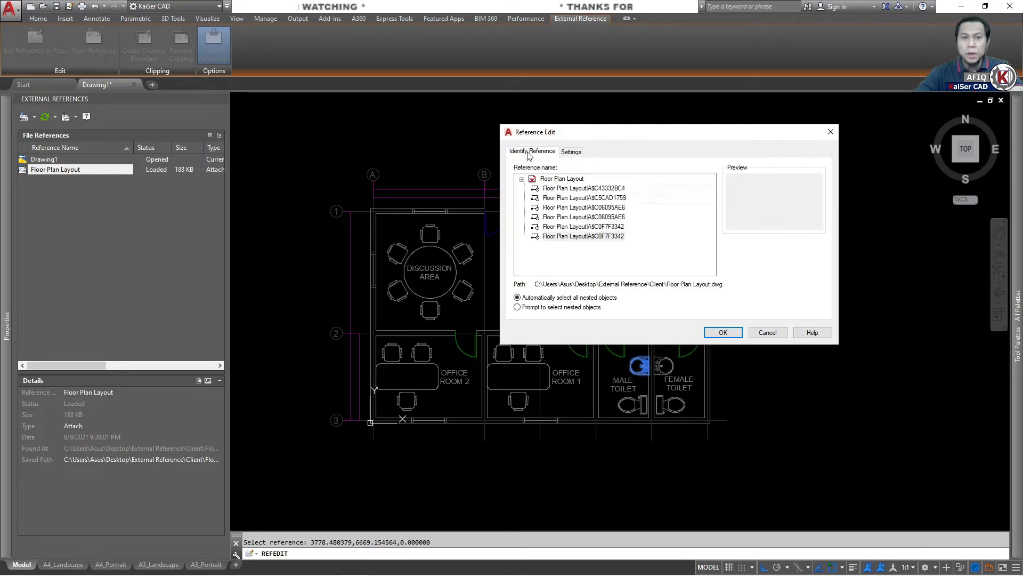
Try to start in-place editing of the last nested block reference, A$C0F7F3342, then cancel.
left_click(606, 189)
left_click(606, 198)
left_click(606, 217)
left_click(606, 236)
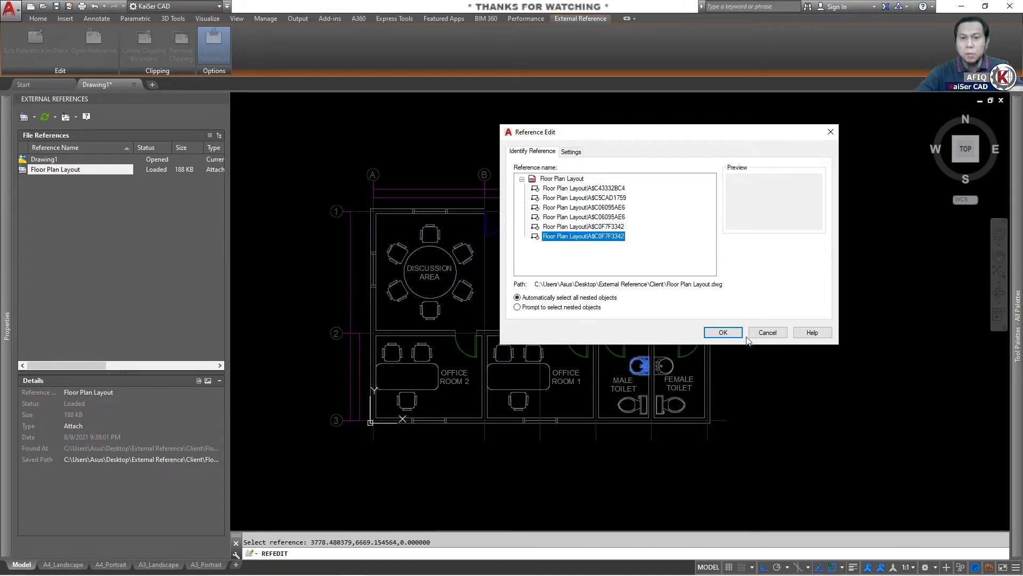
left_click(721, 332)
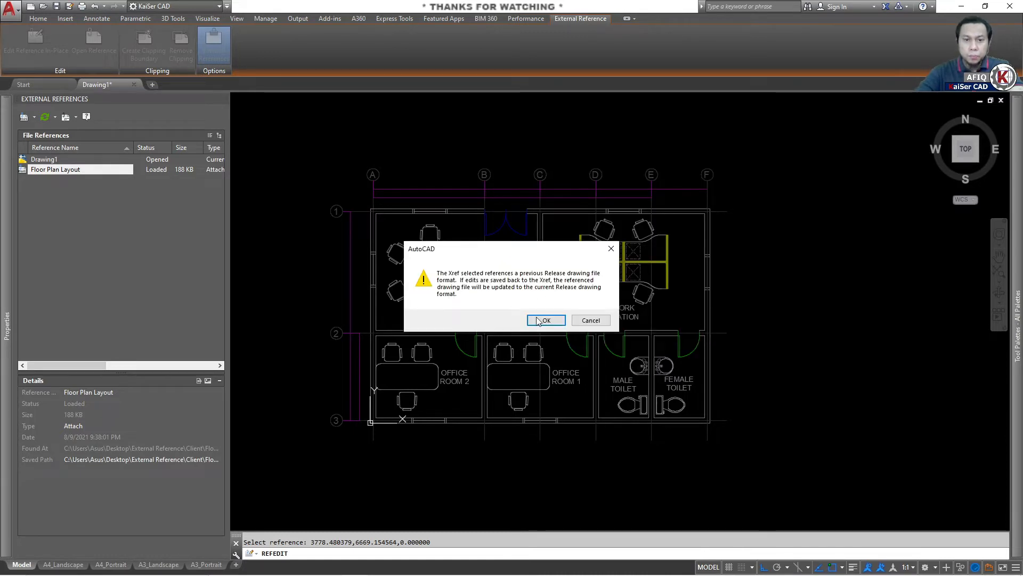
left_click(542, 320)
key("Escape")
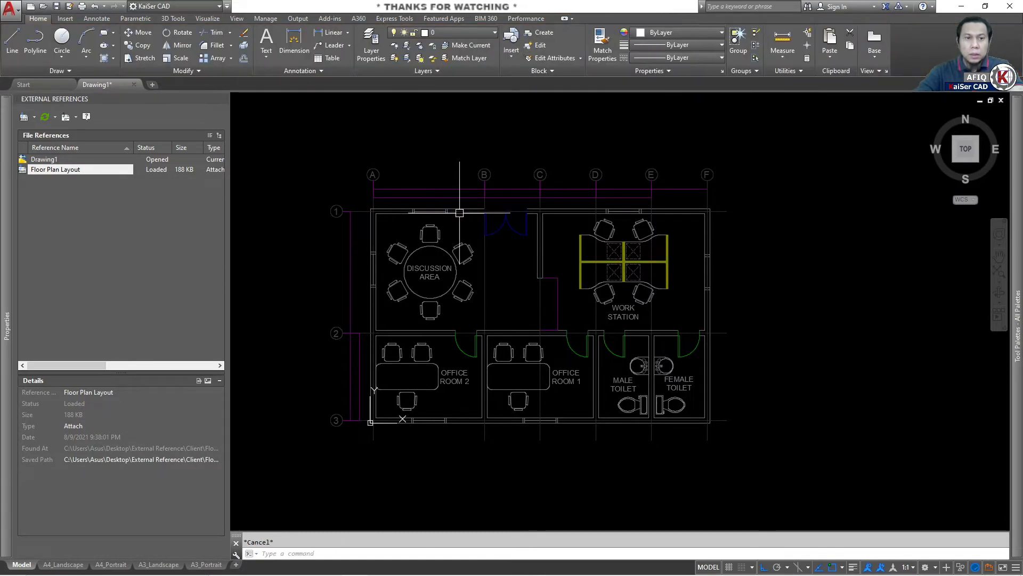
left_click(459, 212)
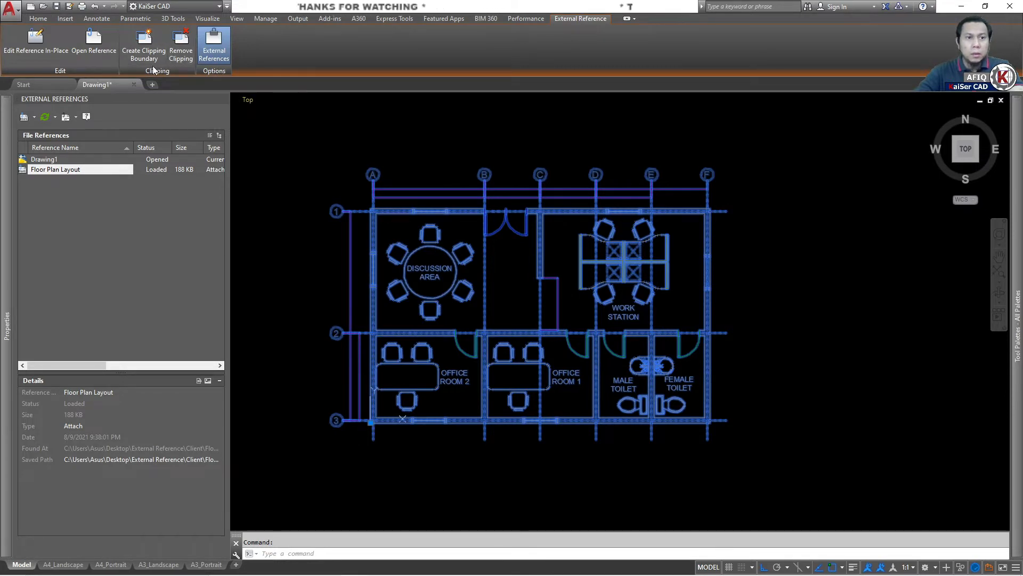
left_click(143, 53)
key("Escape")
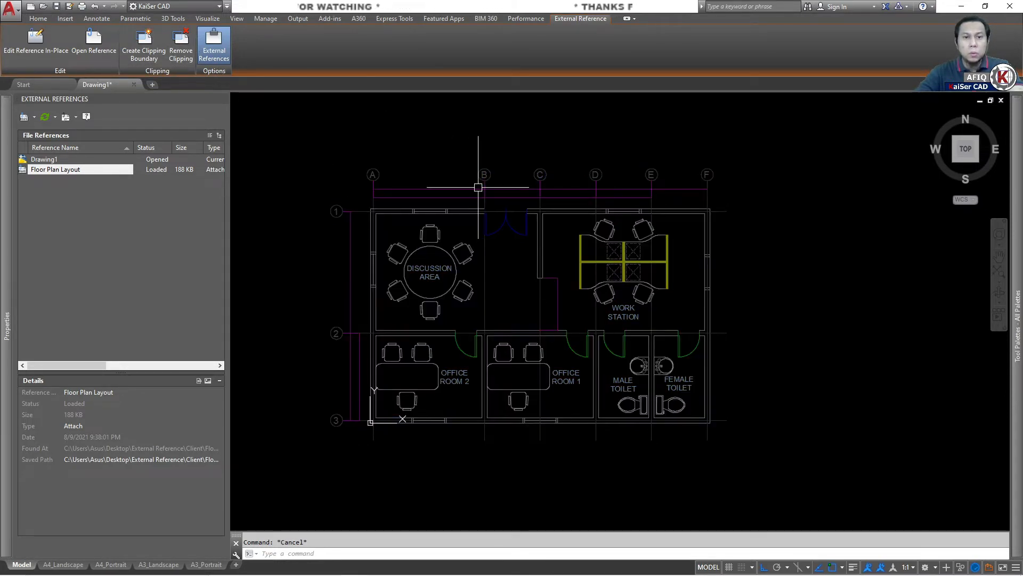
left_click(449, 210)
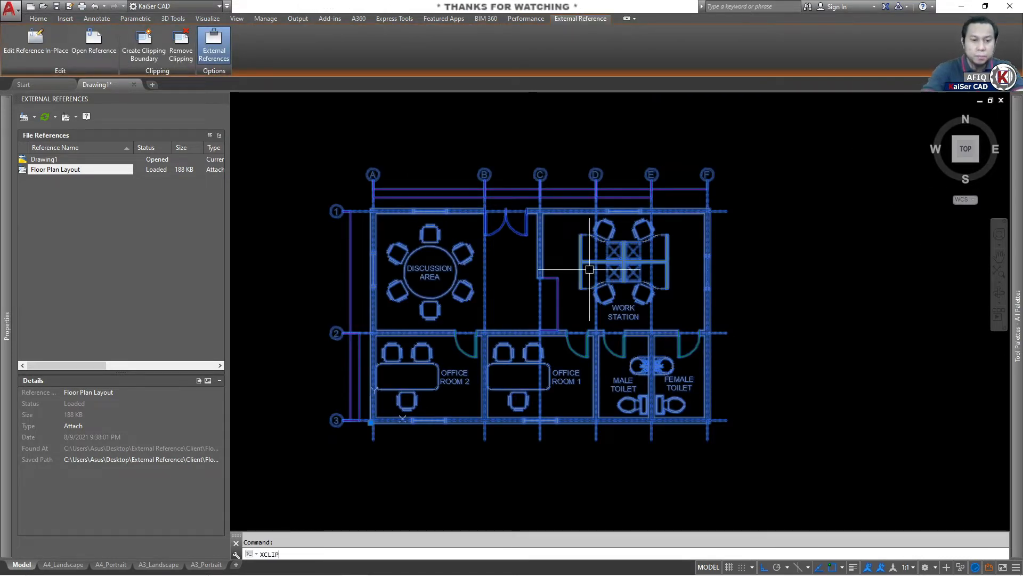
key("Escape")
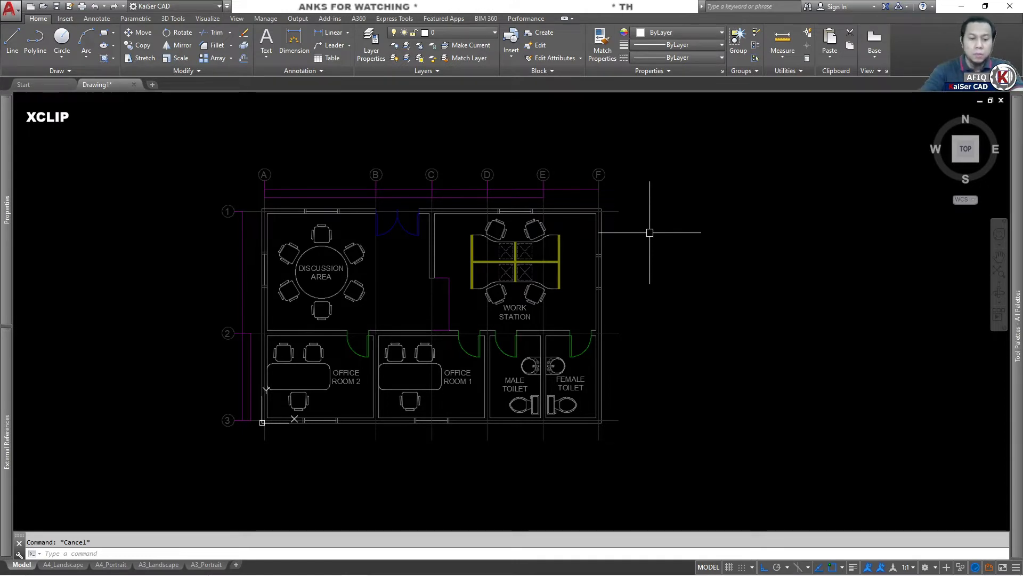
Clip the floor plan reference with XCLIP, using a new rectangular boundary around the discussion area and the entrance beside it.
type("xcli")
key("Return")
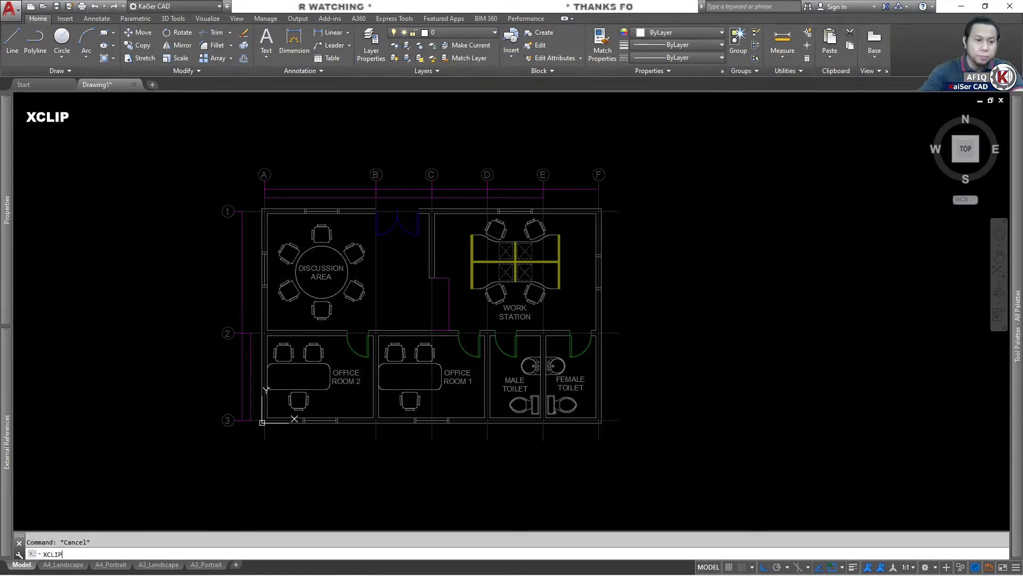
left_click(476, 244)
key("Return")
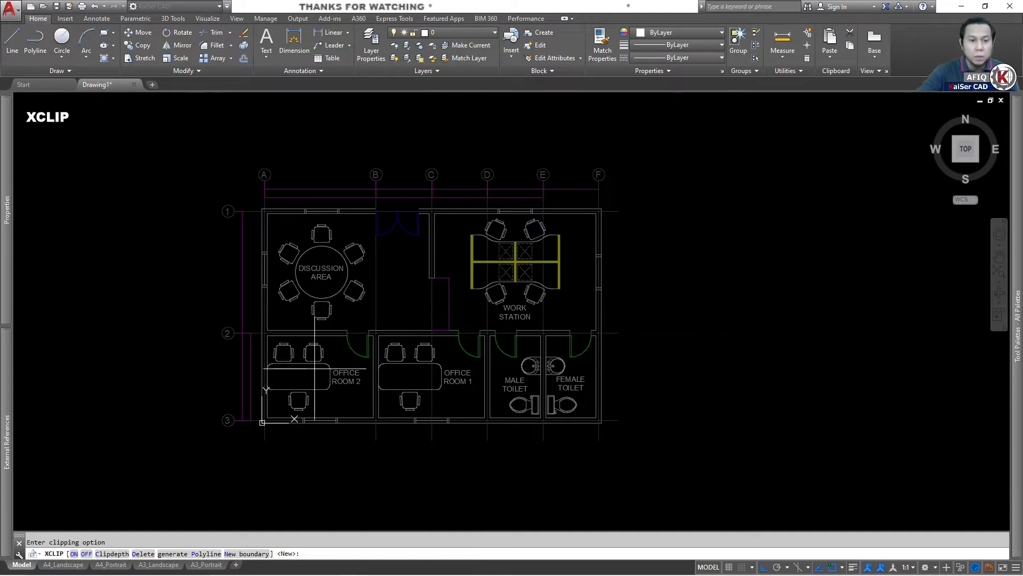
key("Return")
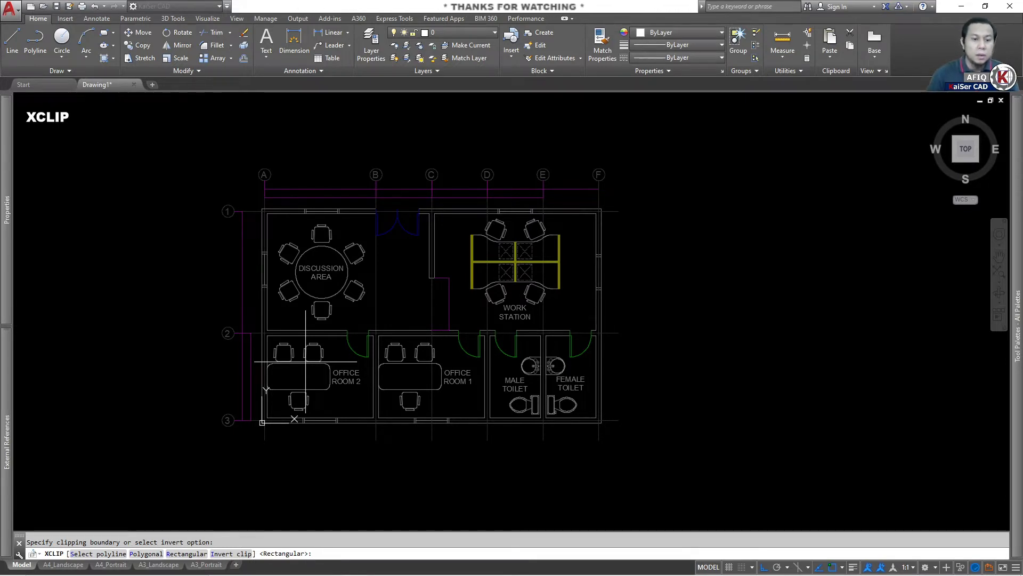
key("Return")
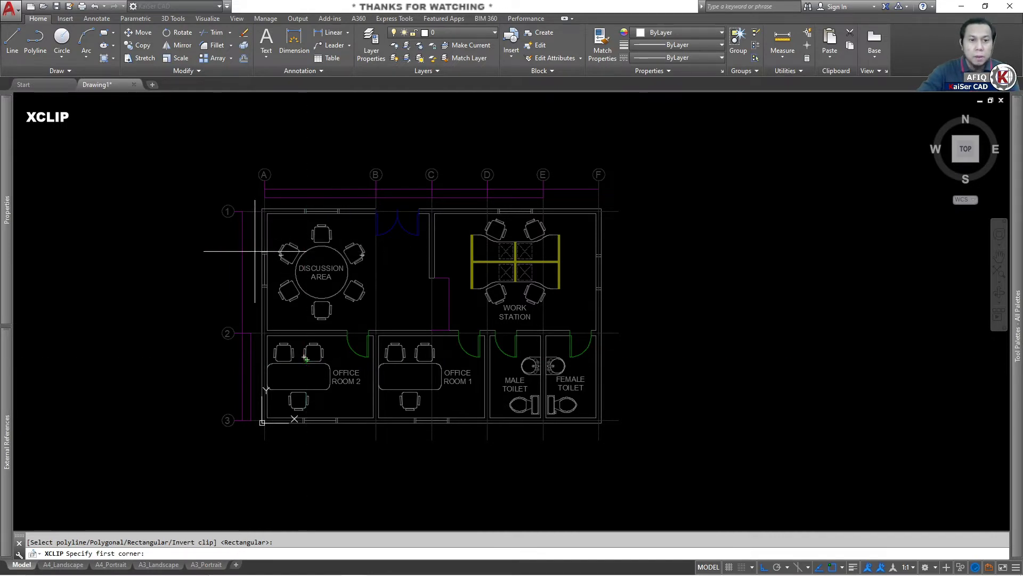
left_click(251, 198)
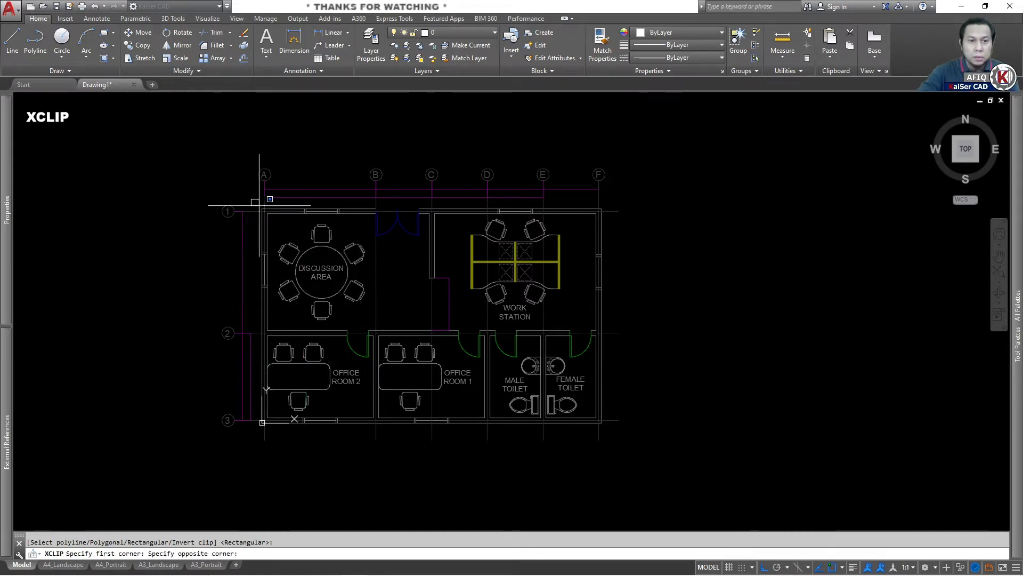
left_click(447, 342)
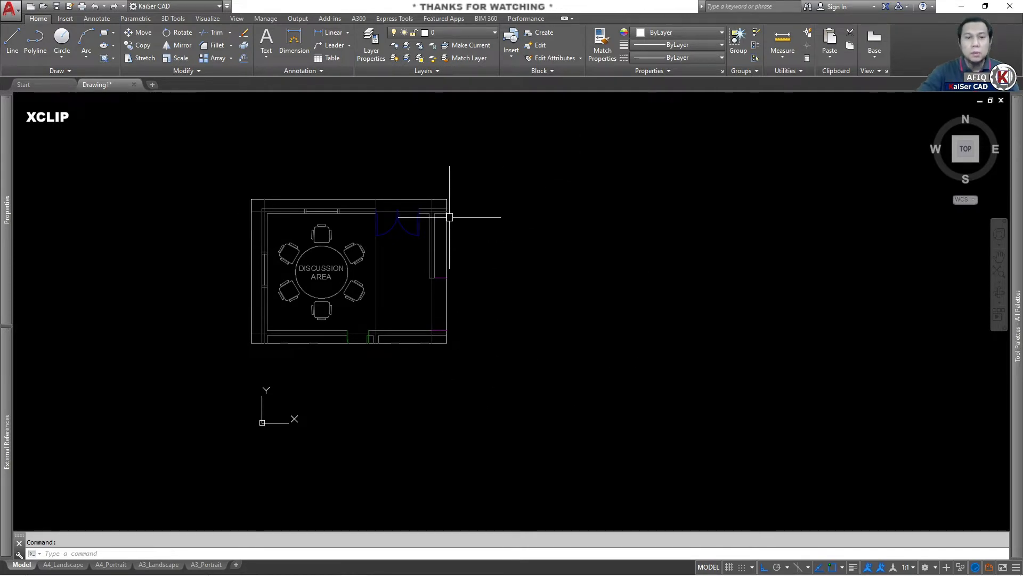
Turn the clipping boundary of the floor plan reference off with XCLIP.
type("xc")
key("Return")
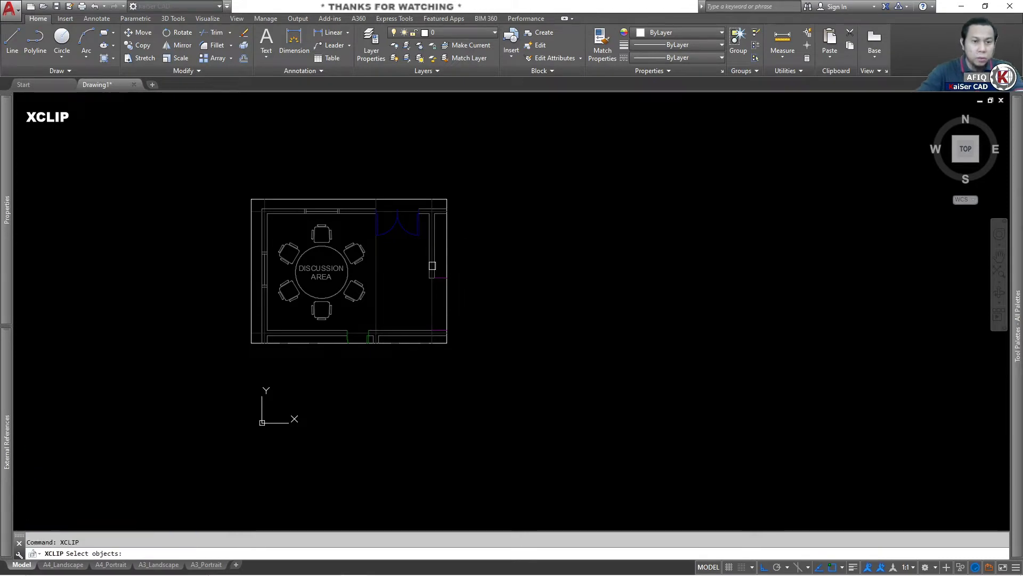
left_click(451, 257)
key("Return")
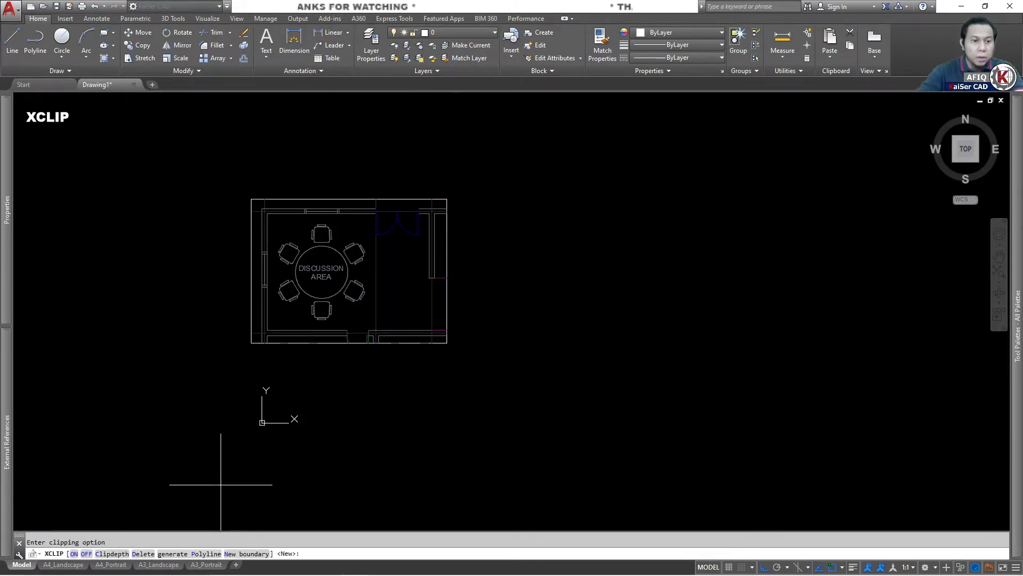
left_click(86, 554)
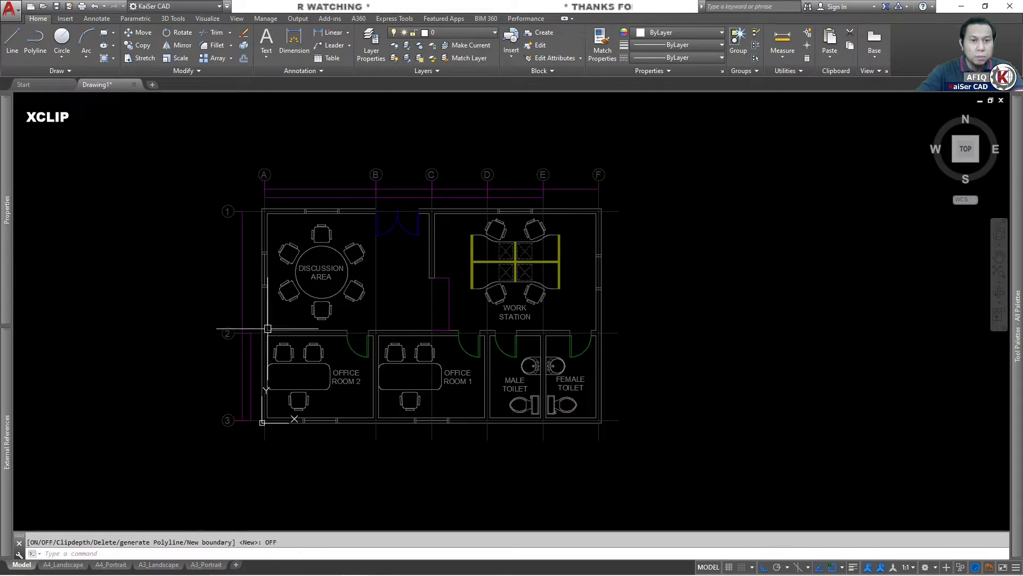
Turn the floor plan reference's clipping boundary back on with XCLIP.
key("Return")
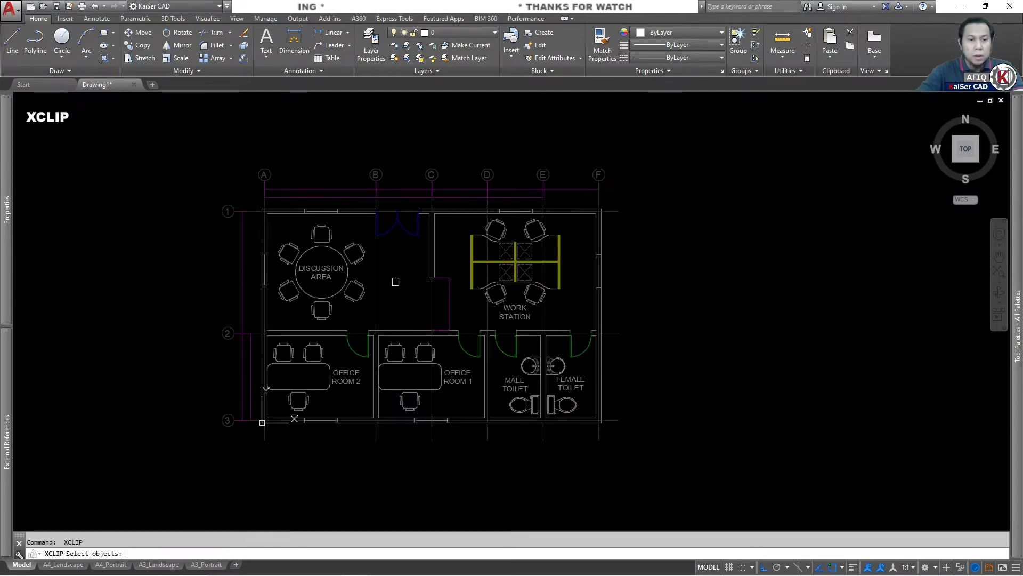
left_click(353, 263)
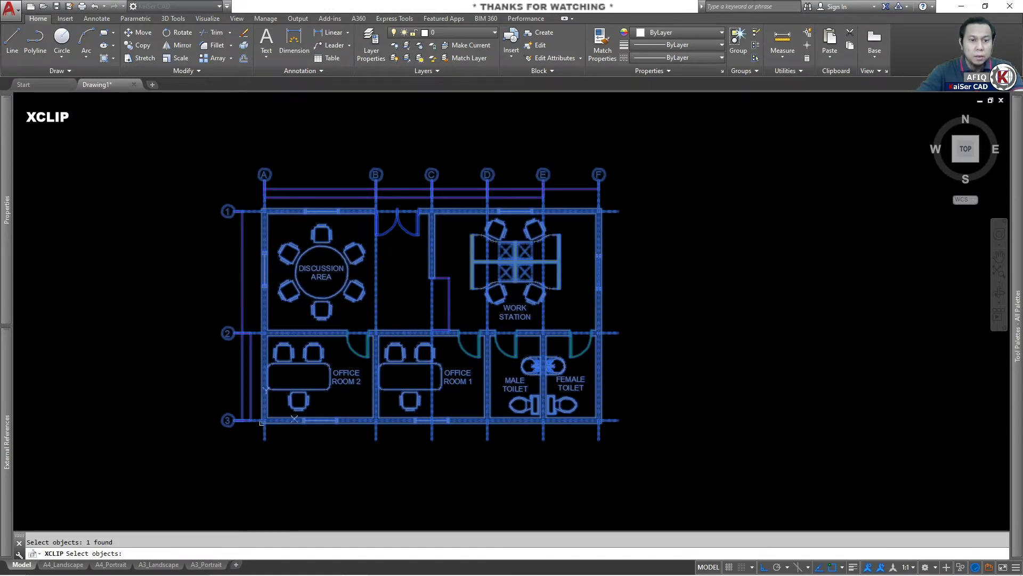
key("Return")
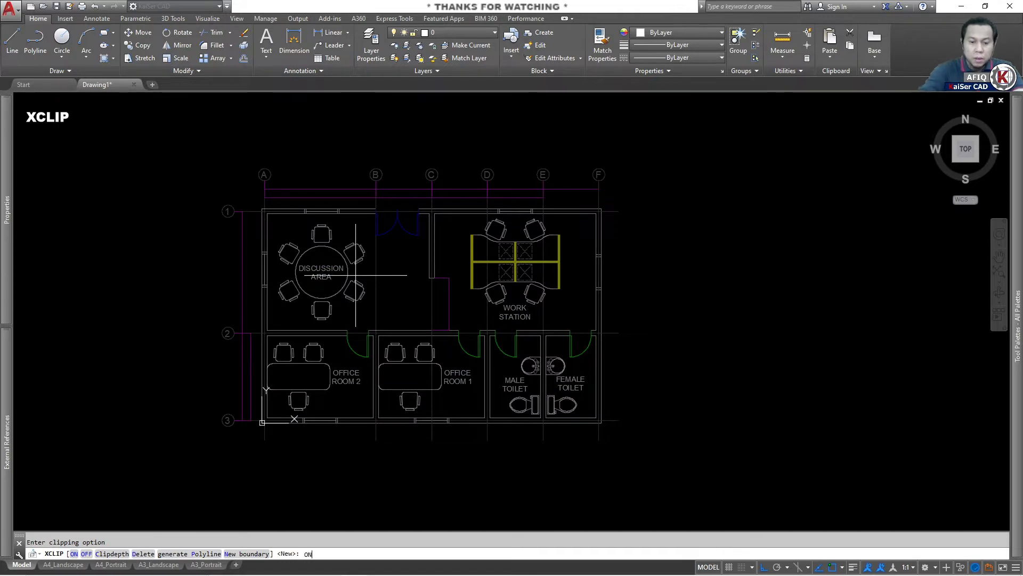
type("ON")
key("Return")
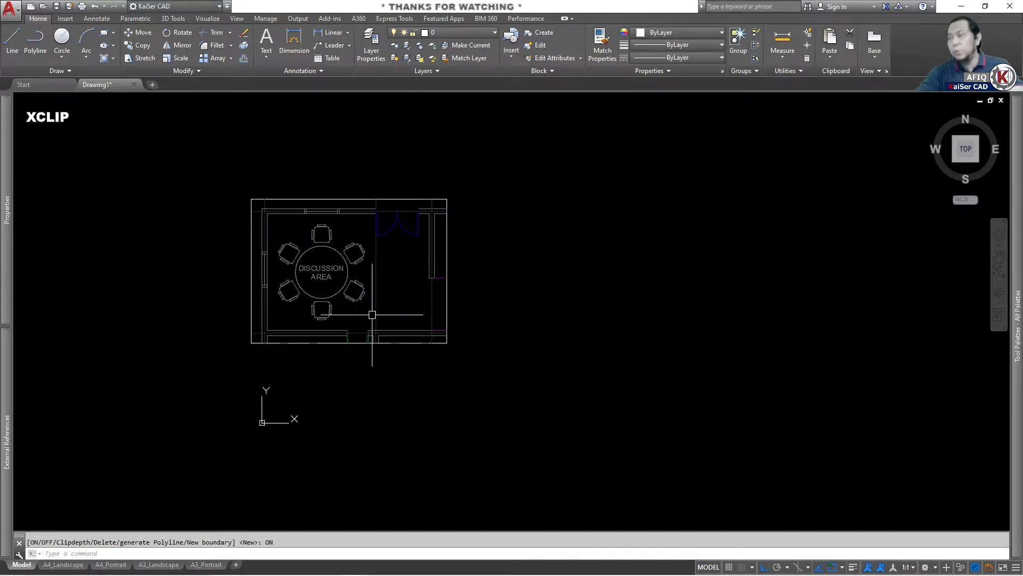
Select and deselect the clipped reference at its frame, then undo the reactivation of the clip.
left_click(283, 194)
key("Escape")
left_click(286, 199)
key("Escape")
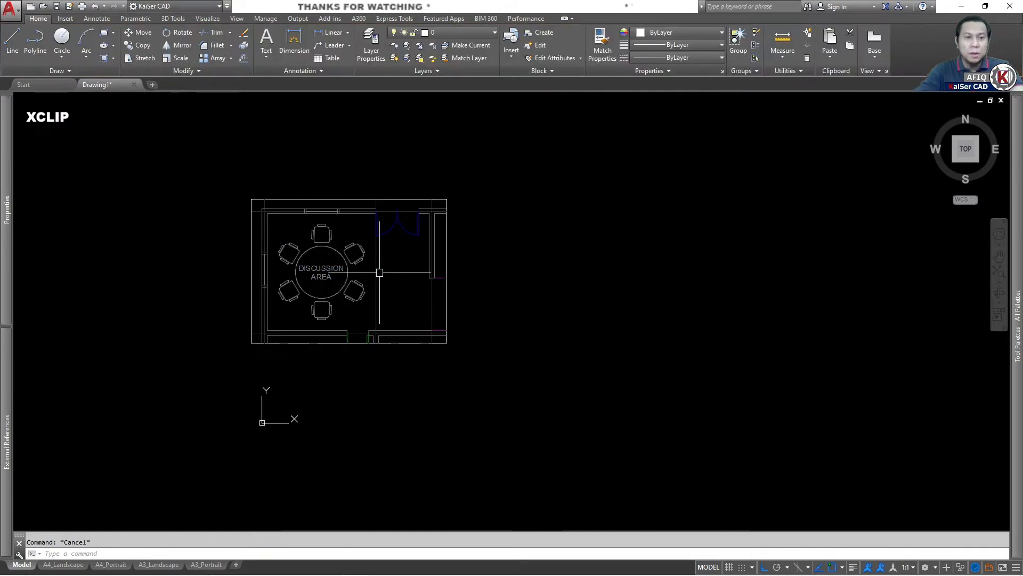
key("ctrl+z")
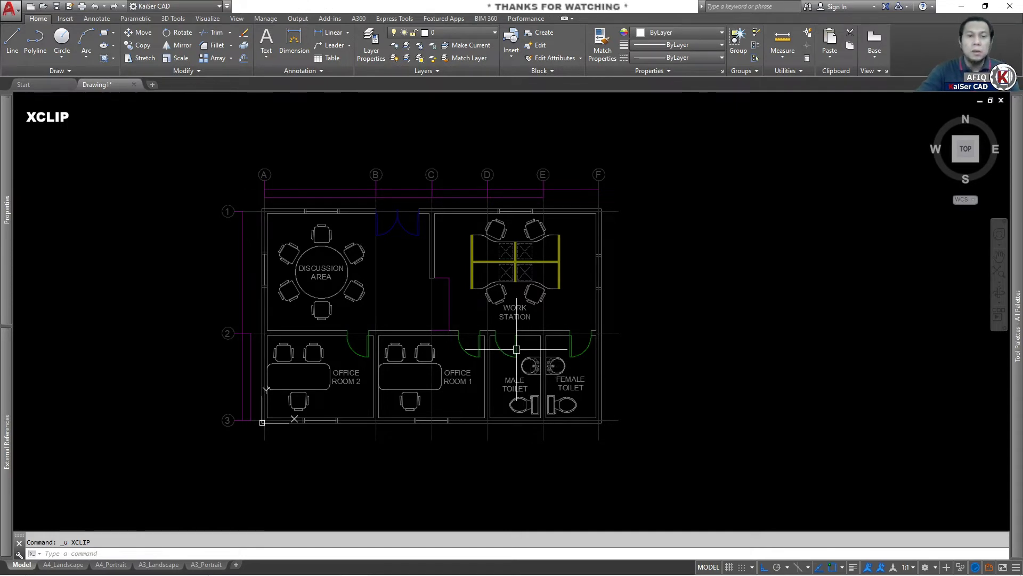
Review the drawing's layer list, then add a new layer named Draing pipe in the Layer Properties Manager.
left_click(494, 34)
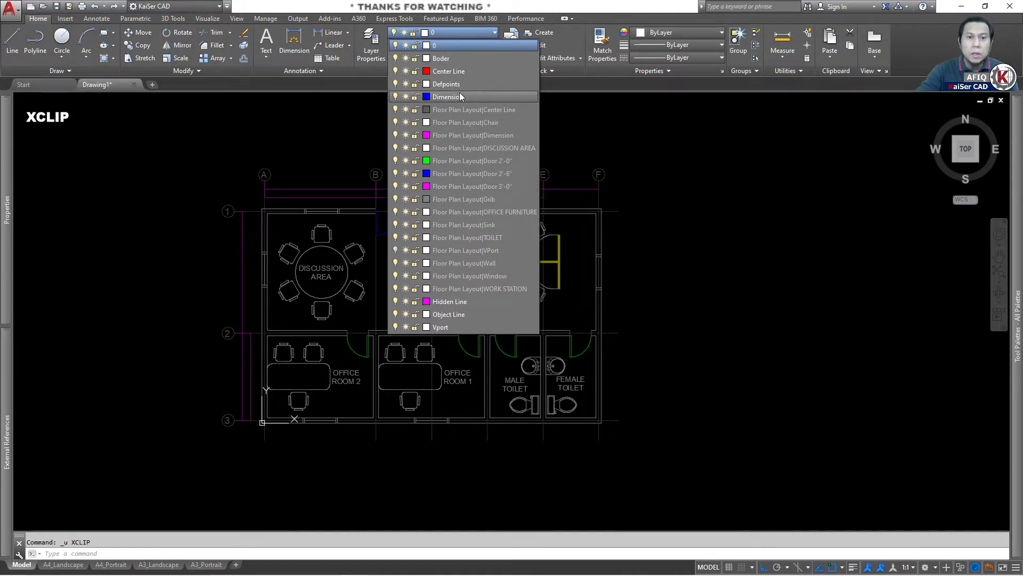
left_click(690, 177)
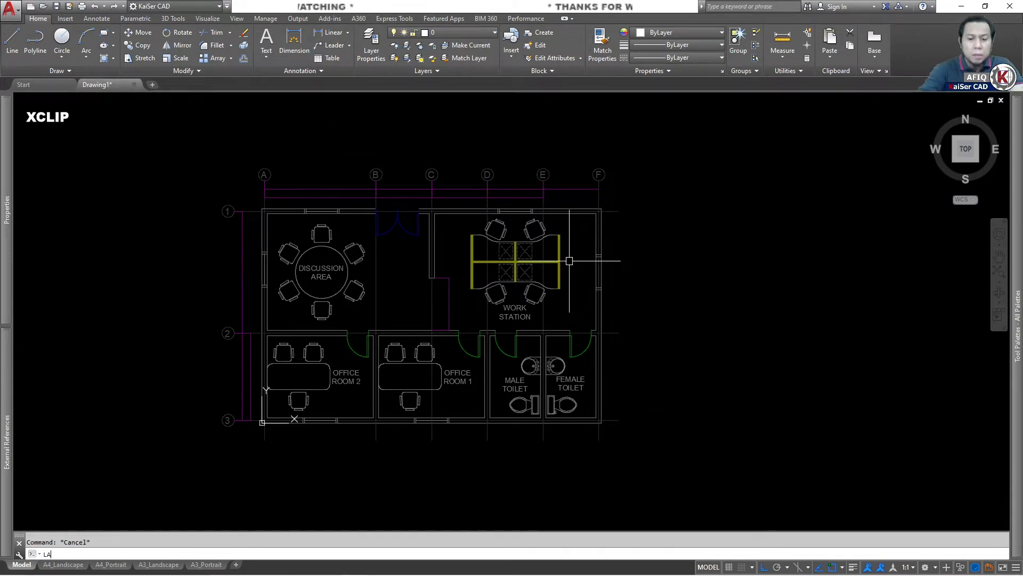
type("LA")
key("Return")
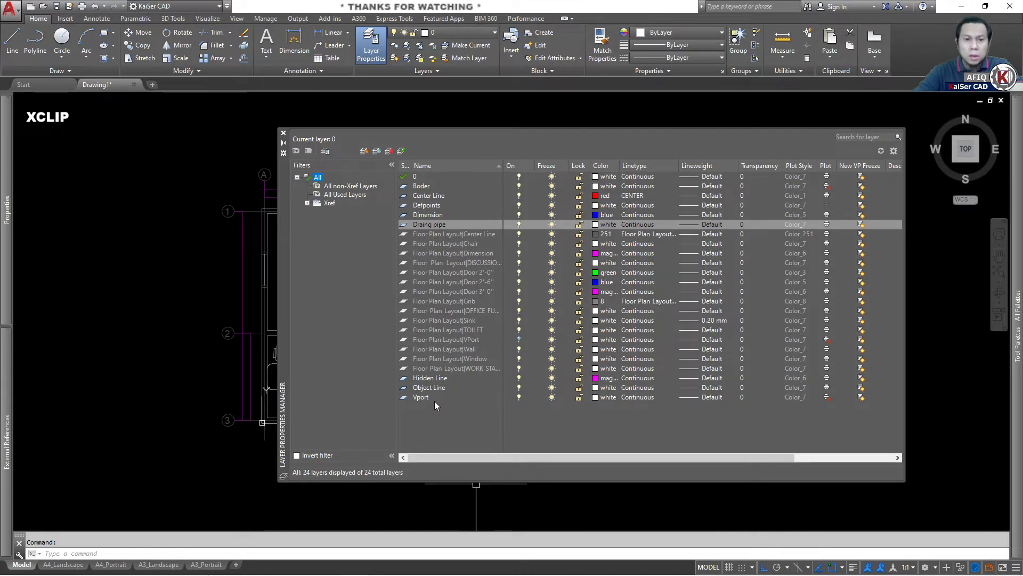
Filter the layer list to non-Xref layers and to used layers, then display all layers again.
left_click(333, 187)
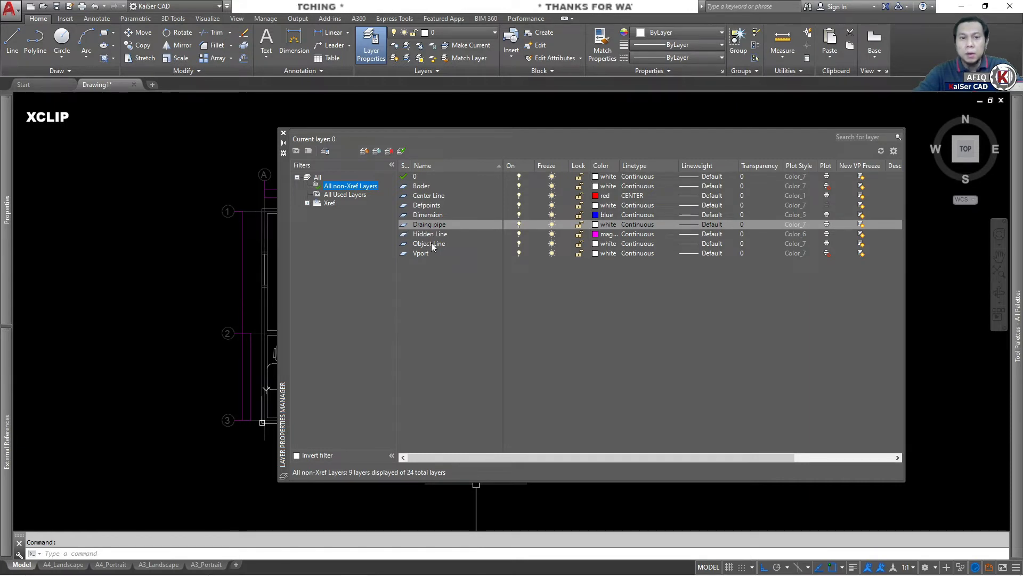
left_click(348, 195)
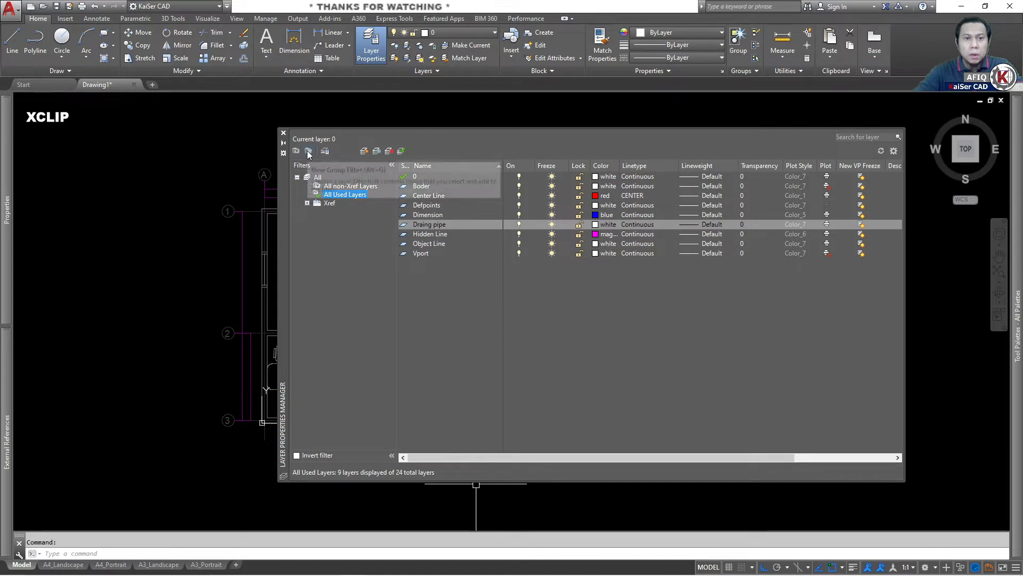
double_click(308, 179)
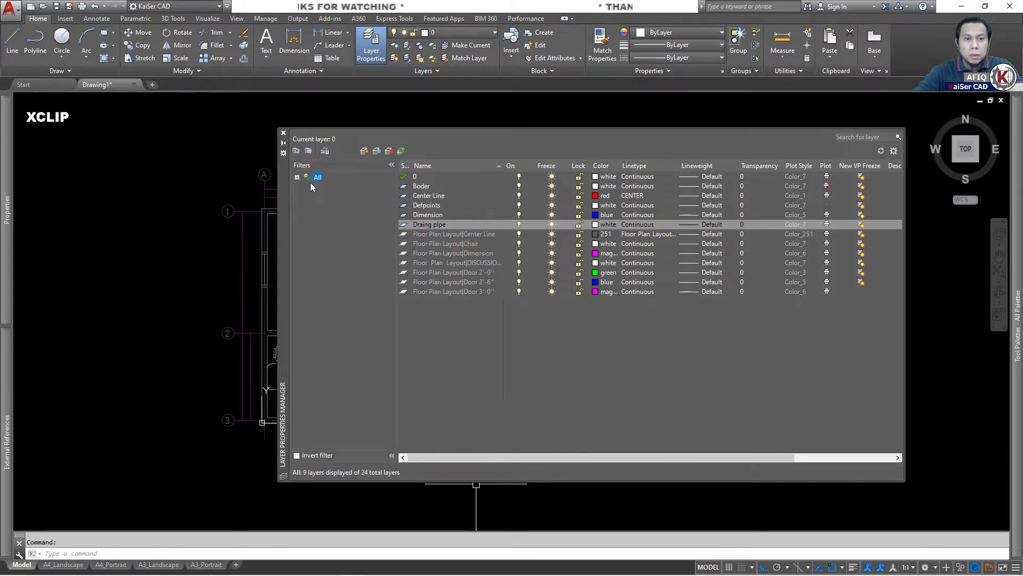
Create a new layer group filter named My Layer.
left_click(308, 152)
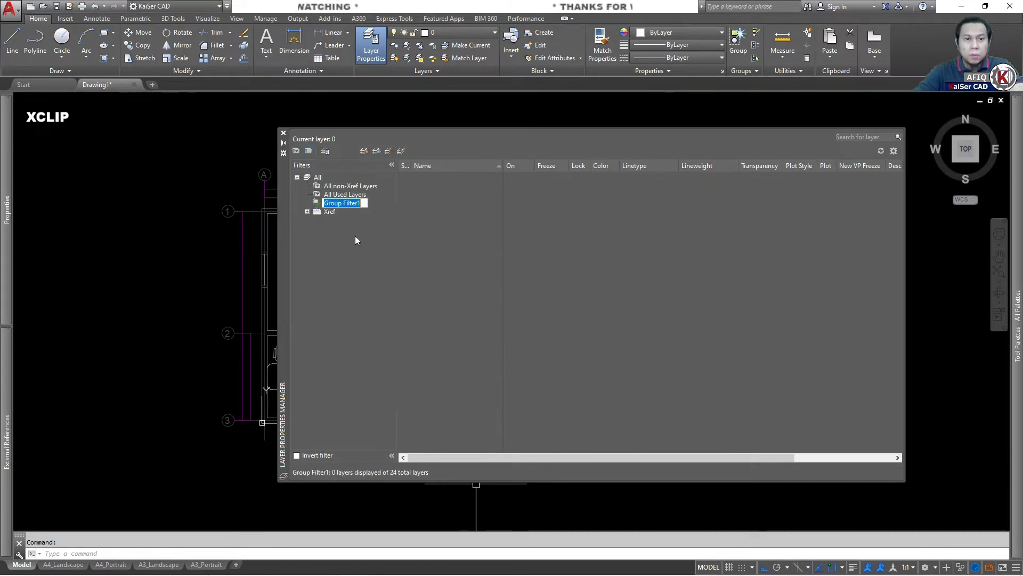
type("My")
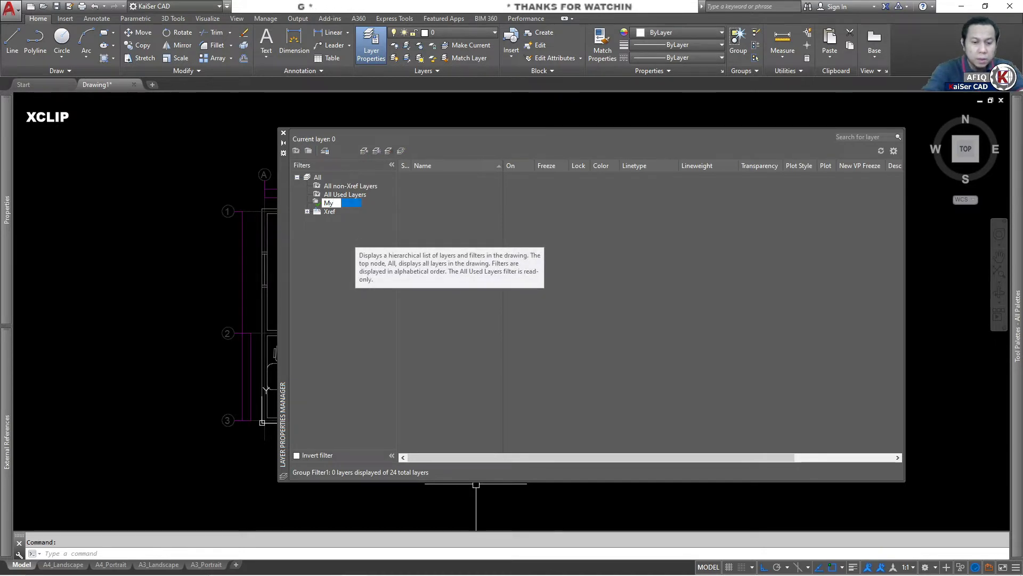
type(" Layer")
key("Return")
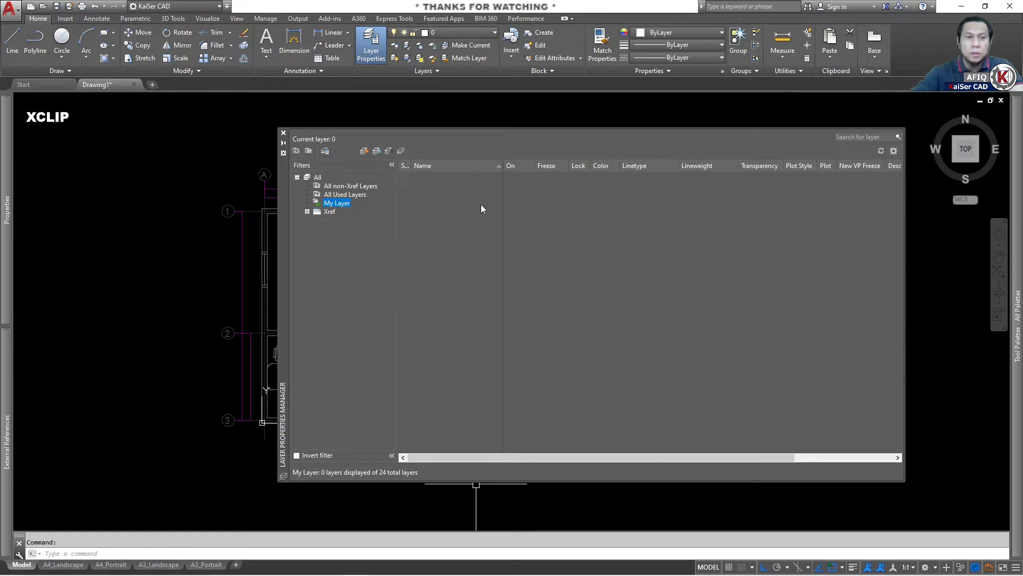
Add a new layer named Drain Pipe inside the My Layer group filter.
left_click(365, 152)
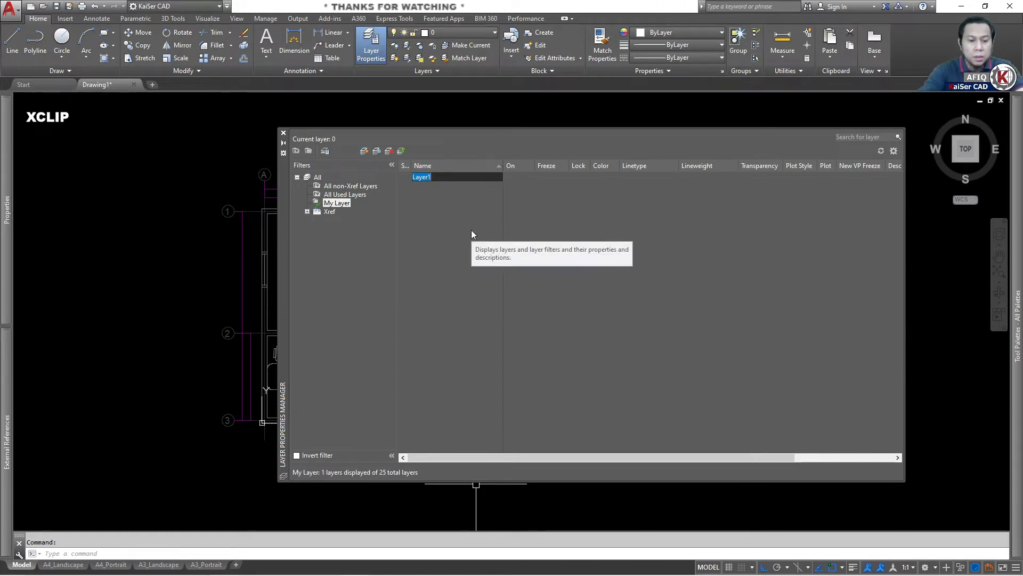
type("Drain Pipe")
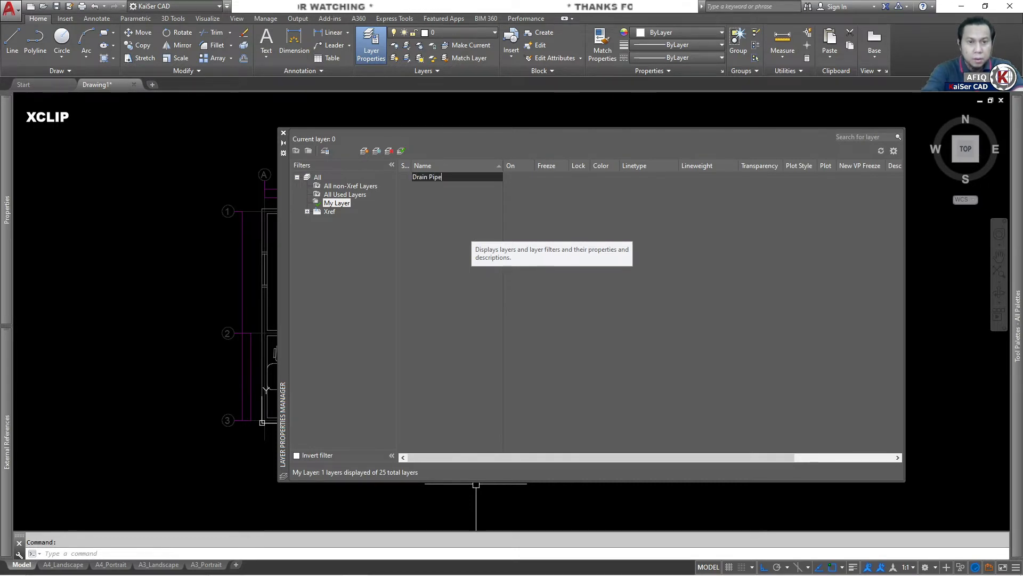
key("Escape")
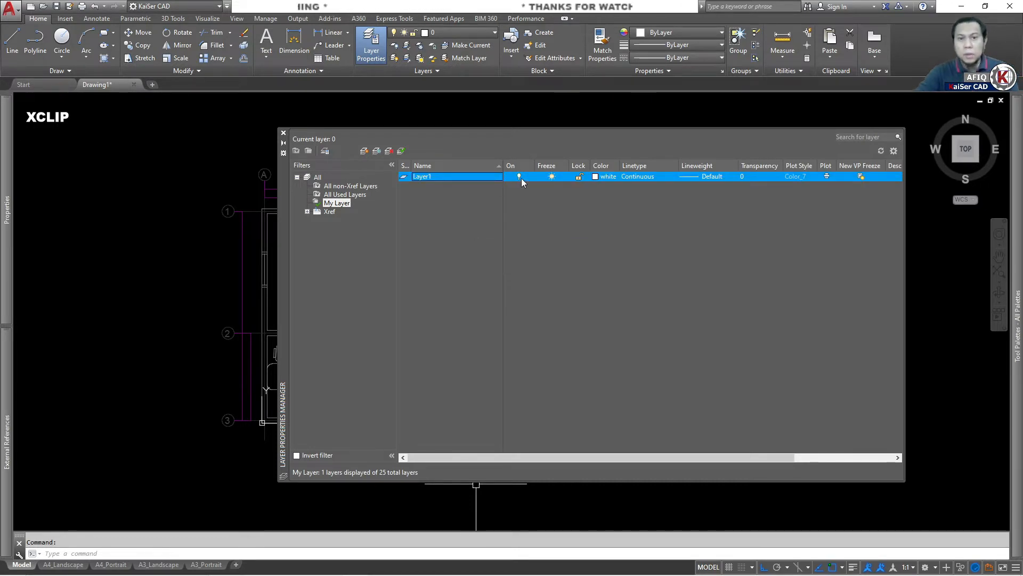
left_click(442, 176)
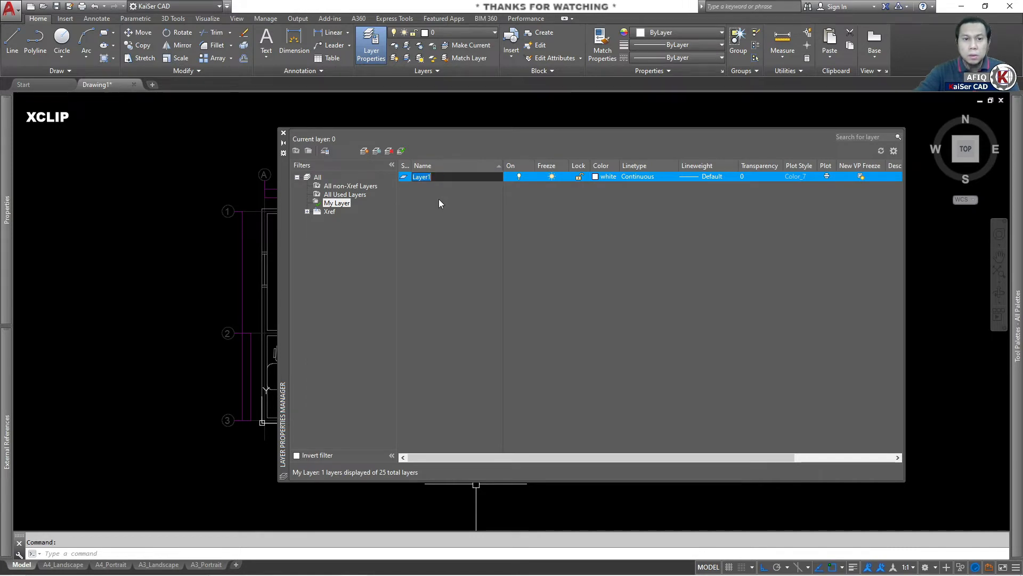
type("Drai")
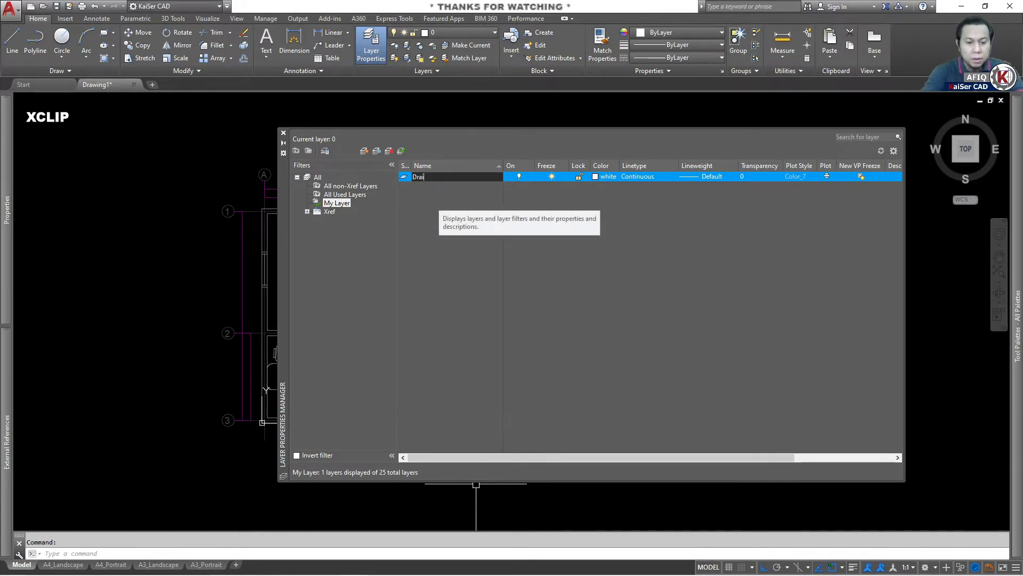
type("n Pipe")
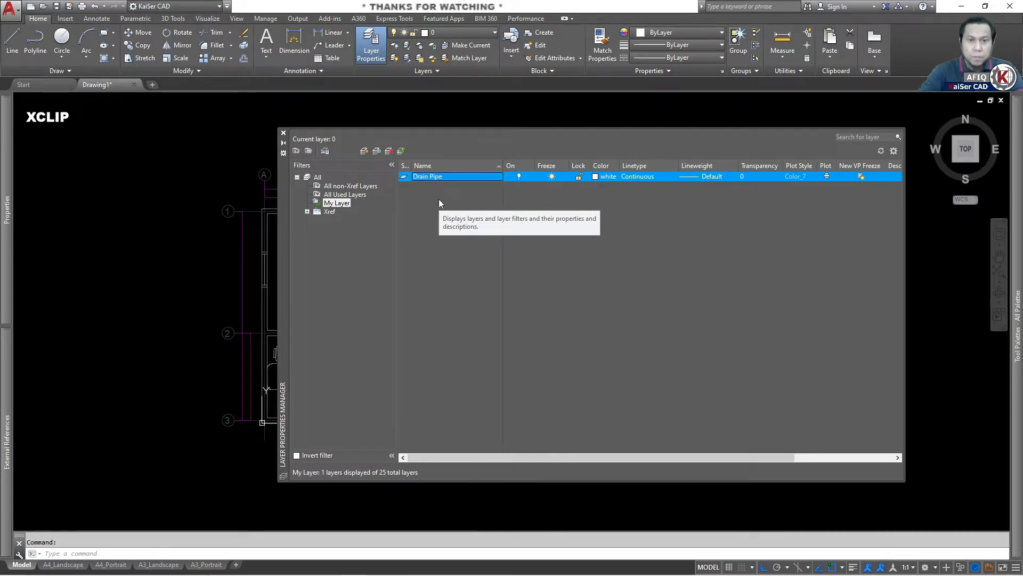
Compare the layers listed under the My Layer filter with those under All Used Layers.
left_click(340, 204)
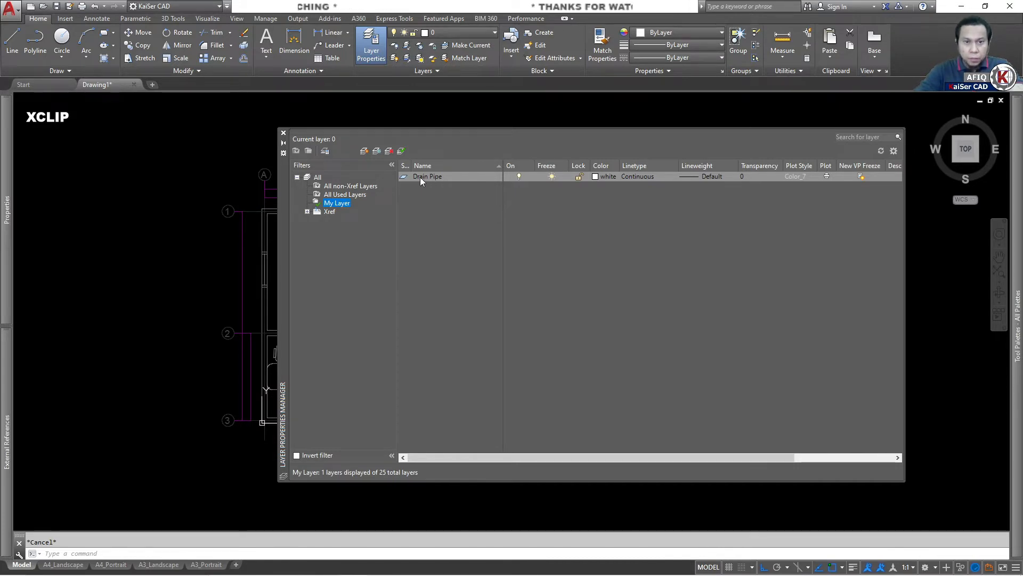
left_click(434, 217)
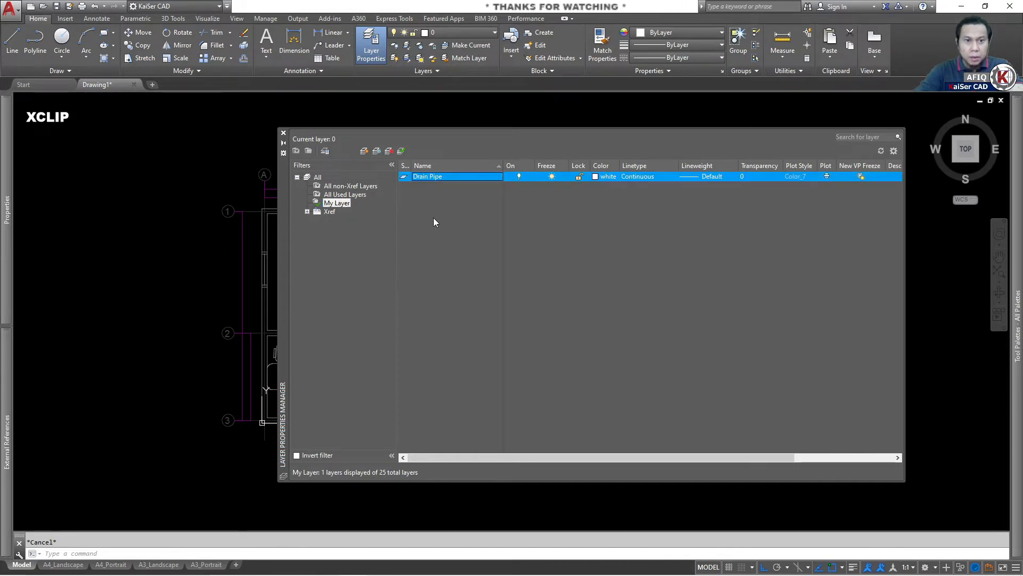
left_click(352, 203)
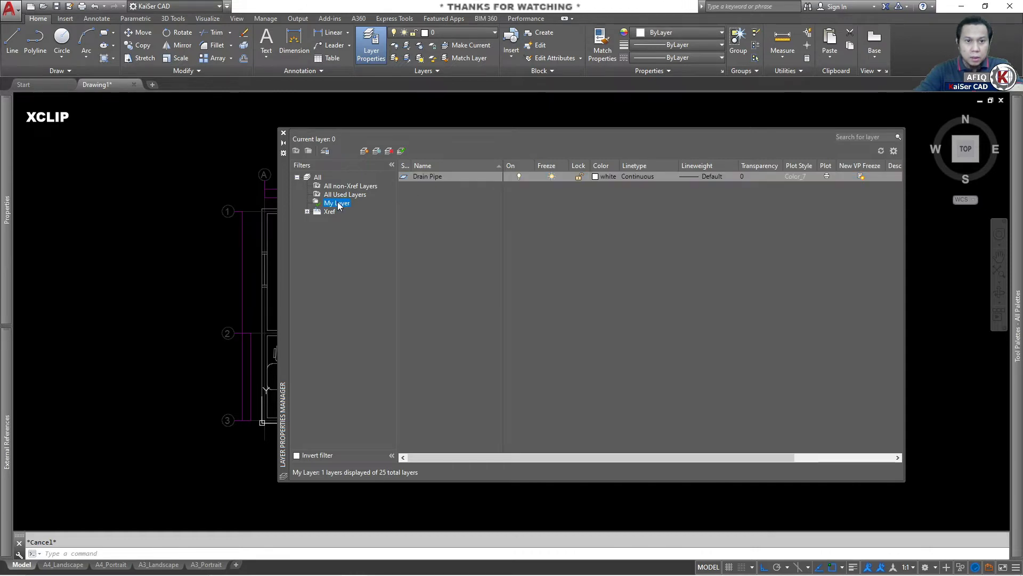
left_click(336, 195)
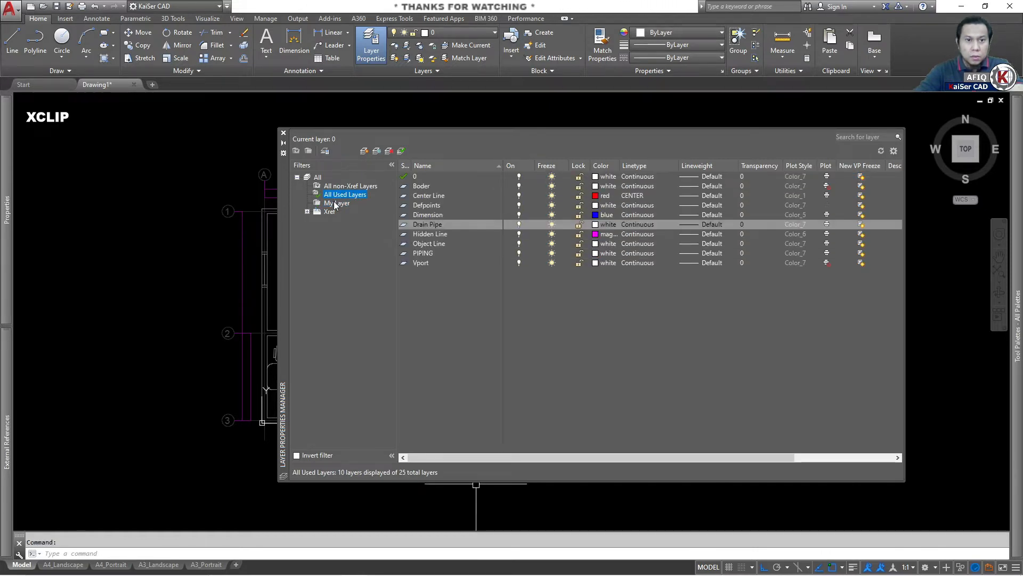
left_click(336, 203)
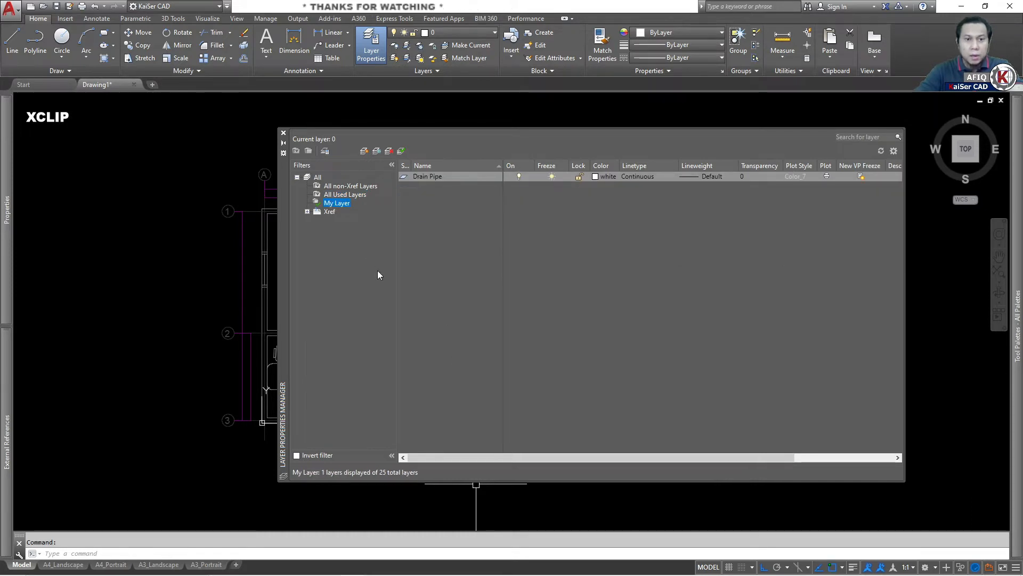
List only the Xref layers, turn off the Floor Plan Layout|Dimension layer and close the layer manager.
left_click(331, 211)
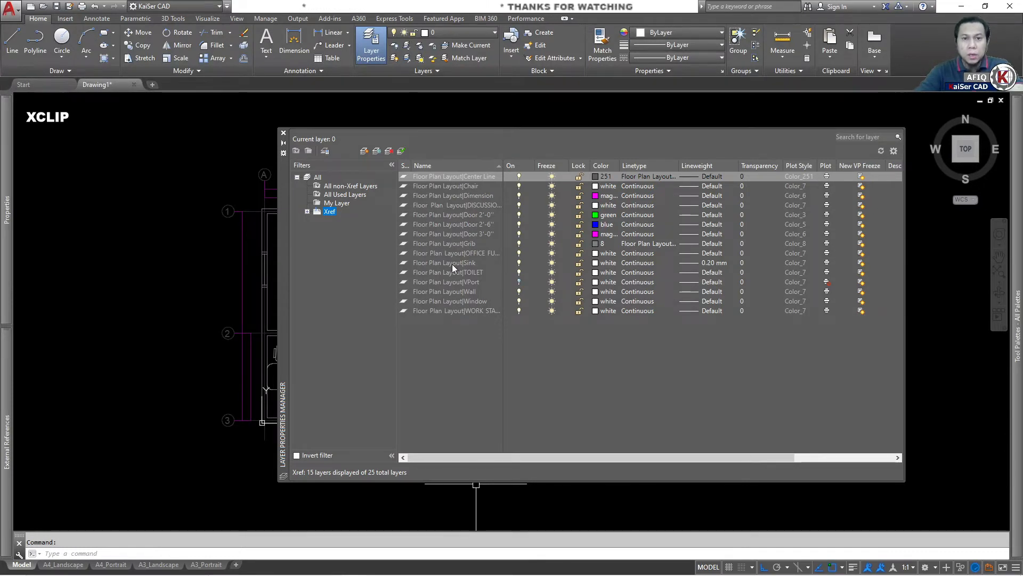
left_click(456, 196)
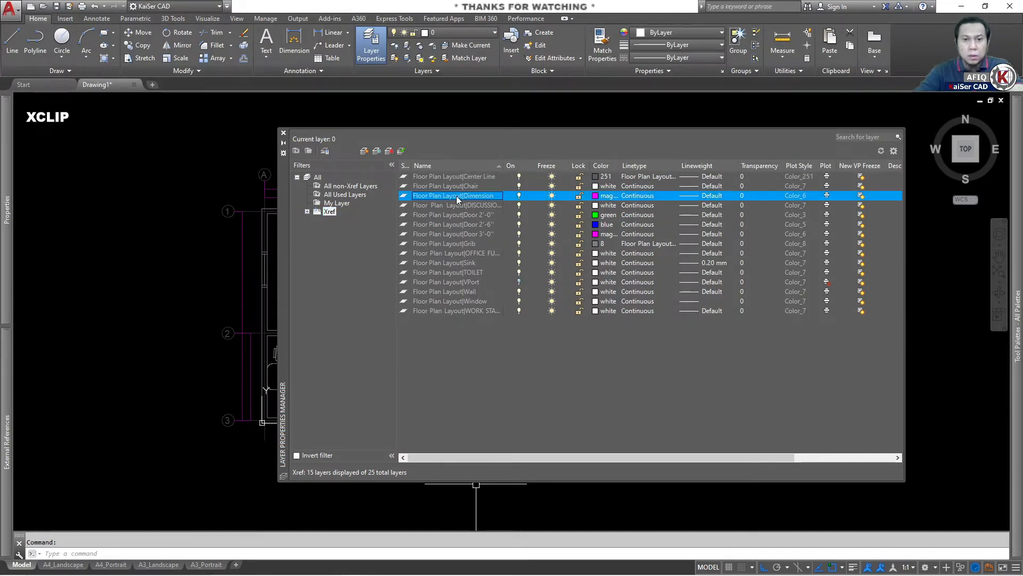
left_click(520, 196)
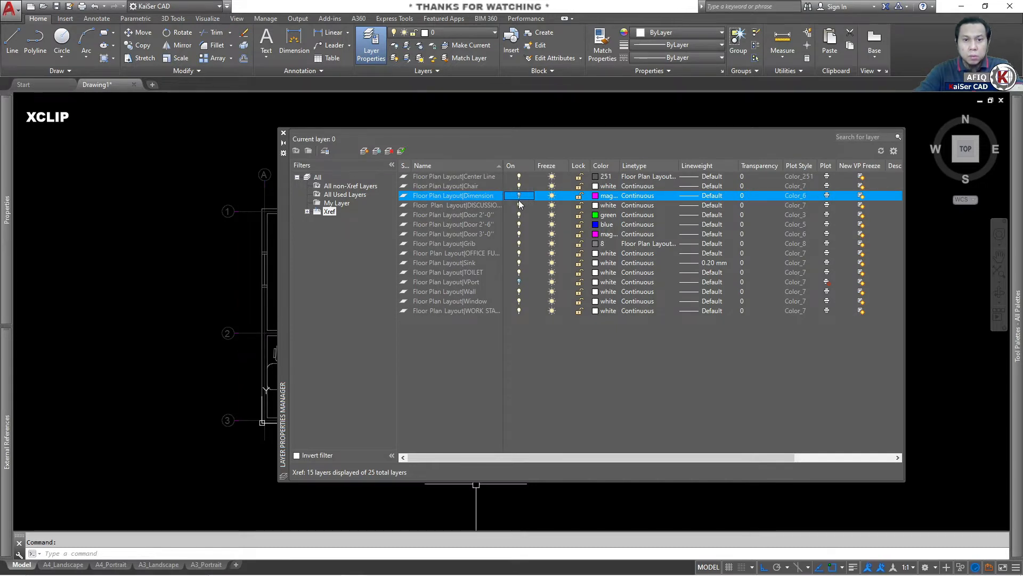
left_click(283, 134)
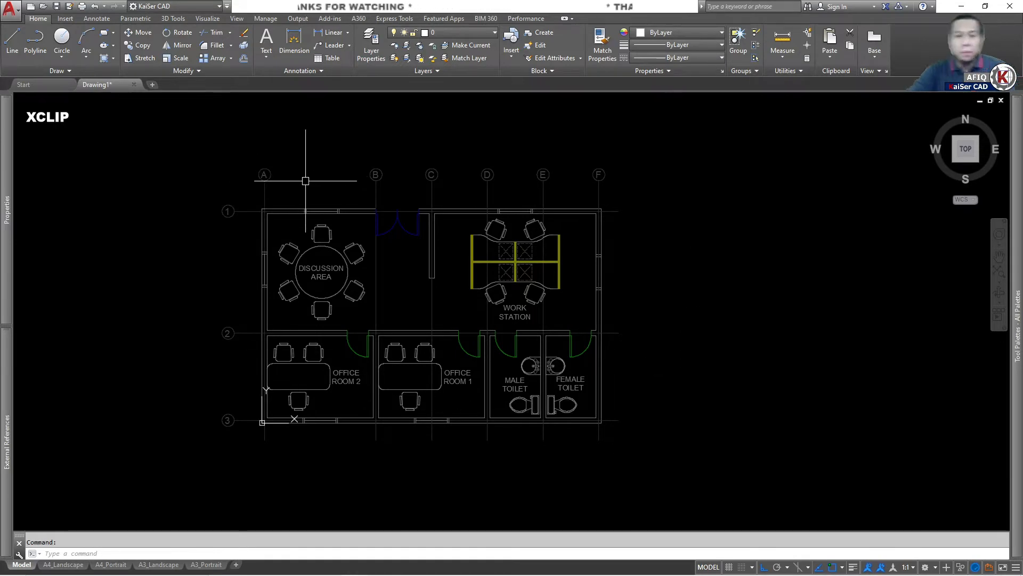
Insert the CF 5 Blade ceiling fan from the tool palettes at the centre of the discussion area's round table.
middle_click_drag(379, 267, 459, 275)
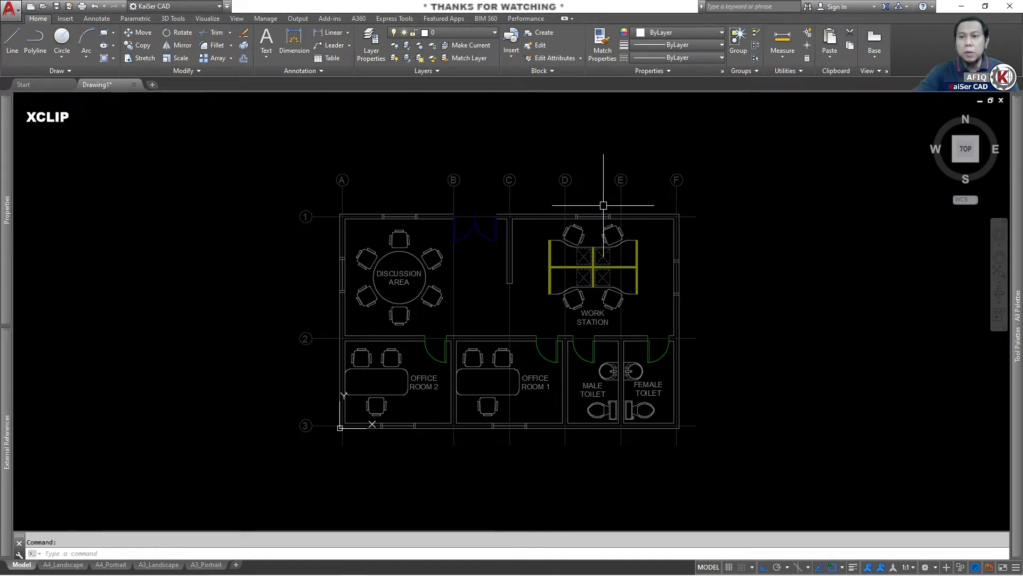
mouse_move(1016, 214)
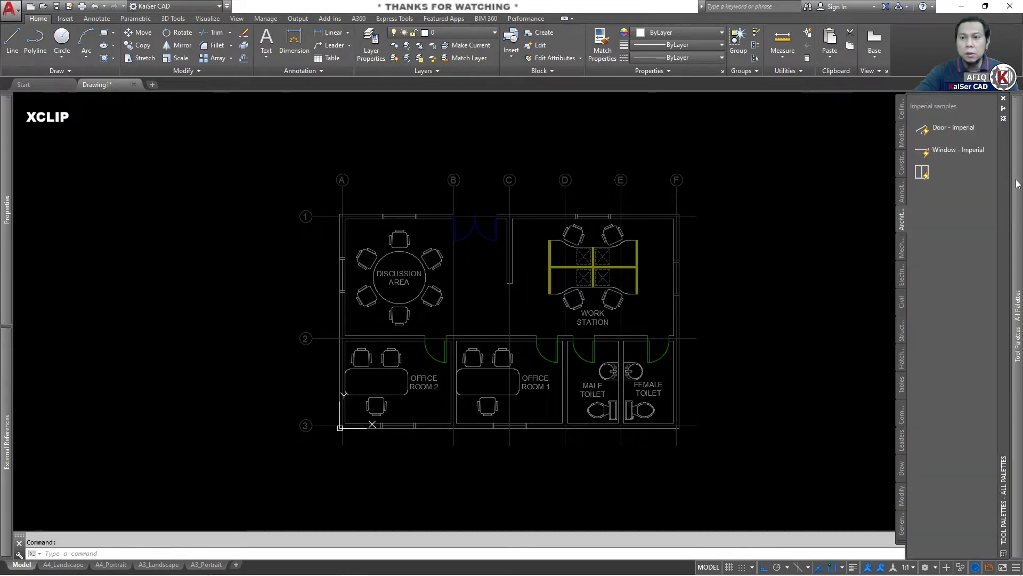
left_click(898, 112)
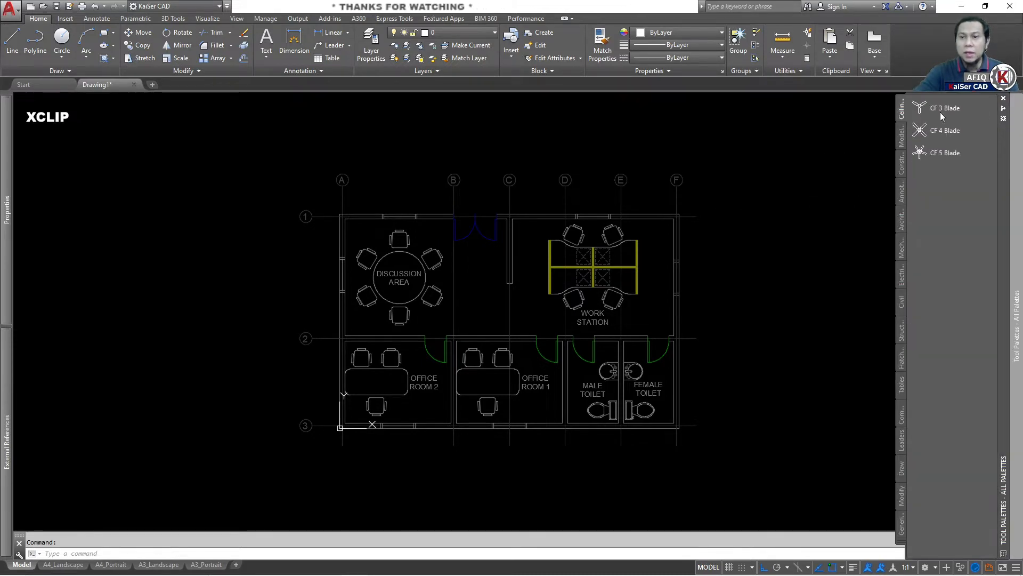
left_click(927, 154)
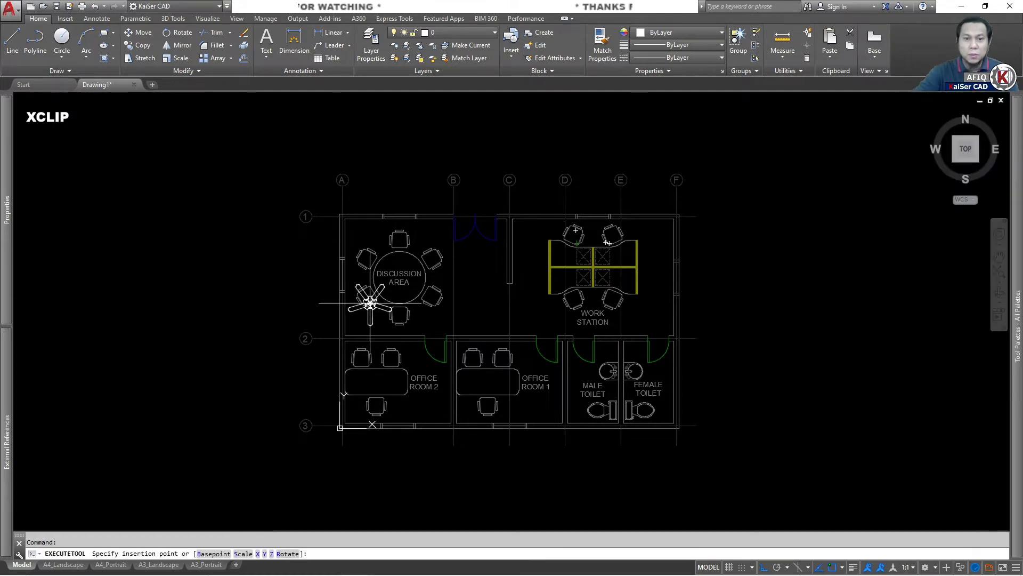
scroll(366, 297, "up", 5)
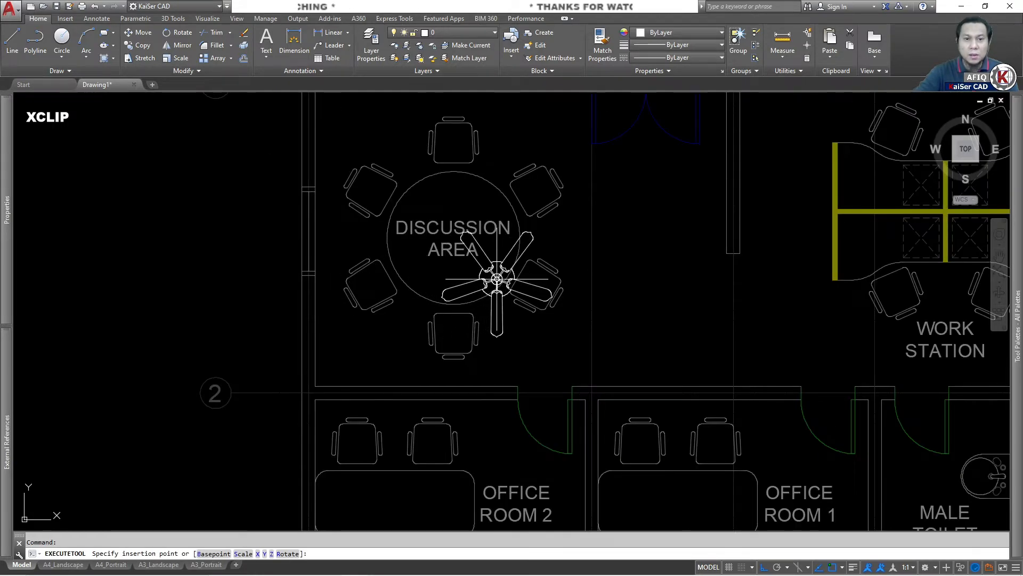
left_click(453, 238)
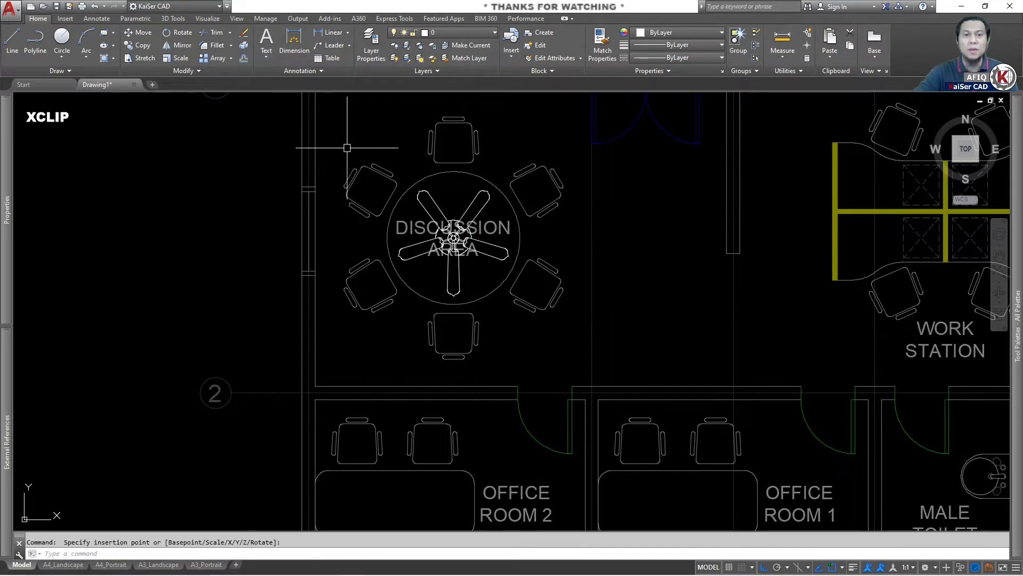
scroll(487, 239, "down", 2)
key("ctrl+z")
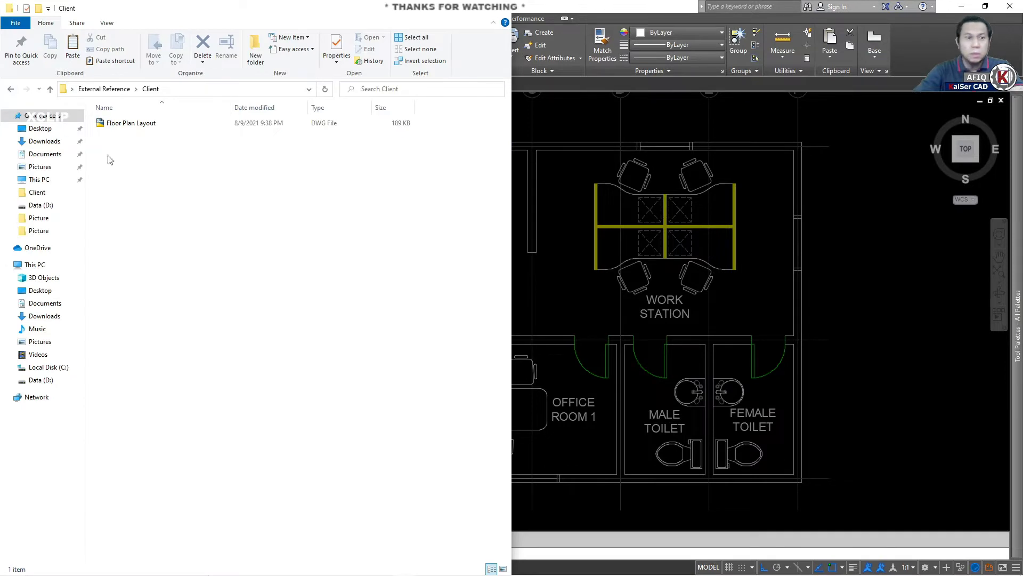
Go back from the Client folder in File Explorer and open the Air Conditioner drawing.
left_click(13, 89)
double_click(131, 123)
double_click(132, 127)
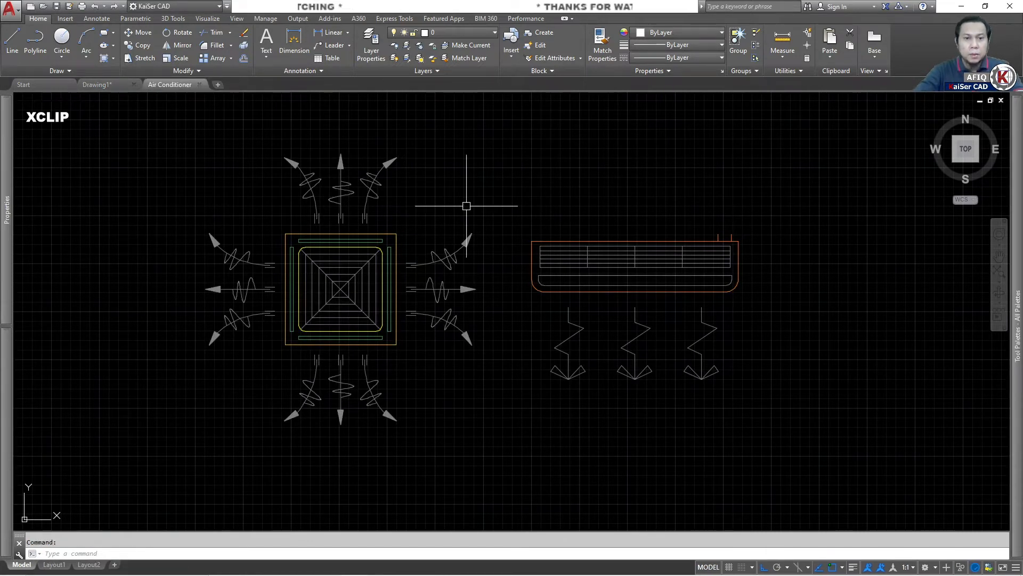
Copy both air conditioner symbols from the Air Conditioner drawing and paste them into Drawing1 beside the floor plan.
left_click(625, 162)
left_click(288, 362)
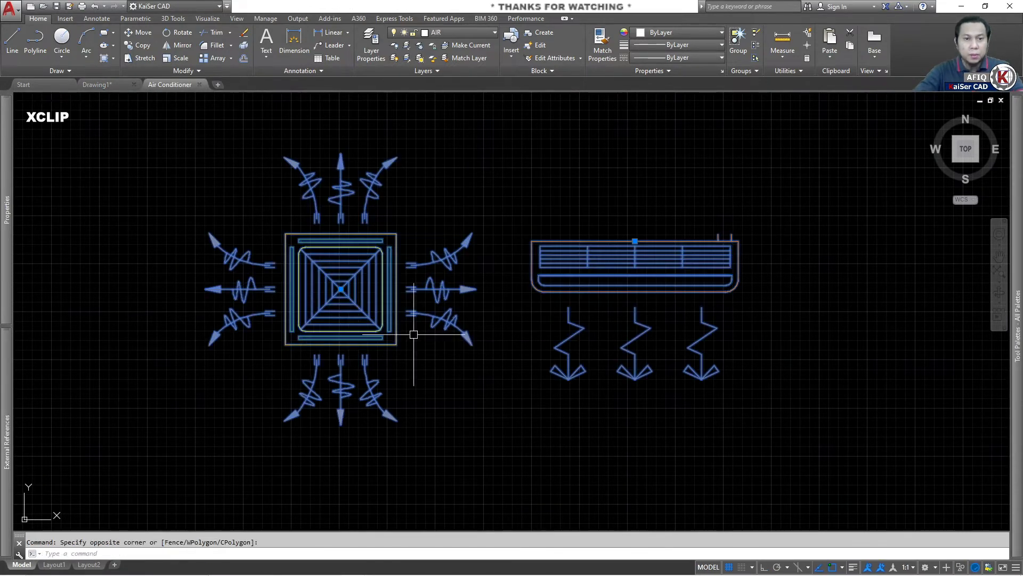
key("ctrl+shift+c")
left_click(155, 130)
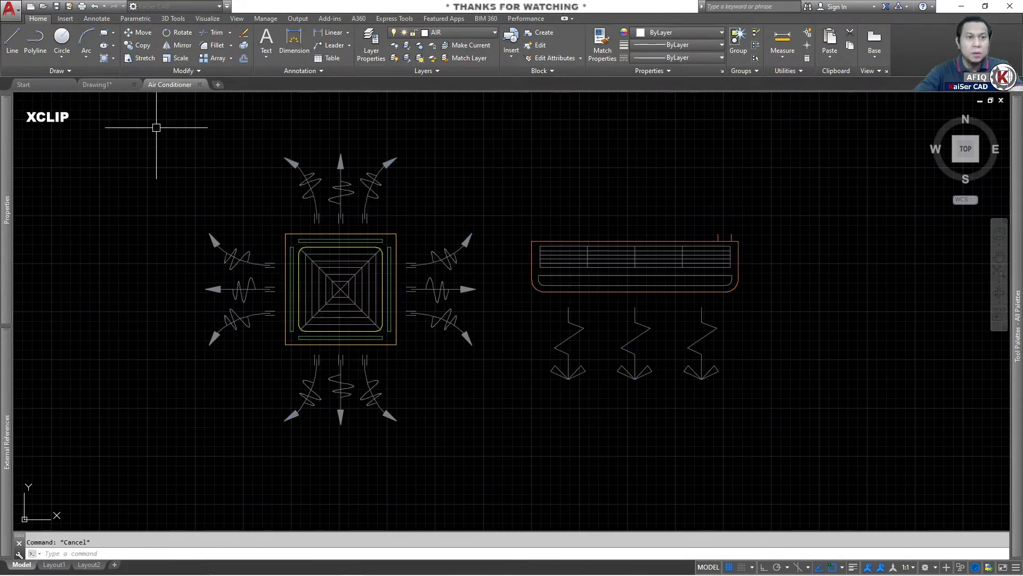
left_click(102, 85)
scroll(165, 236, "down", 2)
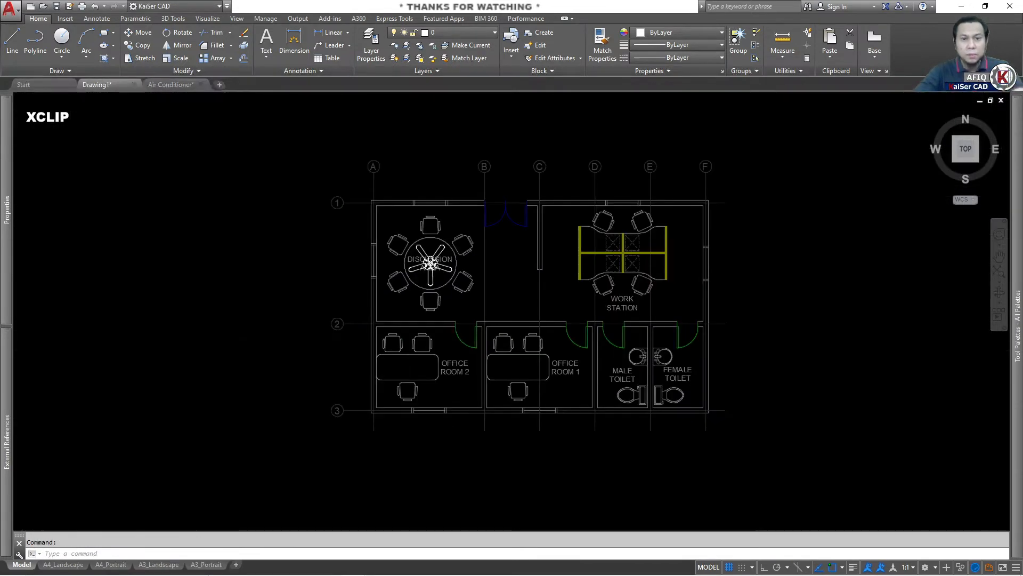
key("ctrl+v")
left_click(694, 270)
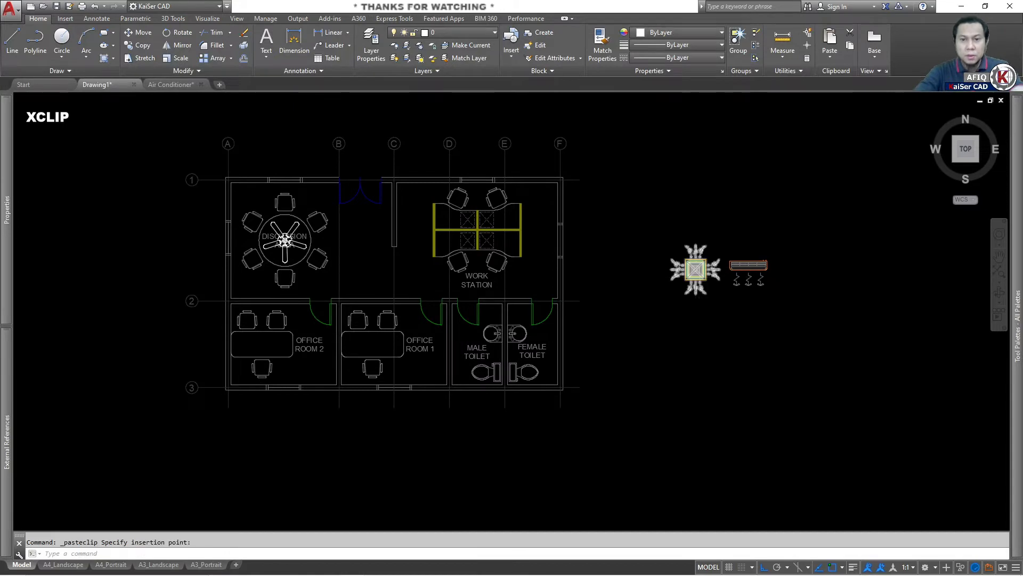
Move the square air conditioner symbol to the midpoint between two opposite inner corners of the work station room.
scroll(700, 278, "up", 3)
left_click(733, 305)
left_click(679, 259)
left_click(689, 255)
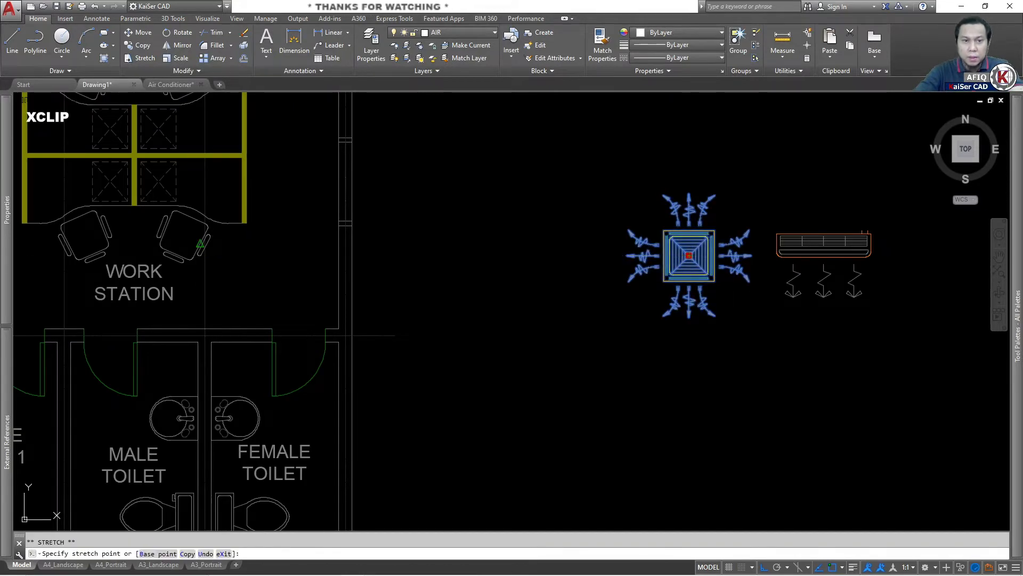
middle_click_drag(205, 234, 363, 321)
right_click(315, 284, "shift")
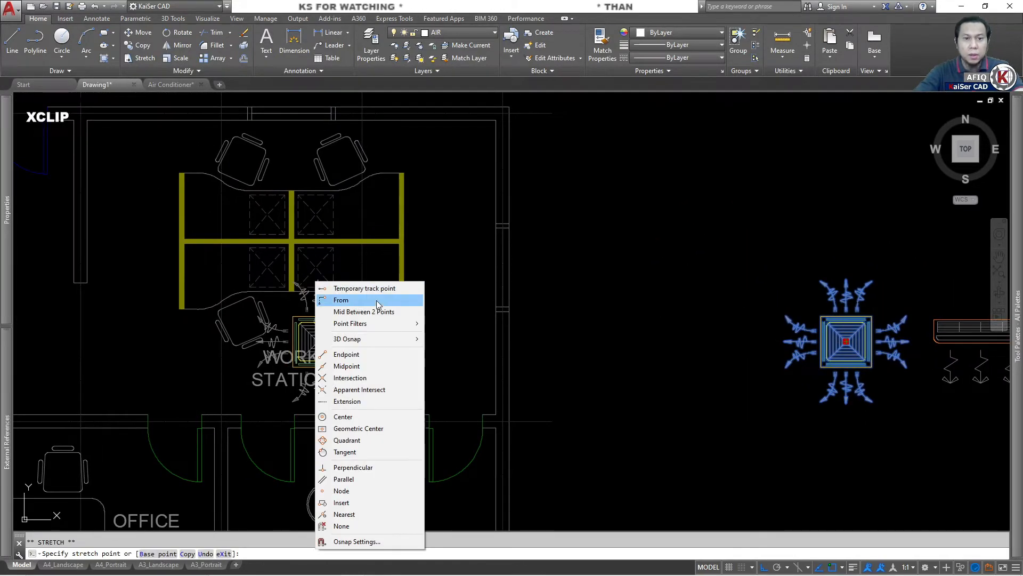
left_click(367, 311)
left_click(91, 117)
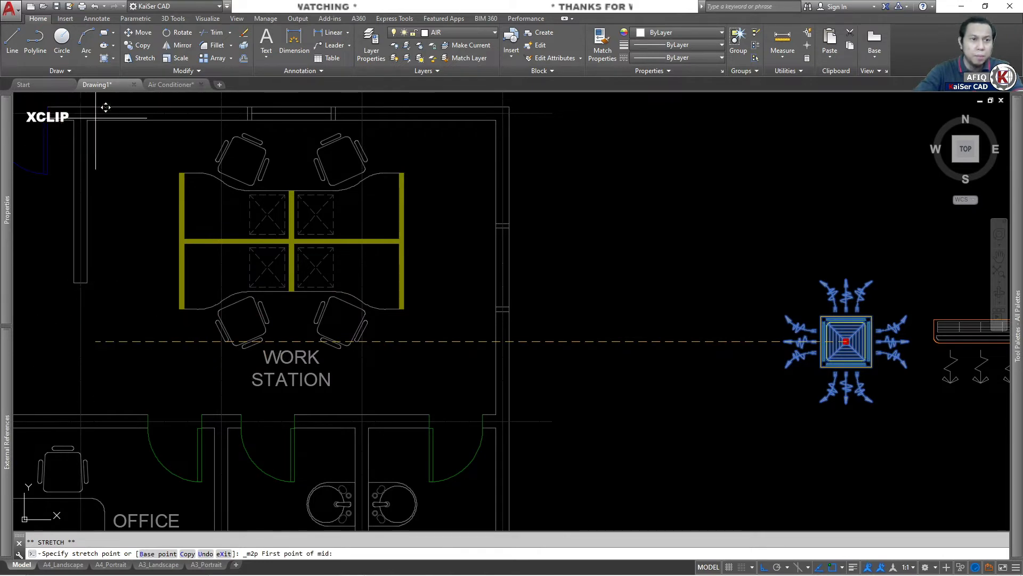
left_click(504, 406)
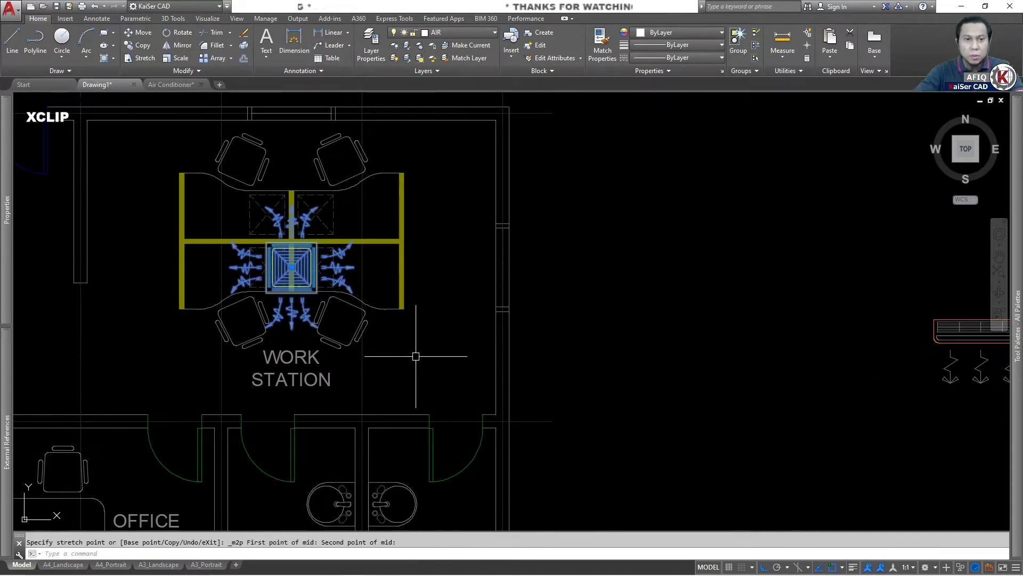
key("Escape")
scroll(313, 275, "down", 2)
middle_click_drag(320, 276, 274, 241)
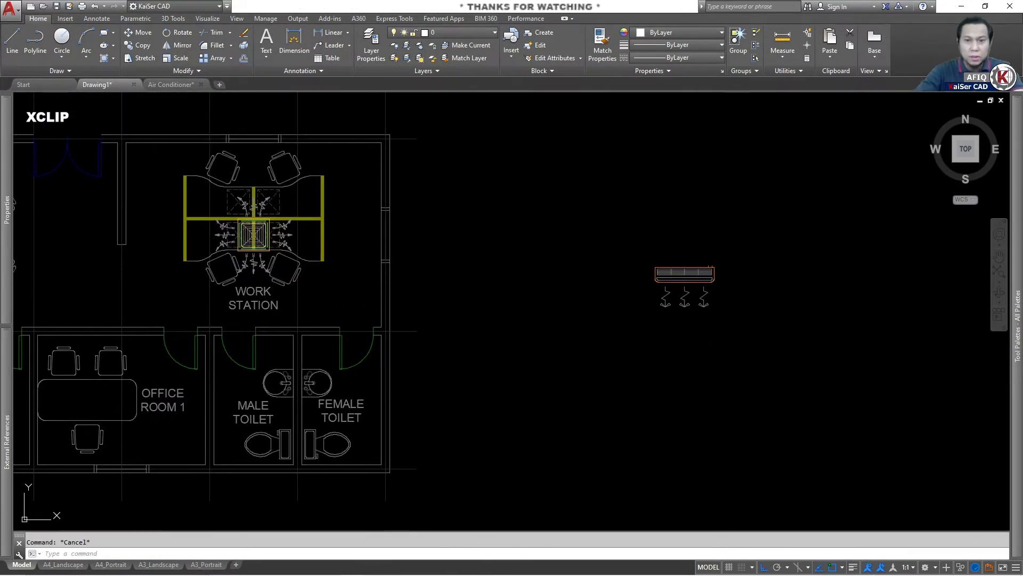
Rotate the wall-mounted air conditioner symbol 180 degrees so its airflow arrows point up.
key("space")
left_click(704, 280)
key("space")
left_click(741, 252)
left_click(609, 299)
scroll(779, 261, "up", 2)
scroll(786, 262, "up", 2)
middle_click_drag(786, 263, 708, 293)
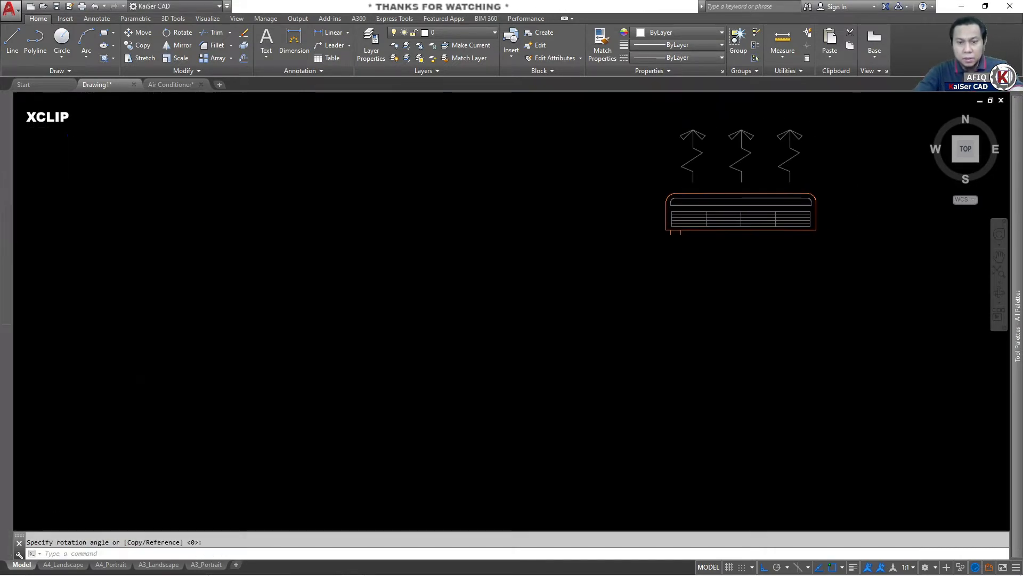
key("space")
left_click(755, 226)
key("space")
left_click(747, 232)
middle_click_drag(691, 343, 702, 334)
scroll(691, 342, "down", 4)
middle_click_drag(416, 341, 422, 259)
key("Escape")
key("Escape")
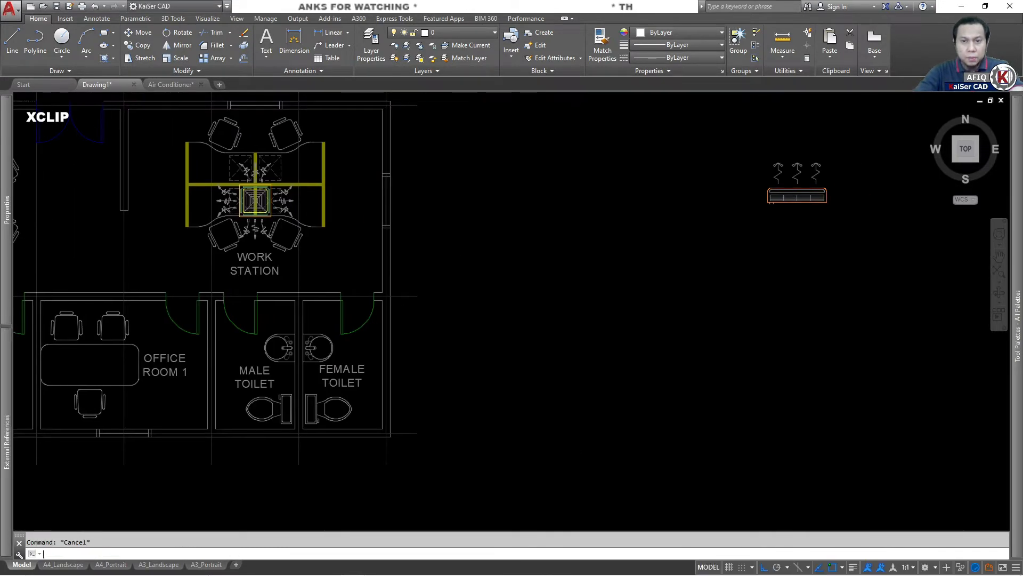
Move the wall-mounted air conditioner to the midpoint of Office Room 2's lower inner wall, above the window.
type("m")
key("space")
left_click(803, 201)
scroll(803, 201, "up", 4)
key("space")
left_click(781, 203)
scroll(523, 309, "down", 4)
middle_click_drag(366, 308, 908, 178)
scroll(273, 356, "up", 4)
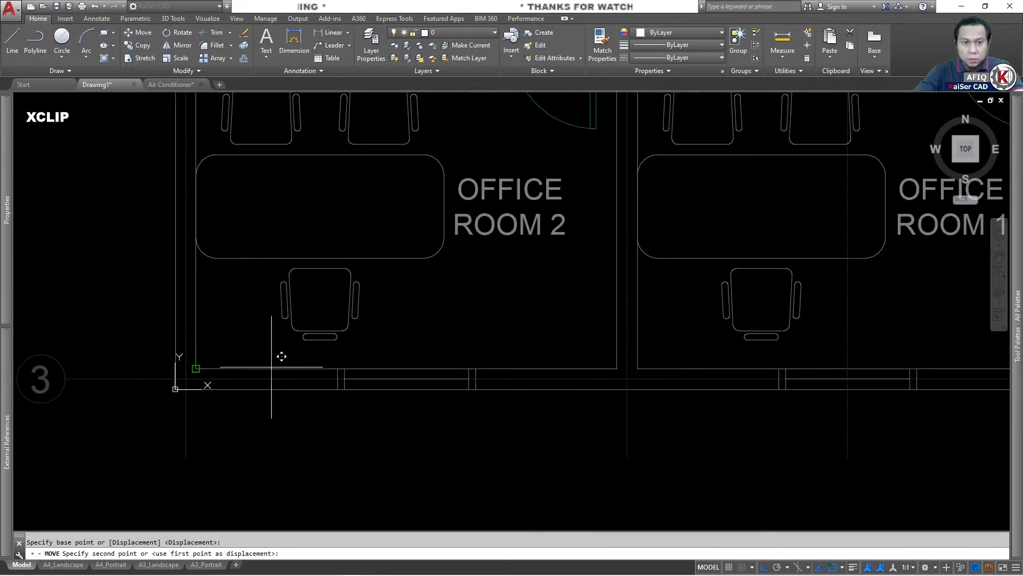
left_click(392, 365)
middle_click_drag(581, 352, 481, 355)
Copy the wall-mounted air conditioner from Office Room 2 to the midpoint of Office Room 1's lower inner wall.
type("co")
key("space")
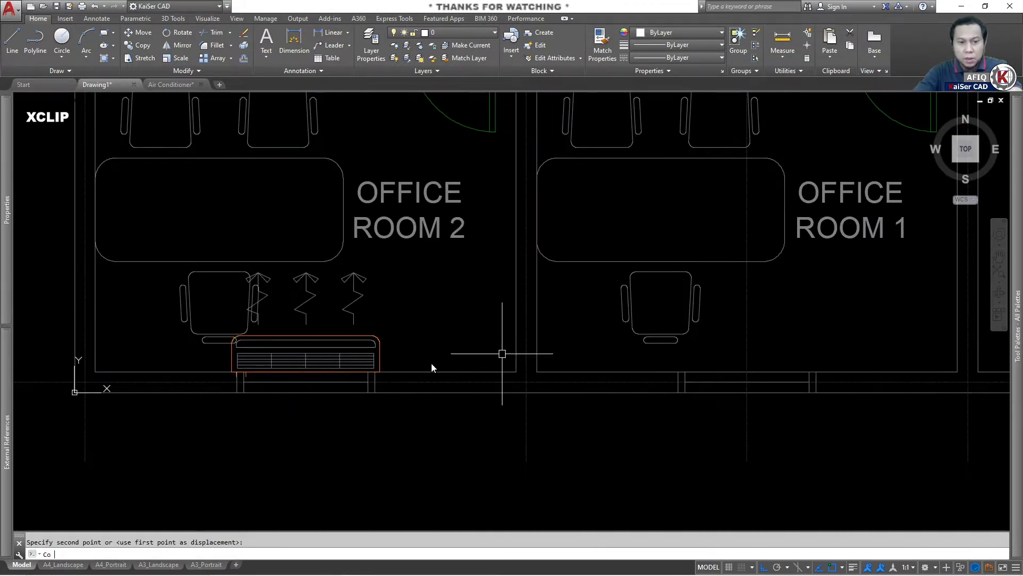
left_click(336, 362)
key("space")
left_click(321, 366)
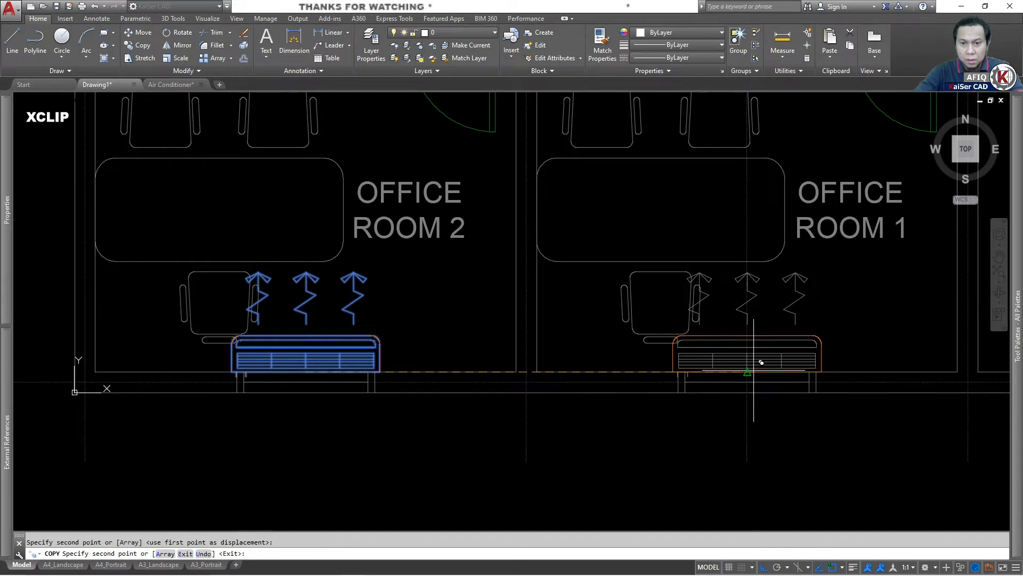
left_click(753, 370)
scroll(525, 375, "down", 4)
middle_click_drag(554, 372, 418, 354)
scroll(521, 356, "up", 4)
scroll(528, 368, "down", 2)
scroll(302, 354, "down", 2)
key("Escape")
middle_click_drag(240, 361, 285, 399)
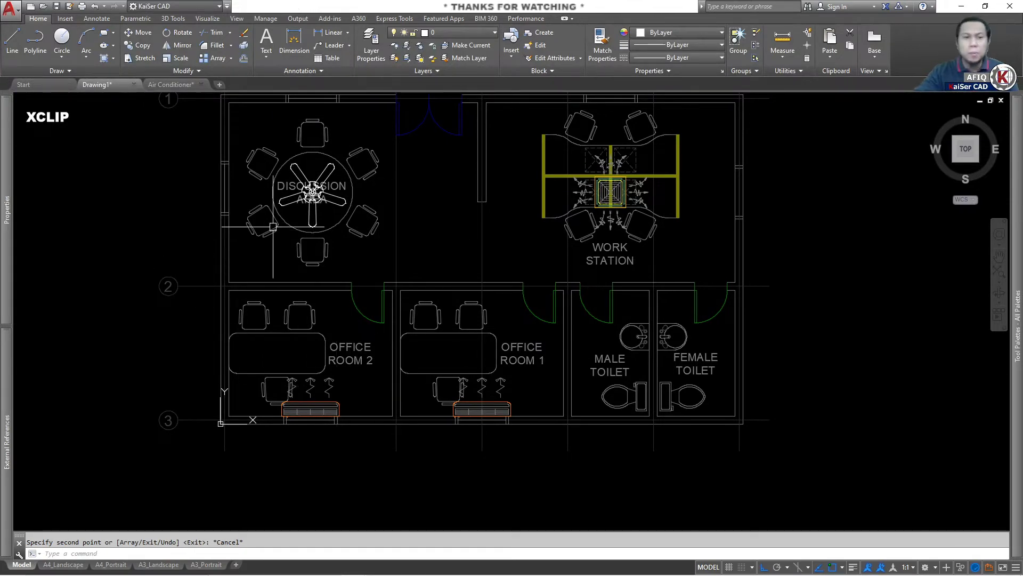
middle_click_drag(273, 226, 280, 302)
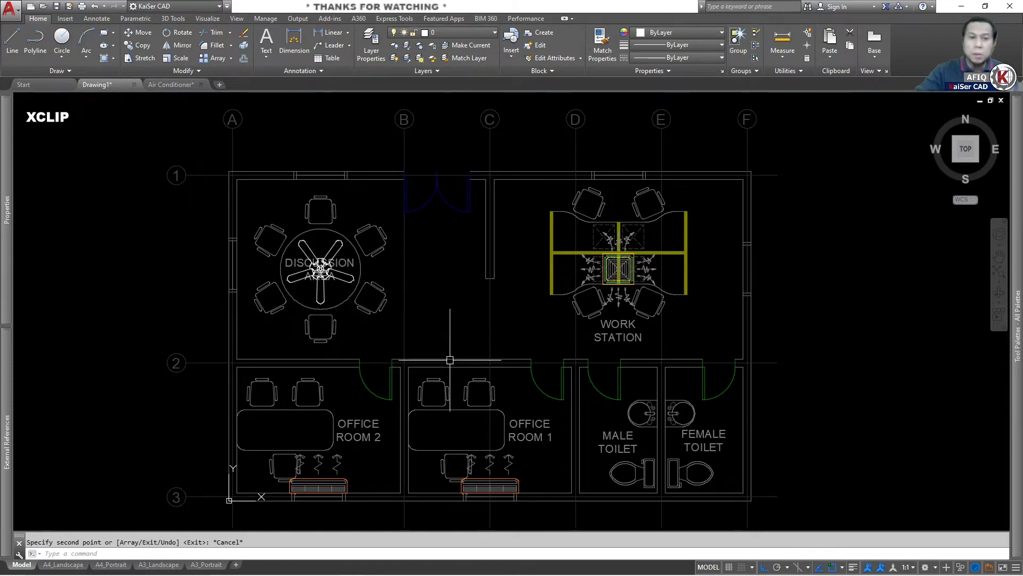
left_click(639, 266)
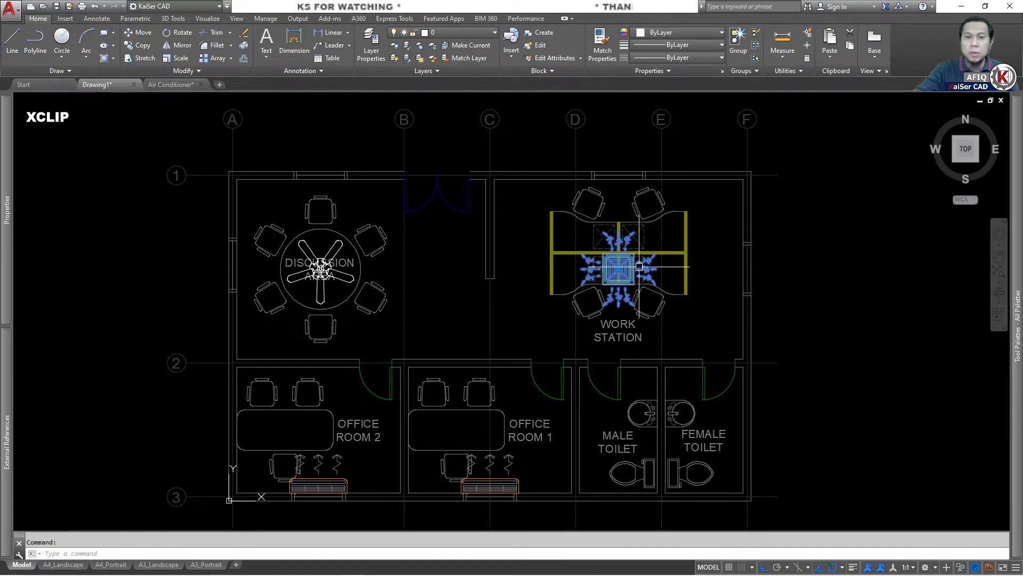
key("Escape")
middle_click_drag(427, 432, 409, 438)
middle_click_drag(353, 295, 363, 288)
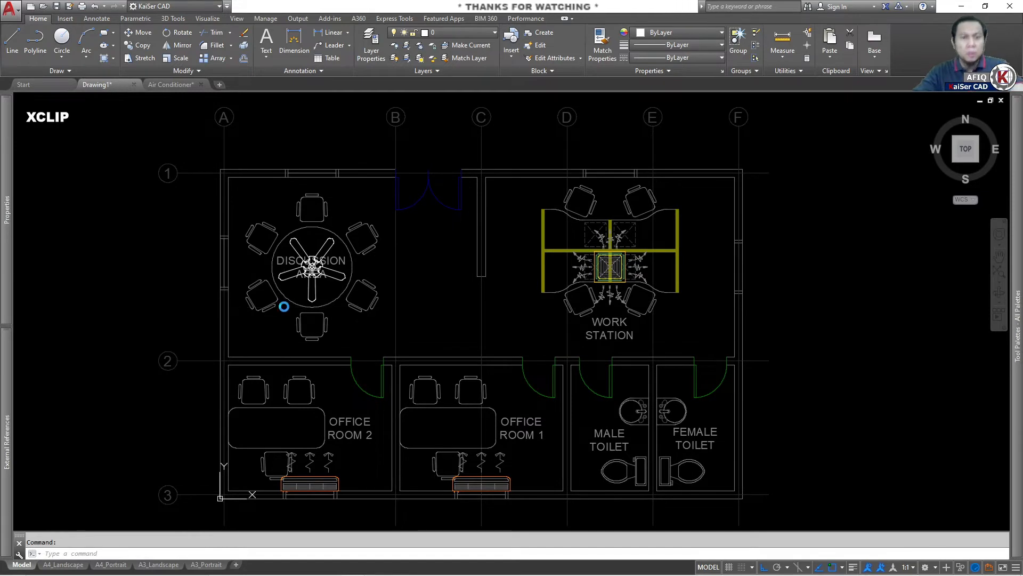
Save the drawing as Floor Plan Layout (KaiSer CAD) in the External Reference folder.
key("ctrl+shift+s")
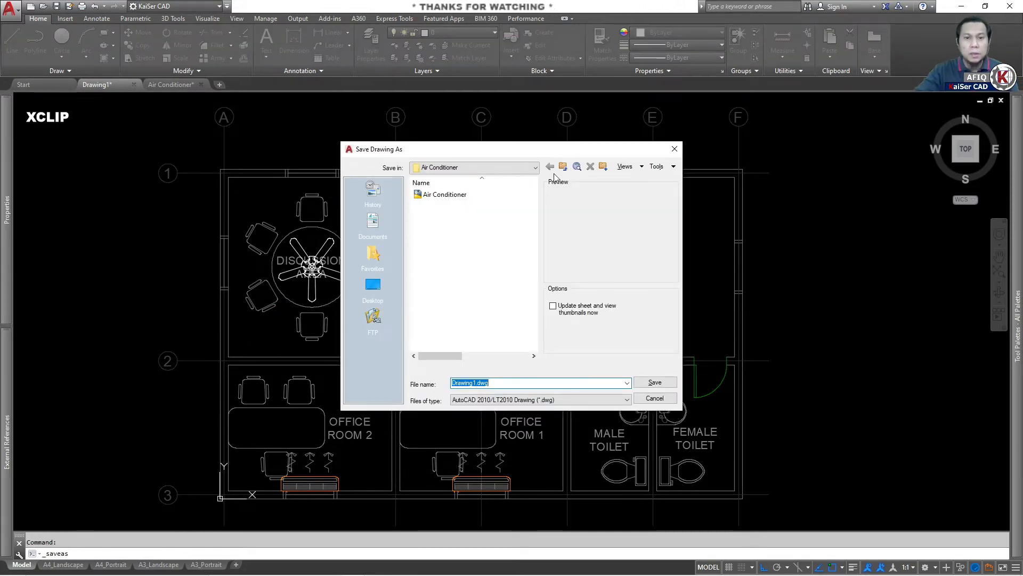
left_click(562, 167)
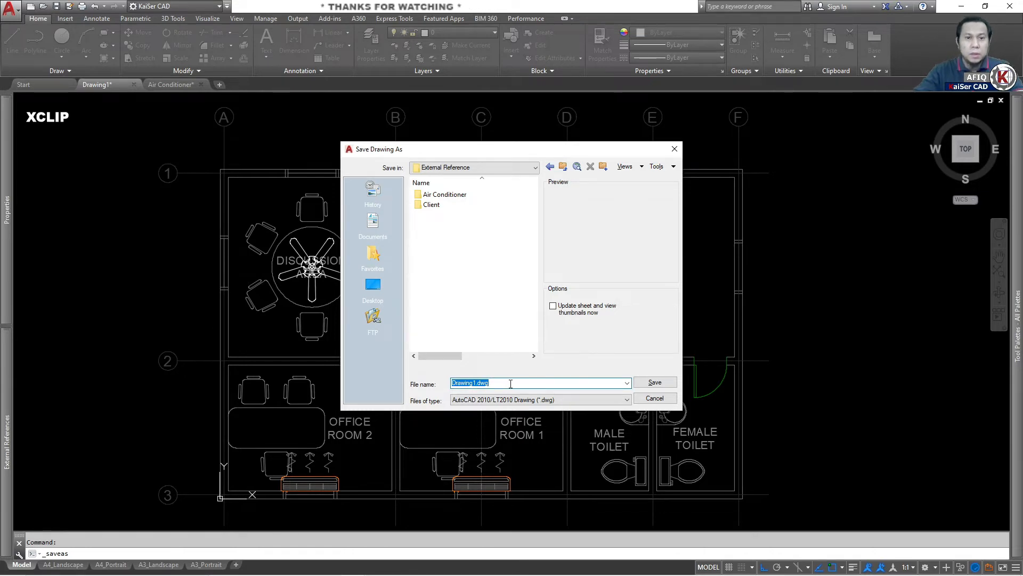
type("Flor")
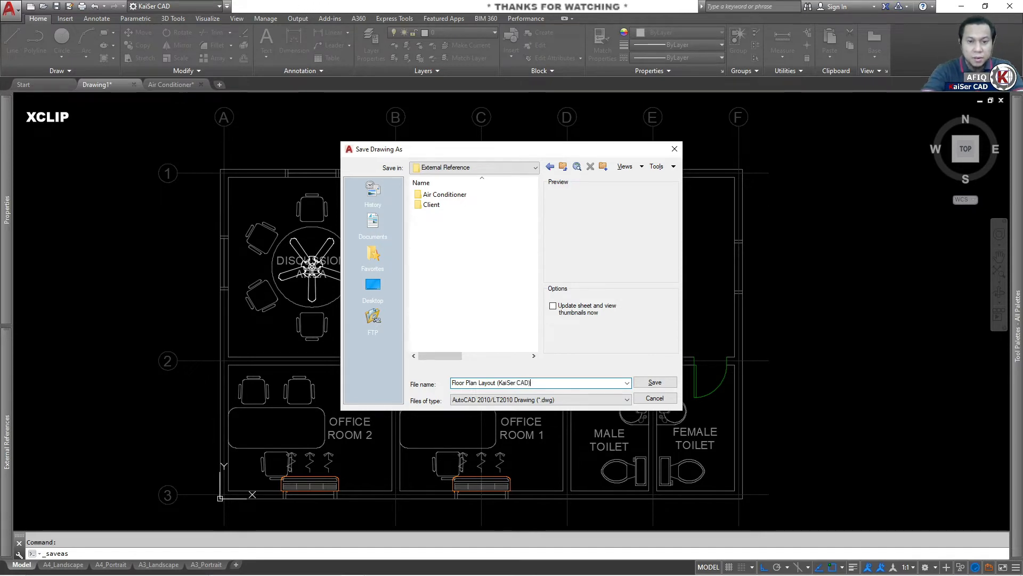
key("Return")
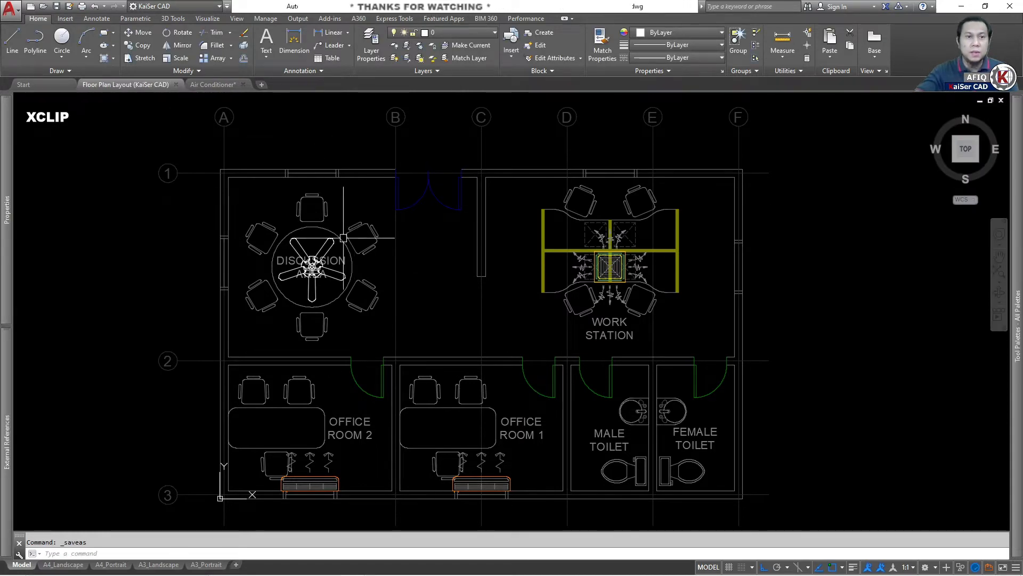
Close the Air Conditioner drawing without saving changes and close Floor Plan Layout (KaiSer CAD).
left_click(229, 84)
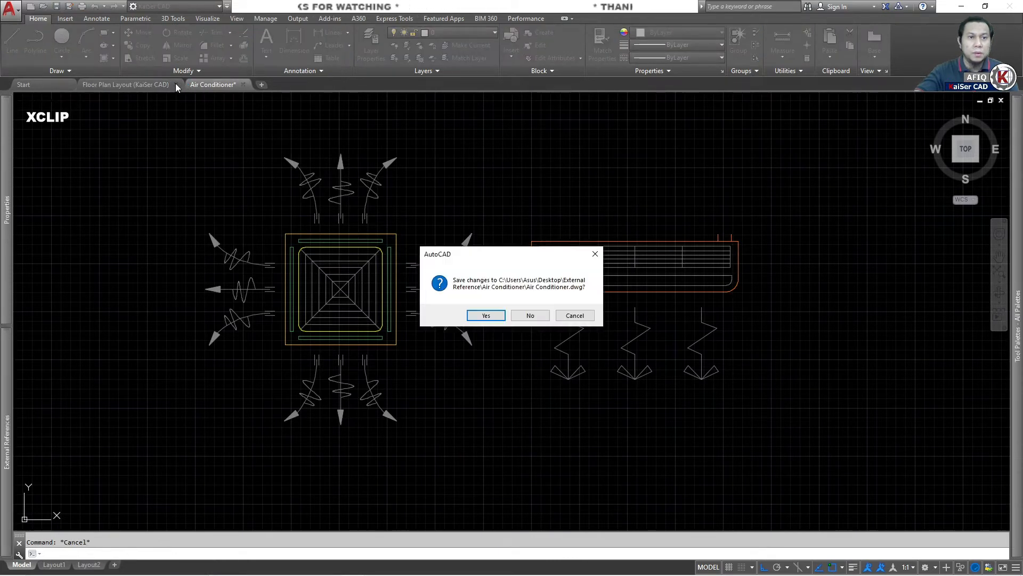
left_click(530, 316)
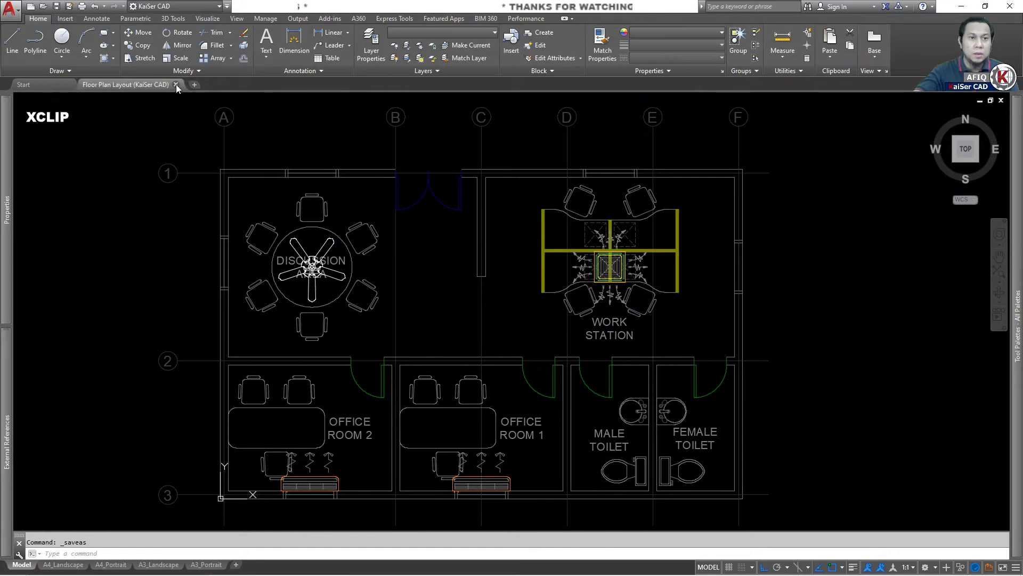
left_click(175, 85)
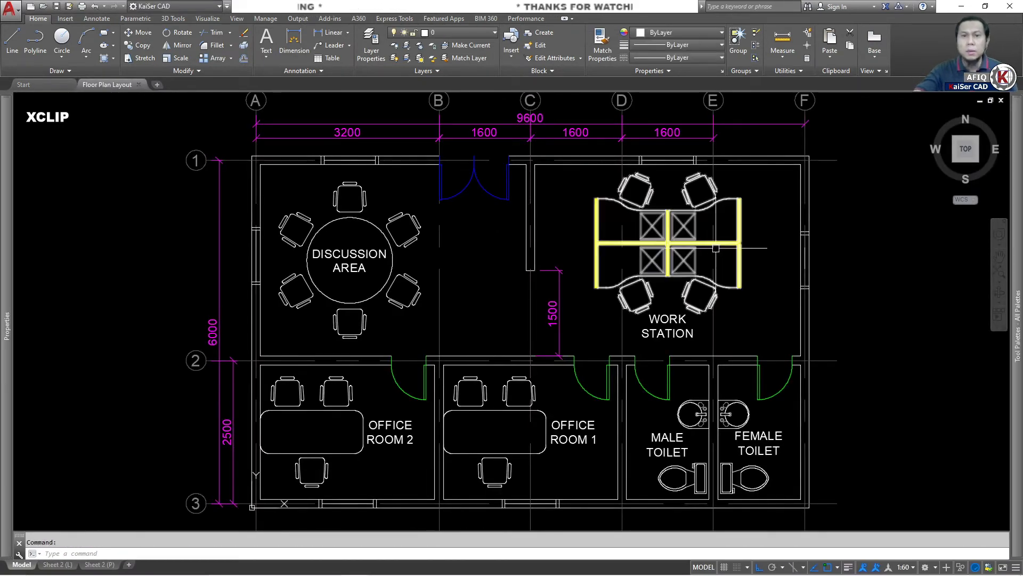
Examine the client's Floor Plan Layout around the work station and the dimensions along its upper side.
scroll(513, 178, "down", 2)
middle_click_drag(513, 178, 472, 199)
scroll(481, 166, "up", 2)
middle_click_drag(805, 284, 604, 255)
key("Escape")
scroll(555, 209, "down", 3)
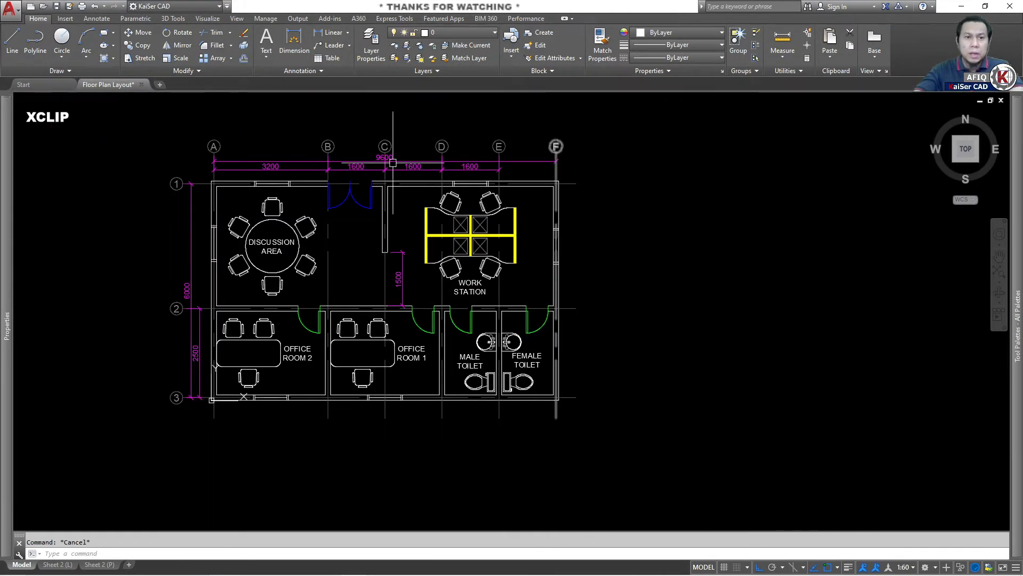
scroll(389, 157, "up", 6)
scroll(389, 158, "down", 2)
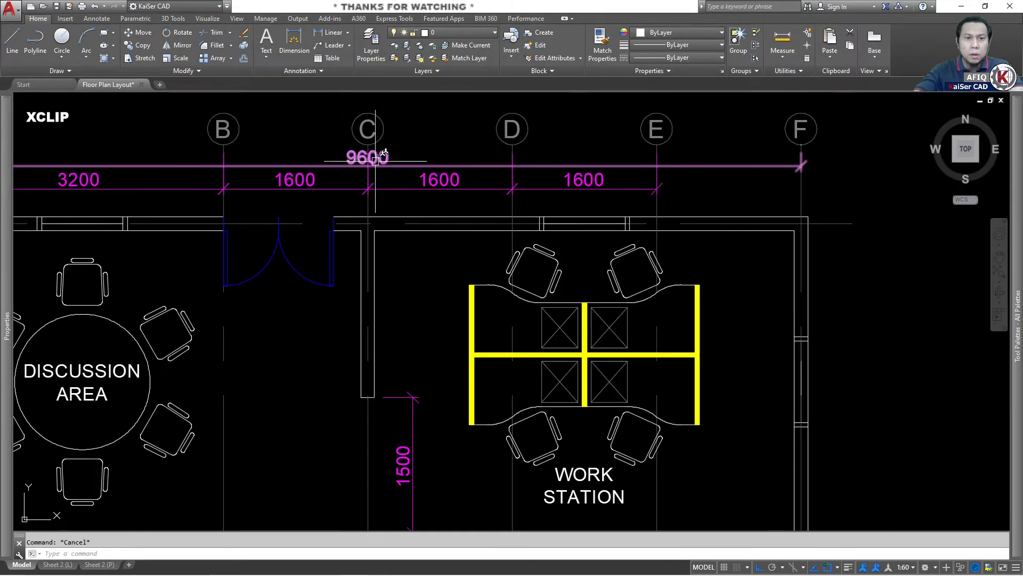
middle_click_drag(742, 232, 550, 199)
scroll(619, 219, "down", 2)
middle_click_drag(665, 228, 529, 217)
scroll(587, 231, "down", 2)
Stretch the building's right outer wall, with grid line F and the overall dimension, 1000 outward.
type("s")
key("space")
left_click(561, 120)
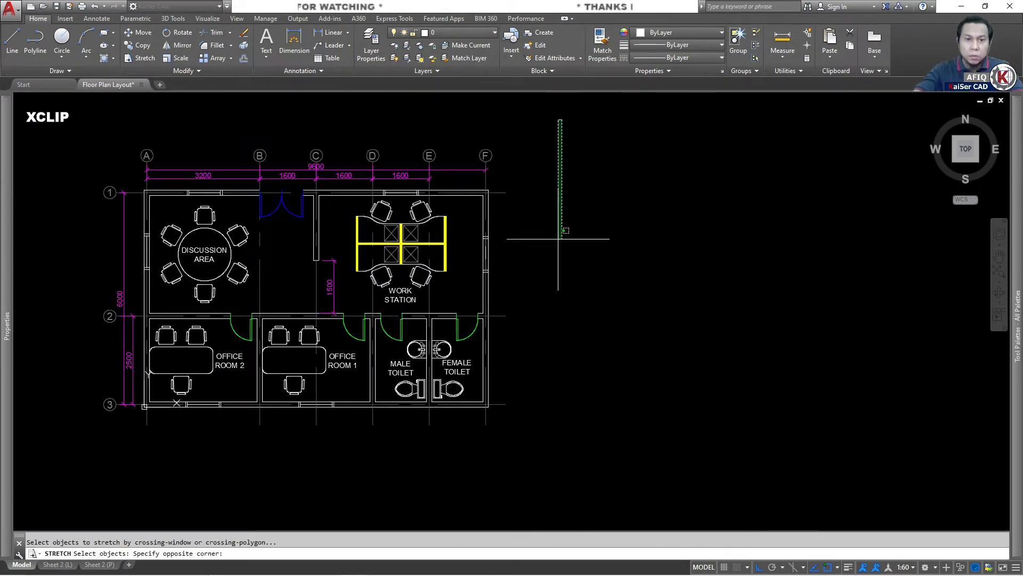
left_click(480, 463)
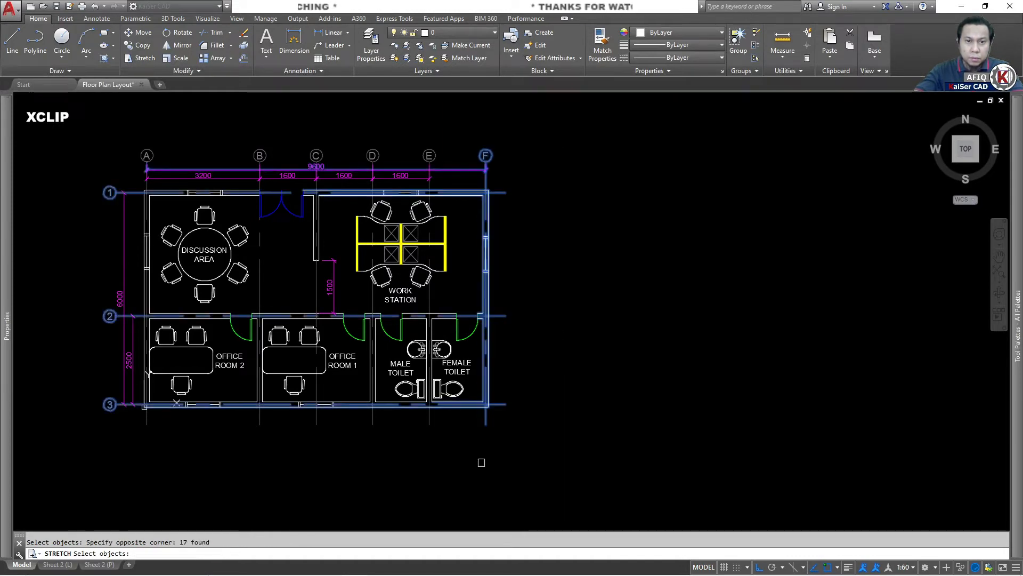
key("space")
left_click(535, 433)
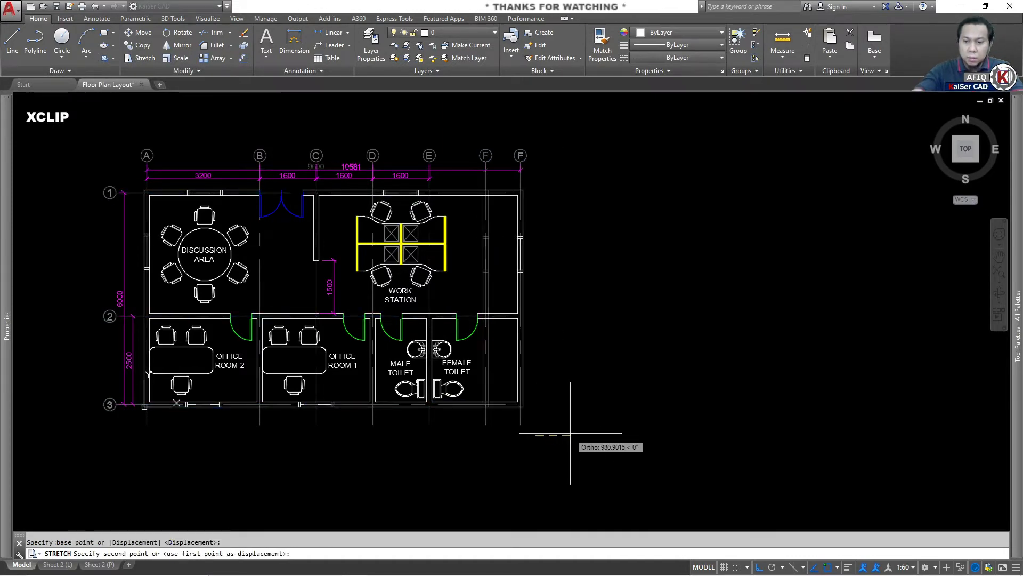
key("Return")
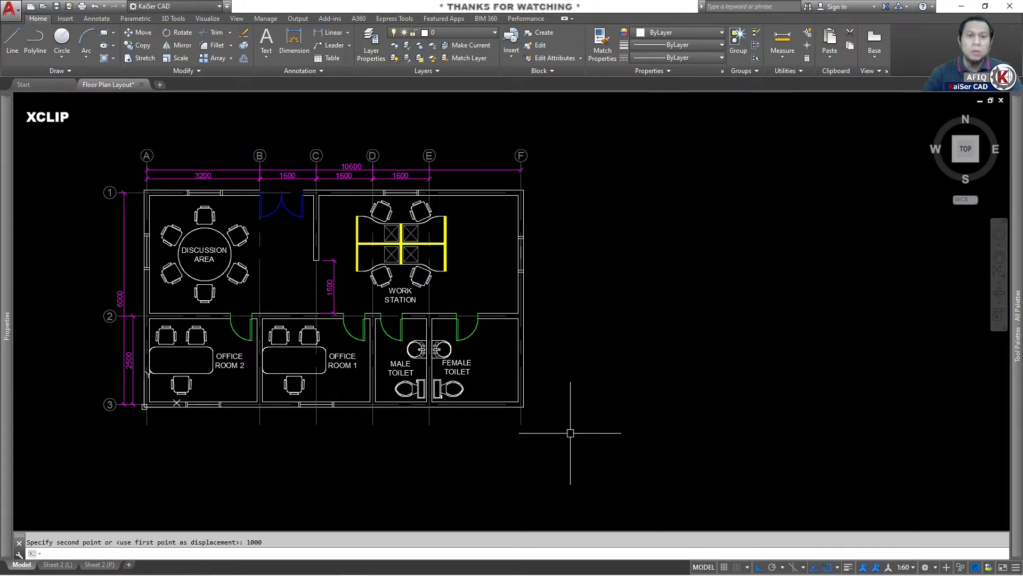
Stretch the female toilet's door opening toward the outer wall, ending 100 from the upper wall line's corner.
scroll(488, 420, "up", 2)
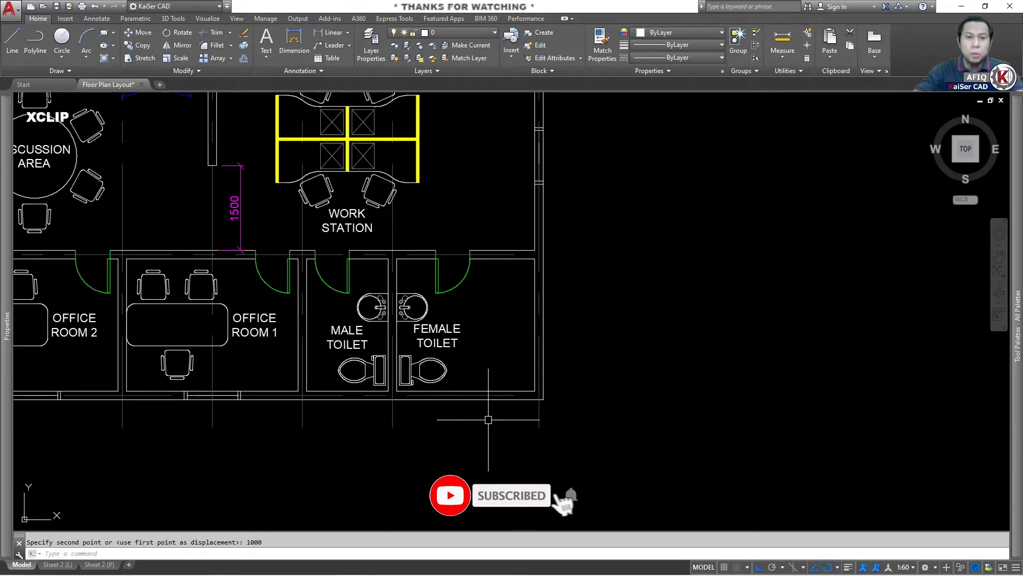
scroll(255, 408, "up", 2)
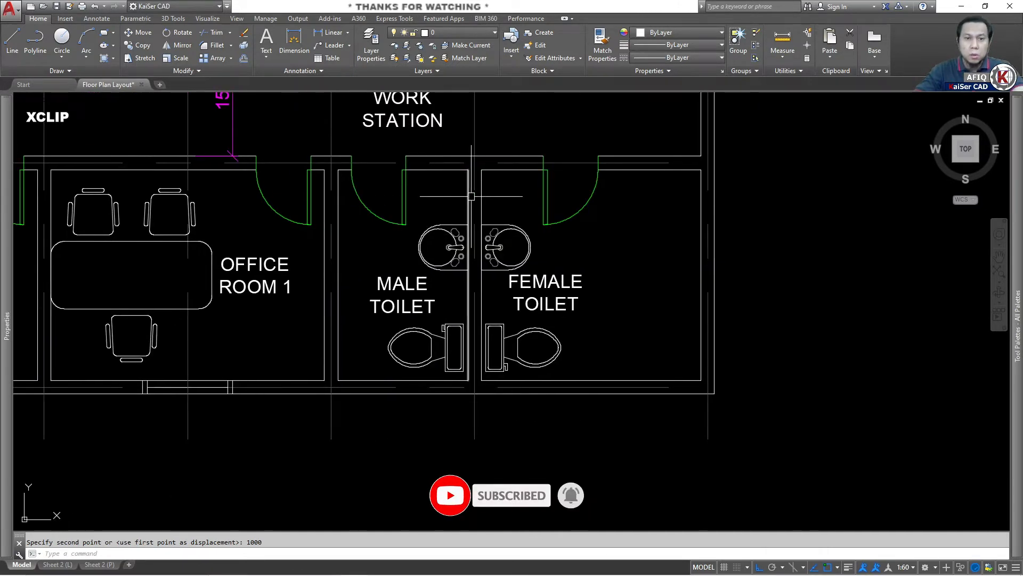
key("Escape")
key("Return")
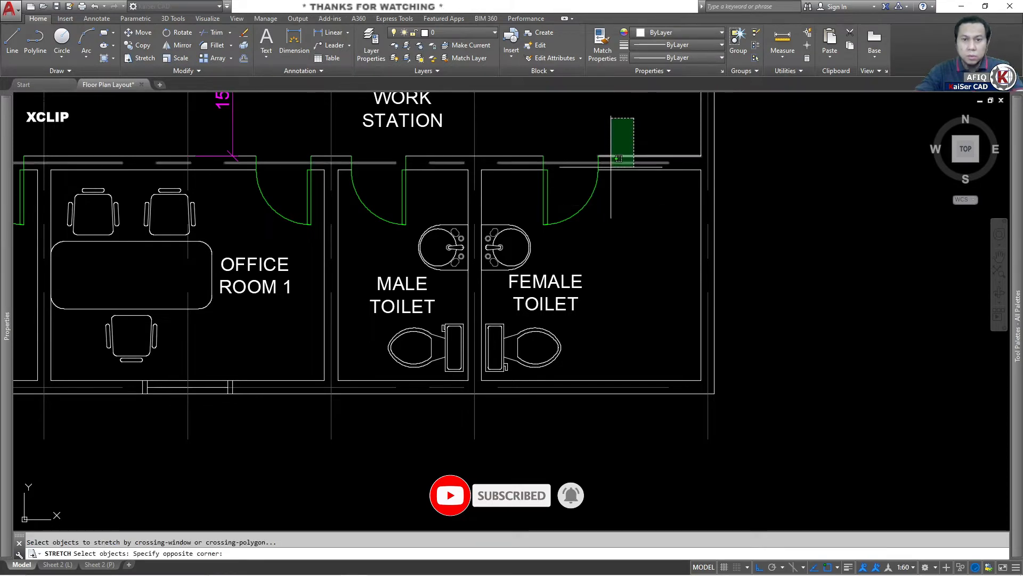
left_click(635, 119)
left_click(537, 228)
key("Return")
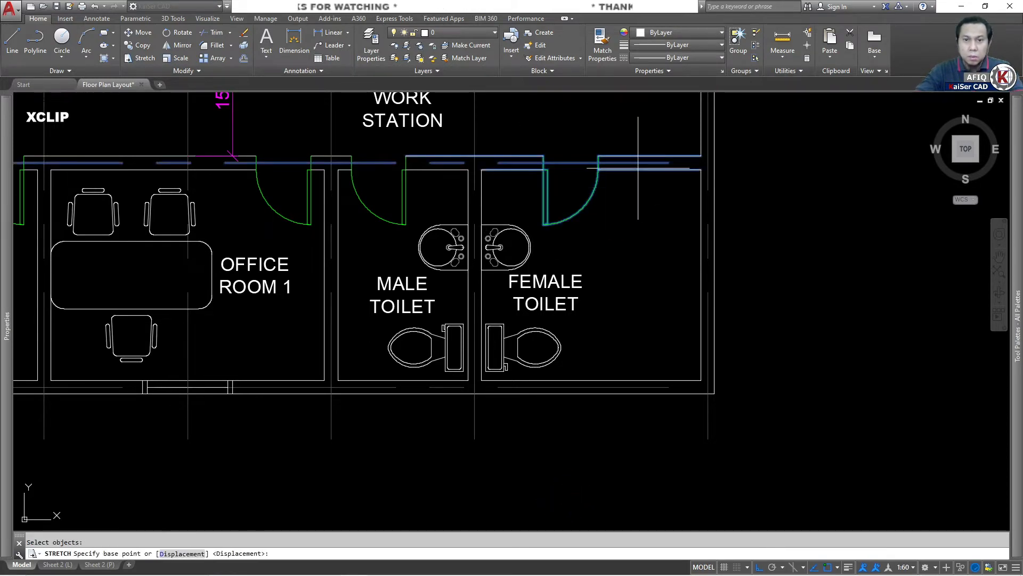
scroll(604, 141, "up", 4)
left_click(576, 135)
right_click(632, 139, "shift")
left_click(649, 156)
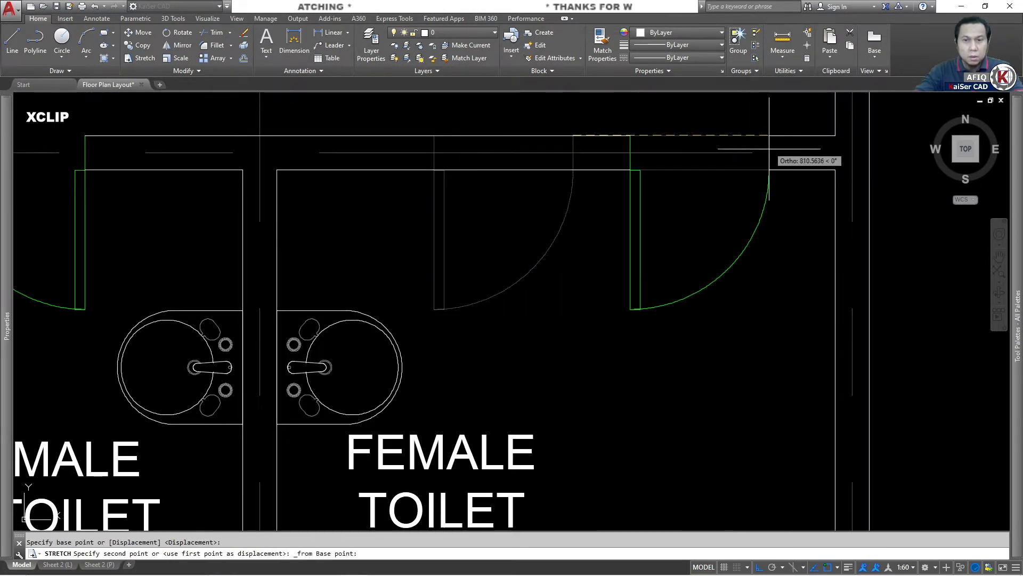
left_click(836, 135)
type("10")
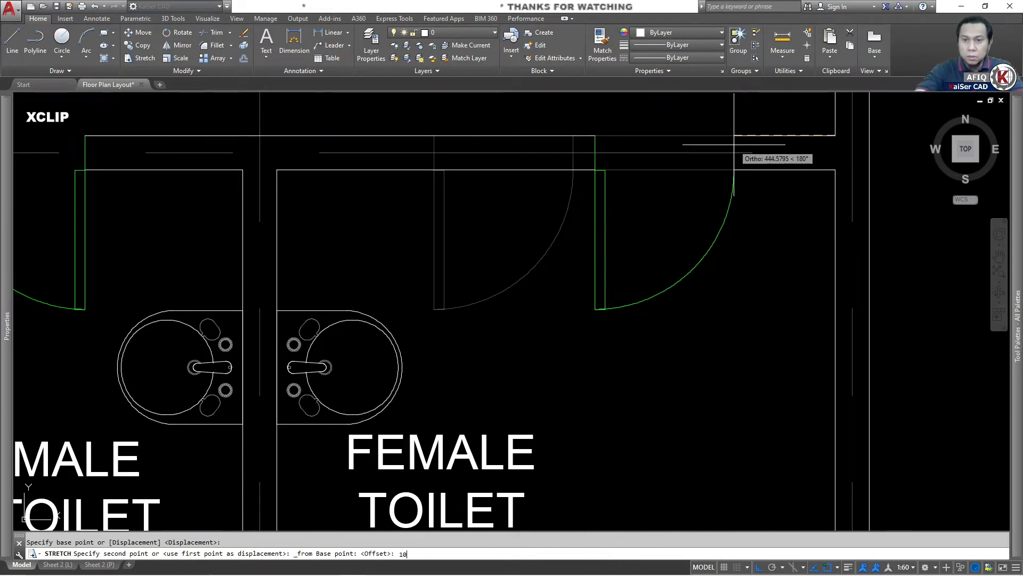
type("0")
key("Return")
Stretch the toilet partition with its grid line, fixtures and labels to the midpoint between the toilets' outer lower corners, leaving out the male toilet door.
scroll(735, 147, "down", 6)
scroll(562, 248, "up", 2)
key("Return")
left_click(600, 173)
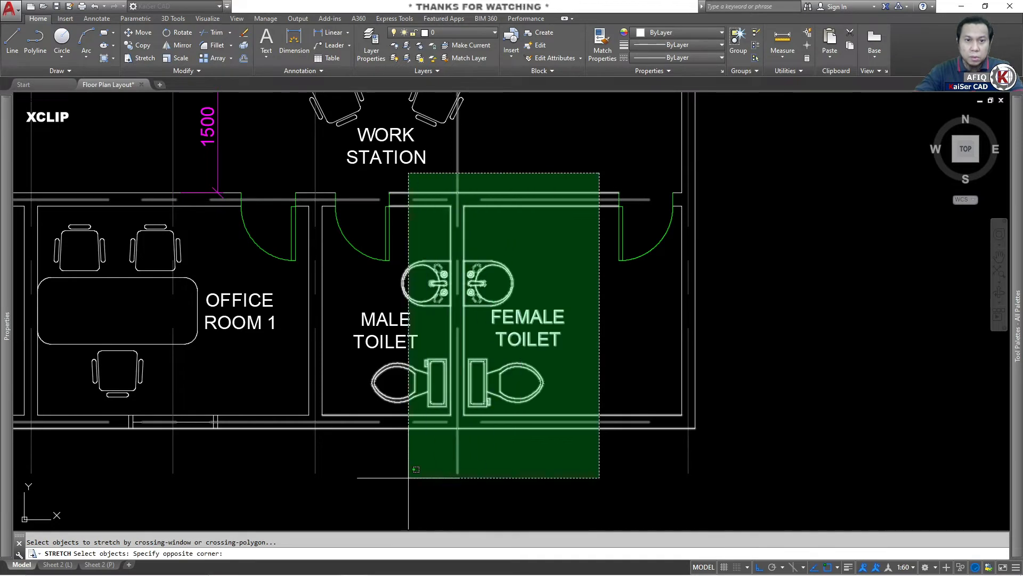
left_click(352, 476)
left_click(403, 227, "shift")
left_click(358, 250, "shift")
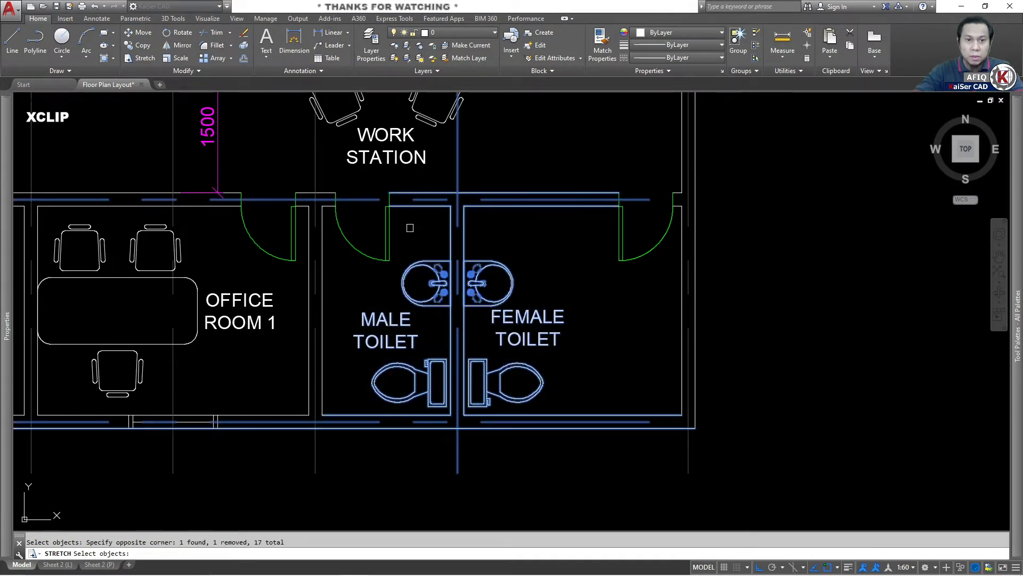
key("Return")
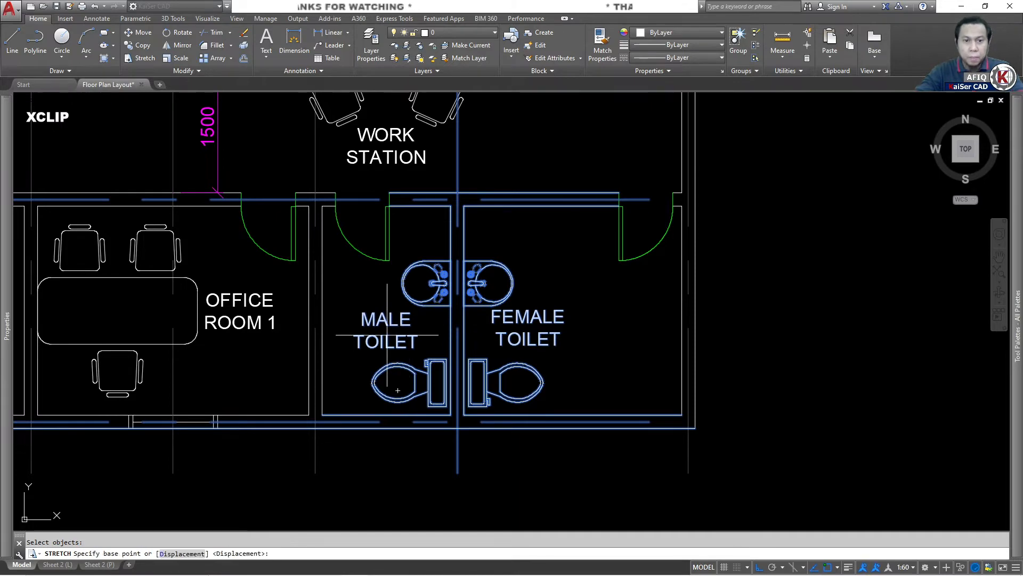
right_click(387, 344, "shift")
left_click(421, 103)
scroll(476, 456, "up", 4)
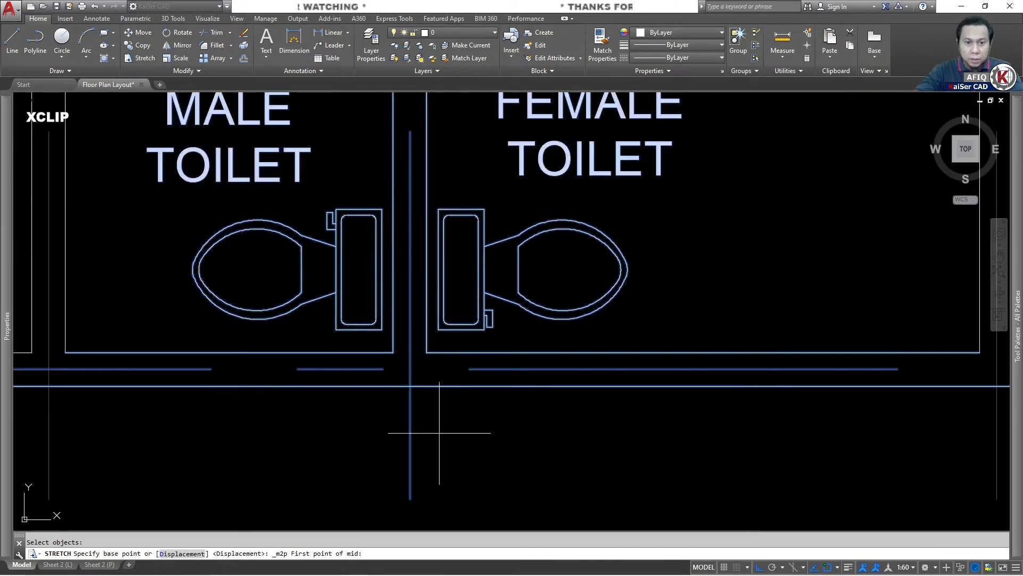
left_click(390, 349)
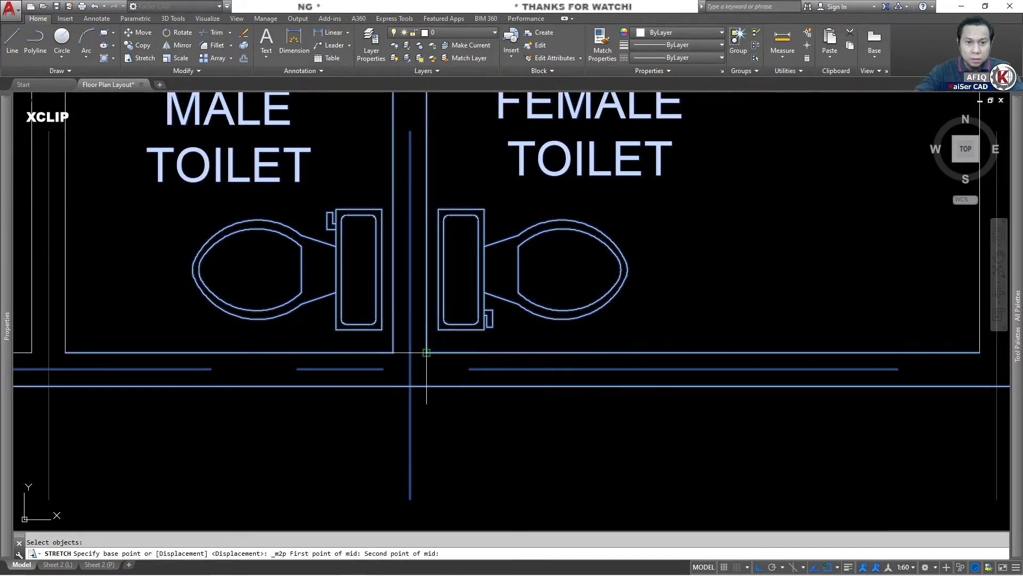
left_click(426, 351)
right_click(397, 347, "shift")
left_click(454, 107)
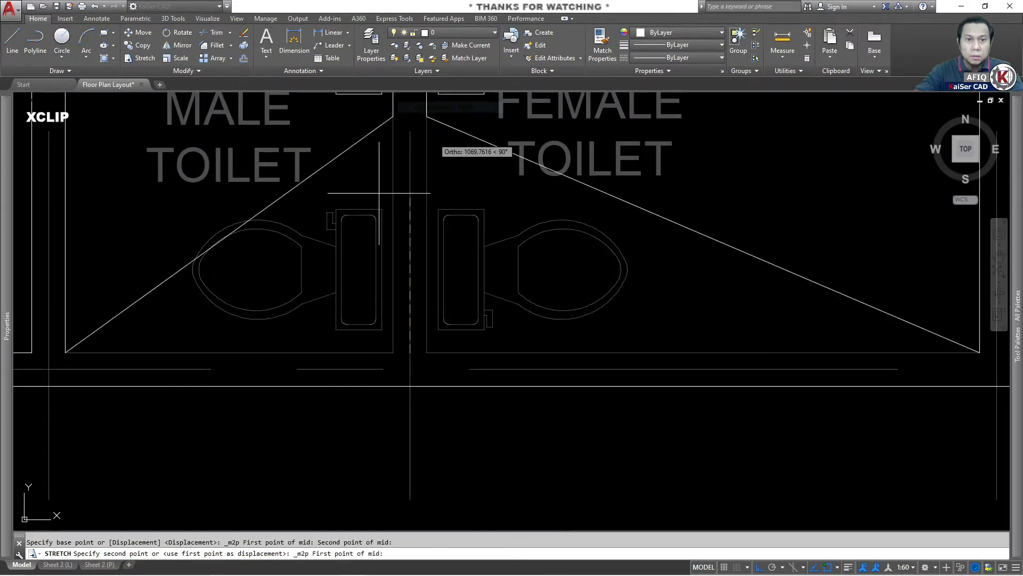
left_click(66, 352)
middle_click_drag(493, 347, 312, 332)
left_click(799, 338)
scroll(707, 358, "down", 3)
scroll(613, 389, "up", 5)
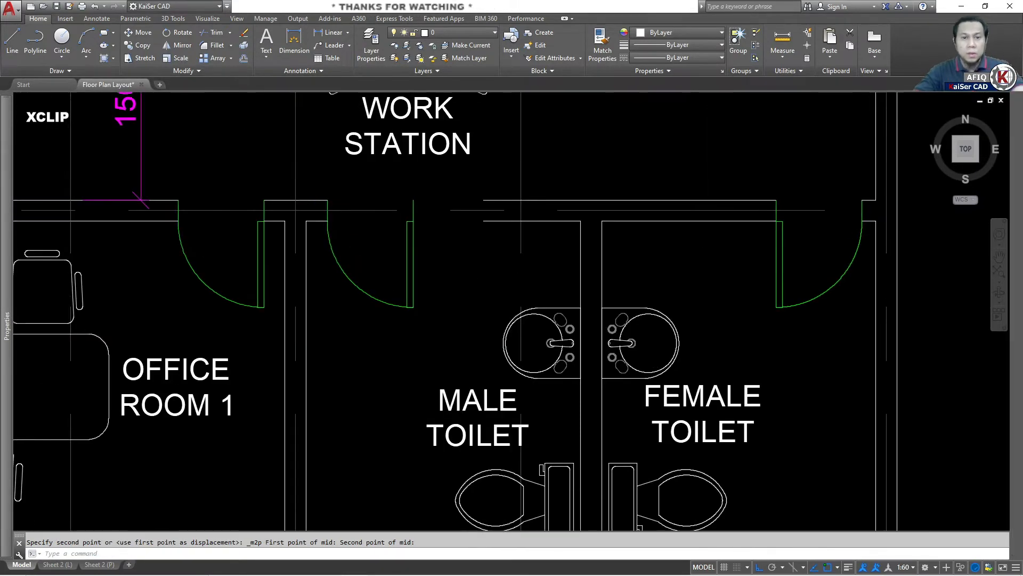
Extend both wall lines beside the male toilet door to the door's frame, closing the gap left in the wall.
key("Escape")
key("Return")
left_click(414, 205)
left_click(414, 237)
key("Return")
left_click(508, 167)
left_click(496, 244)
key("Escape")
scroll(413, 261, "down", 4)
scroll(455, 269, "down", 3)
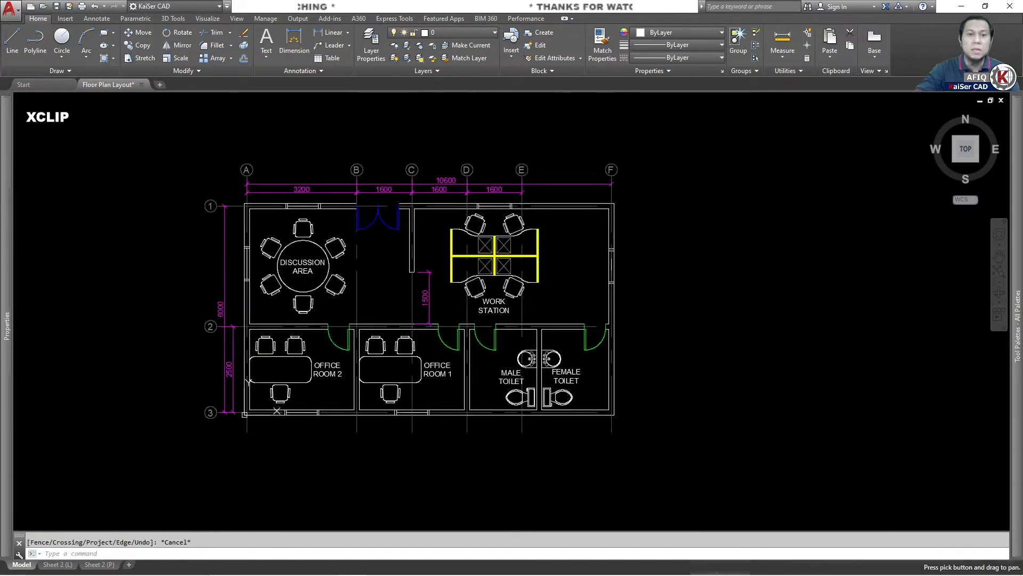
scroll(597, 352, "up", 3)
middle_click_drag(492, 177, 525, 321)
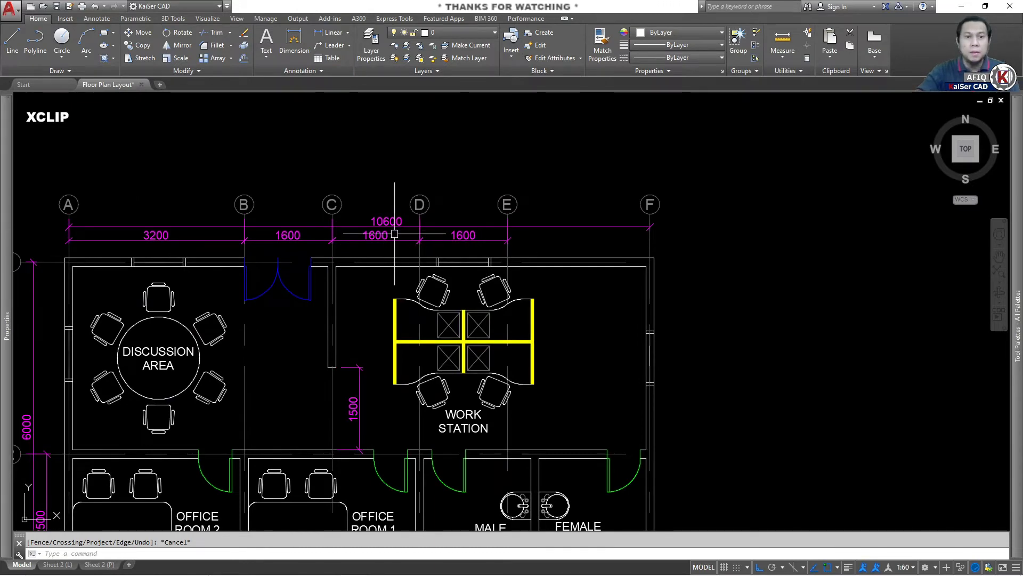
middle_click_drag(347, 259, 525, 159)
middle_click(525, 159)
middle_click(525, 159)
type("m")
key("space")
left_click(661, 247)
key("space")
left_click(726, 297)
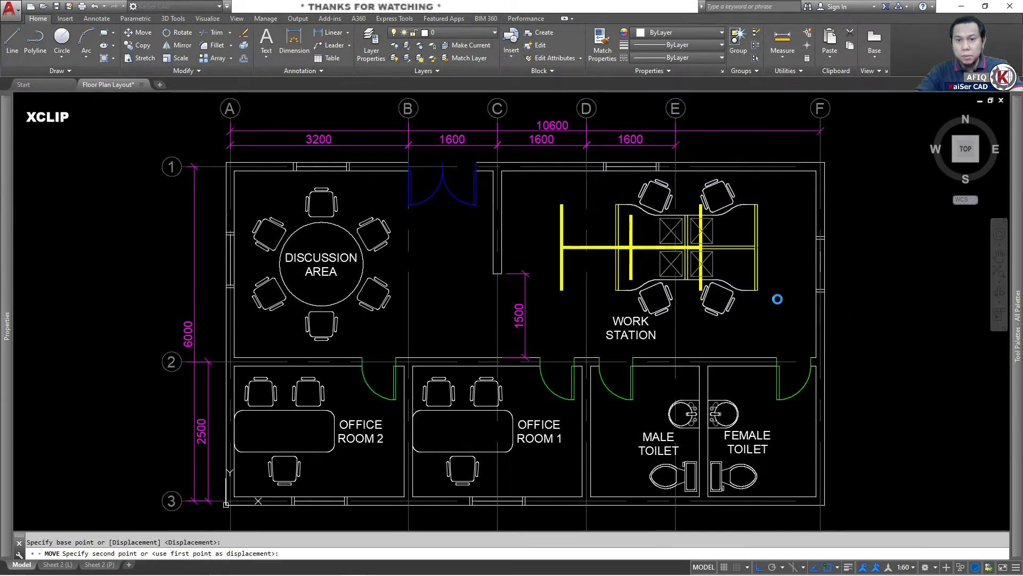
key("Escape")
scroll(773, 396, "up", 5)
middle_click_drag(773, 396, 768, 299)
key("Escape")
scroll(621, 236, "down", 5)
middle_click_drag(597, 229, 585, 339)
left_click(607, 220)
left_click(455, 267)
middle_click_drag(455, 266, 373, 261)
left_click(755, 275)
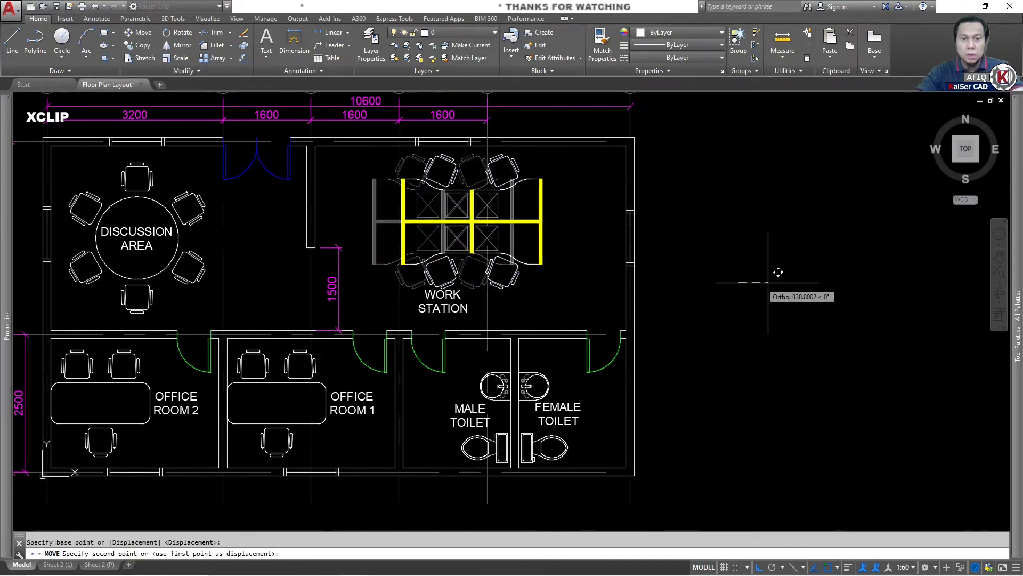
key("Escape")
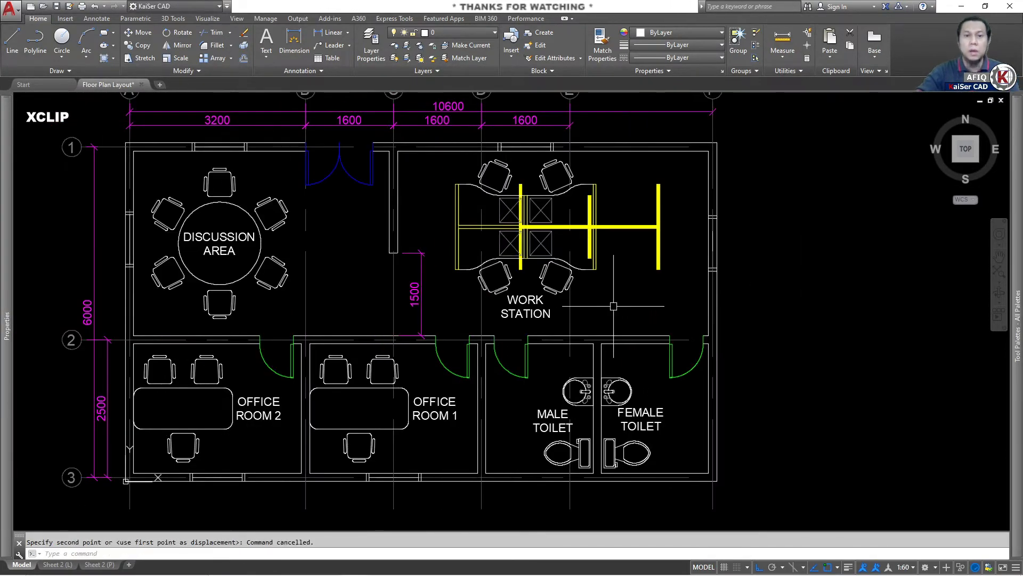
Delete the displaced solid yellow hatch of the work station partitions.
middle_click_drag(612, 307, 593, 331)
middle_click(593, 331)
middle_click(593, 331)
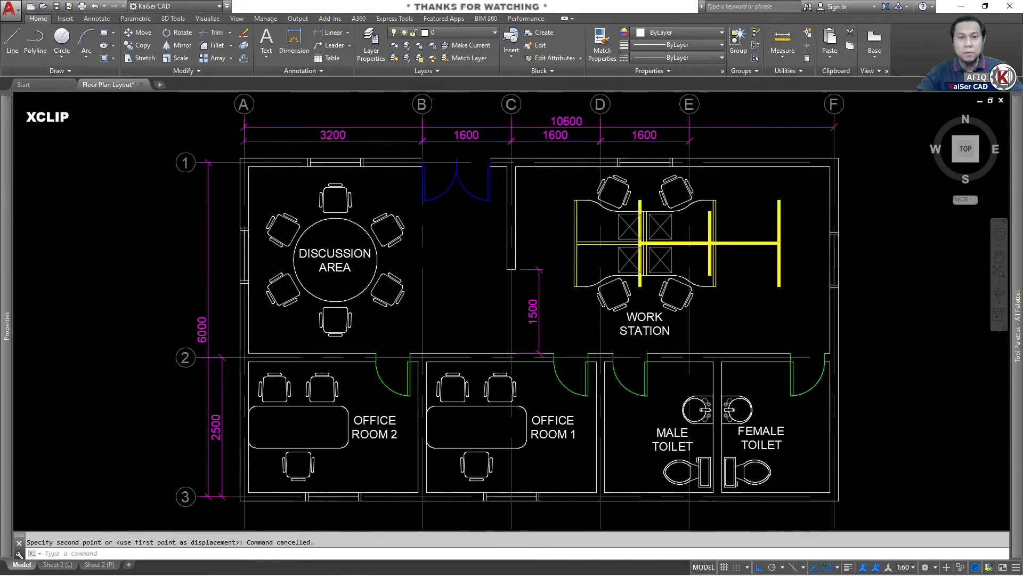
left_click(767, 243)
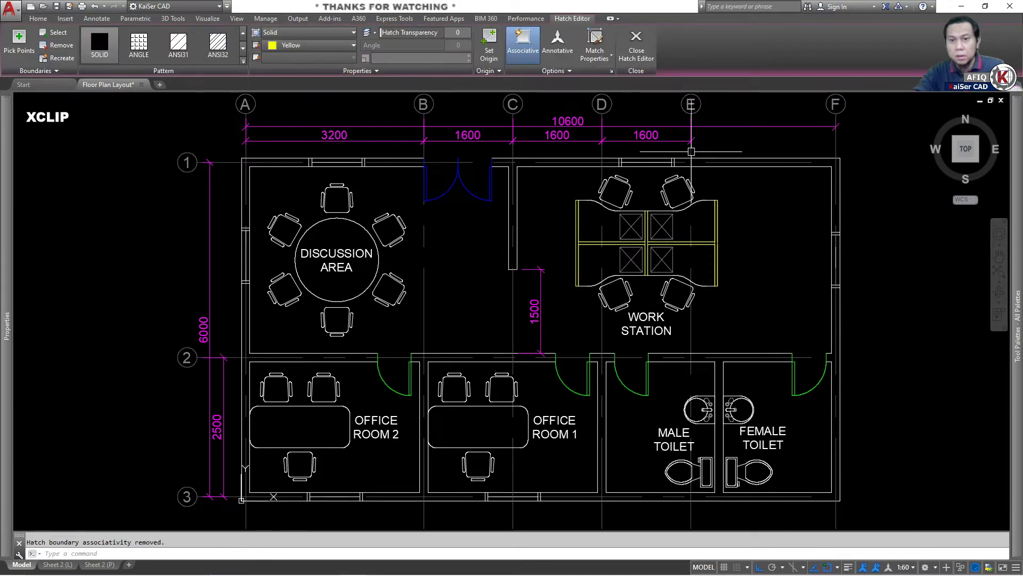
key("Escape")
Move the work station furniture block horizontally toward the outer wall at grid line F, leaving its label in place.
left_click(715, 255)
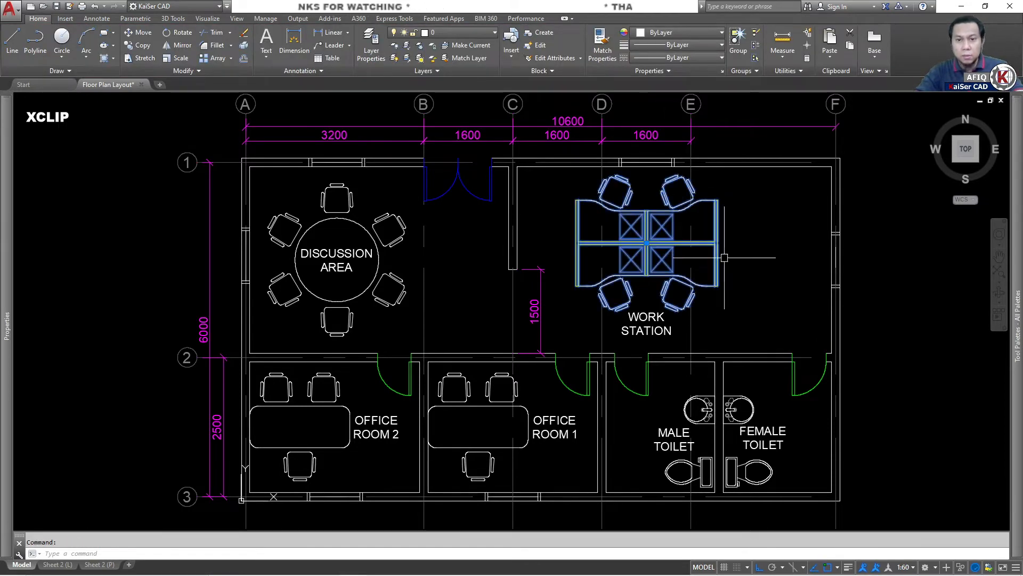
type("m")
key("Return")
left_click(751, 301)
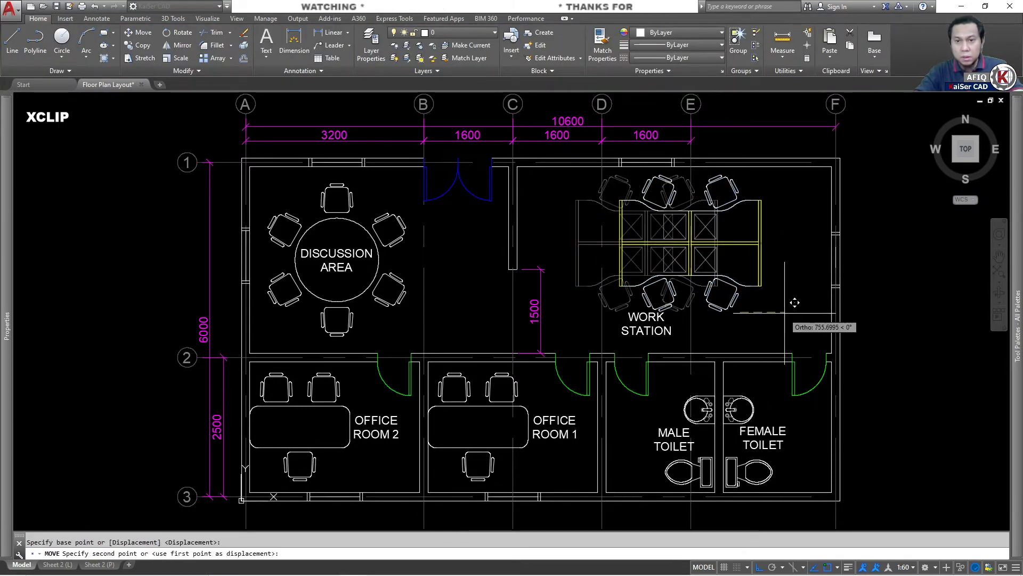
left_click(791, 314)
Save the client's revised Floor Plan Layout drawing and close it.
scroll(790, 314, "down", 3)
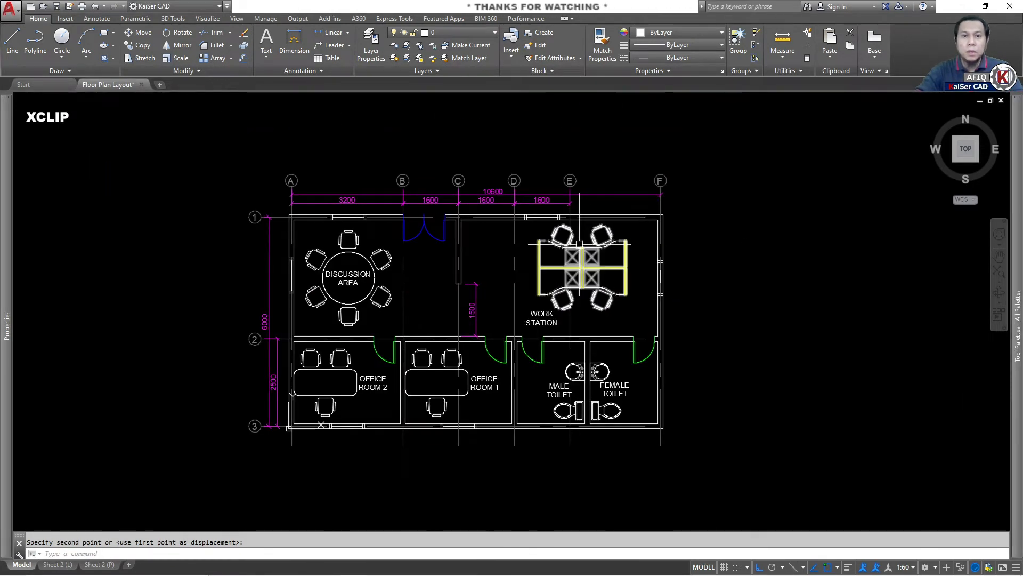
key("ctrl+s")
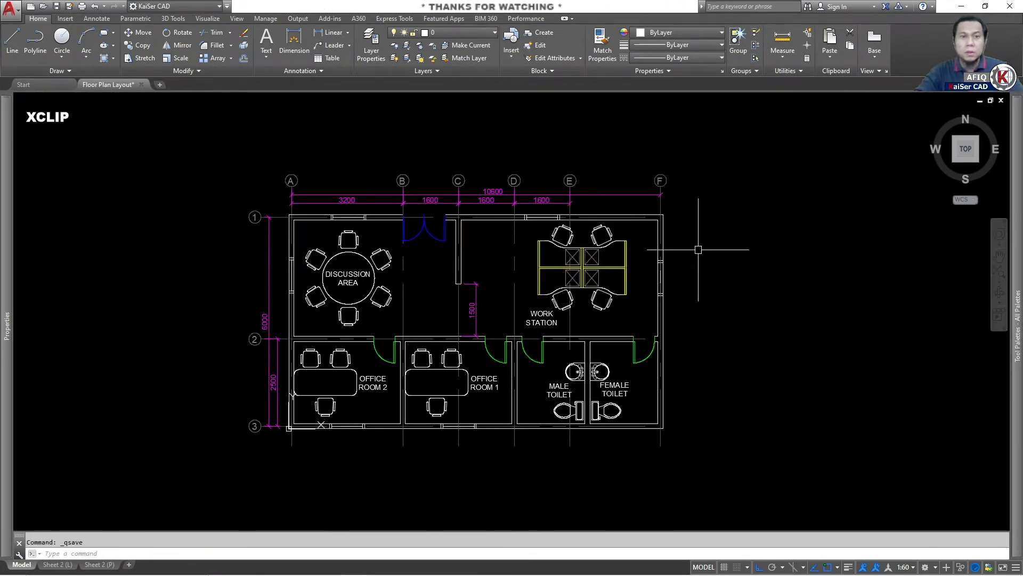
left_click(139, 84)
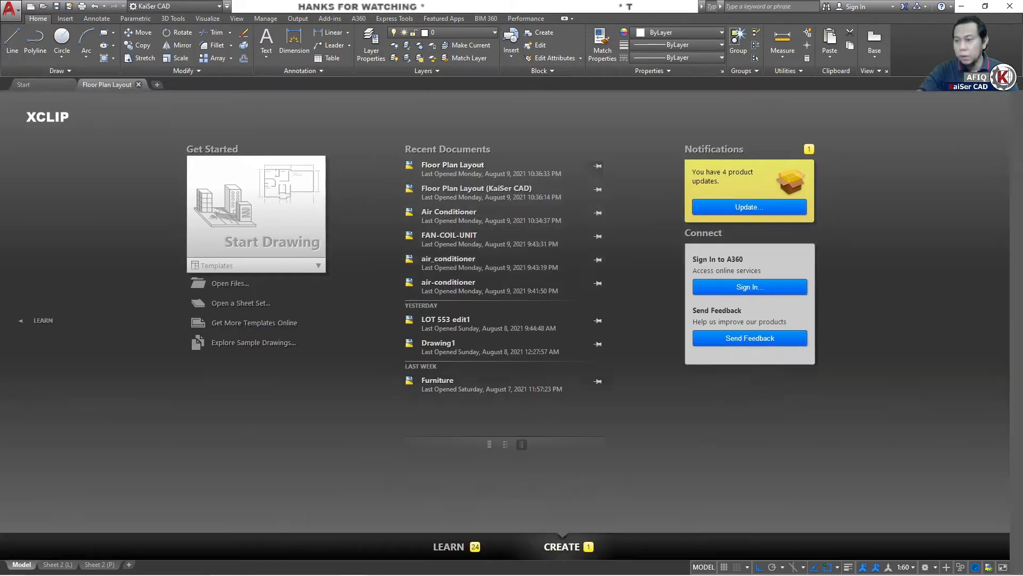
In File Explorer, copy the client's revised Floor Plan Layout into External Reference's Client folder, replacing the existing file.
key("alt+Tab")
key("alt+Tab")
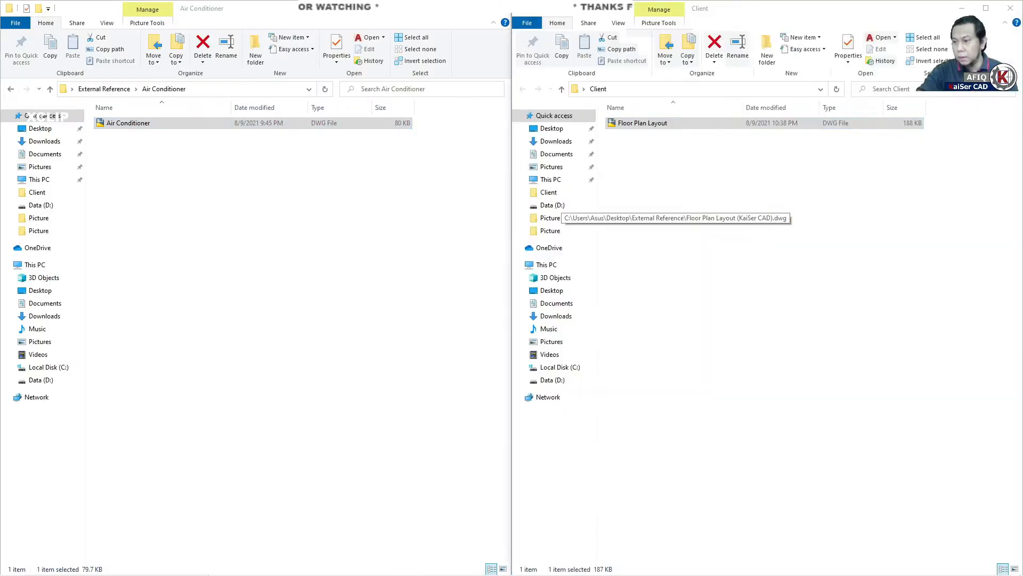
left_click(699, 177)
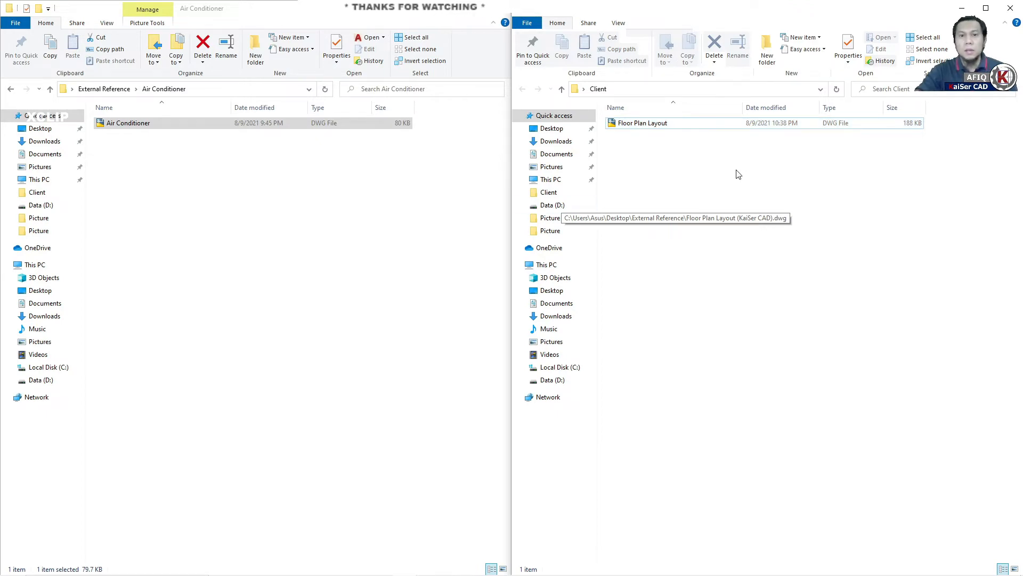
left_click(663, 125)
key("ctrl+c")
left_click(10, 89)
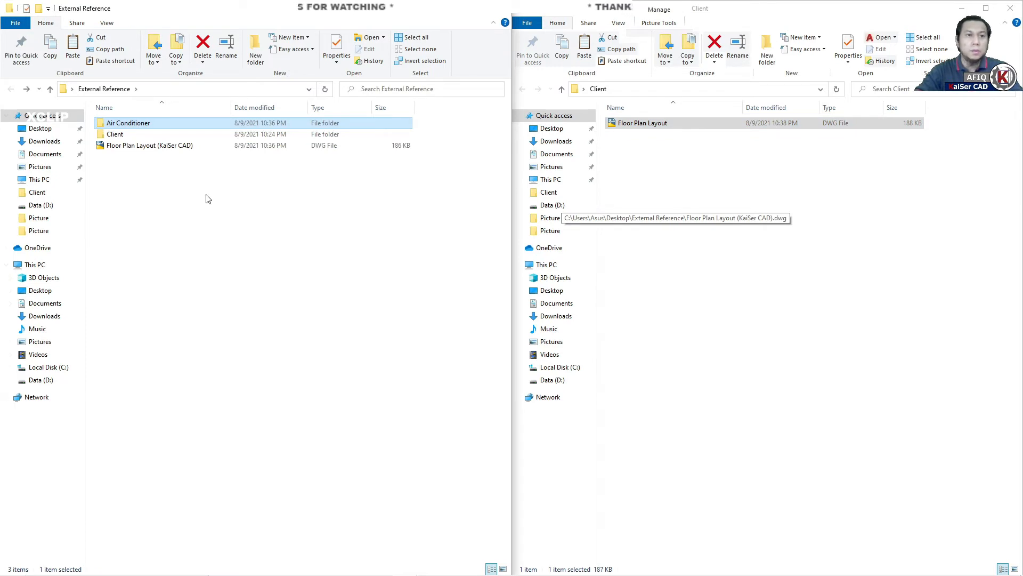
double_click(115, 134)
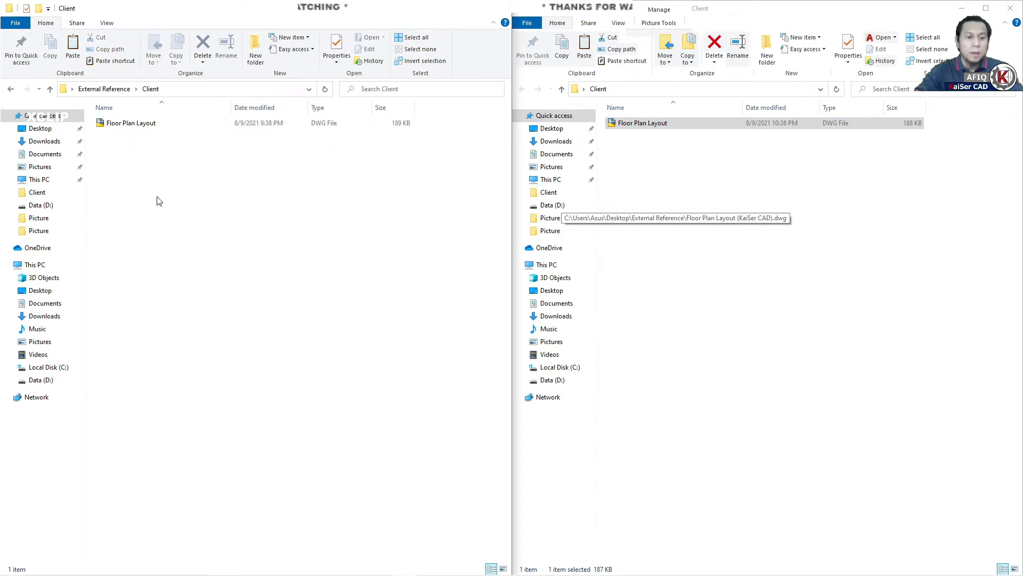
key("ctrl+v")
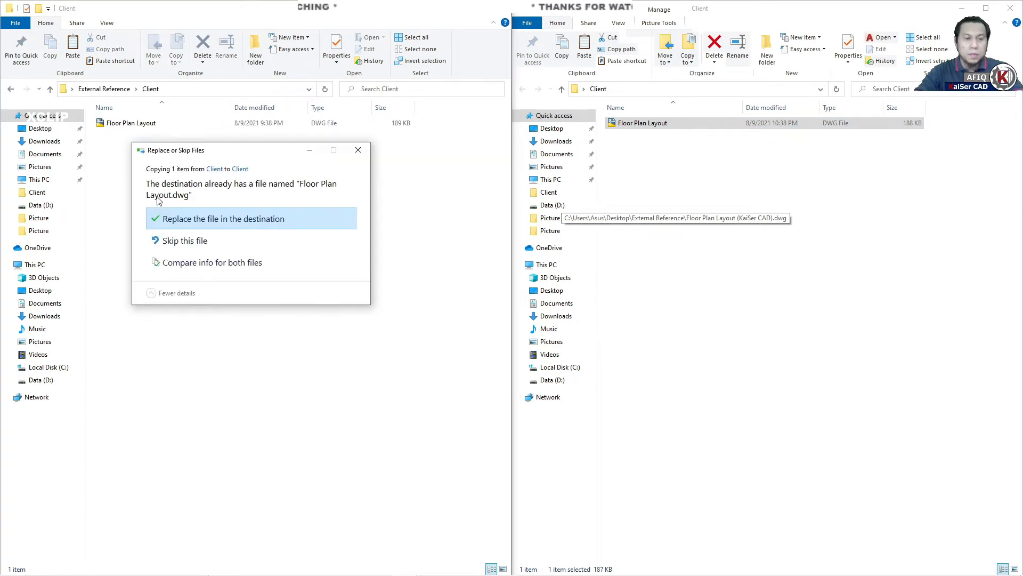
left_click(227, 219)
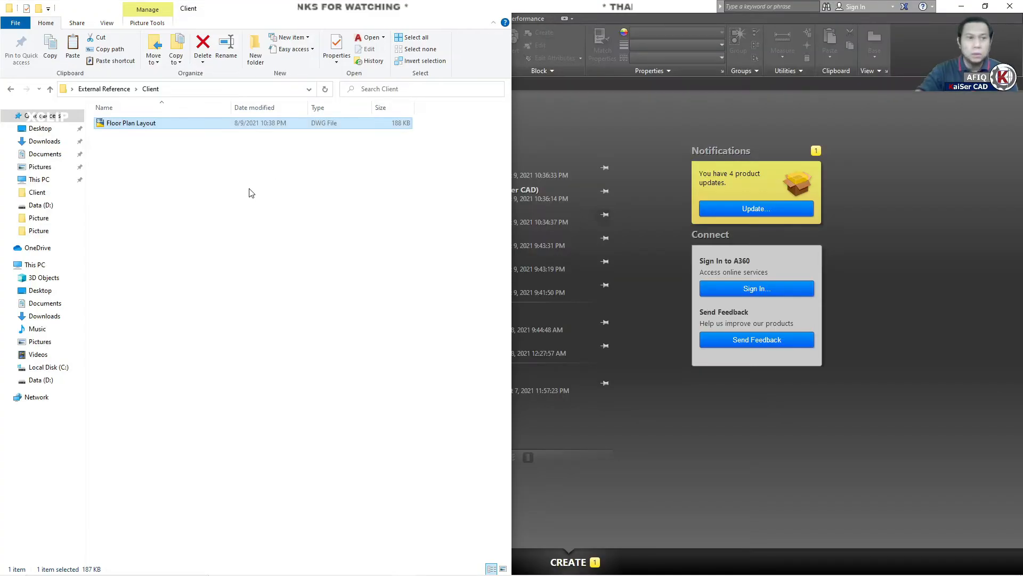
Open the drawing Floor Plan Layout (KaiSer CAD) from the External Reference folder in AutoCAD.
left_click(255, 192)
left_click(12, 89)
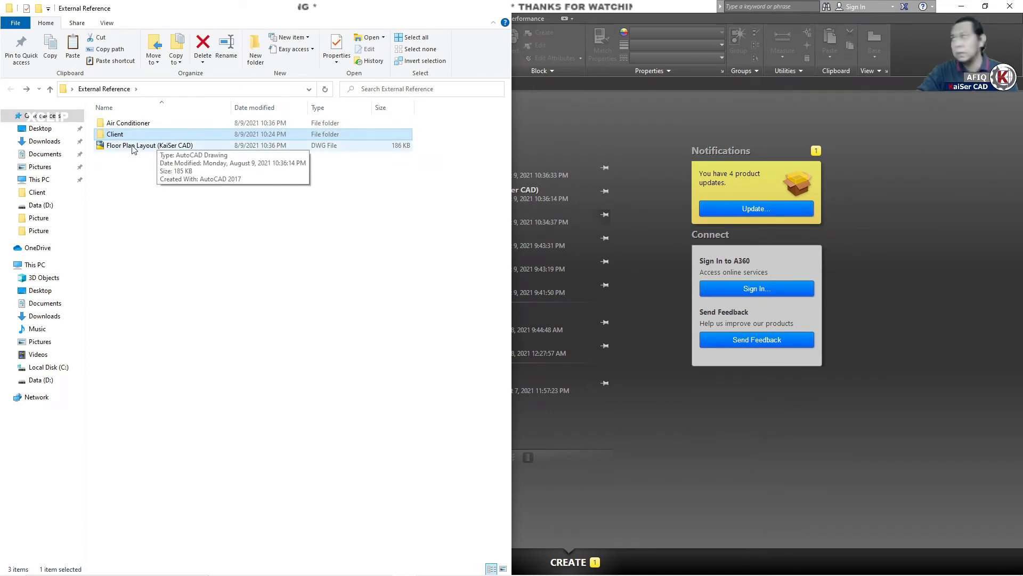
left_click(133, 147)
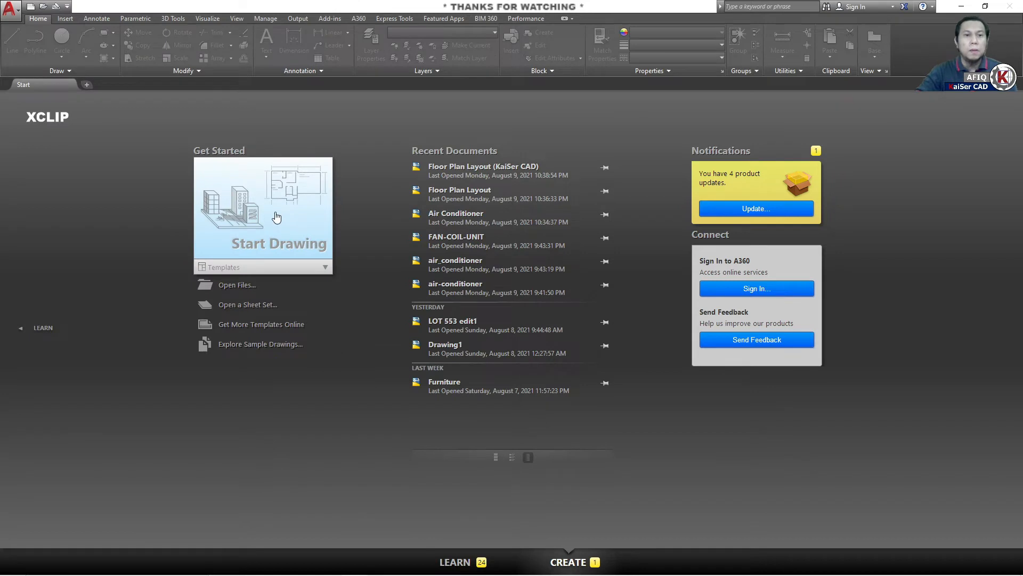
left_click(277, 217)
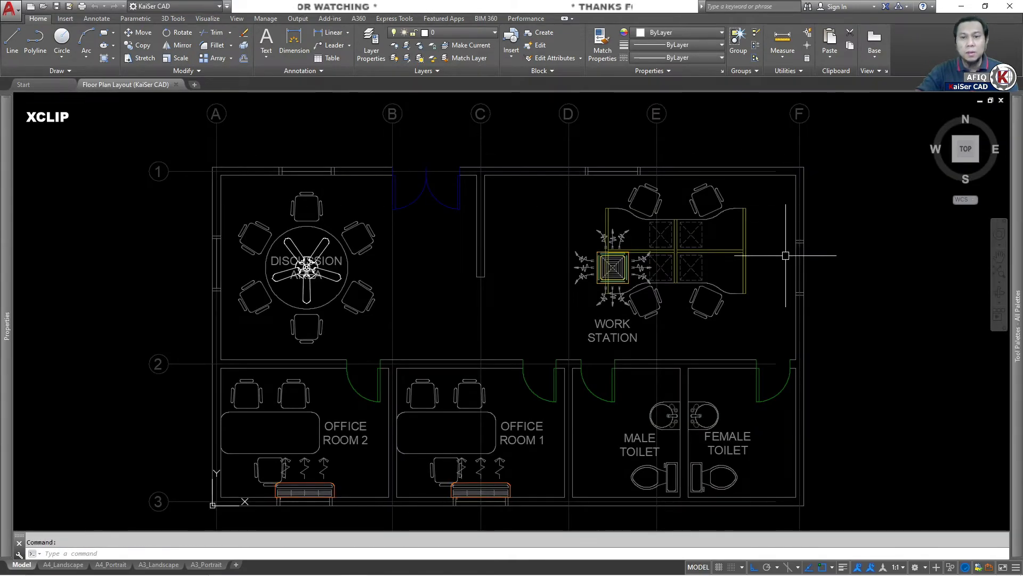
Turn on the externally referenced layer Floor Plan Layout|Dimension.
left_click(613, 266)
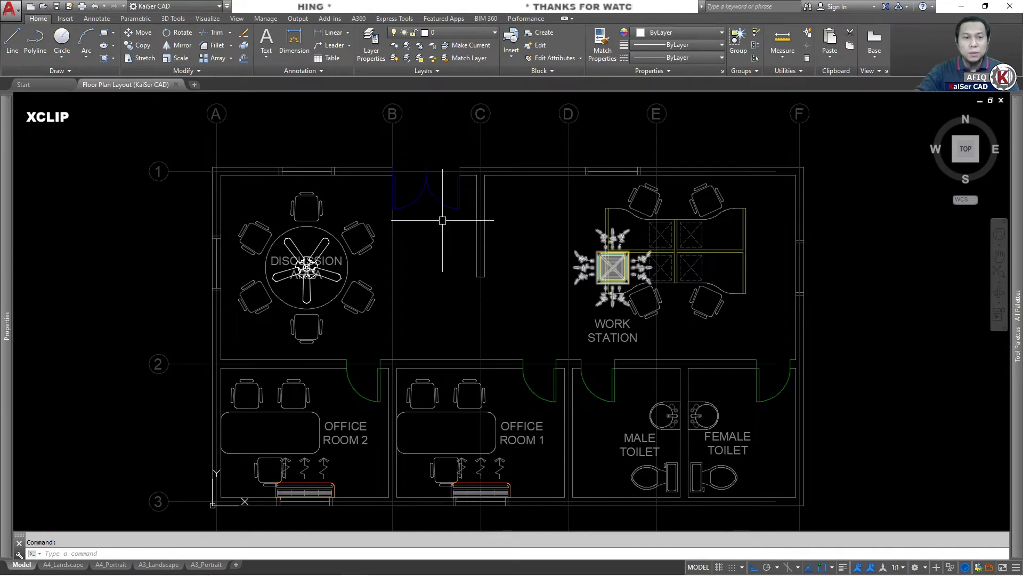
middle_click_drag(684, 221, 617, 229)
scroll(616, 229, "down", 2)
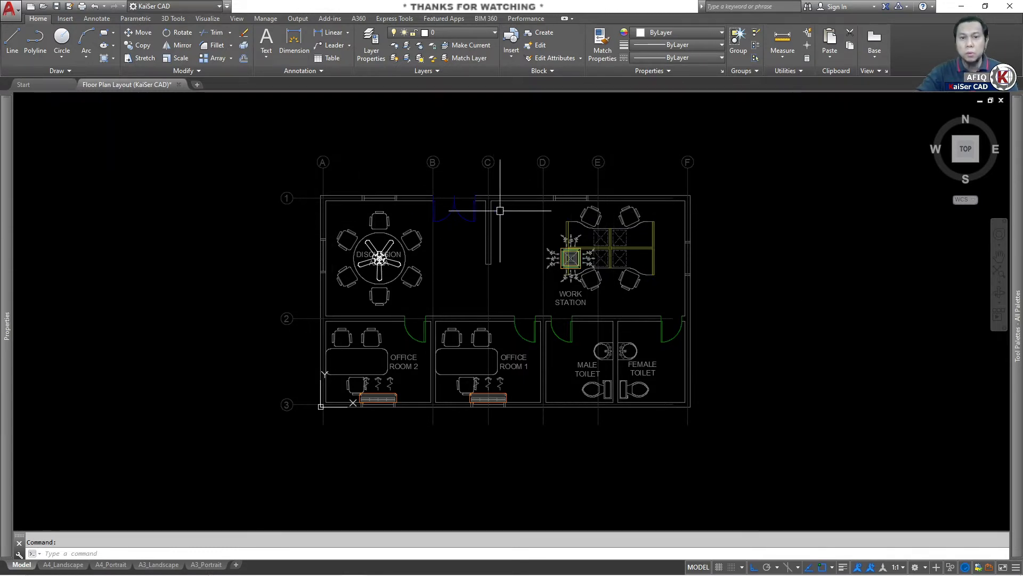
left_click(489, 33)
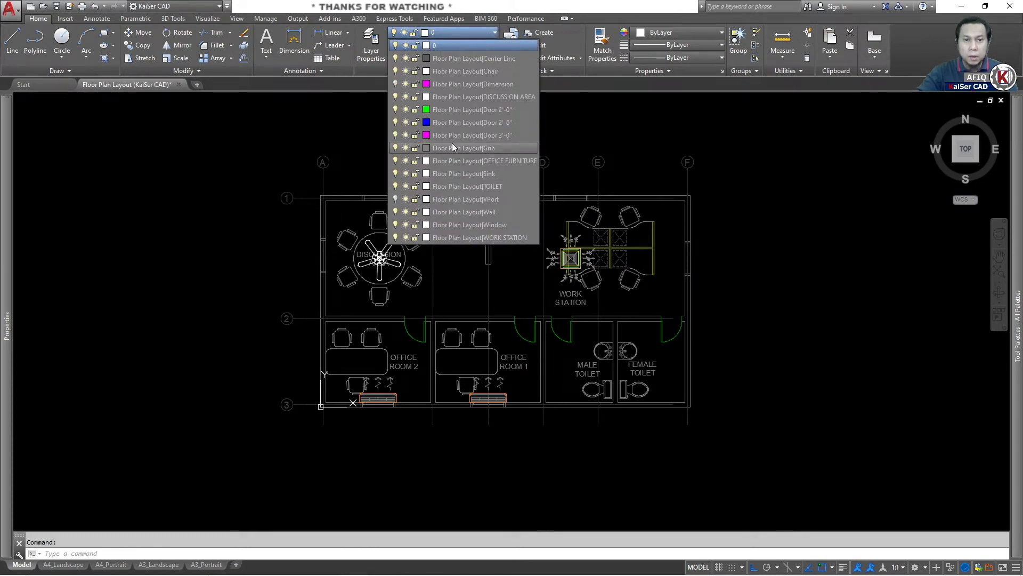
left_click(396, 84)
left_click(566, 240)
Try an annotation scale of 1:10 for the referenced plan's dimensions.
scroll(507, 165, "up", 8)
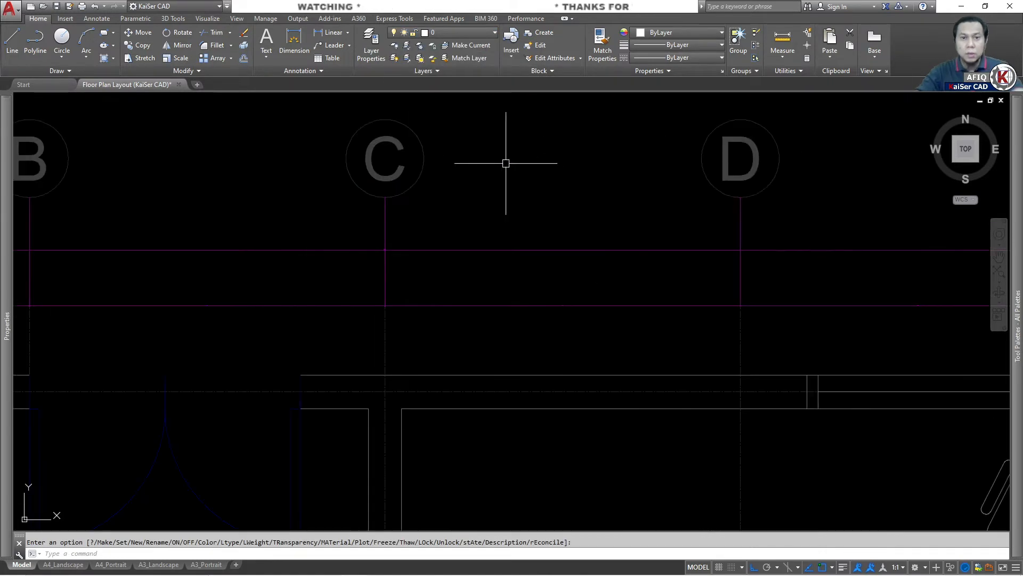
scroll(509, 210, "down", 6)
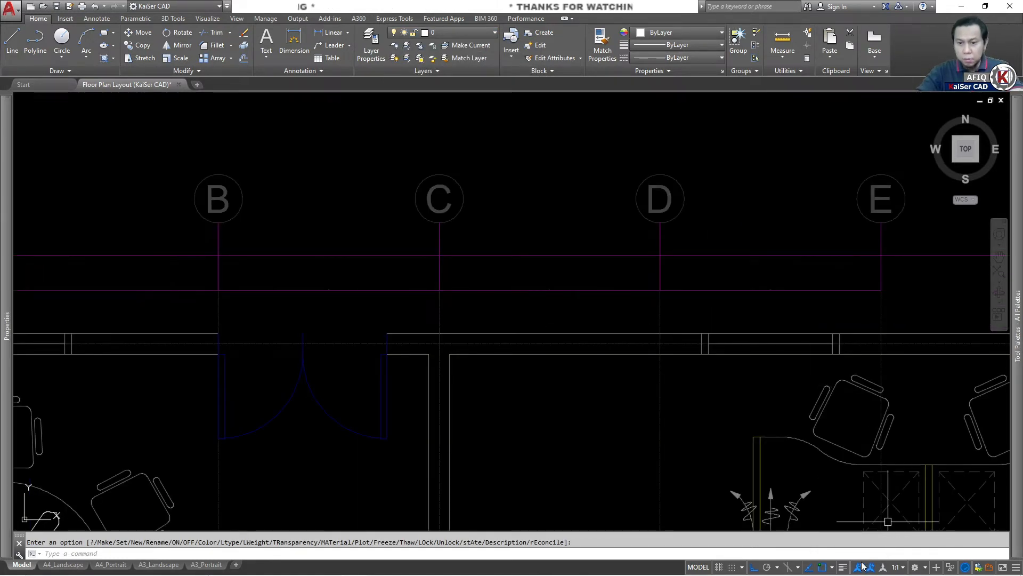
left_click(898, 566)
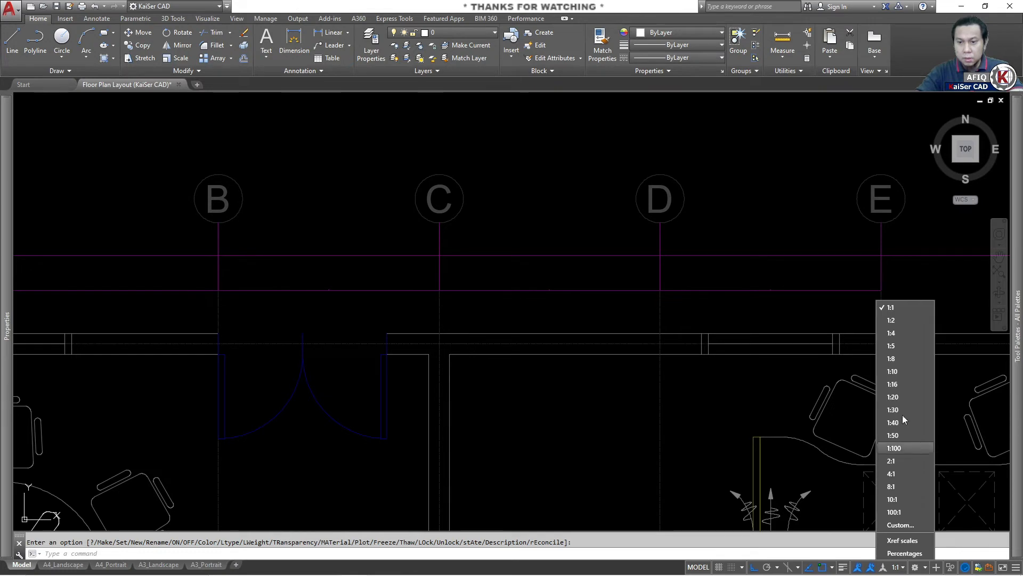
left_click(900, 376)
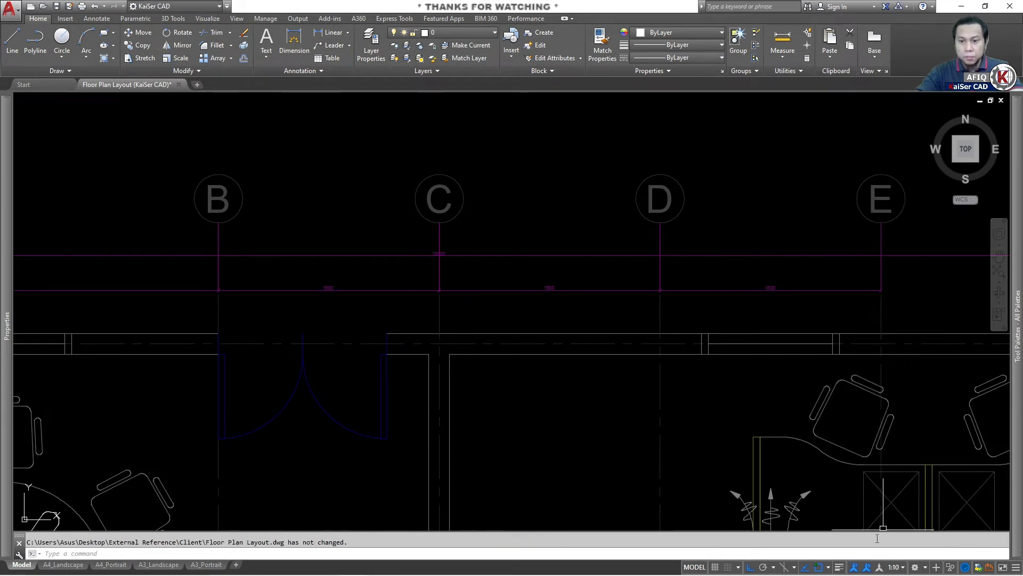
Set the annotation scale to 1:40 and check the dimension texts and the symbols over the whole plan.
left_click(896, 566)
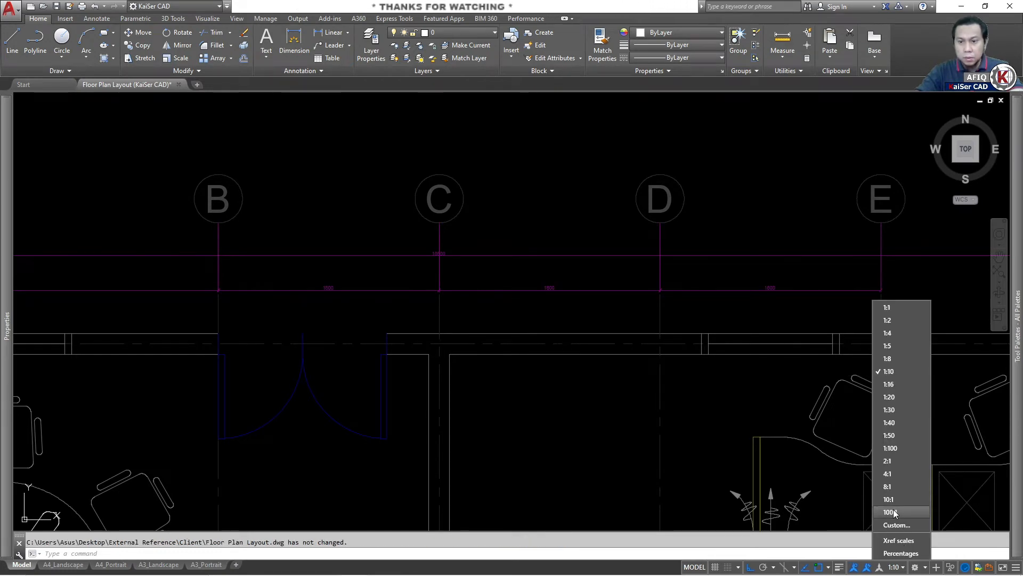
left_click(889, 422)
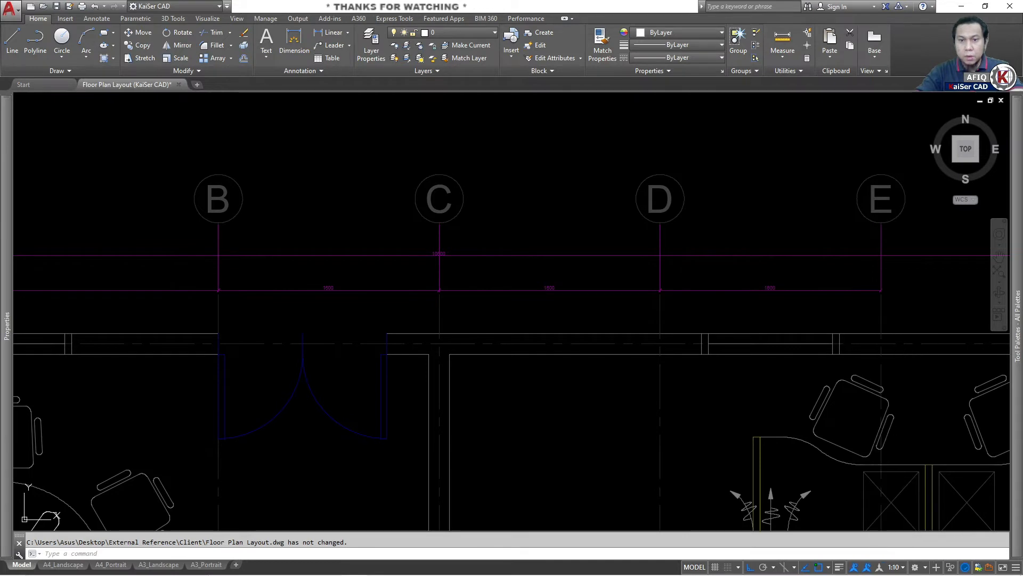
scroll(411, 254, "up", 2)
scroll(411, 254, "up", 2)
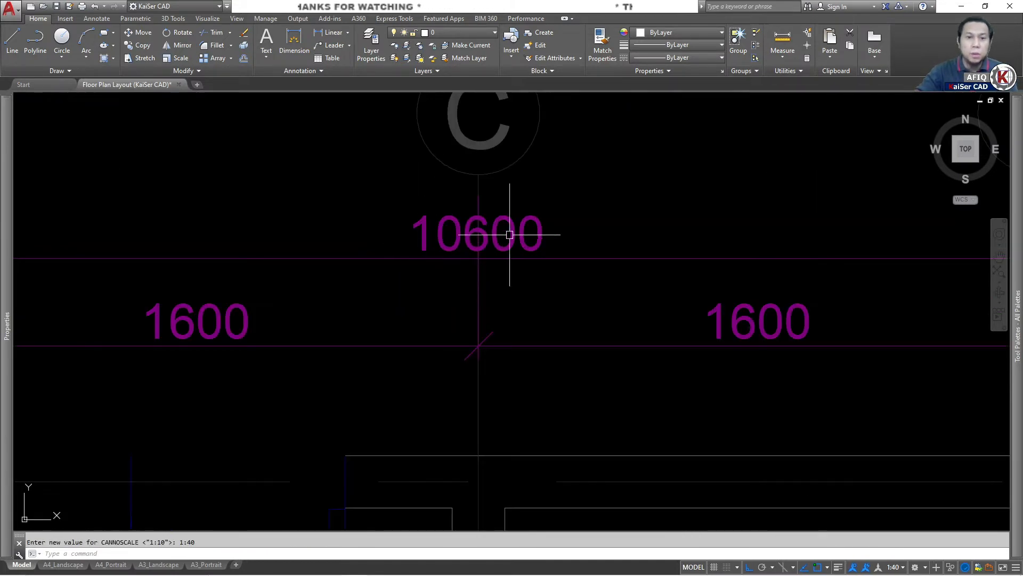
scroll(434, 218, "down", 5)
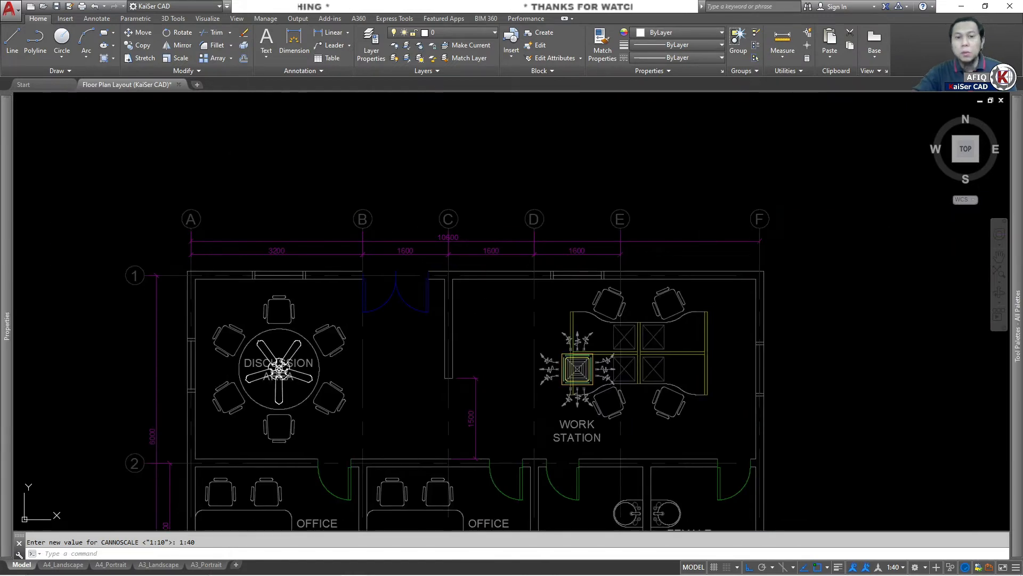
middle_click(483, 286)
middle_click(483, 286)
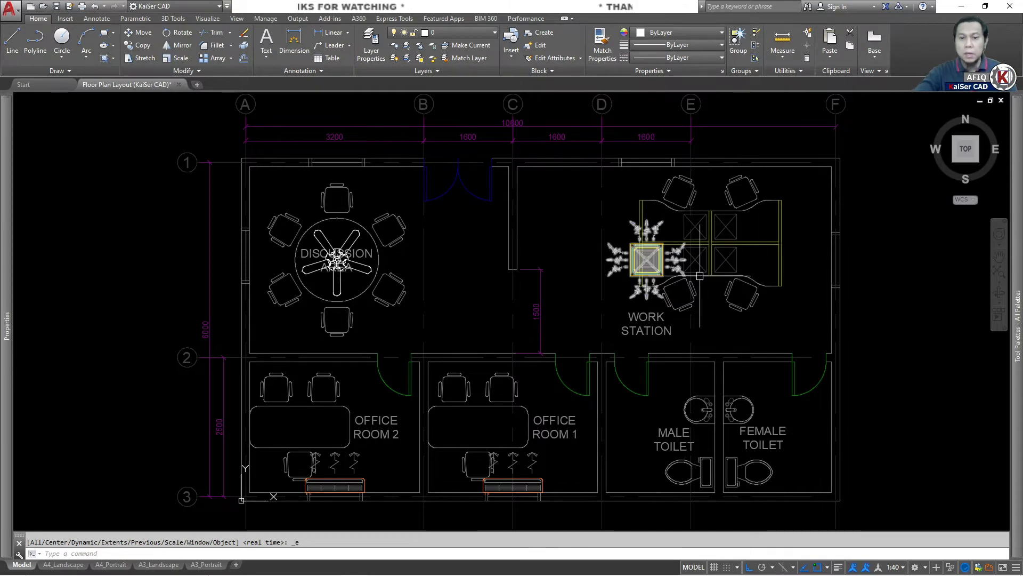
middle_click_drag(728, 251, 709, 250)
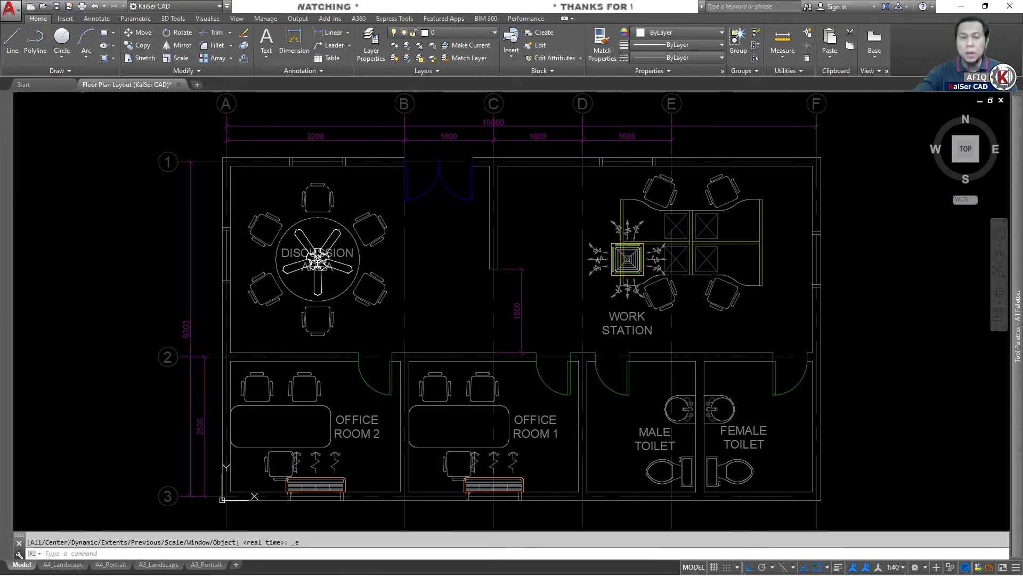
Close the drawing Floor Plan Layout (KaiSer CAD) and open Floor Plan Layout from the Client folder.
left_click(178, 84)
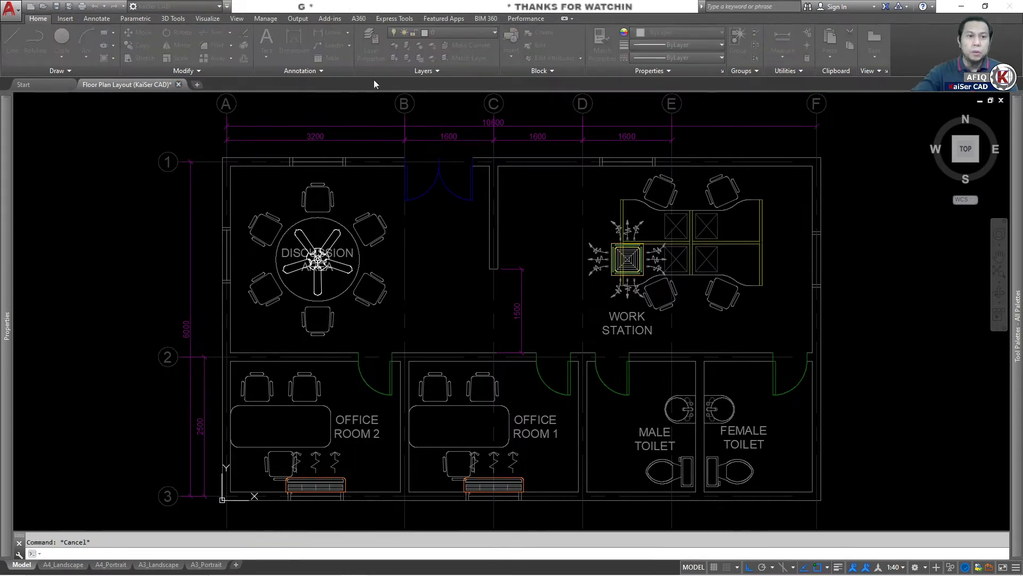
left_click(492, 315)
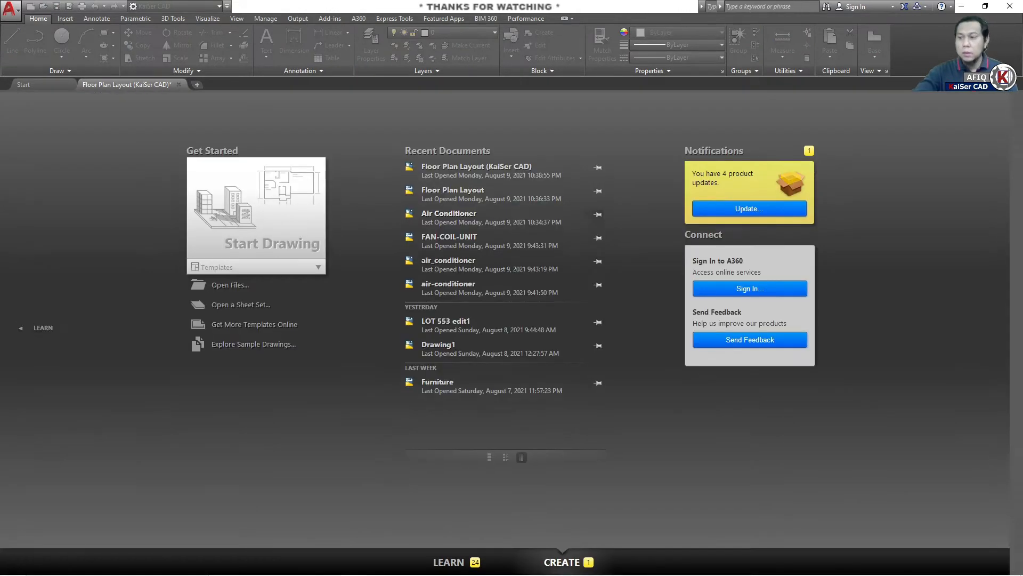
key("alt+Tab")
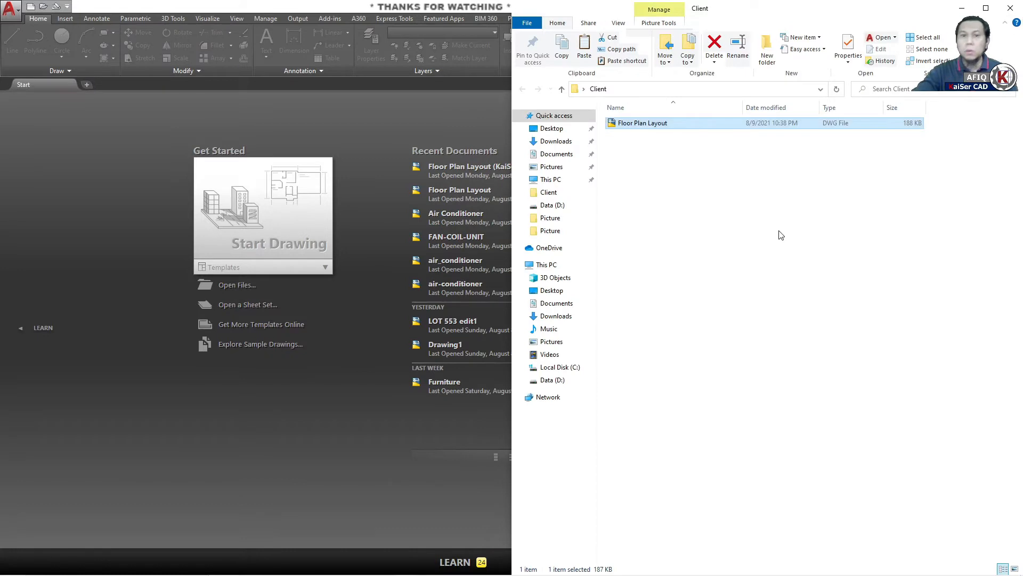
double_click(660, 124)
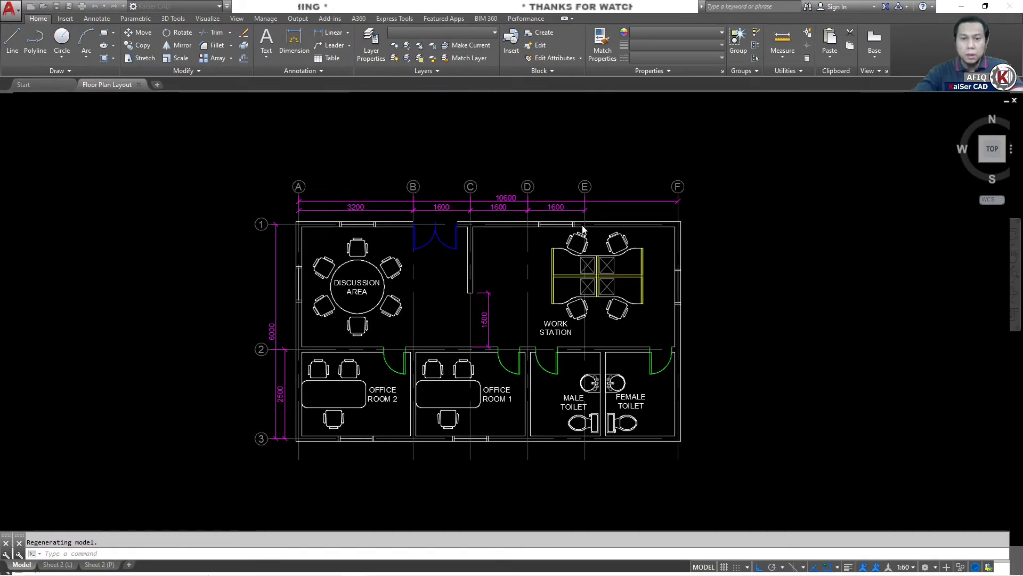
Move gridline E to the midpoint of the wall thickness between the male and female toilets.
scroll(584, 225, "up", 2)
middle_click_drag(584, 225, 538, 197)
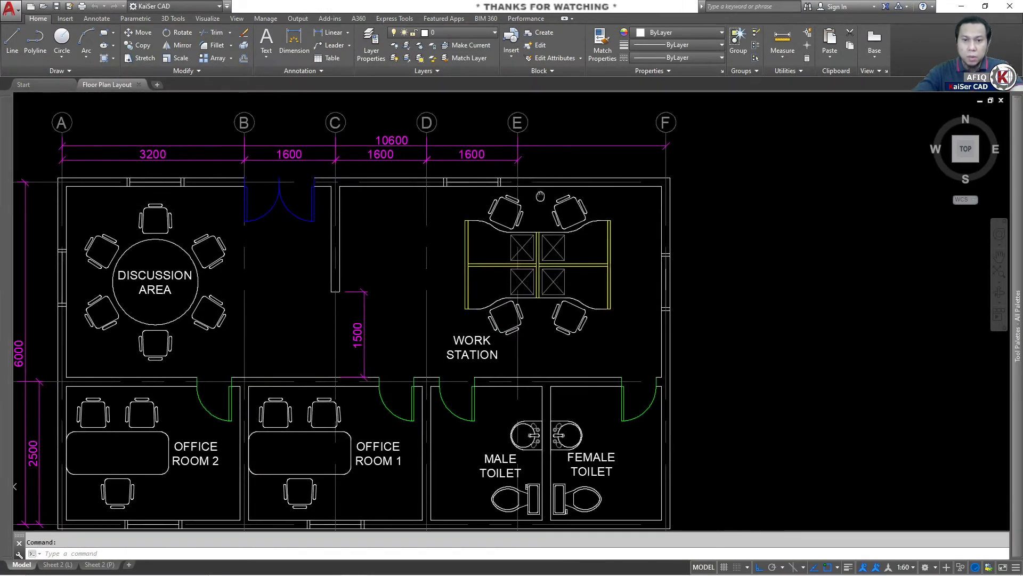
middle_click_drag(502, 334, 483, 310)
scroll(494, 323, "up", 4)
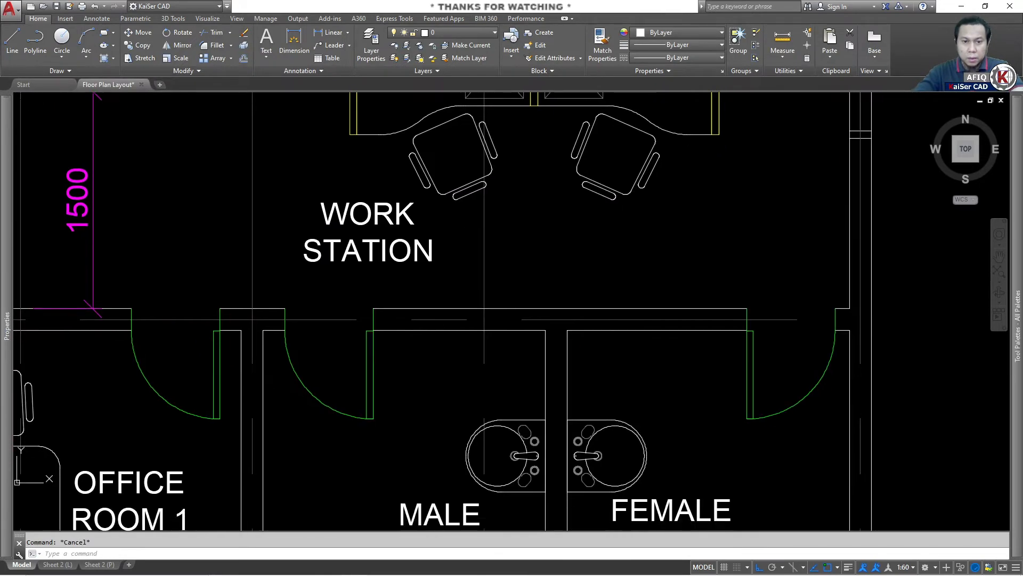
type("m")
key("Return")
left_click(484, 298)
key("Return")
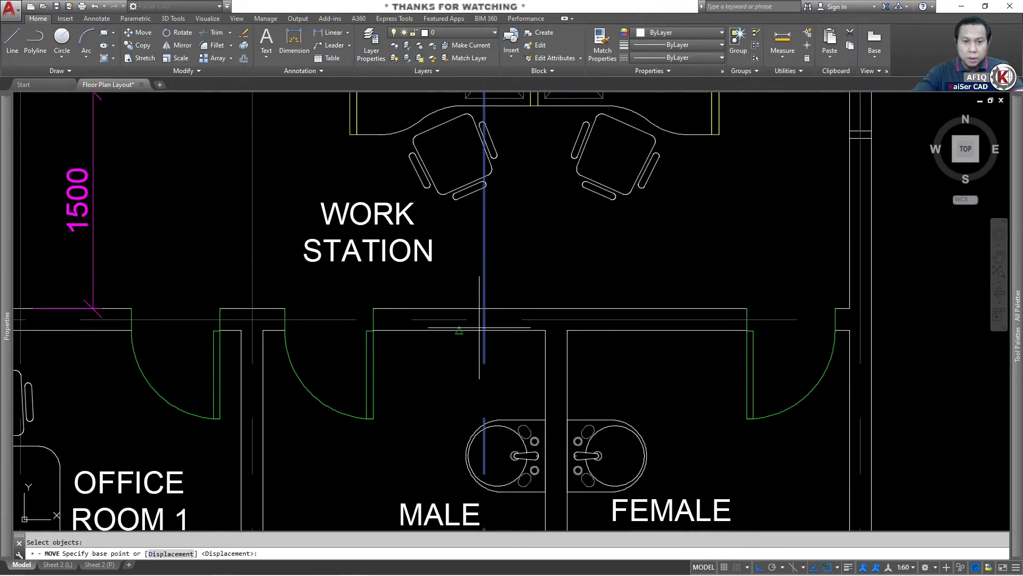
left_click(484, 331)
right_click(546, 329, "shift")
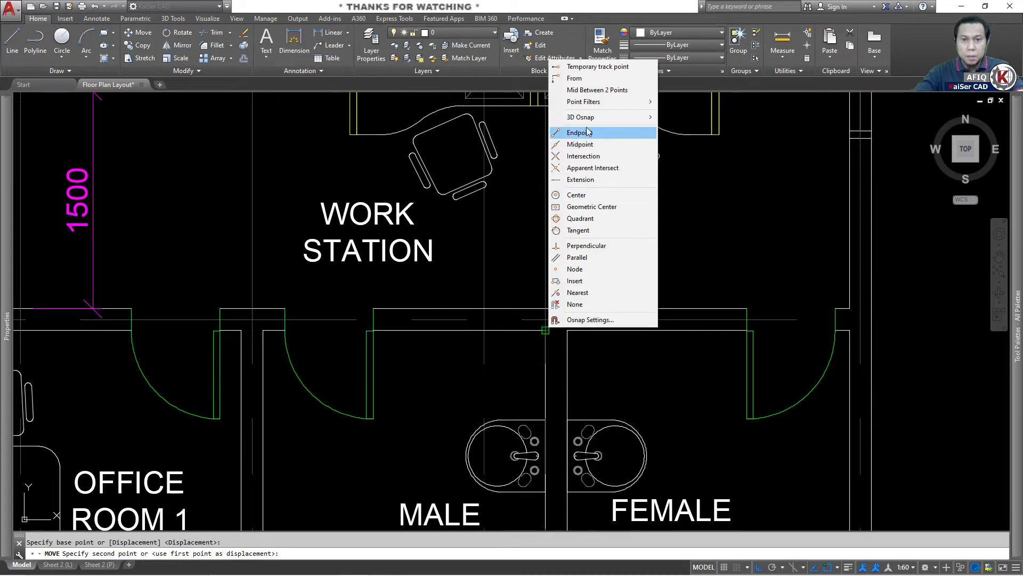
left_click(584, 90)
left_click(546, 330)
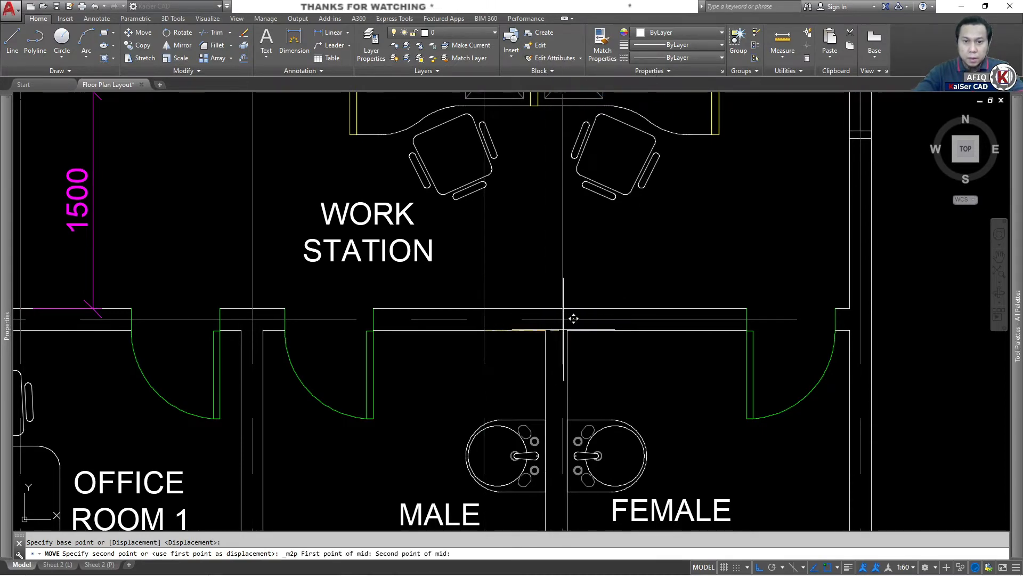
left_click(566, 330)
Turn on the annotation monitor and reassociate the dimension between gridlines D and E with those gridlines.
scroll(554, 370, "down", 2)
middle_click_drag(538, 320, 507, 527)
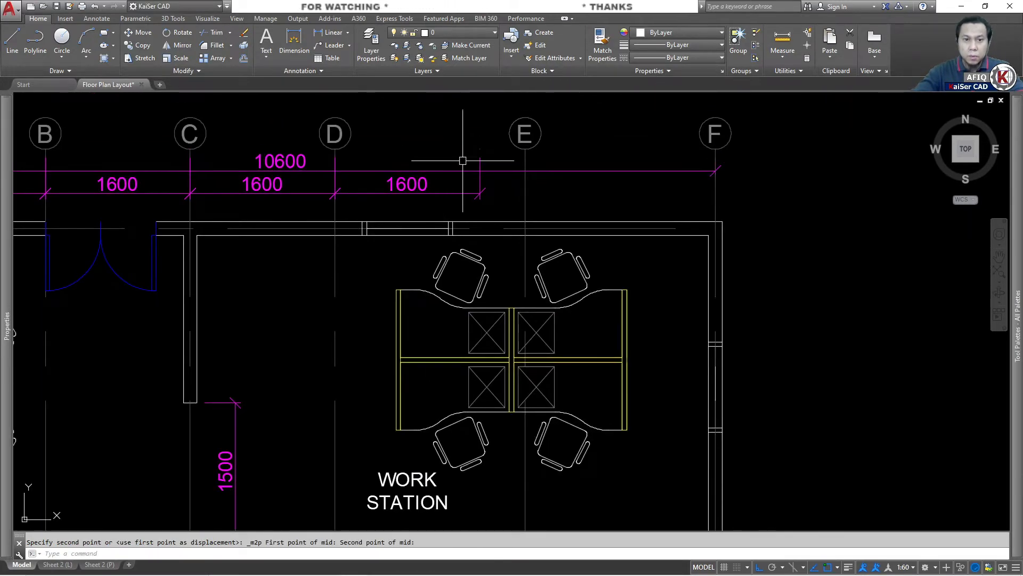
left_click(480, 176)
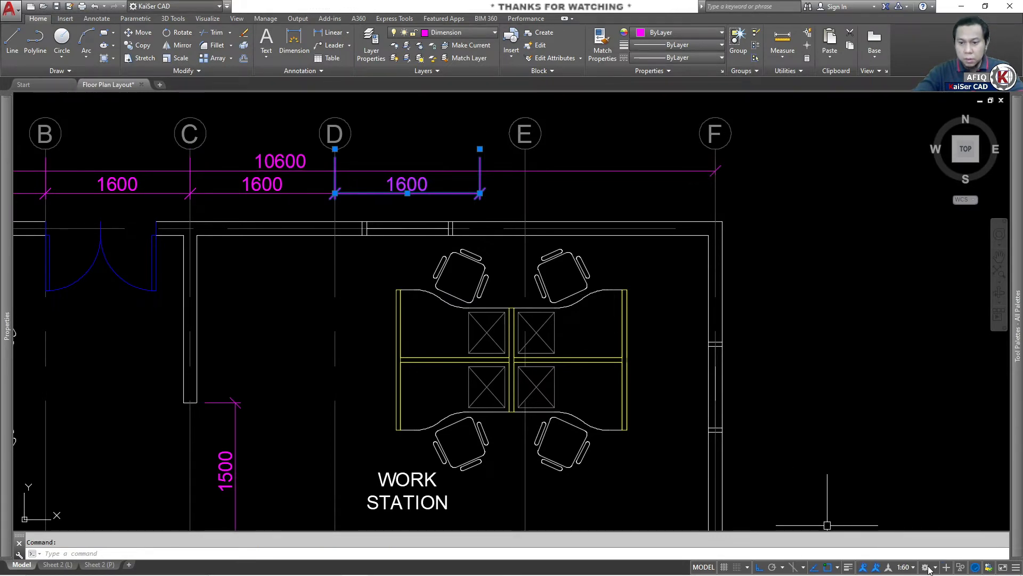
left_click(946, 566)
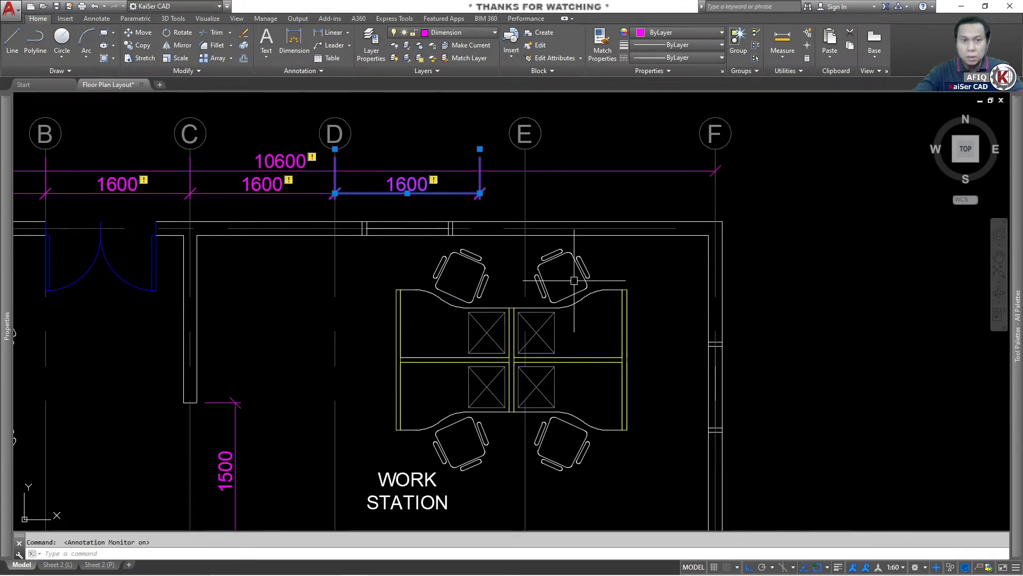
left_click(433, 179)
scroll(346, 152, "up", 4)
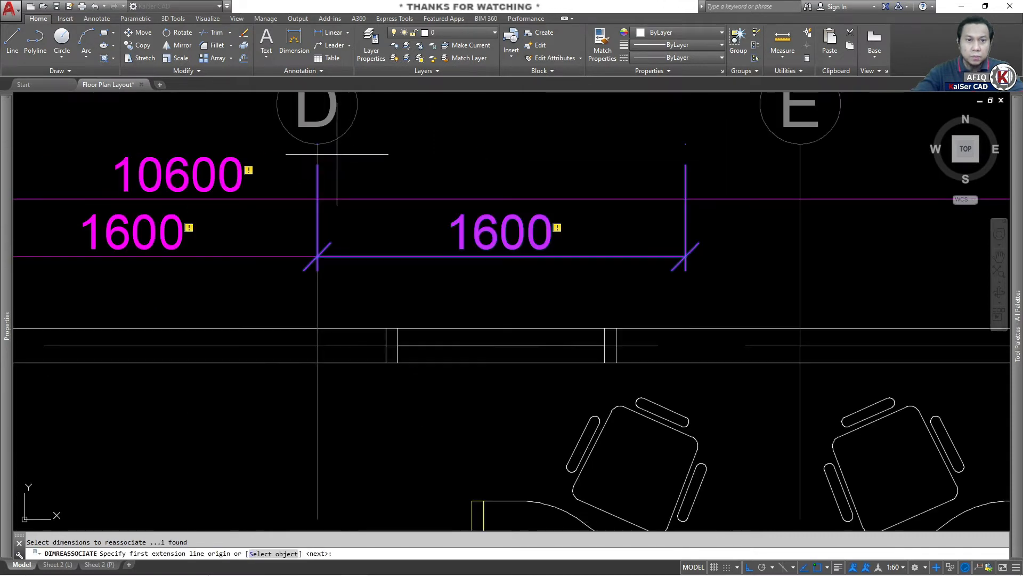
left_click(319, 153)
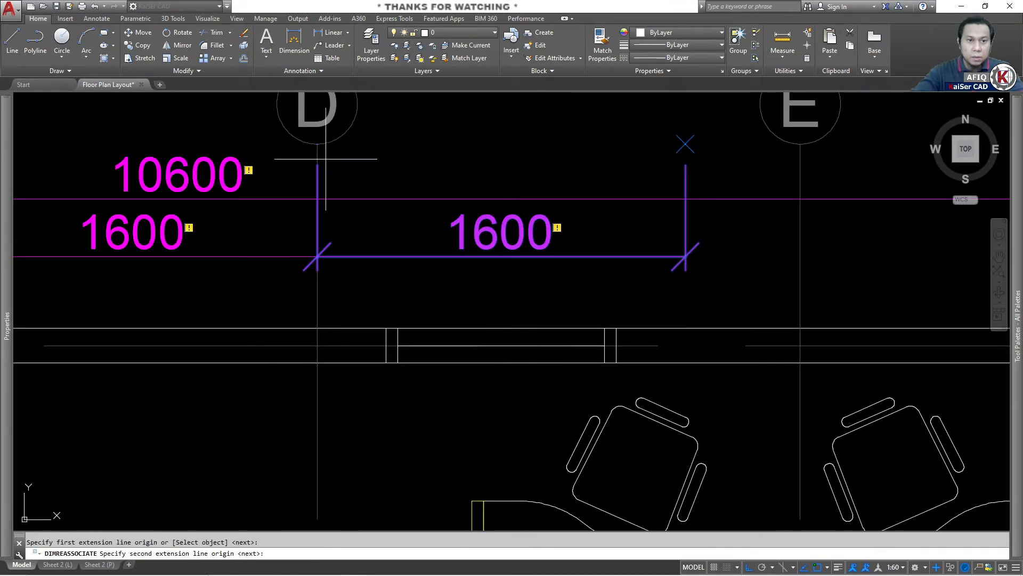
left_click(800, 159)
Reassociate the dimension between gridlines C and D with the ends of those gridlines.
middle_click_drag(406, 210, 724, 210)
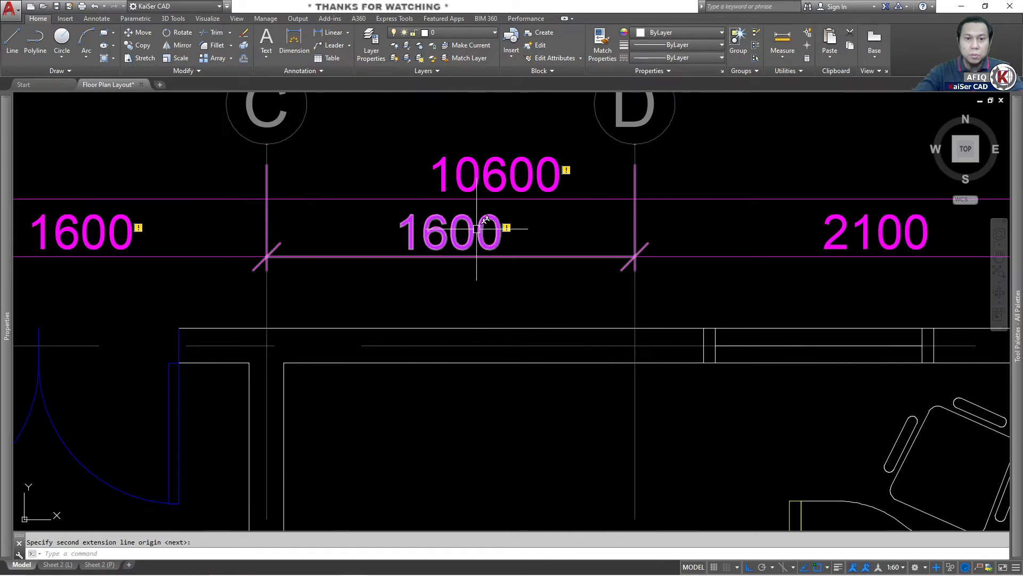
left_click(507, 229)
left_click(550, 236)
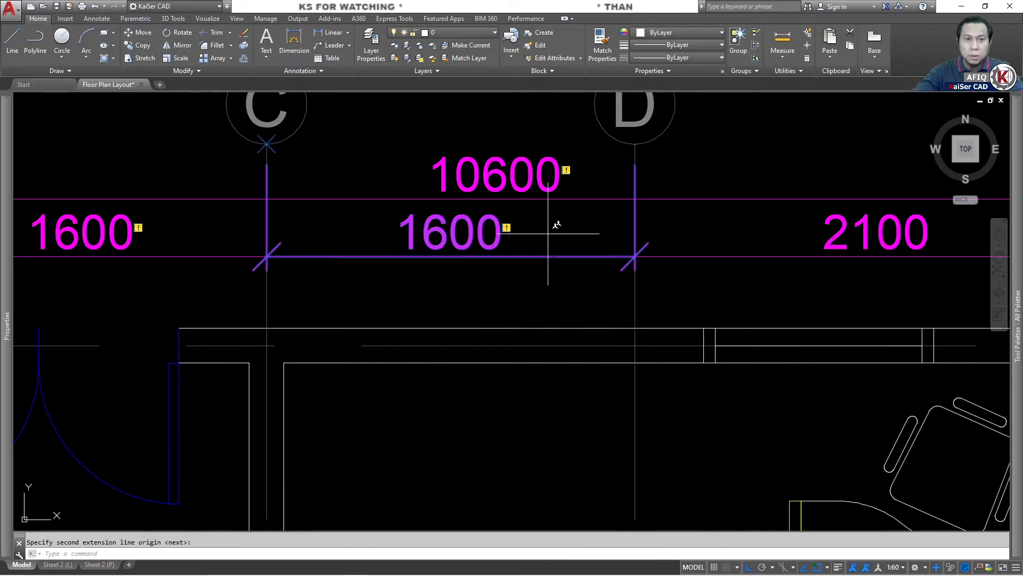
left_click(271, 154)
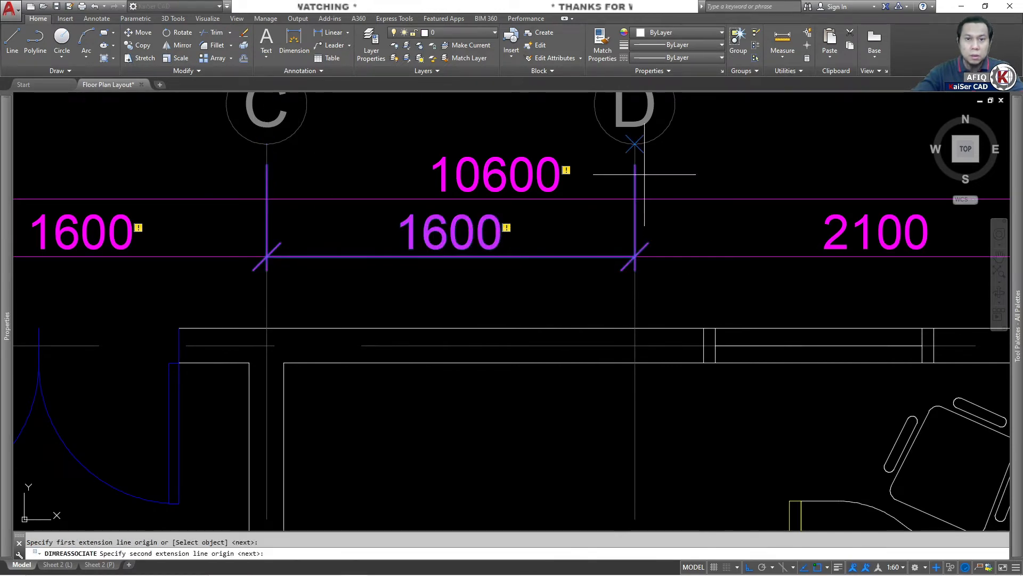
Reassociate the overall horizontal dimension with gridlines A and F.
scroll(562, 235, "down", 2)
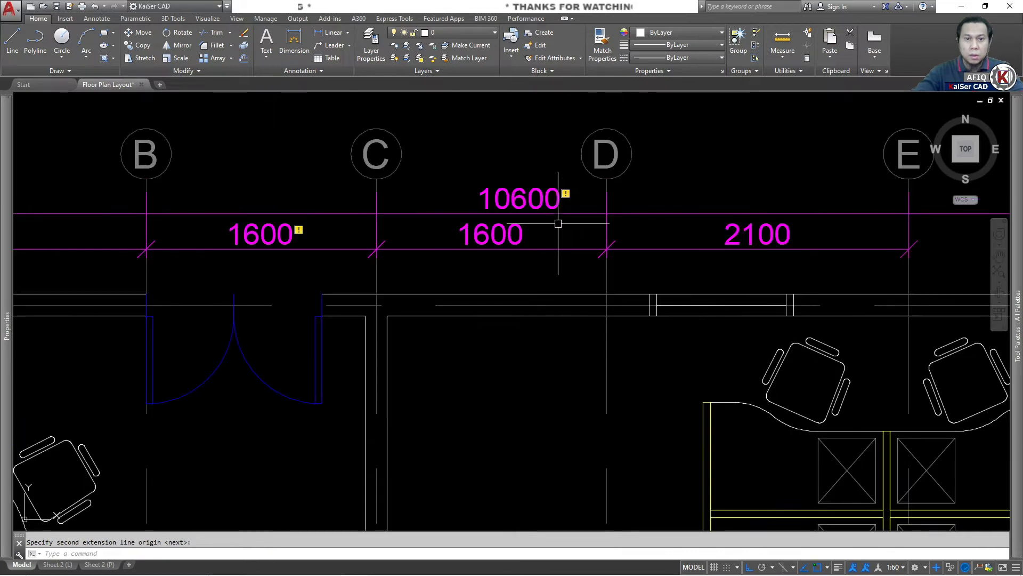
left_click(566, 194)
left_click(588, 201)
scroll(542, 262, "down", 2)
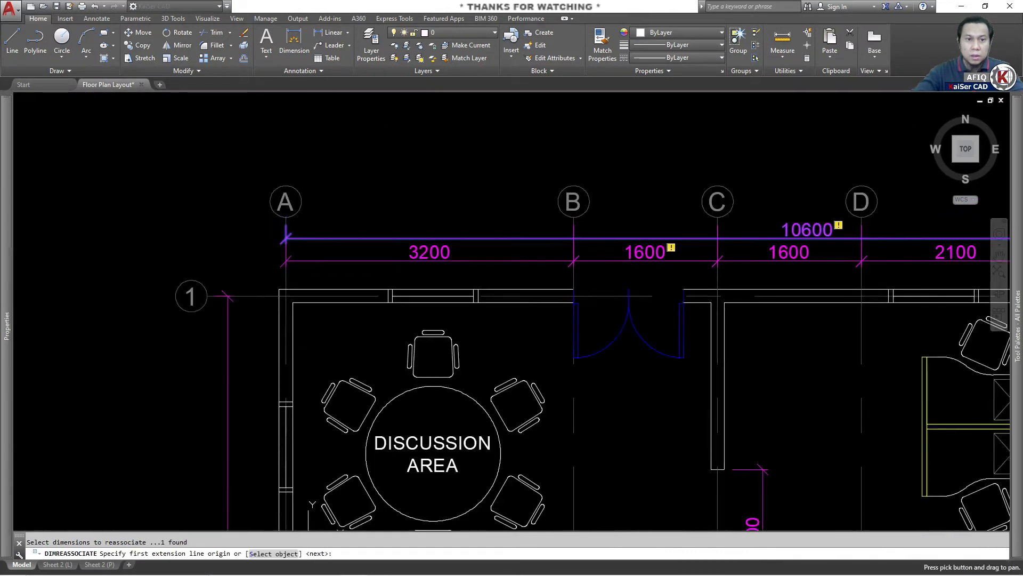
left_click(282, 219)
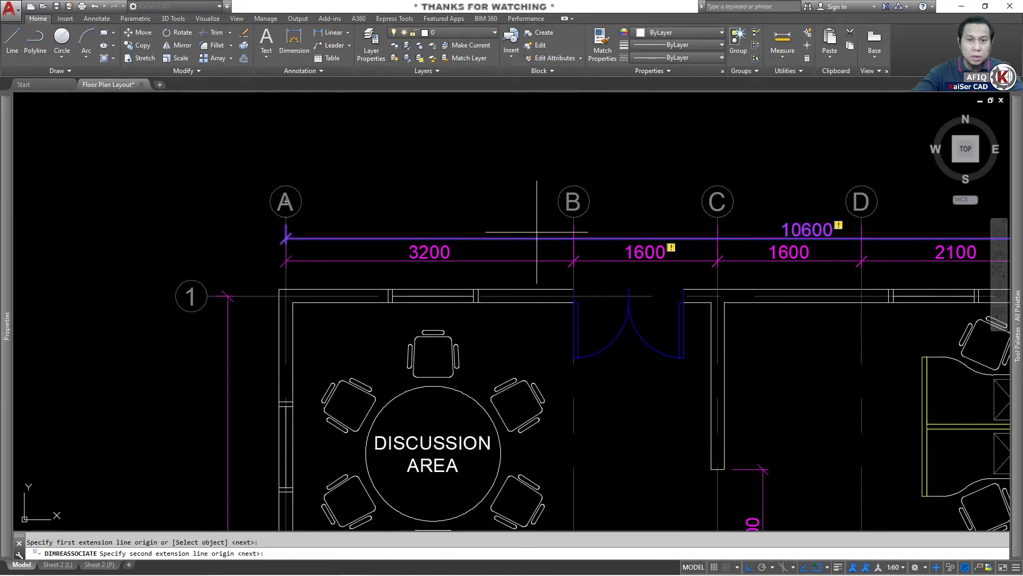
middle_click_drag(936, 251, 537, 232)
left_click(844, 203)
Reassociate the dimension between gridlines B and C with those gridlines.
left_click(271, 228)
left_click(297, 231)
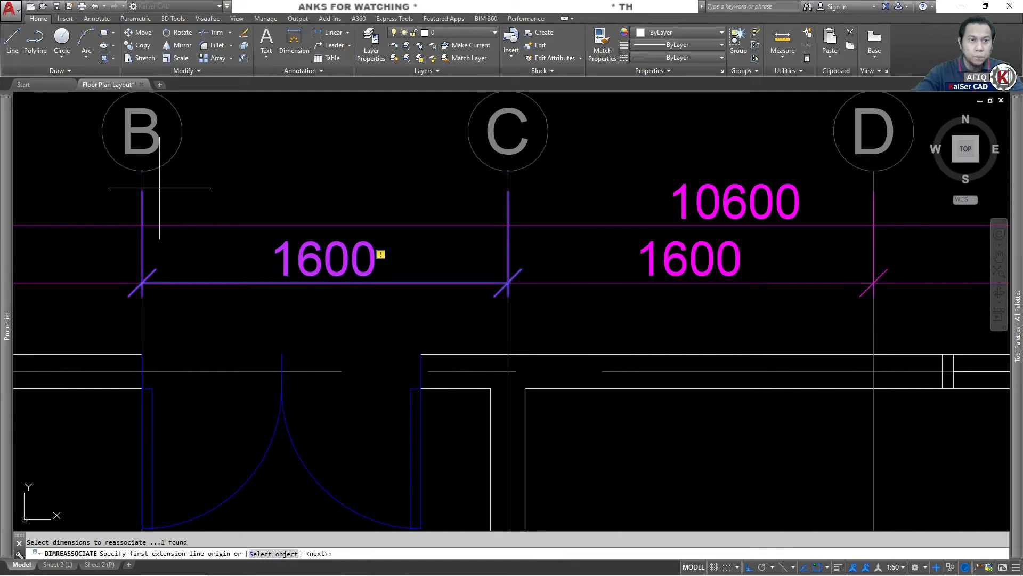
left_click(144, 181)
left_click(508, 170)
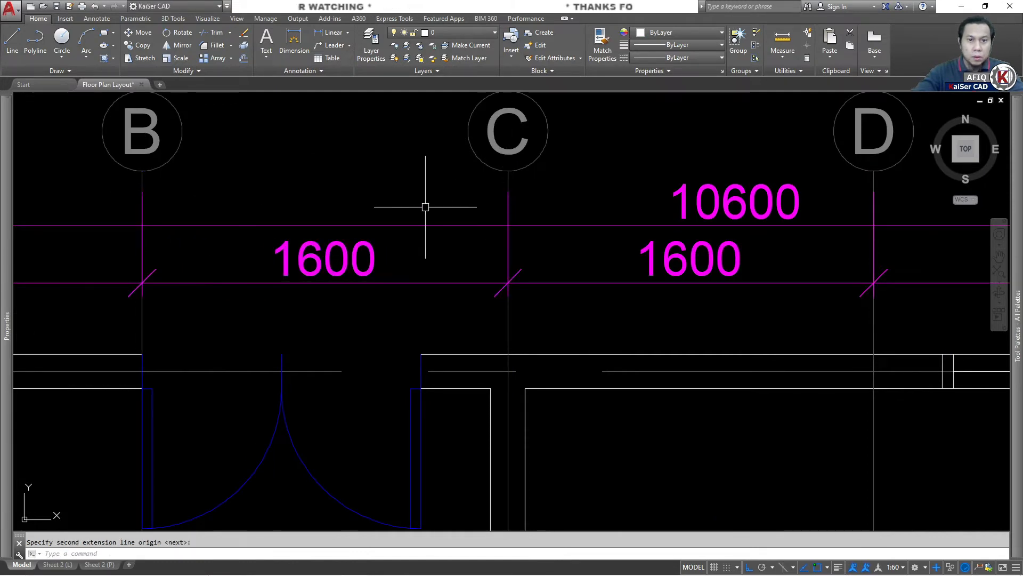
Reassociate the overall vertical dimension with gridlines 3 and 1.
scroll(389, 160, "down", 8)
scroll(263, 319, "up", 2)
middle_click_drag(263, 318, 315, 268)
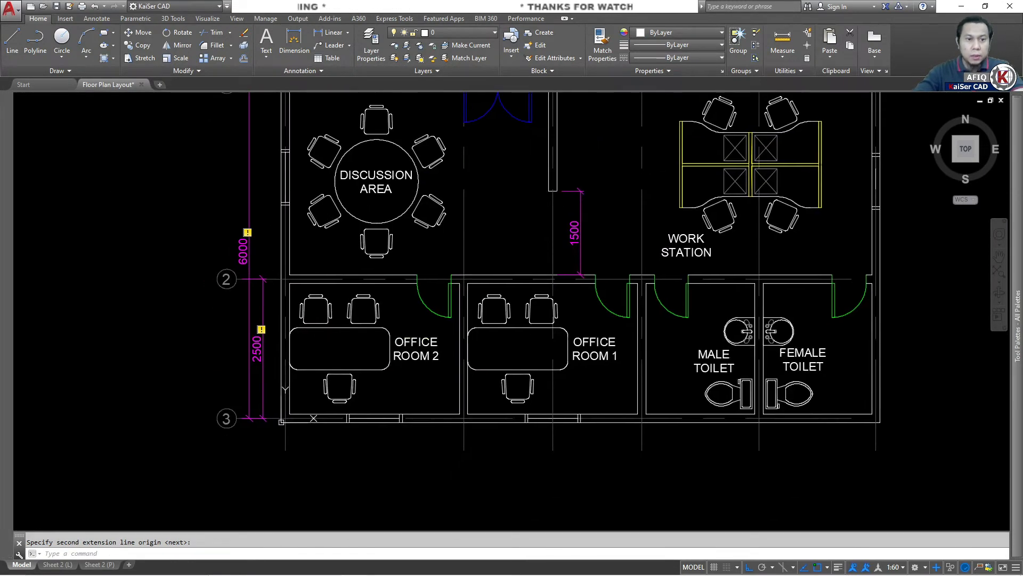
left_click(247, 232)
left_click(279, 239)
scroll(244, 445, "up", 6)
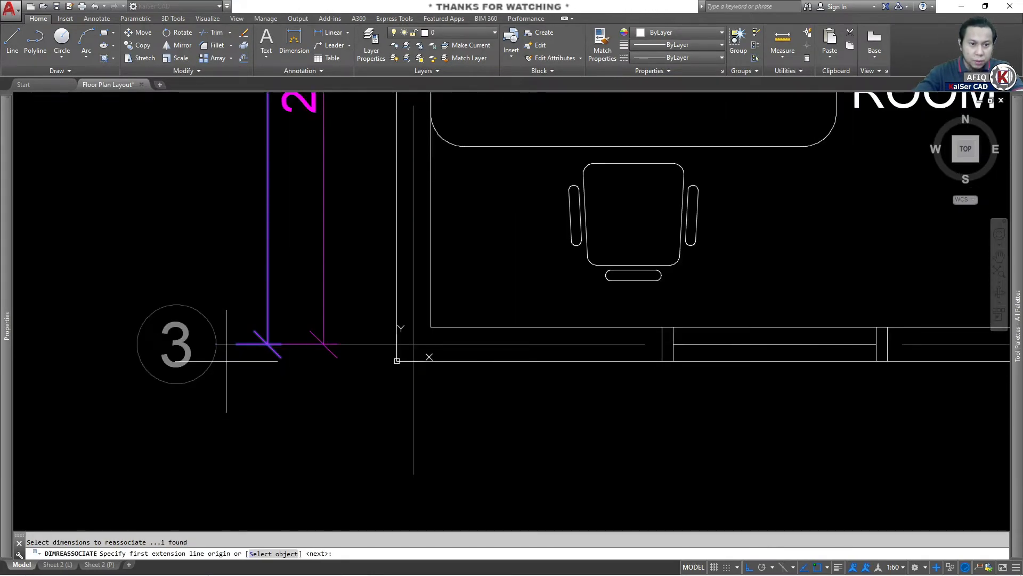
left_click(226, 344)
scroll(226, 344, "down", 6)
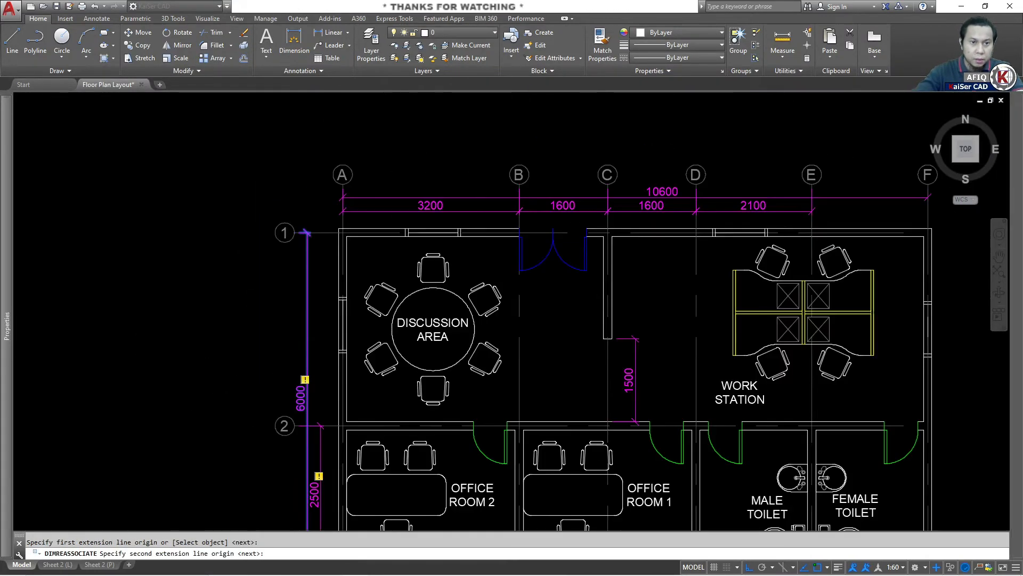
scroll(291, 215, "up", 4)
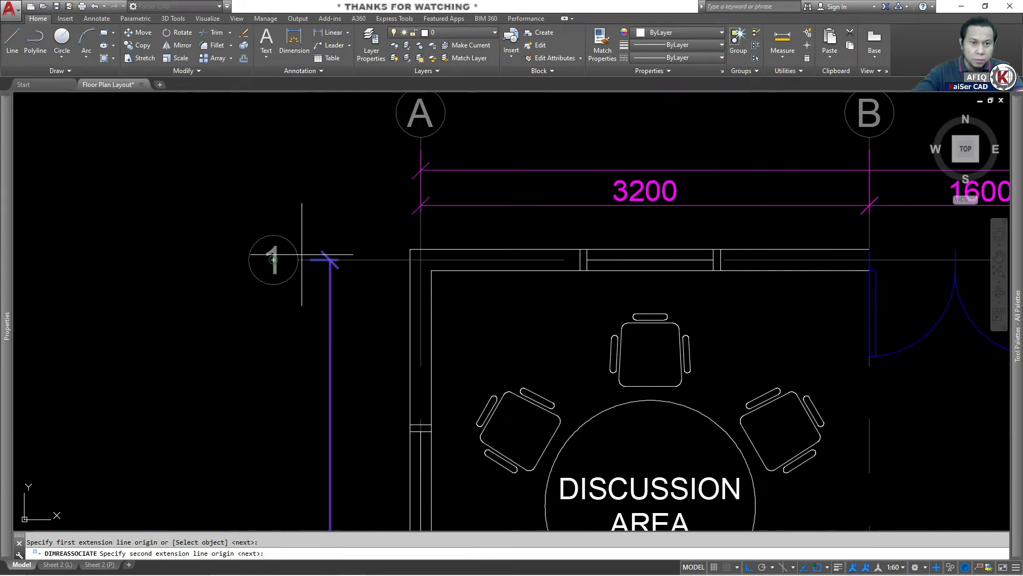
left_click(331, 259)
Reassociate the vertical dimension beside Office Room 2 with gridlines 3 and 2.
middle_click_drag(349, 462, 437, 140)
middle_click_drag(446, 359, 433, 137)
left_click(429, 343)
left_click(455, 351)
middle_click_drag(446, 442, 529, 139)
left_click(463, 252)
middle_click_drag(467, 264, 470, 567)
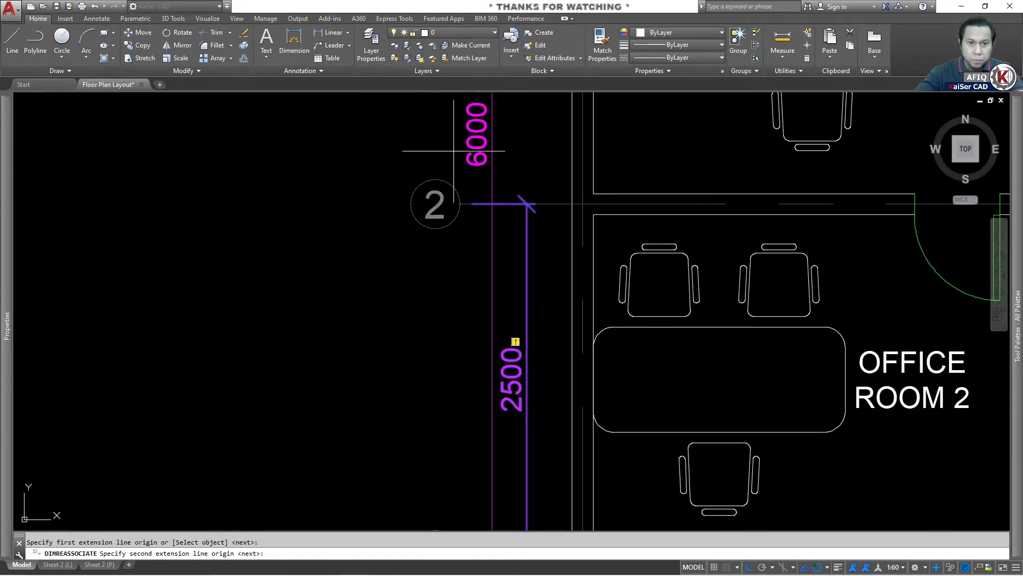
left_click(464, 203)
Stretch the plan's lower outer wall, its windows and gridline 3 downward by 1000.
scroll(320, 200, "down", 4)
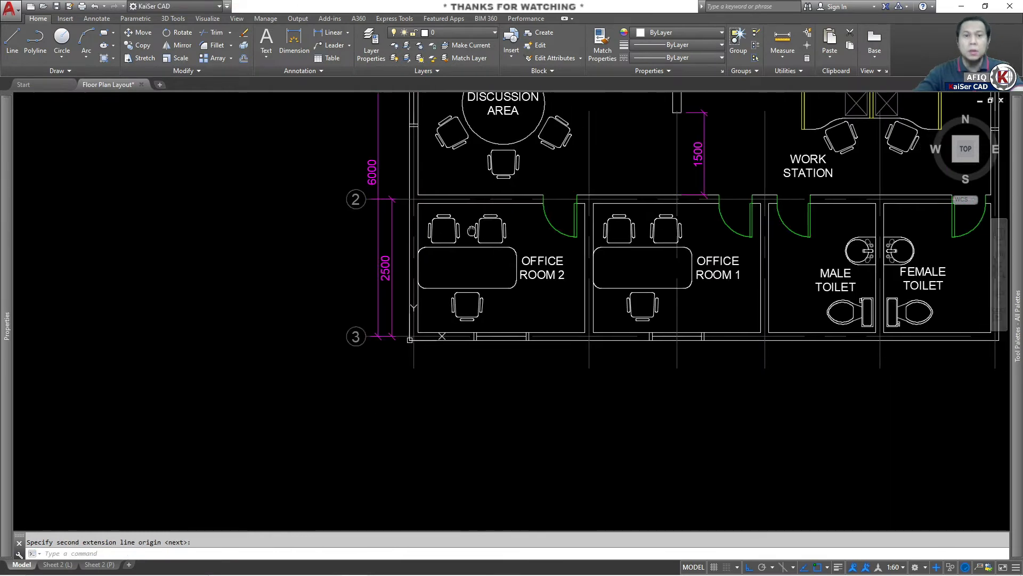
middle_click_drag(490, 271, 448, 261)
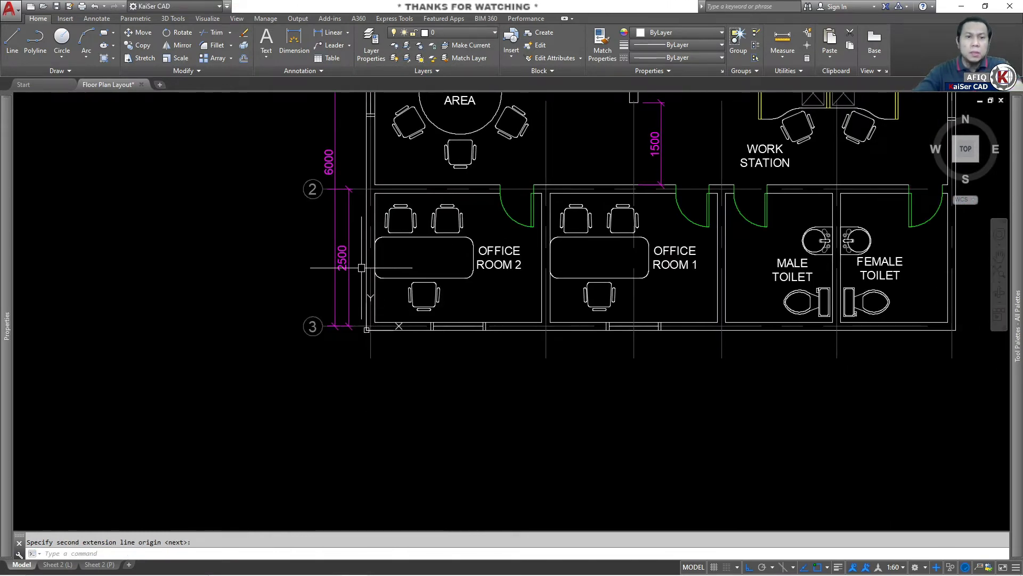
middle_click_drag(685, 359, 545, 349)
key("Escape")
type("s")
key("Return")
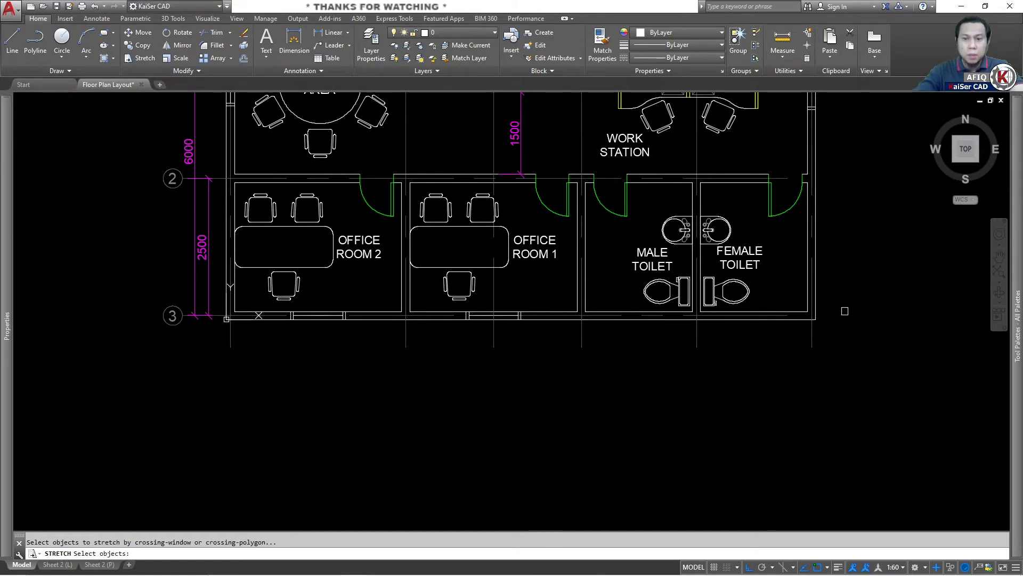
left_click(837, 303)
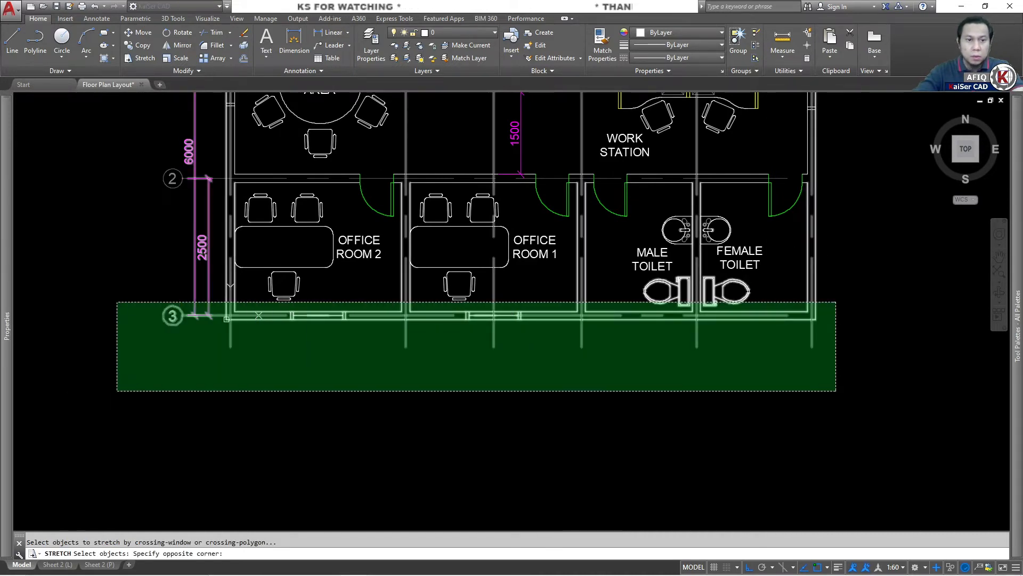
left_click(120, 442)
key("Return")
left_click(857, 354)
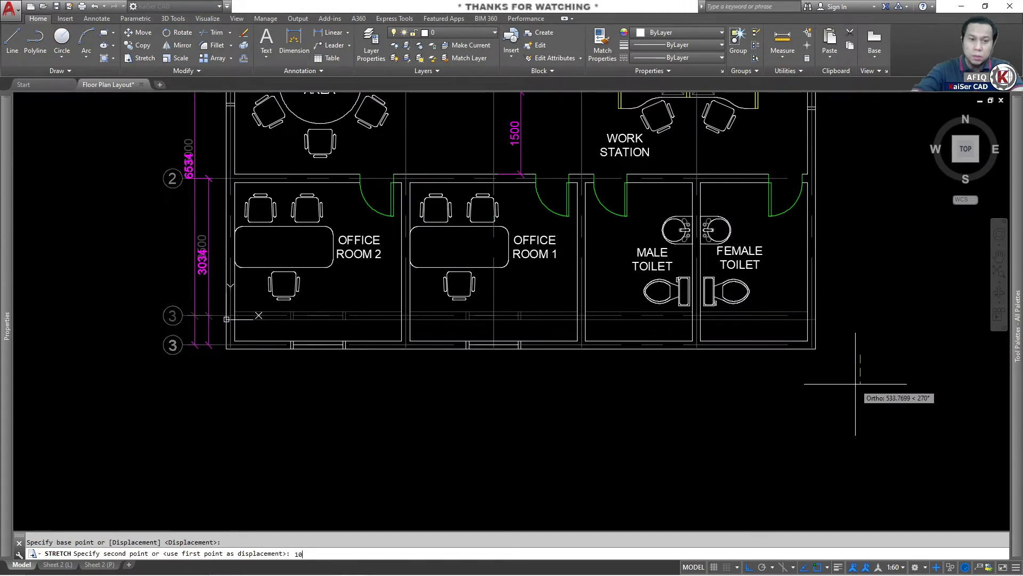
key("Return")
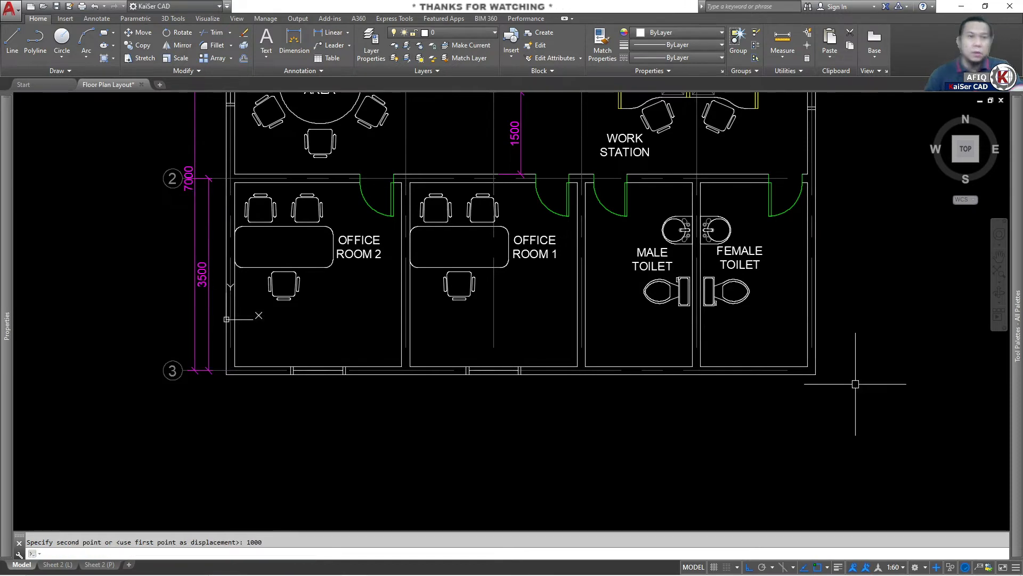
key("Return")
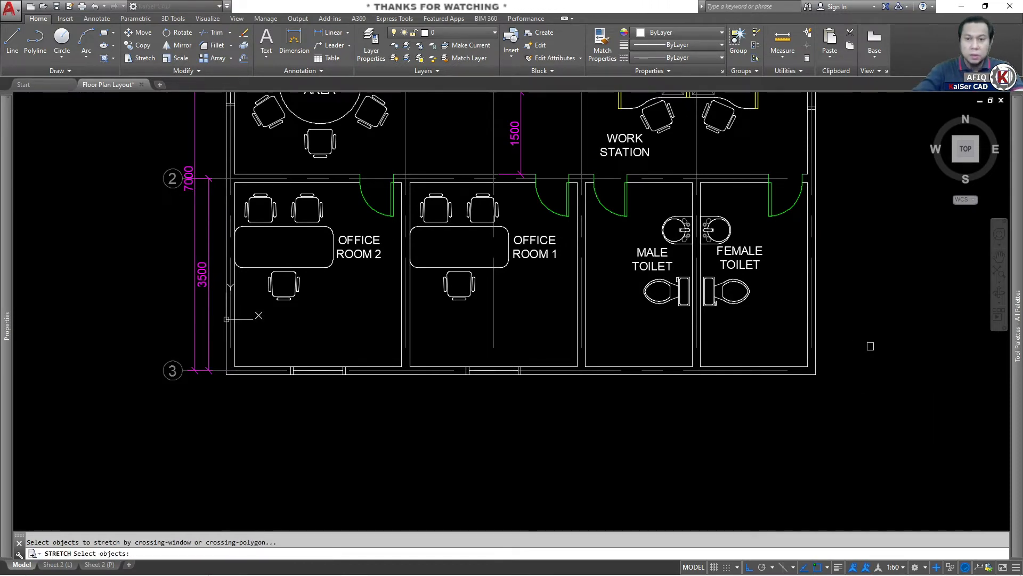
left_click(867, 344)
left_click(119, 439)
key("Return")
left_click(118, 347)
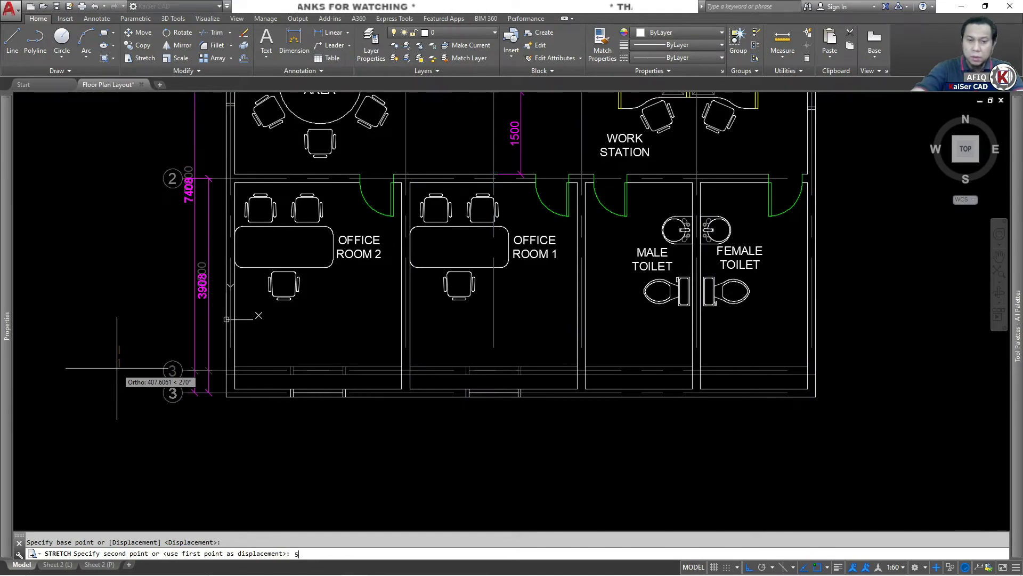
key("Return")
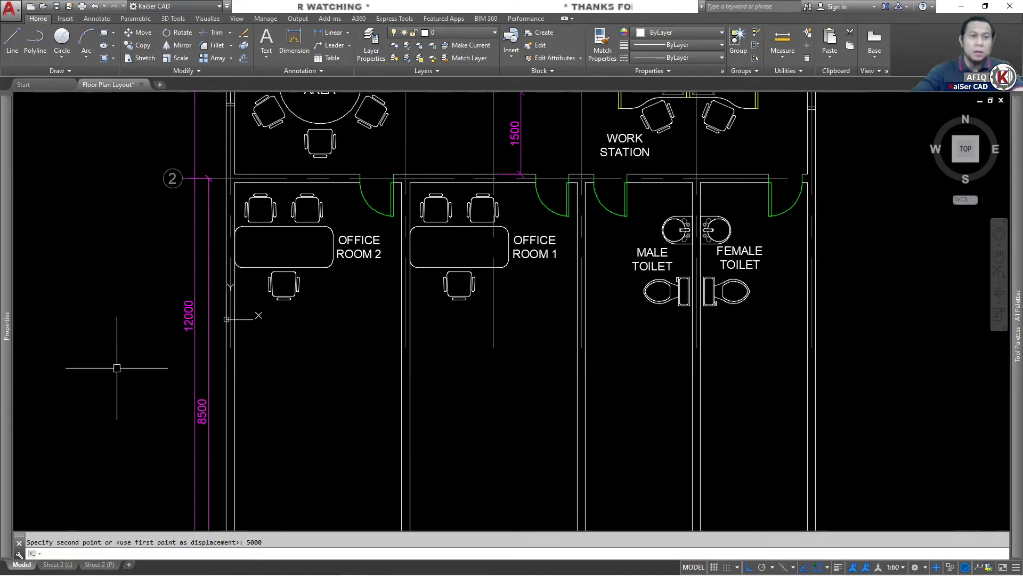
key("ctrl+z")
Stretch the plan's lower outer wall, its windows and gridline 3 downward by a further 500.
key("Return")
left_click(850, 349)
left_click(40, 477)
key("Return")
left_click(107, 331)
type("5")
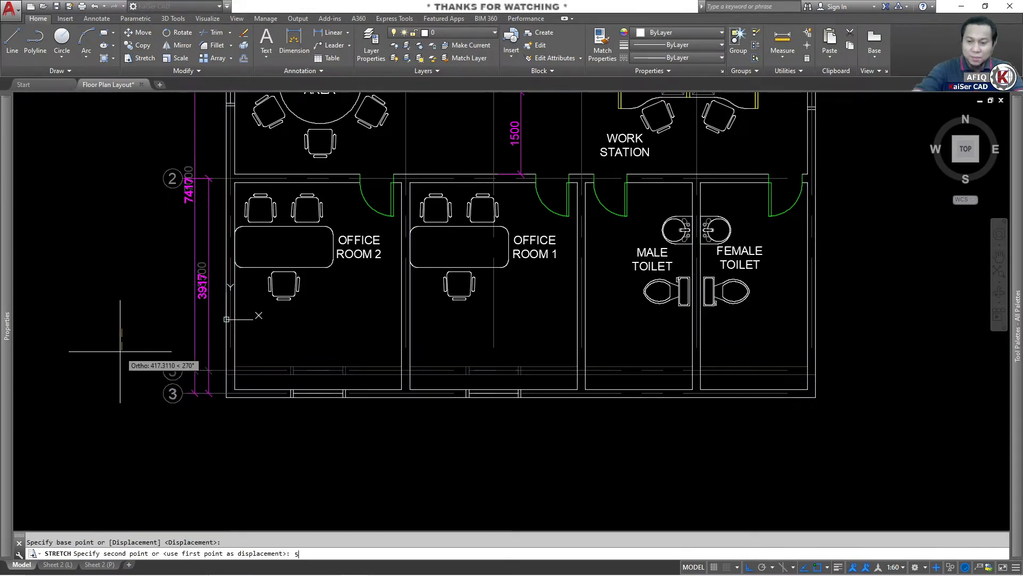
type("00")
key("Return")
Move the desks and chairs of Office Room 1 and Office Room 2 straight down, clear of the room labels.
middle_click_drag(205, 293, 211, 310)
scroll(195, 229, "up", 2)
scroll(192, 225, "down", 2)
middle_click_drag(353, 283, 312, 287)
type("m")
key("Return")
left_click(445, 285)
left_click(295, 269)
key("Return")
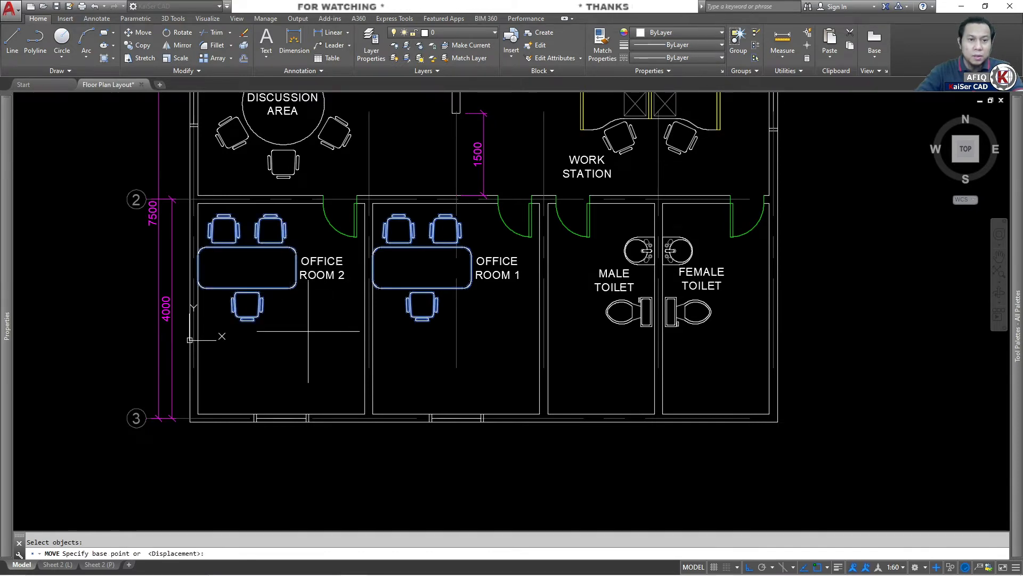
left_click(325, 303)
key("Escape")
scroll(632, 336, "up", 5)
Move the toilet bowl in the Male Toilet straight down, away from the room label.
type("m")
key("Return")
left_click(613, 290)
key("Return")
scroll(607, 335, "down", 2)
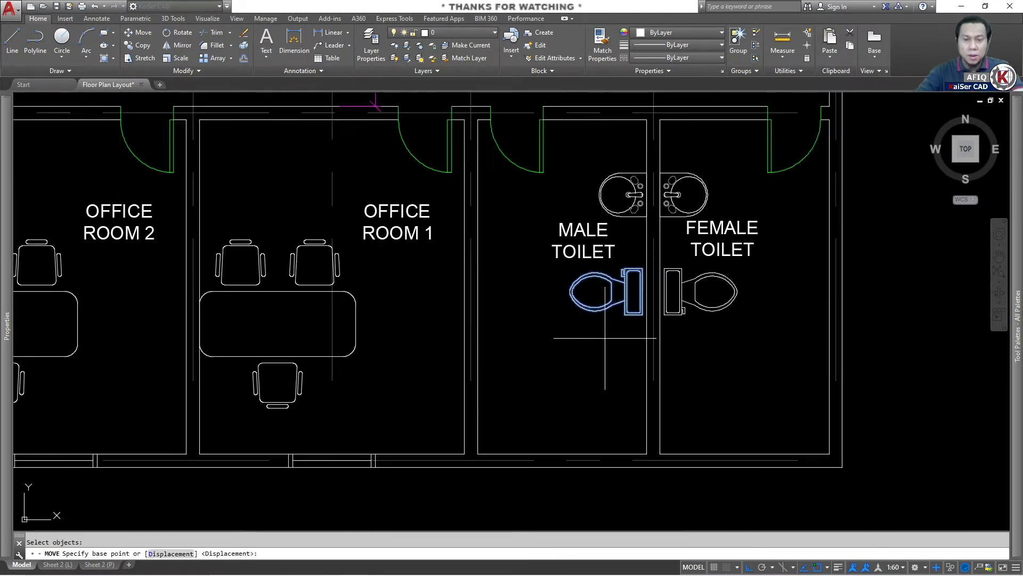
middle_click_drag(607, 338, 605, 283)
left_click(883, 296)
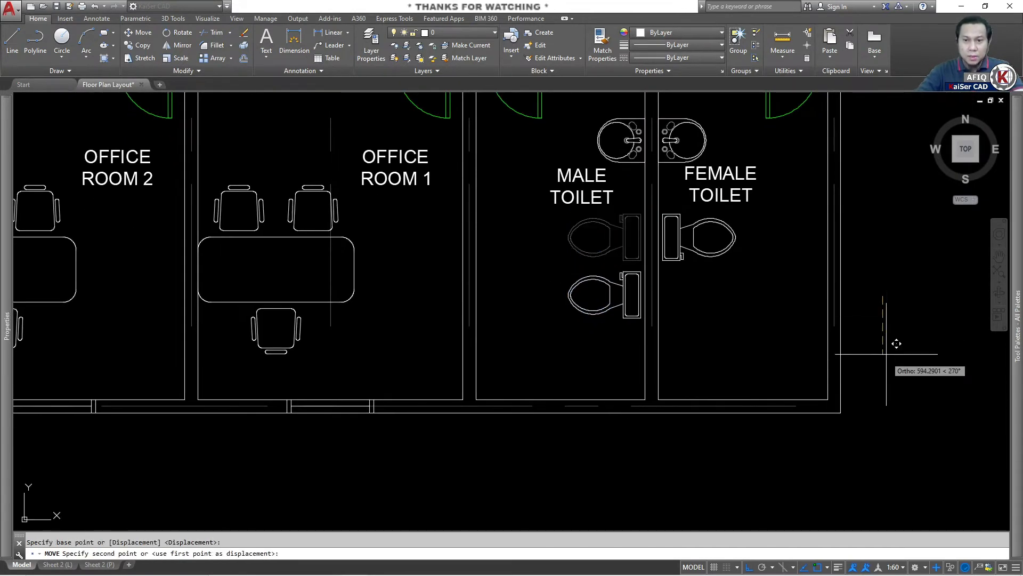
left_click(896, 389)
key("Escape")
Rotate the Male Toilet's toilet bowl 90 degrees clockwise so its tank faces the lower wall.
type("r")
key("Return")
left_click(602, 337)
key("Return")
left_click(698, 338)
left_click(698, 362)
Move the rotated toilet bowl by its tank to the midpoint of the Male Toilet's lower wall.
type("m")
key("Return")
left_click(702, 273)
key("Return")
left_click(696, 274)
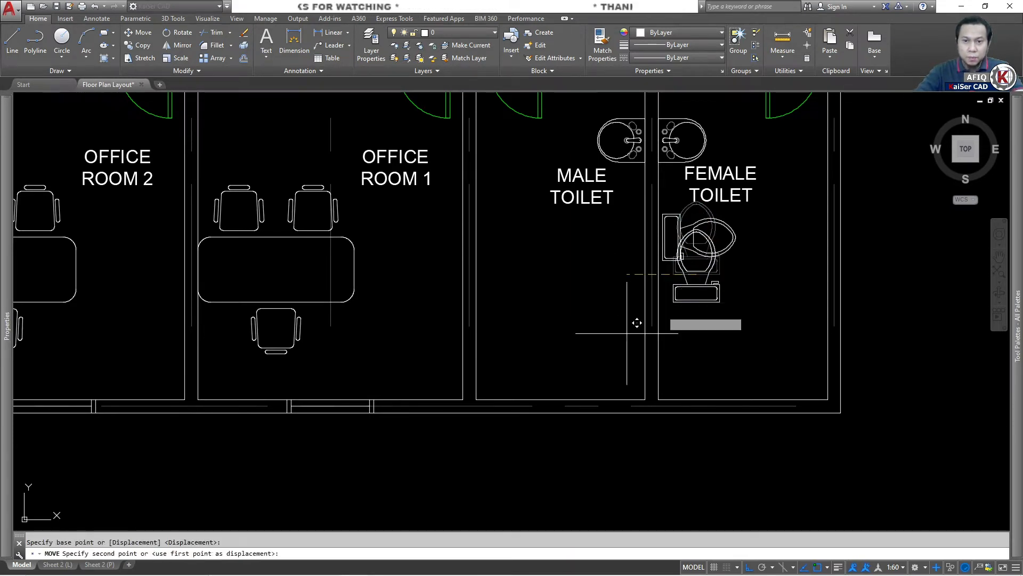
left_click(561, 398)
Move the Female Toilet's toilet bowl horizontally away from the partition wall.
key("Return")
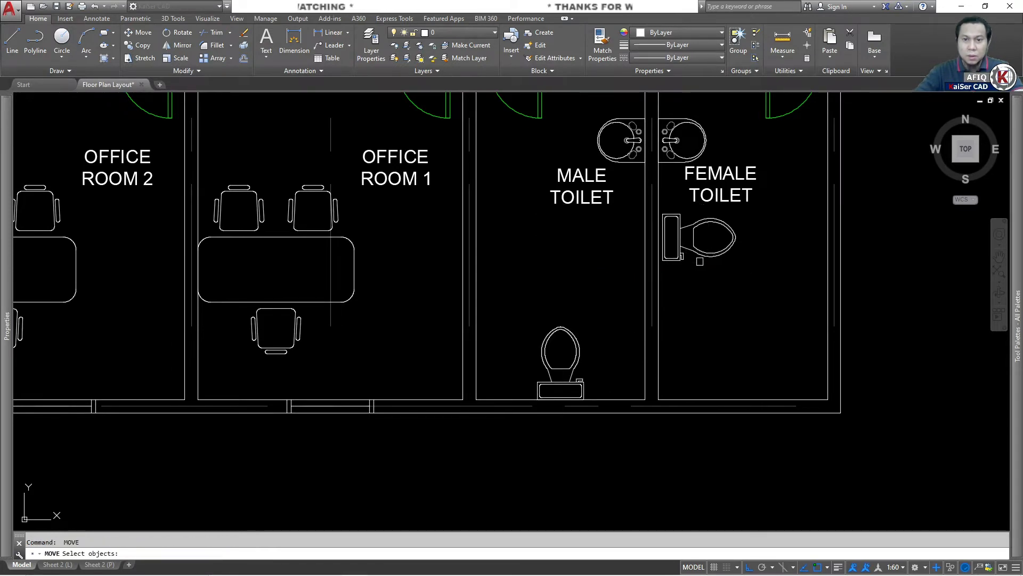
left_click(700, 256)
key("Return")
left_click(705, 300)
key("Escape")
Rotate the Female Toilet's toilet bowl 90 degrees counterclockwise so its tank faces the lower wall.
type("ro")
key("Return")
left_click(724, 260)
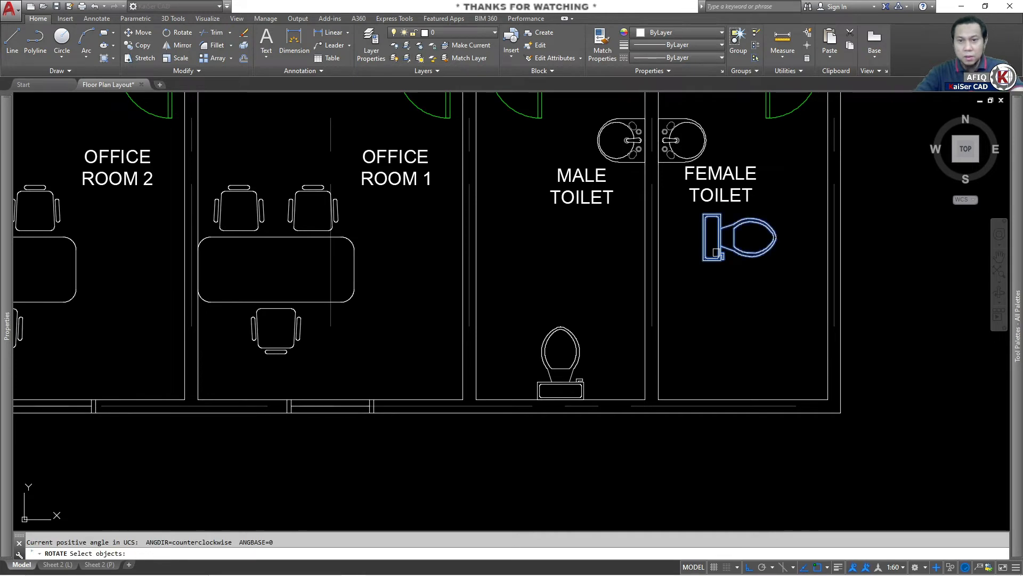
key("Return")
left_click(740, 290)
left_click(738, 276)
Move the rotated toilet bowl by its tank to the midpoint of the Female Toilet's lower wall.
type("m")
key("Return")
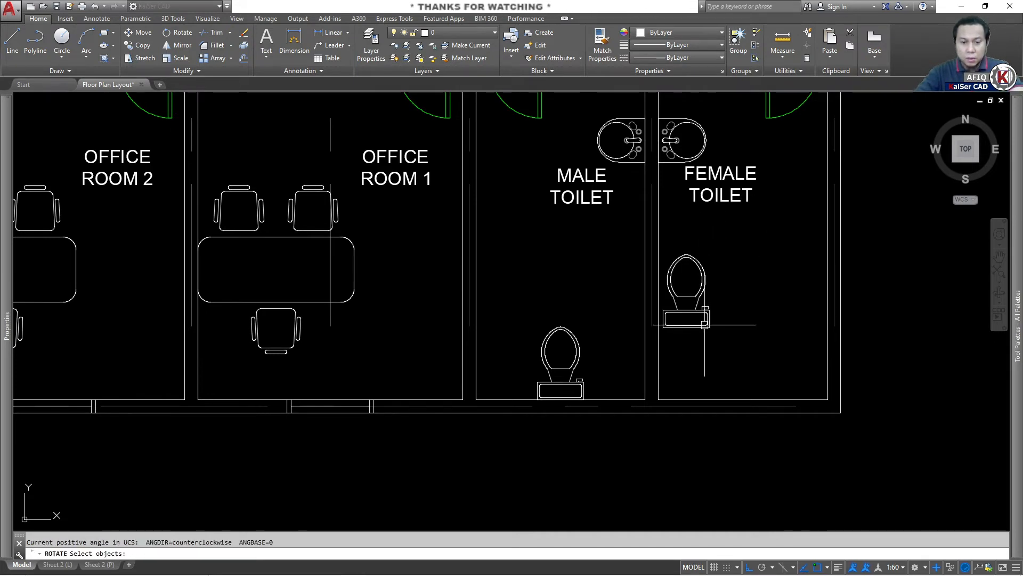
left_click(690, 328)
key("Return")
left_click(689, 328)
key("Return")
left_click(688, 327)
type("m")
key("Return")
left_click(687, 328)
left_click(747, 392)
key("Escape")
Save the revised plan as Floor Plan Layout-R01 in the client's own Client folder and close the drawing.
scroll(578, 272, "down", 4)
middle_click_drag(579, 273, 569, 413)
middle_click(549, 301)
middle_click(549, 301)
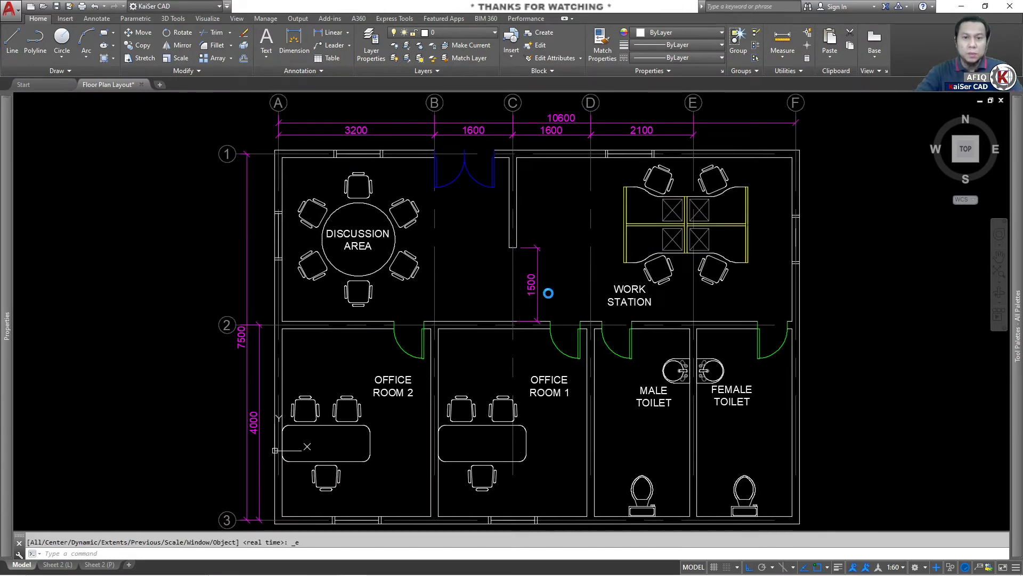
key("ctrl+shift+s")
left_click(519, 382)
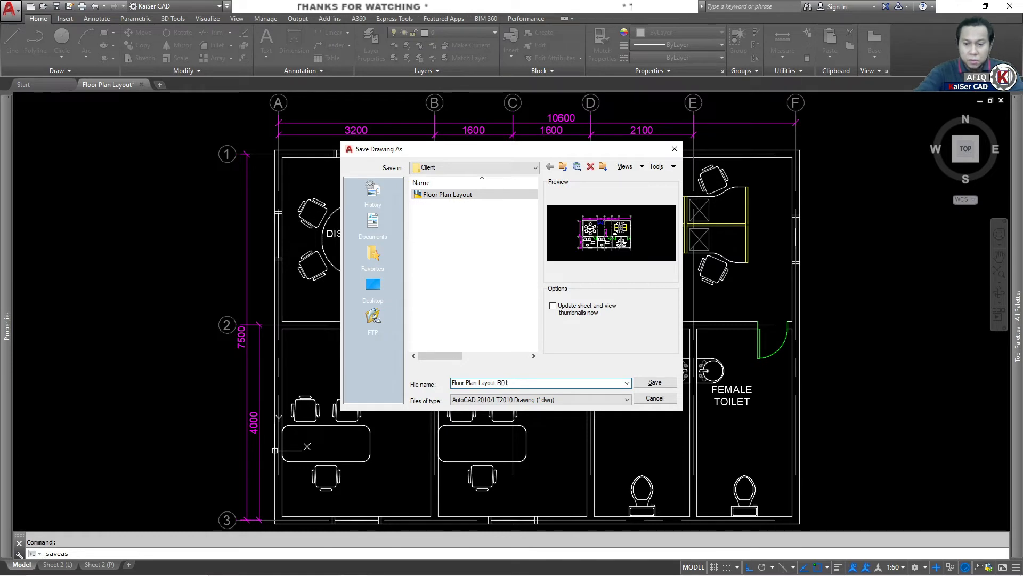
left_click(655, 383)
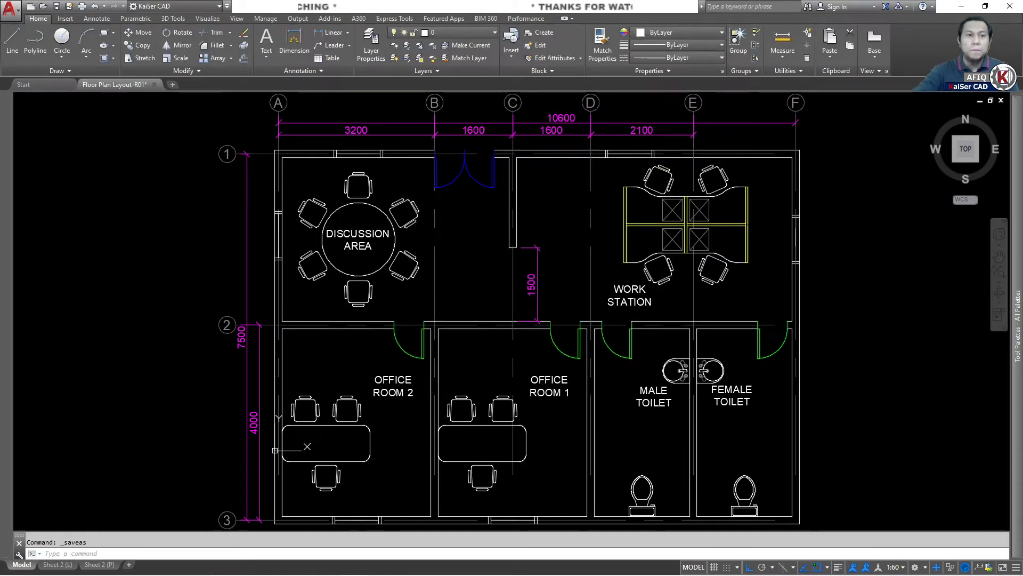
left_click(170, 84)
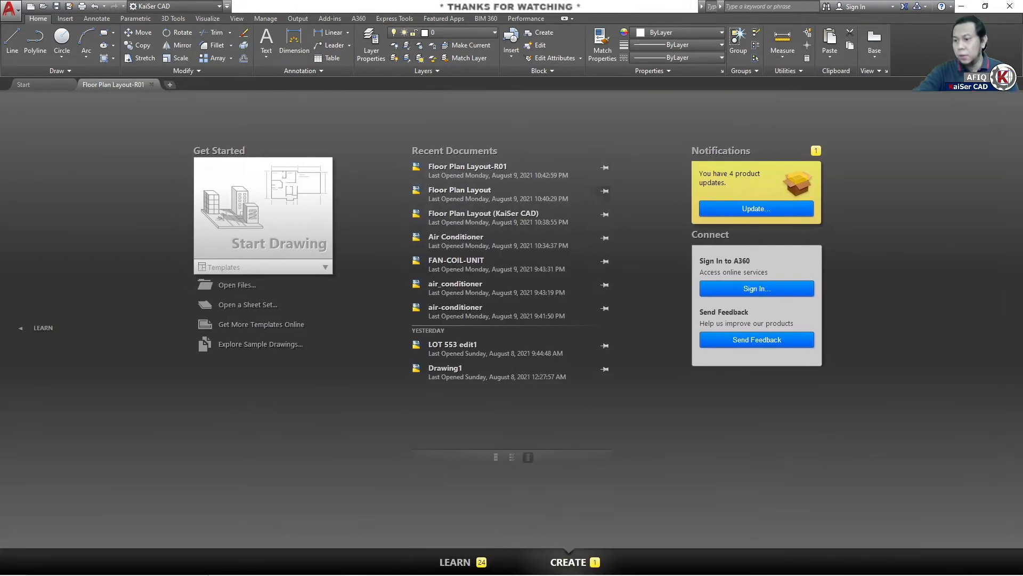
Switch to File Explorer and create a folder named R00 in the Client subfolder of External Reference.
key("alt+Tab")
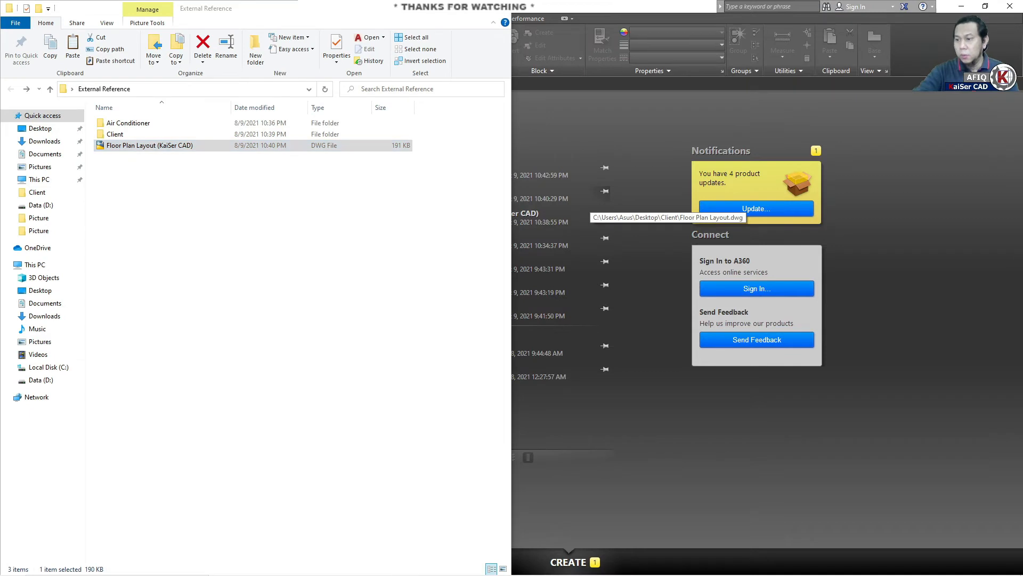
key("alt+Tab")
left_click(820, 333)
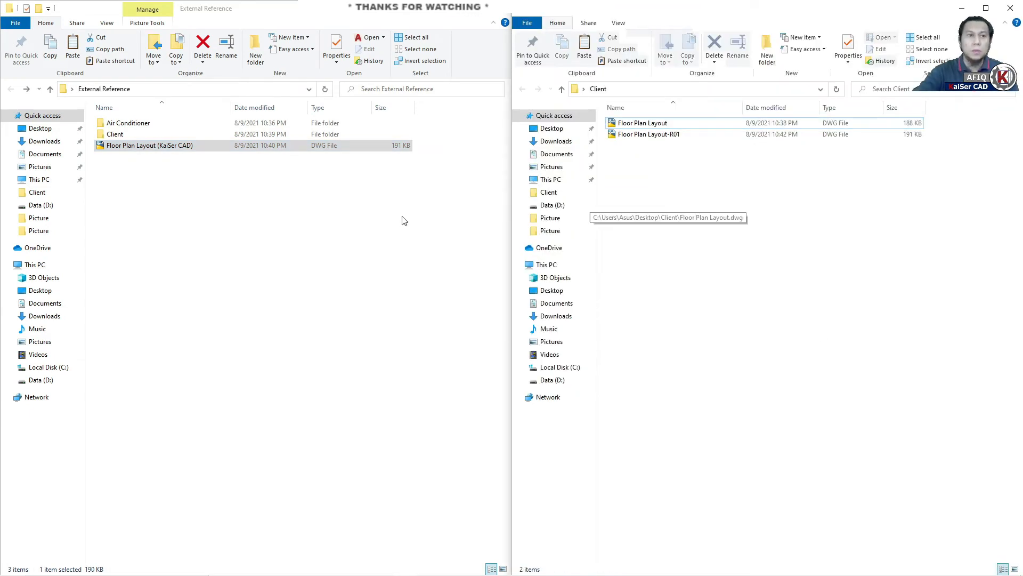
double_click(121, 137)
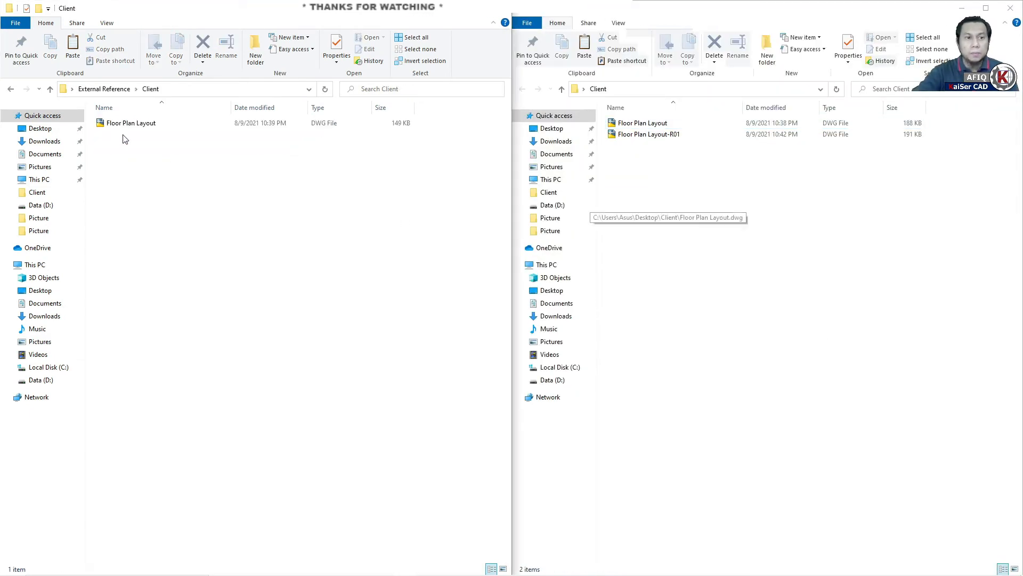
left_click(254, 57)
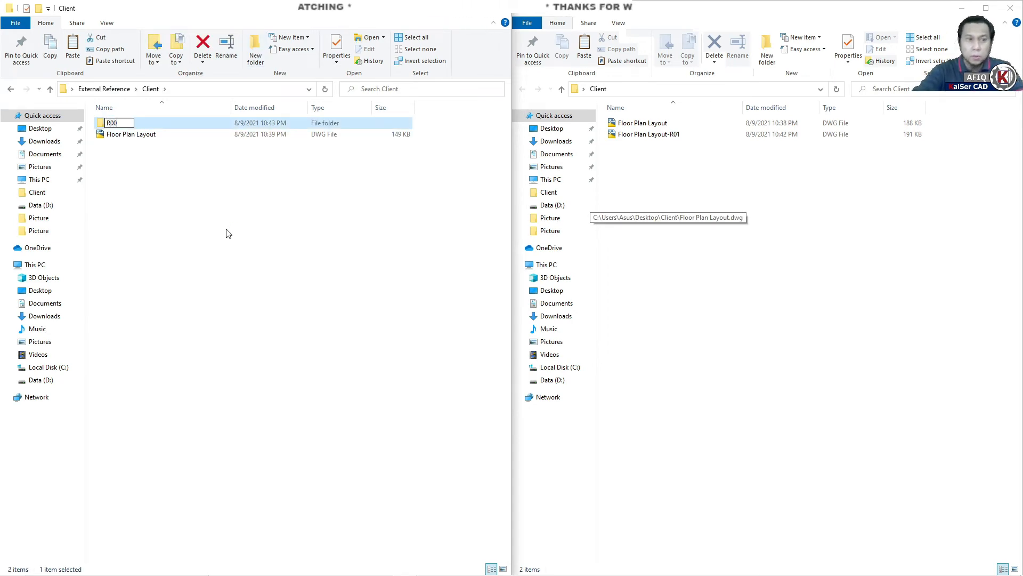
type("R00")
key("Return")
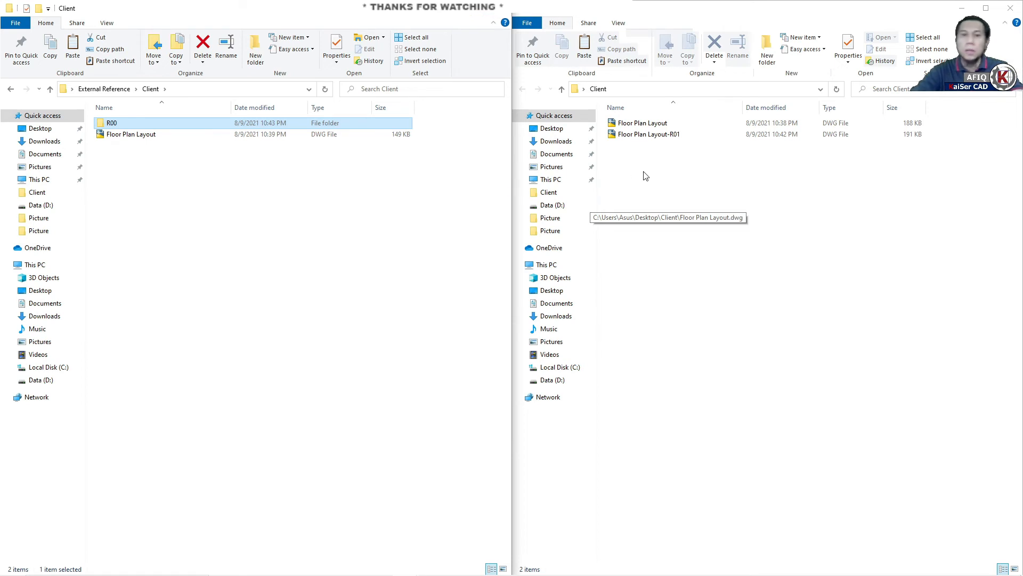
Create a second folder named R01 in the Client subfolder of External Reference.
left_click(647, 136)
left_click(171, 197)
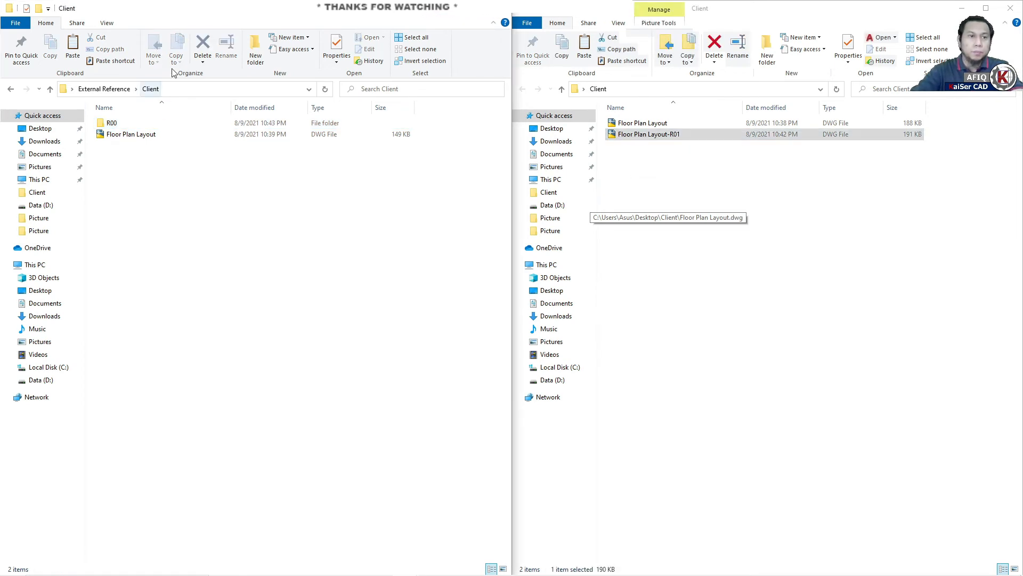
left_click(255, 59)
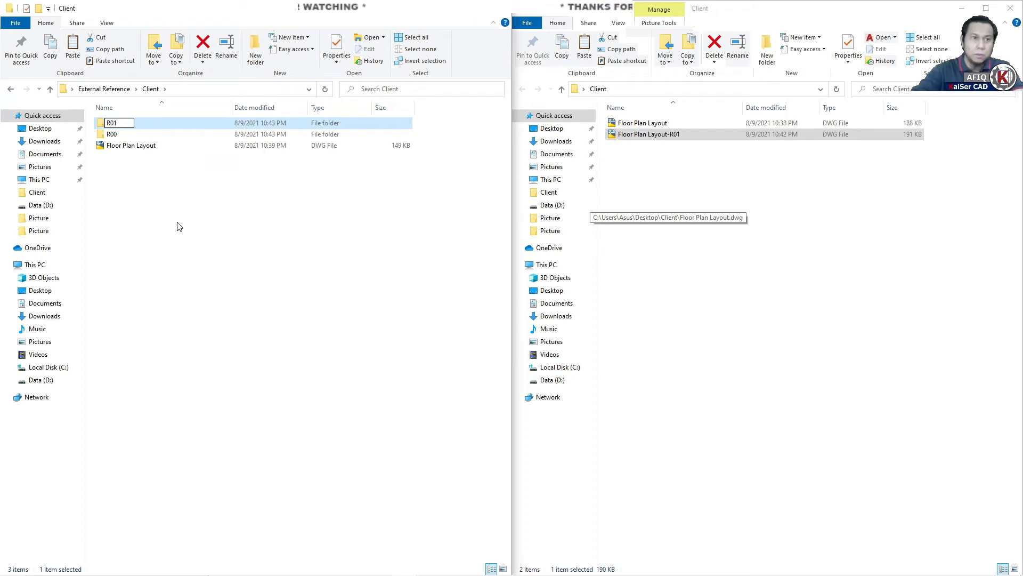
type("R01")
key("Return")
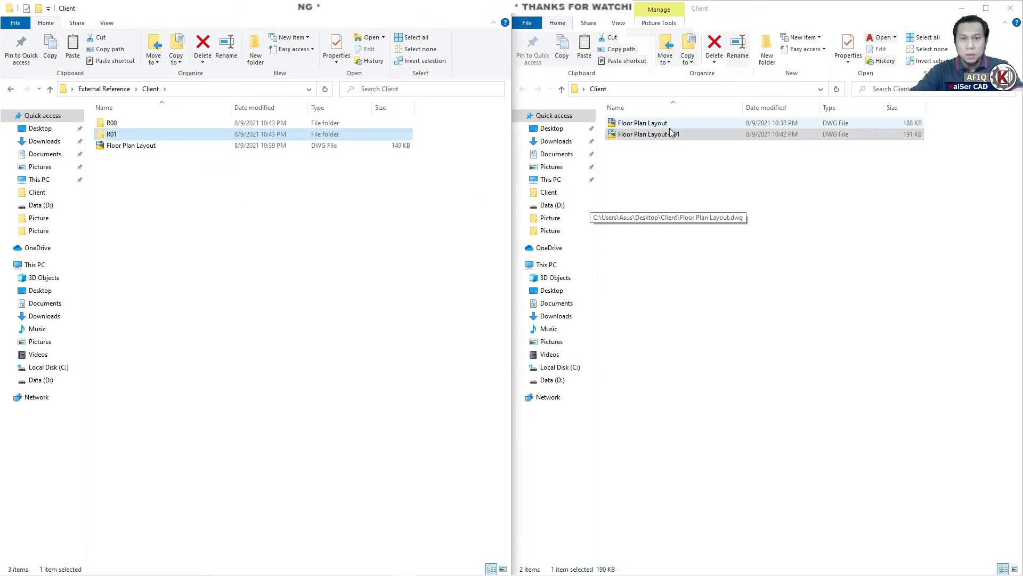
left_click(110, 152)
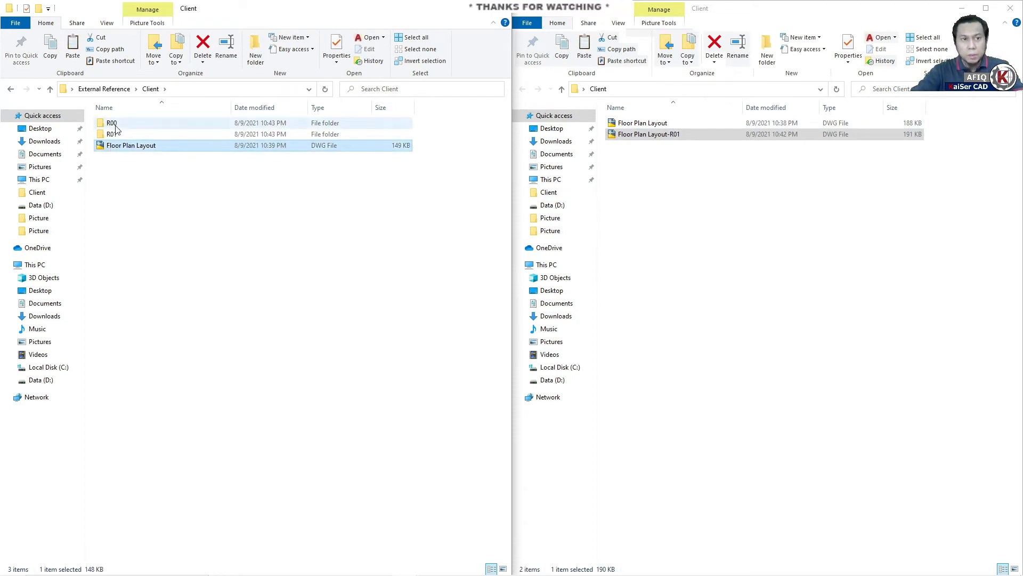
left_click(11, 90)
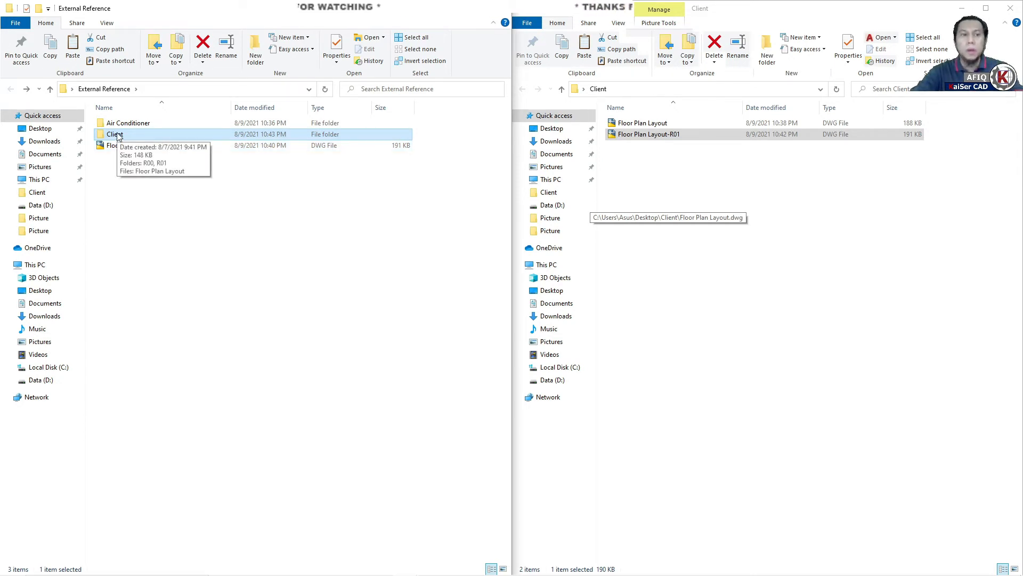
double_click(118, 137)
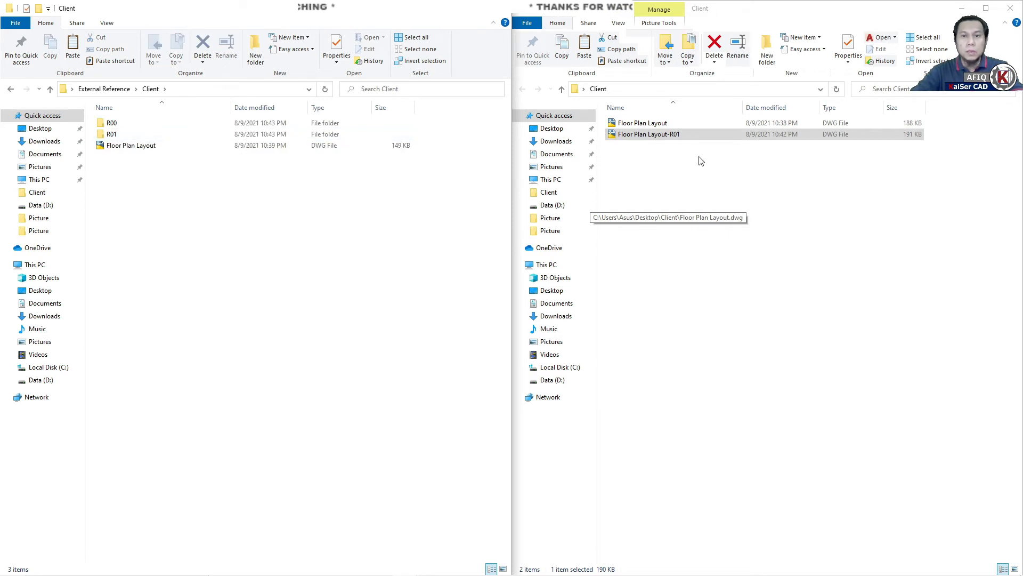
Copy Floor Plan Layout-R01 from the client's folder into the new R01 folder.
left_click(684, 140)
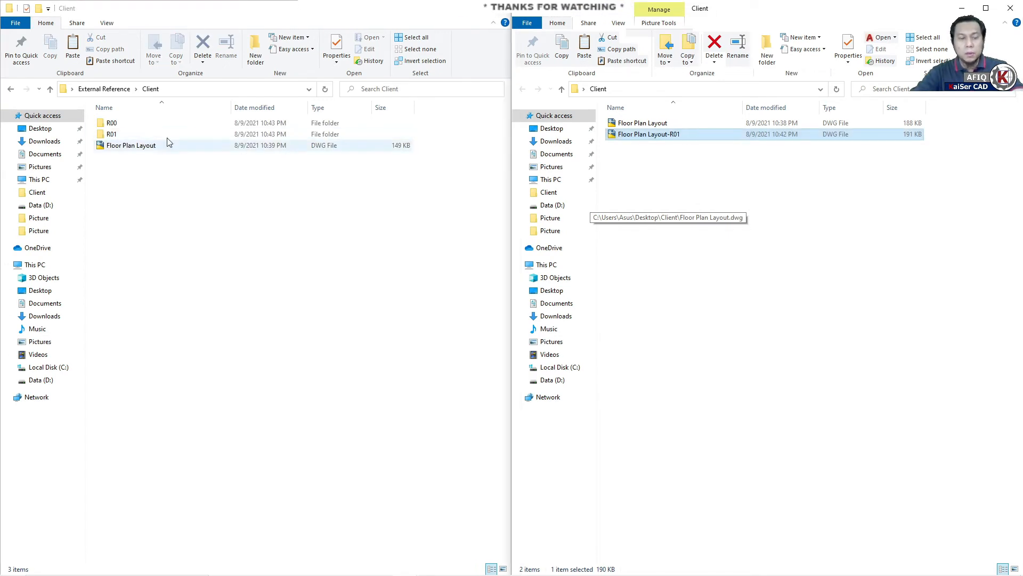
double_click(111, 134)
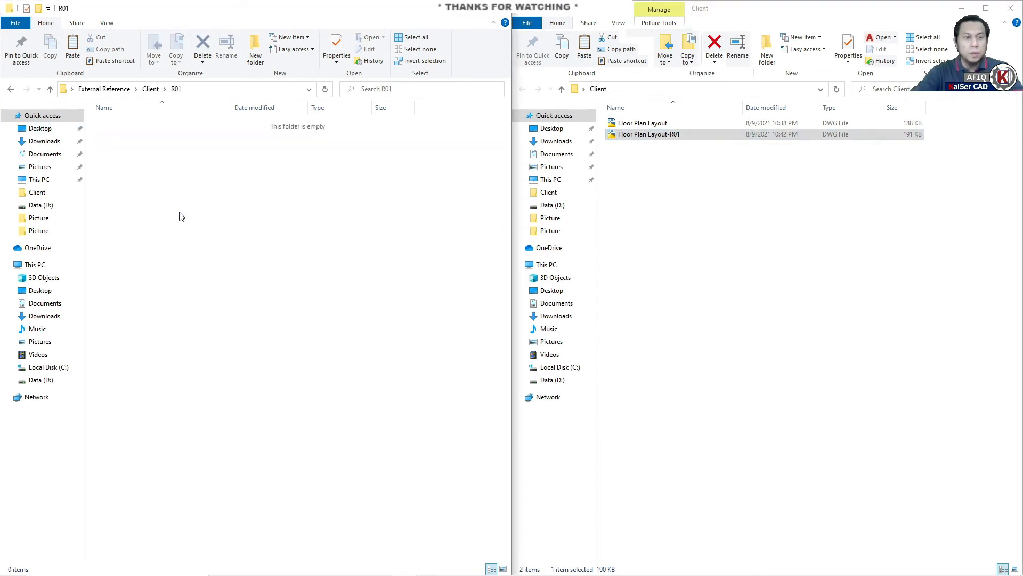
key("ctrl+v")
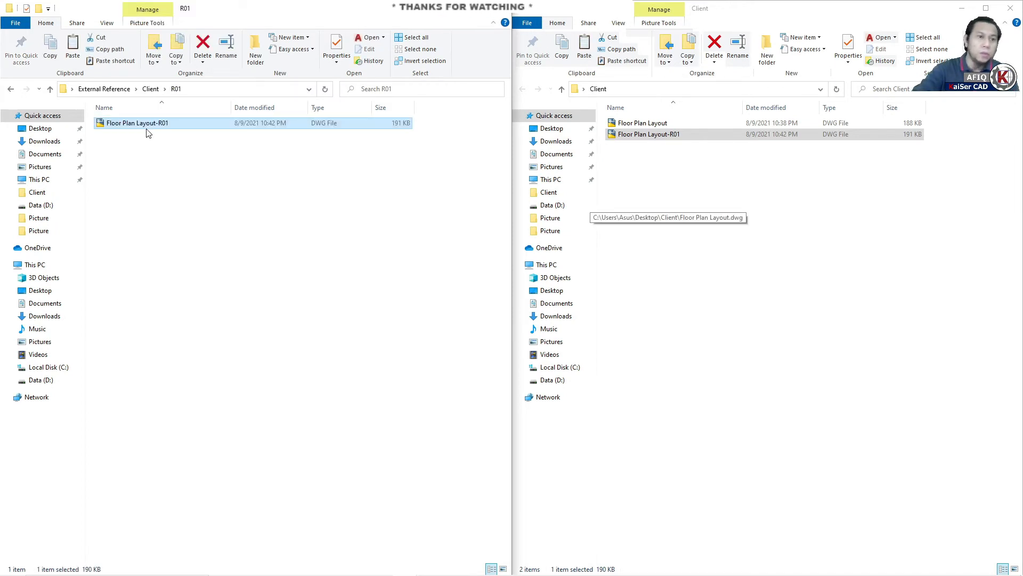
left_click(162, 164)
Open the Floor Plan Layout (KaiSer CAD) drawing from the External Reference folder in AutoCAD.
left_click(11, 90)
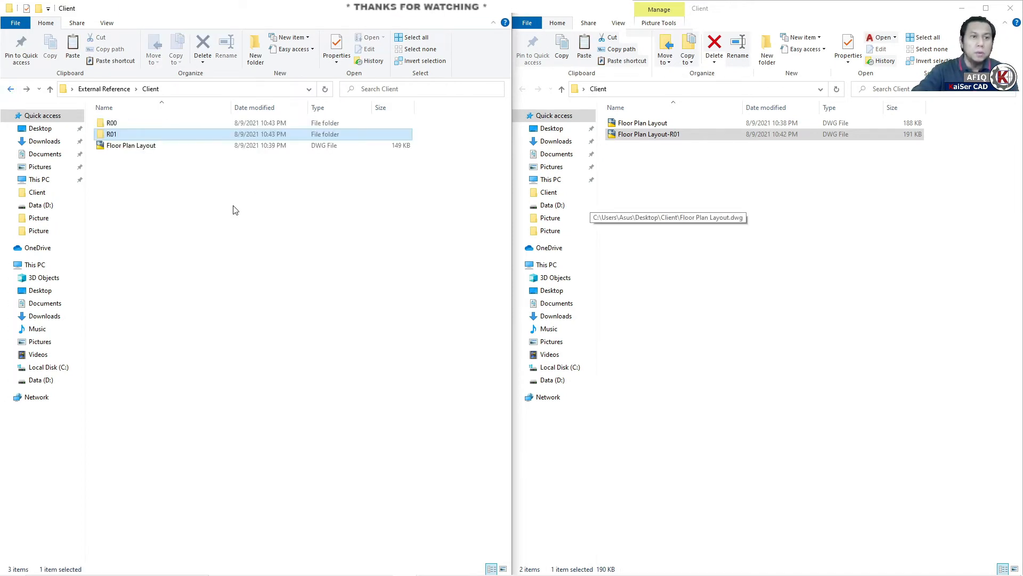
left_click(11, 90)
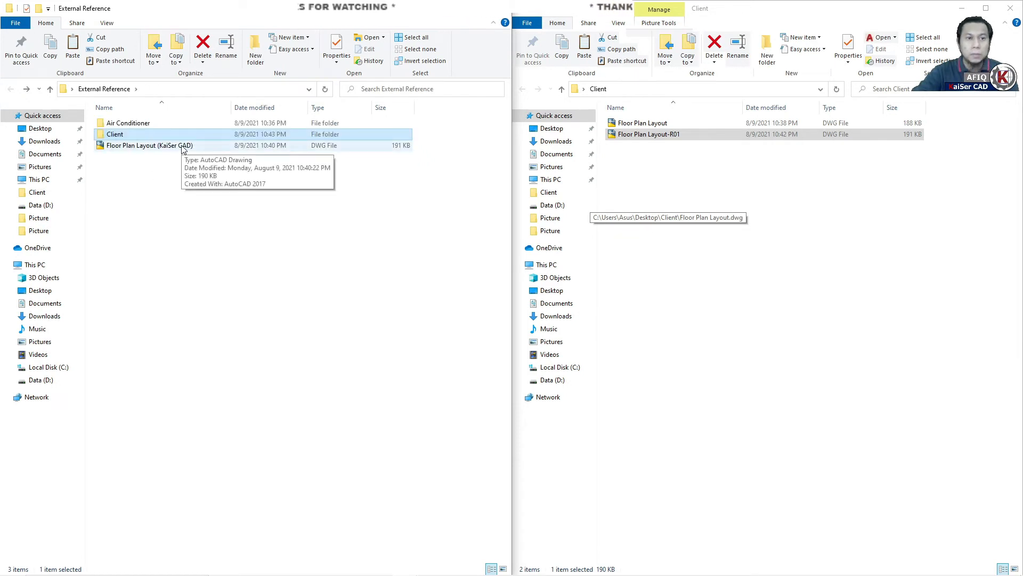
double_click(149, 145)
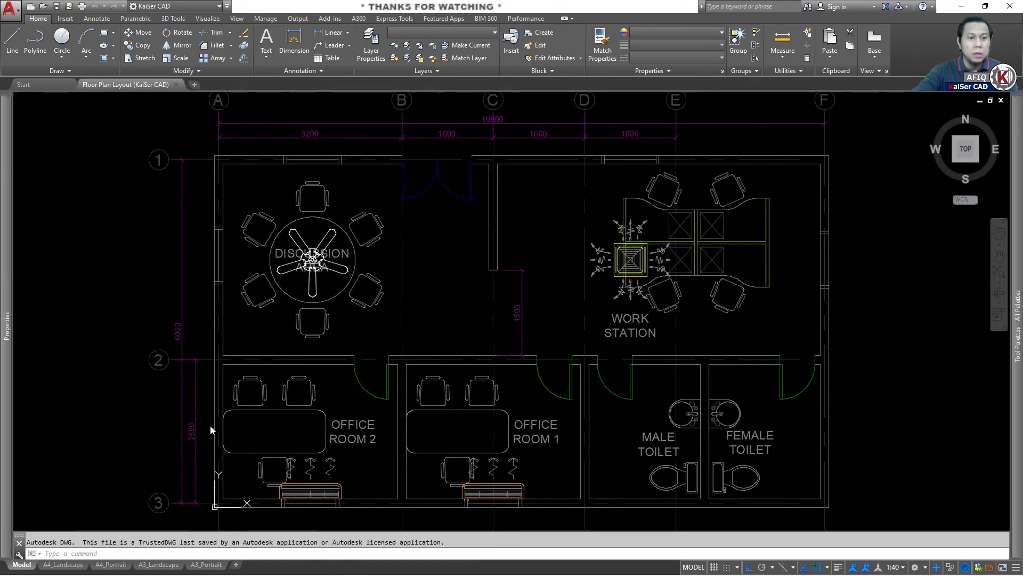
scroll(201, 435, "down", 1)
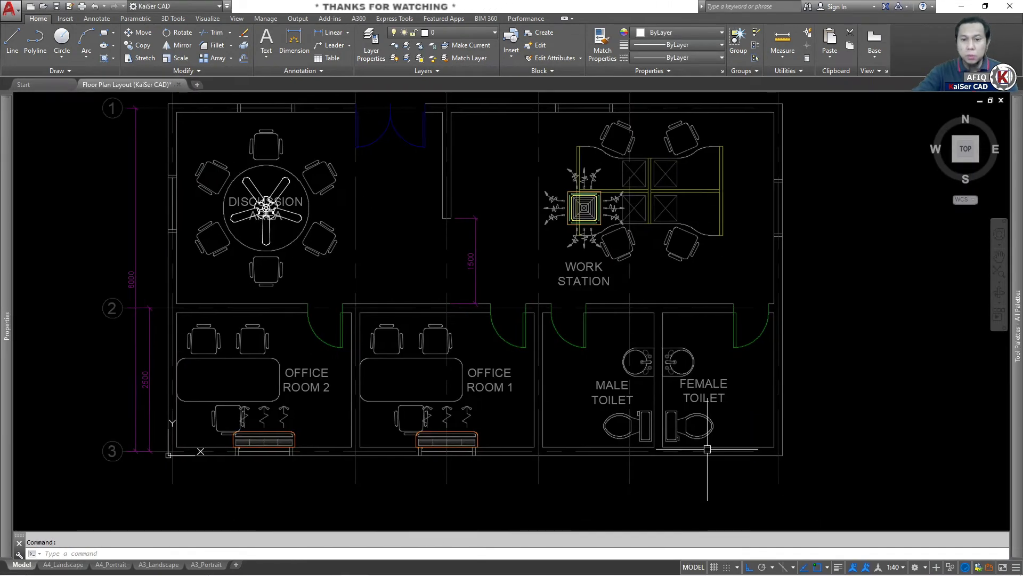
scroll(518, 419, "down", 2)
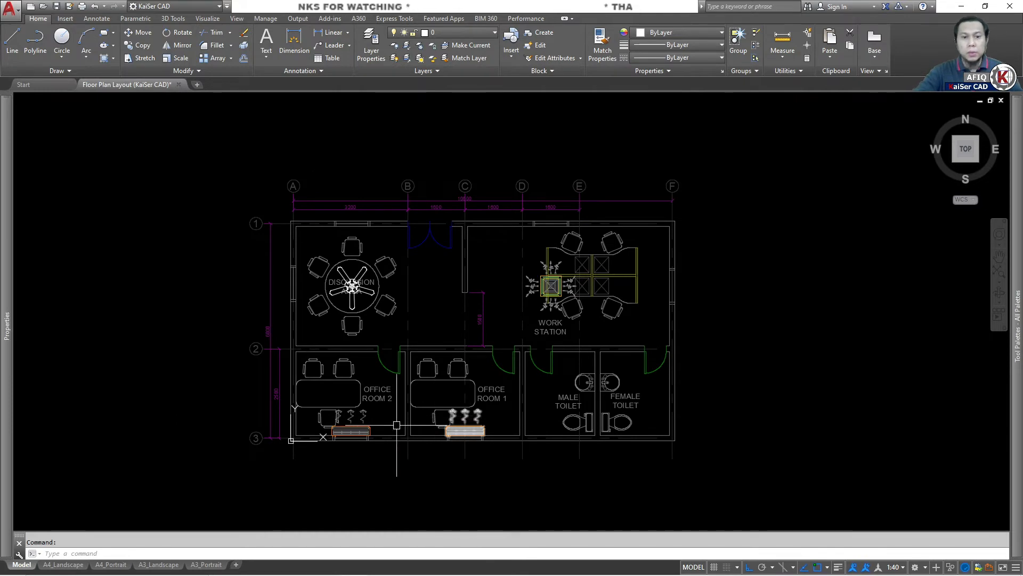
scroll(389, 424, "up", 2)
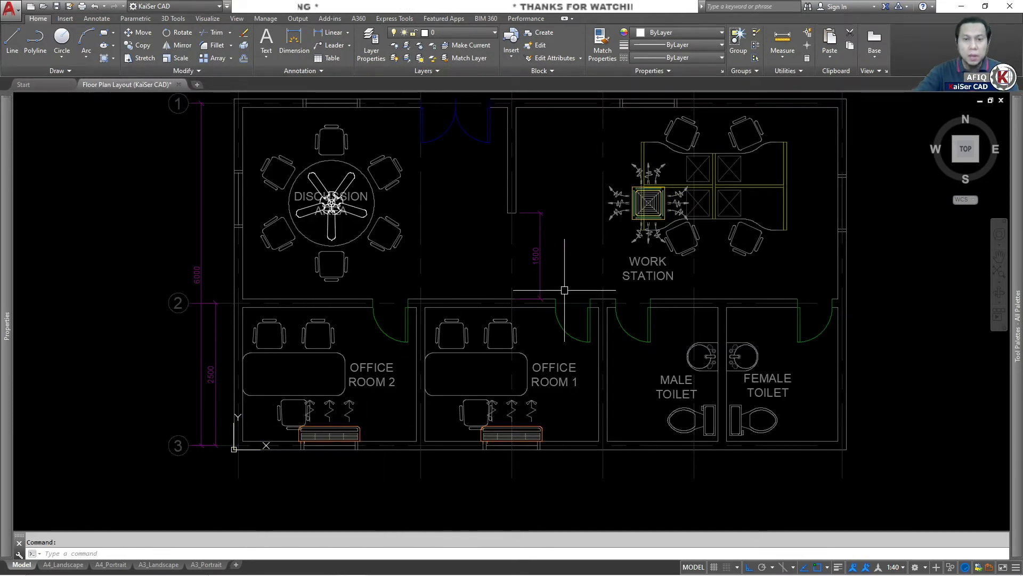
Open the External References list and check the details of the attached Floor Plan Layout reference.
middle_click_drag(453, 340, 465, 366)
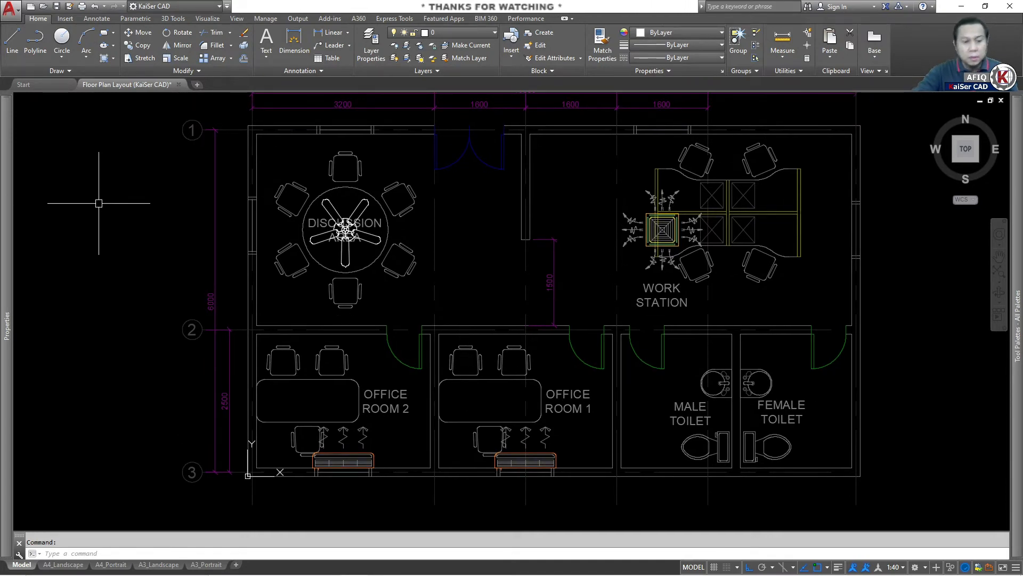
type("xref")
key("Return")
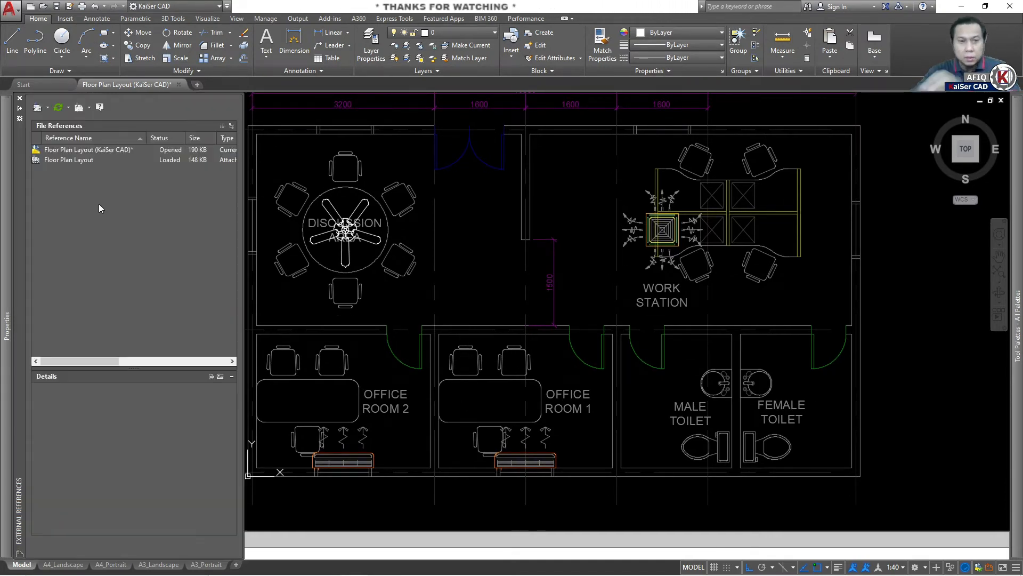
left_click(53, 160)
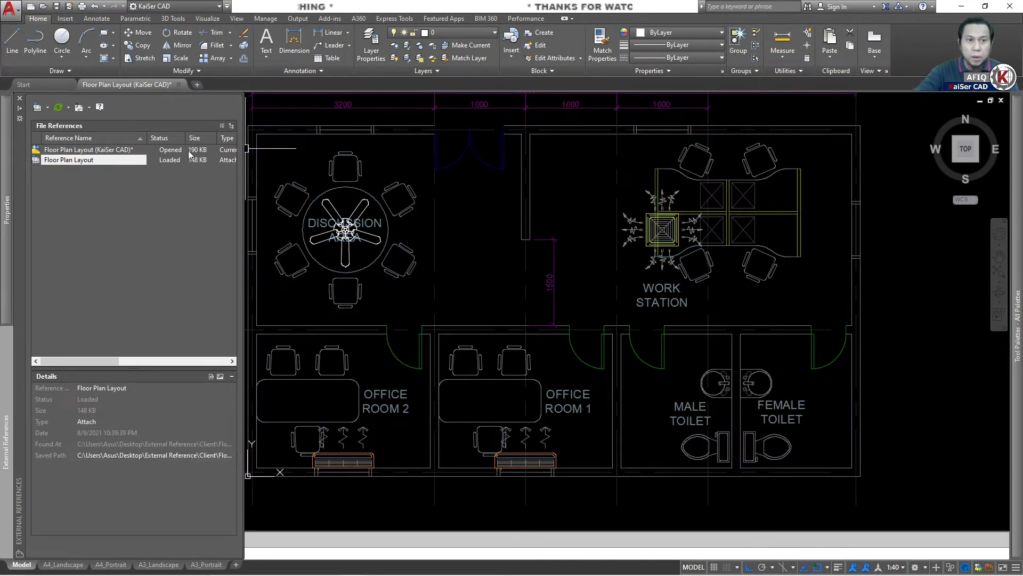
left_click(67, 161)
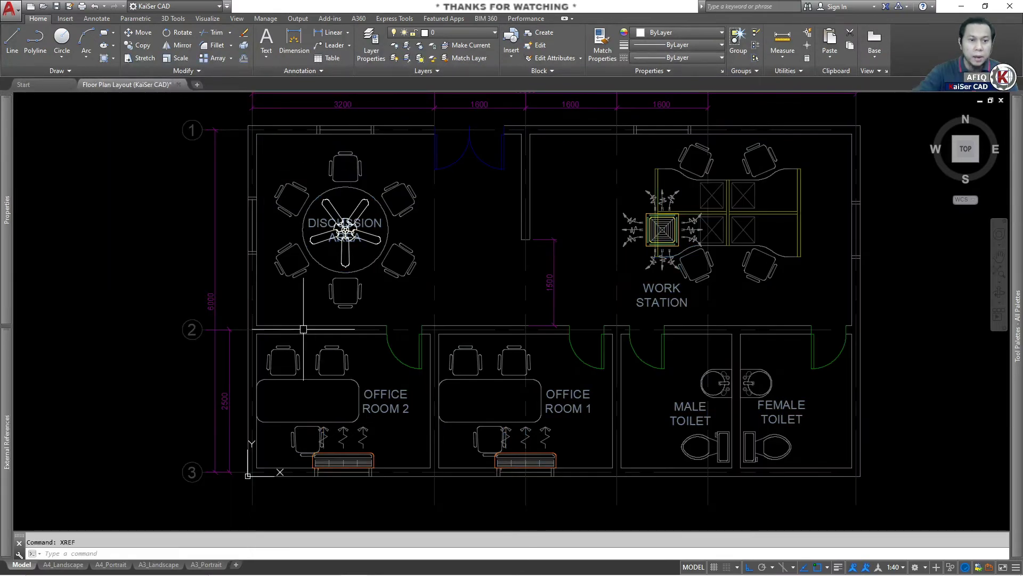
mouse_move(7, 207)
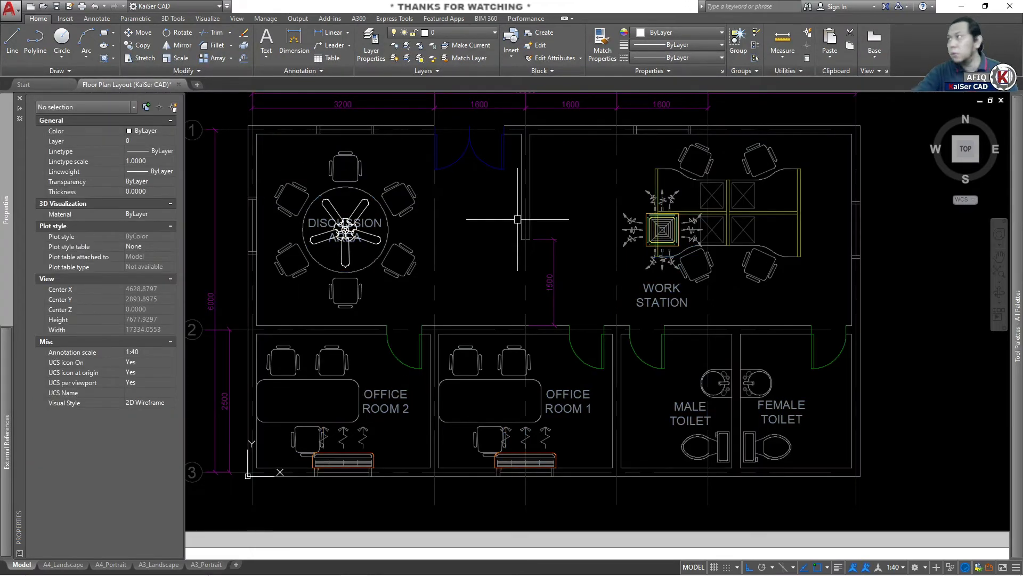
key("ctrl+1")
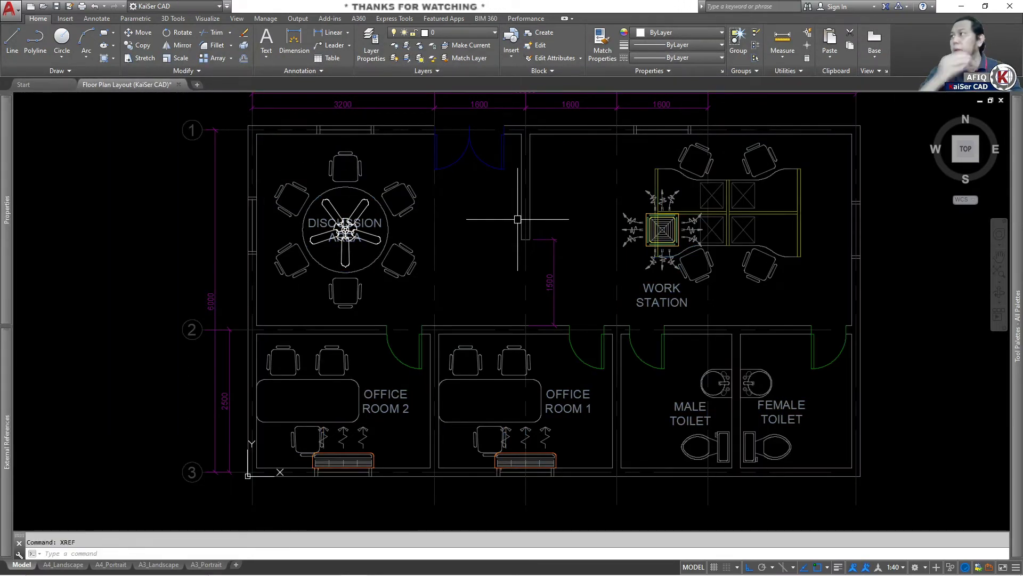
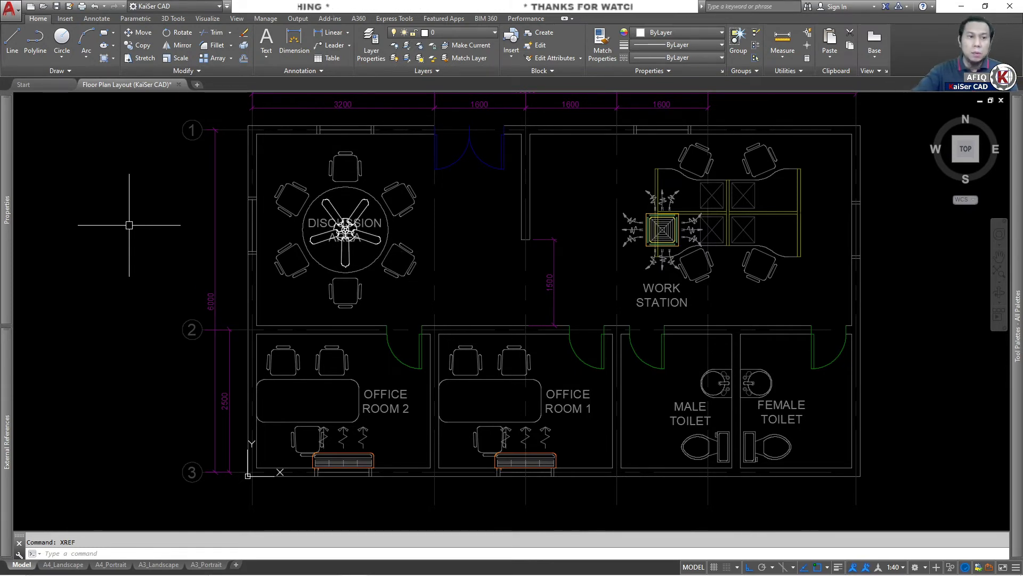
Try to repath the Floor Plan Layout reference to Floor Plan Layout-R01 in the Client folder's R01 subfolder.
mouse_move(7, 358)
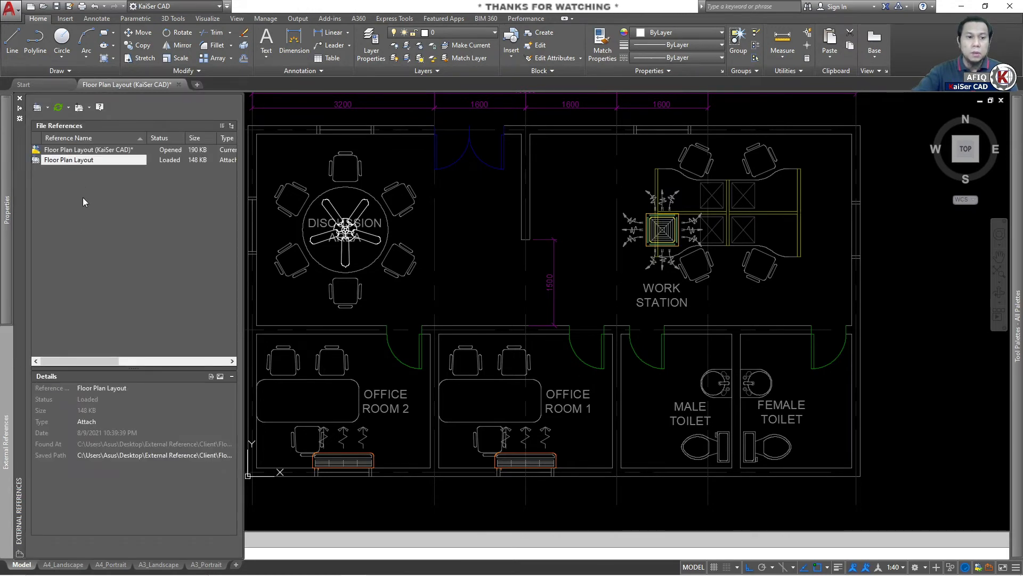
left_click(149, 456)
left_click(232, 454)
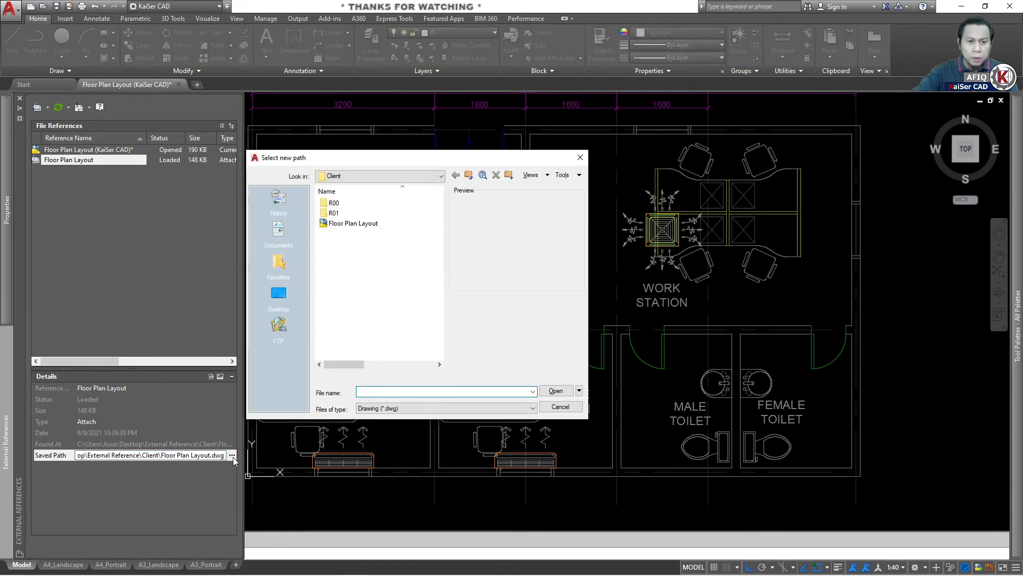
double_click(333, 214)
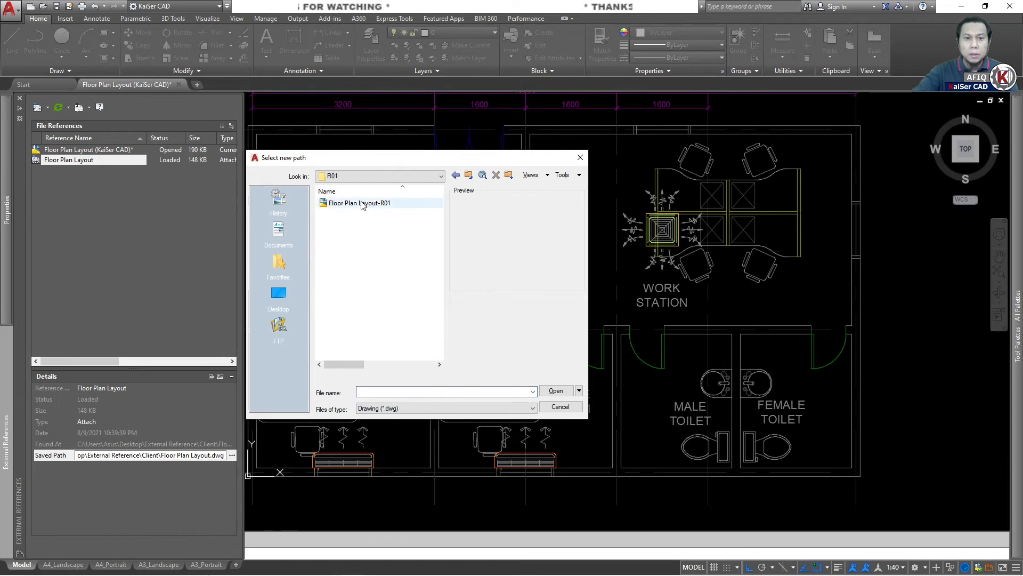
left_click(366, 203)
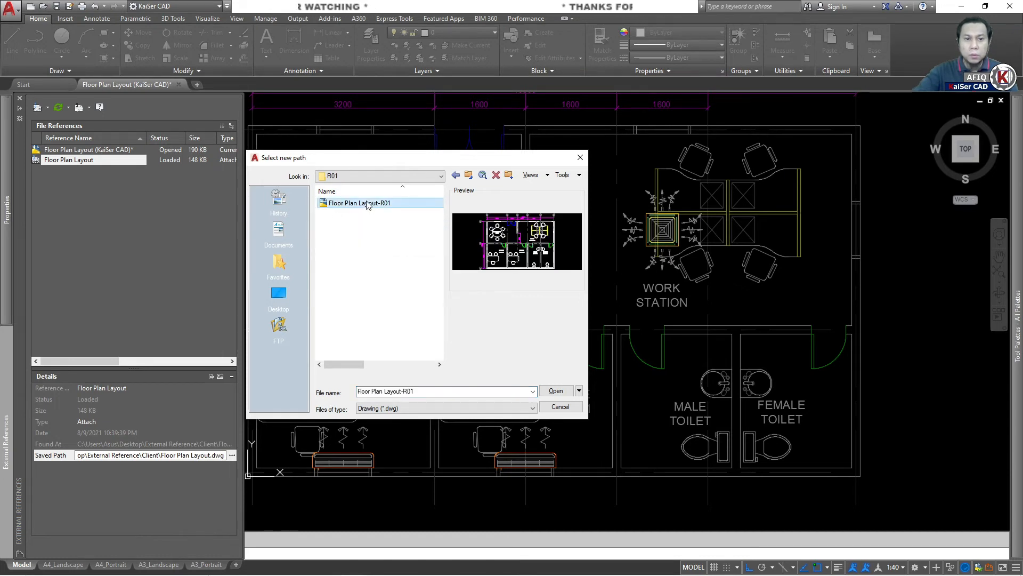
left_click(553, 391)
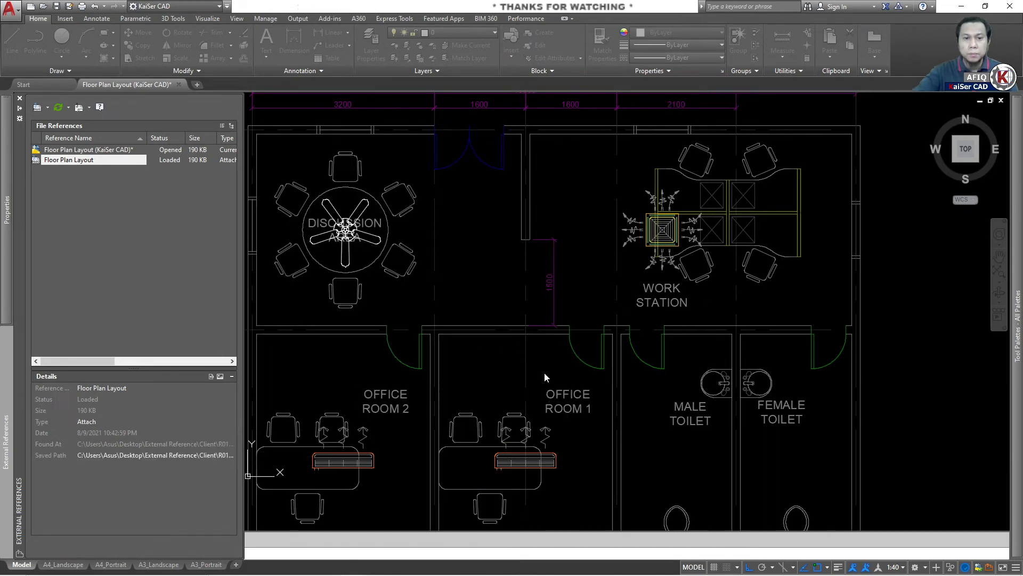
scroll(559, 257, "down", 2)
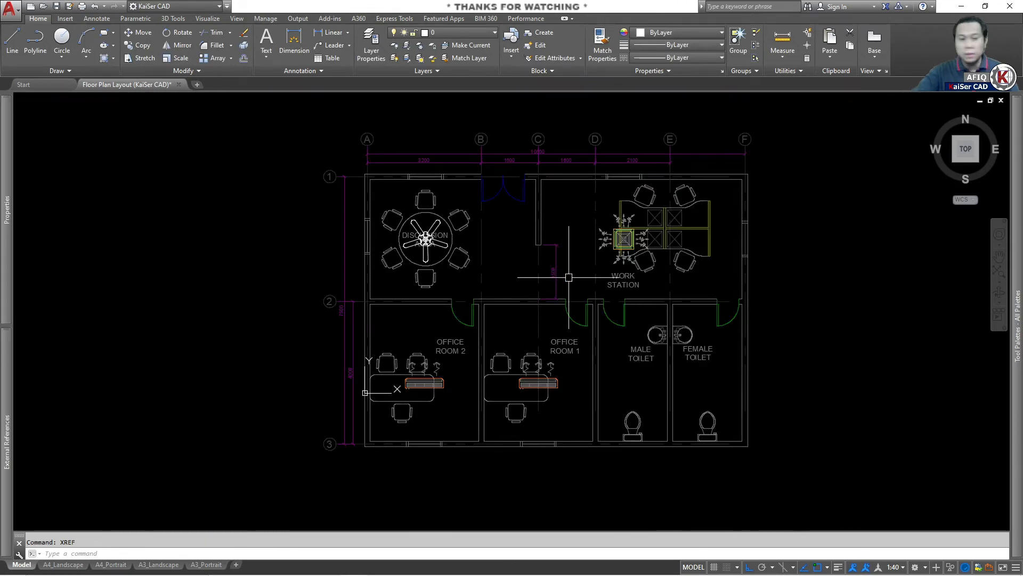
Undo the path change of the Floor Plan Layout reference.
key("ctrl+z")
key("ctrl+z")
scroll(560, 274, "down", 3)
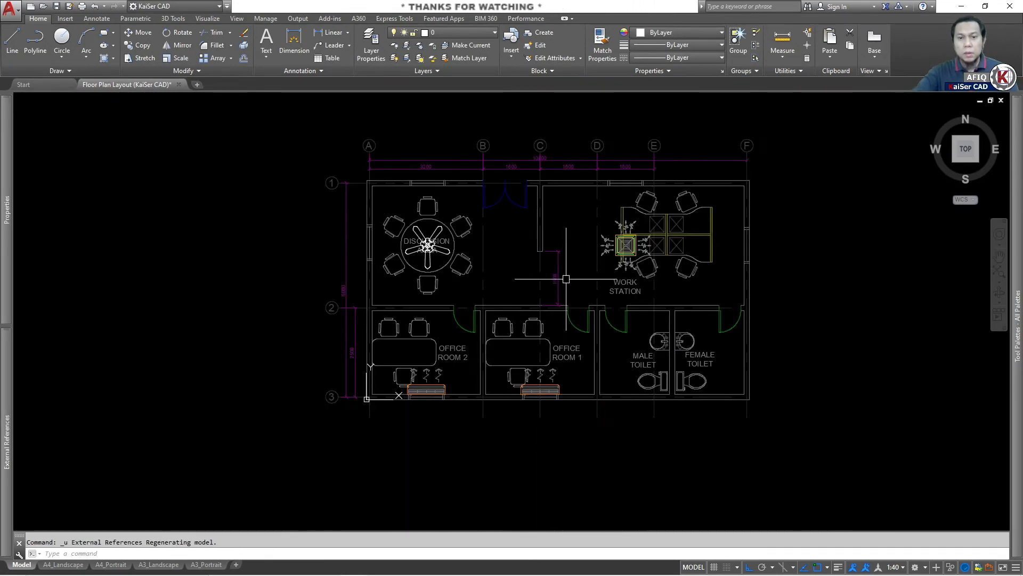
middle_click_drag(564, 276, 544, 270)
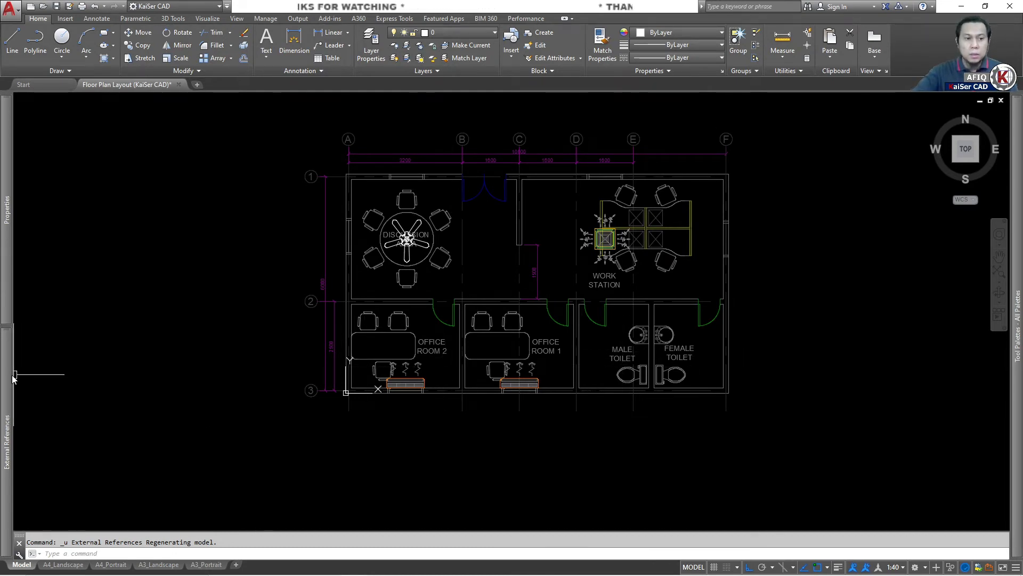
Set the saved path of the Floor Plan Layout reference to Floor Plan Layout-R01 in the Client\R01 folder.
mouse_move(8, 379)
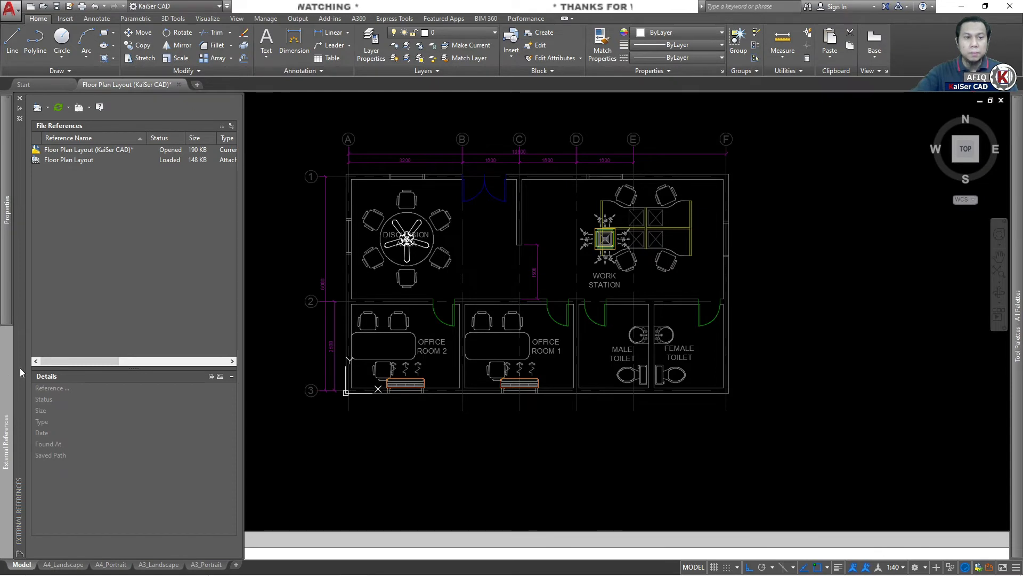
left_click(60, 160)
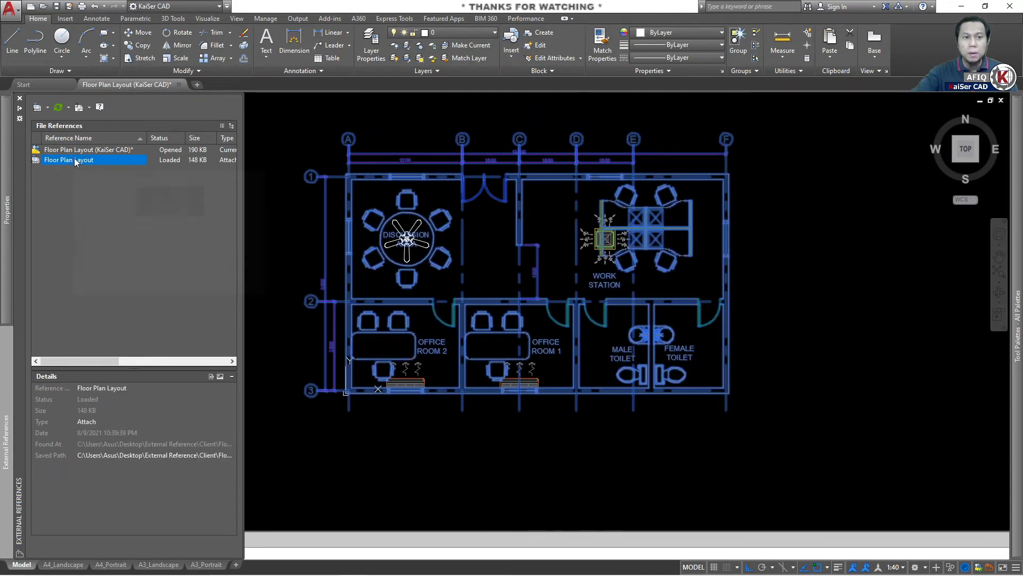
left_click(225, 454)
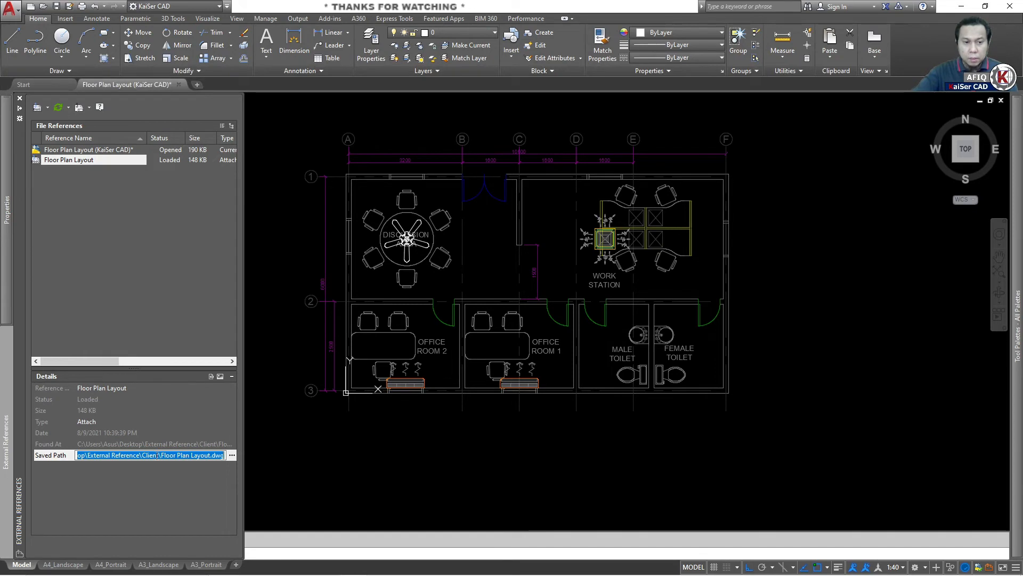
left_click(229, 456)
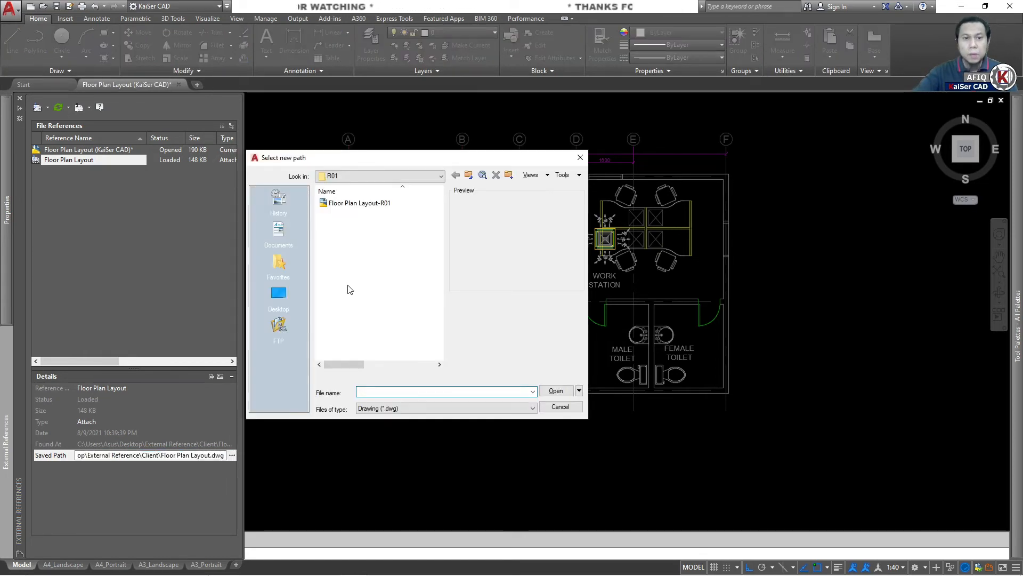
left_click(470, 175)
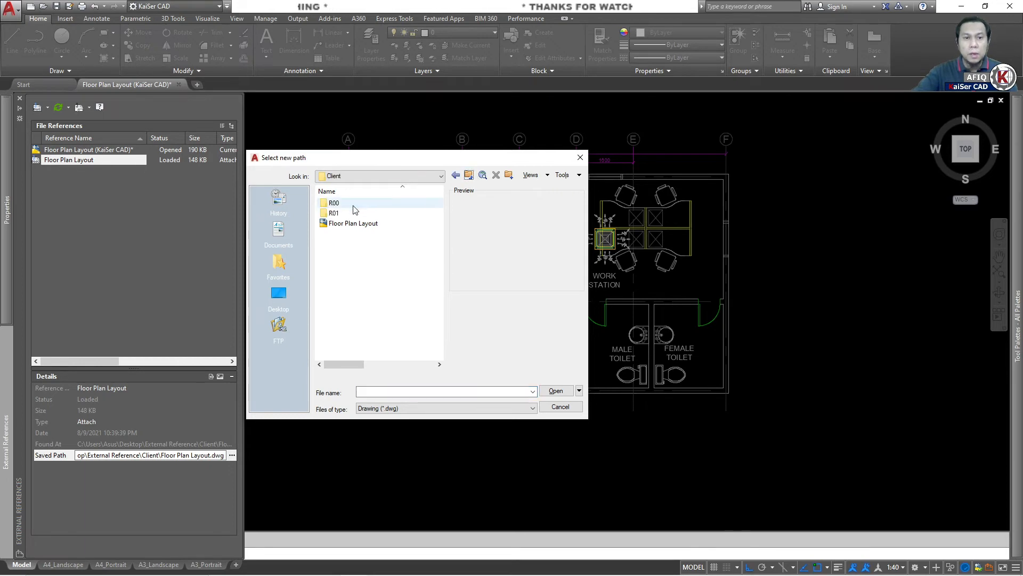
double_click(334, 214)
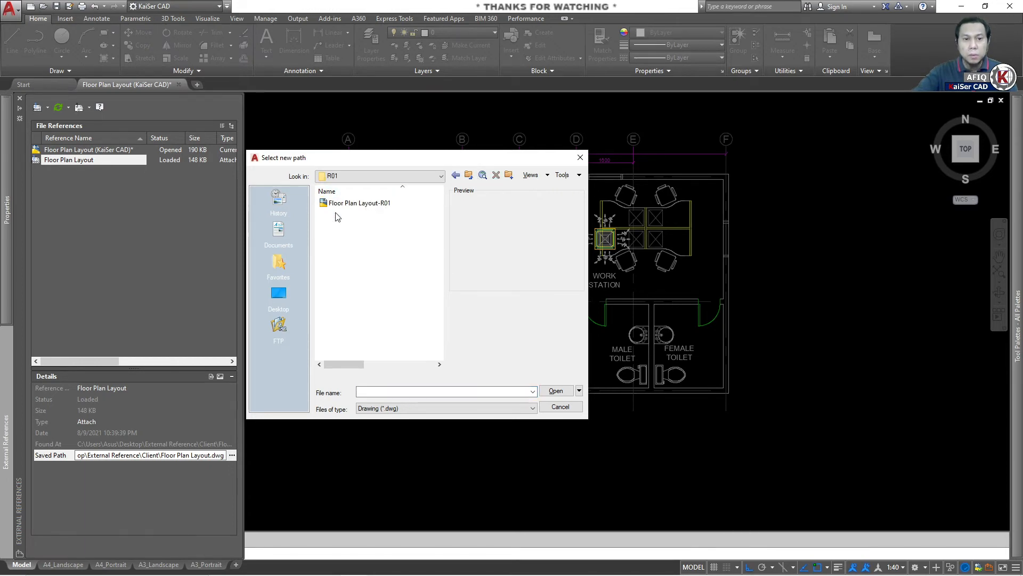
left_click(362, 204)
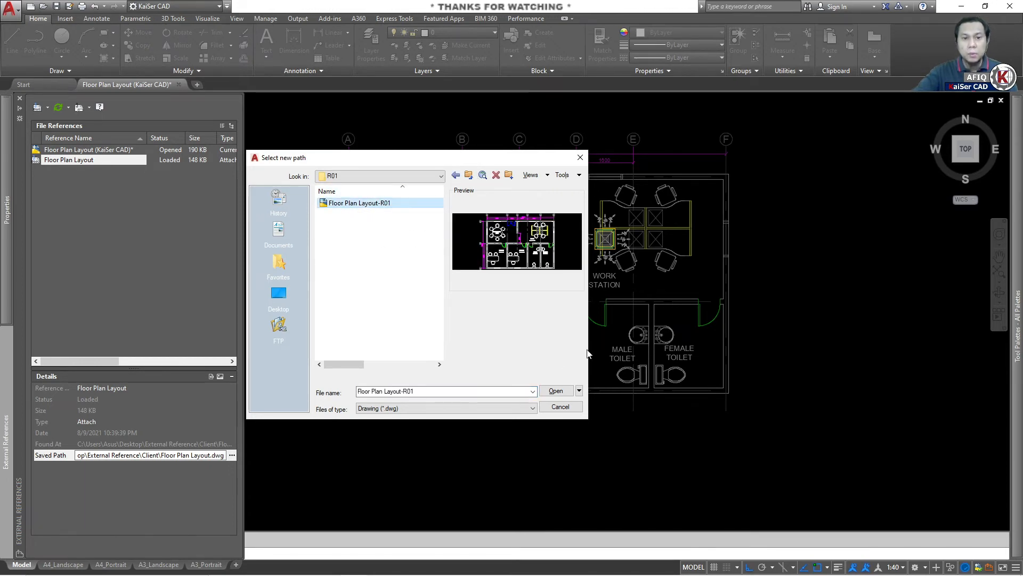
left_click(556, 392)
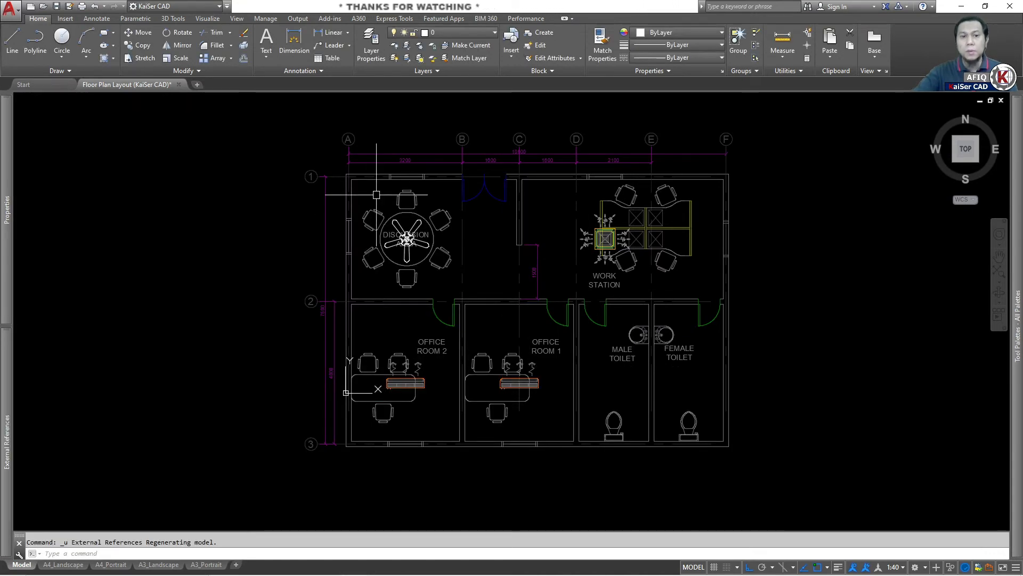
Move the air conditioner block in Office Room 2 onto the room's grid 3 wall using a Perpendicular snap.
scroll(468, 249, "up", 4)
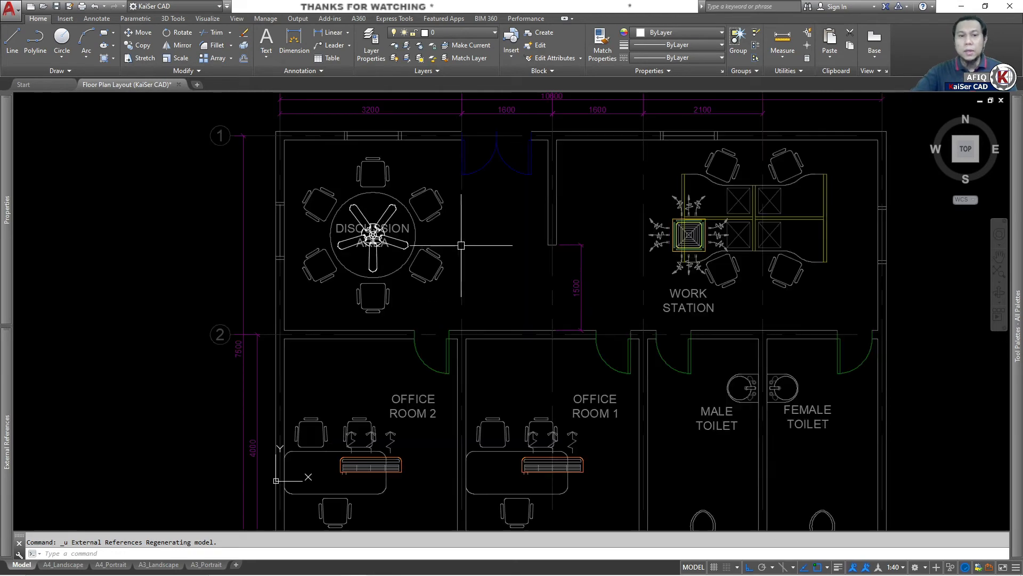
scroll(468, 249, "down", 3)
scroll(495, 258, "up", 1)
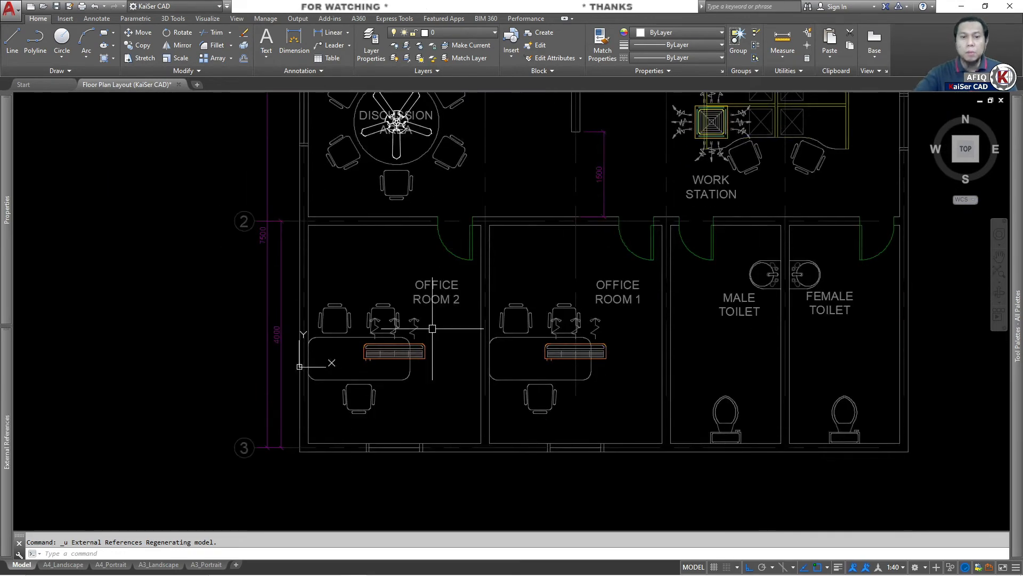
left_click(425, 343)
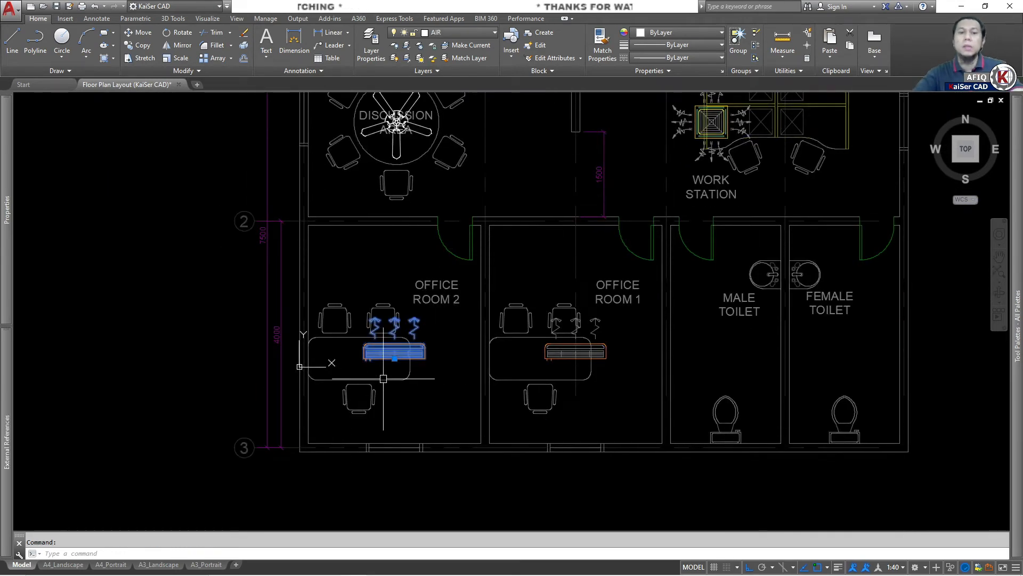
scroll(389, 376, "up", 4)
left_click(410, 330)
middle_click_drag(421, 374, 430, 268)
right_click(430, 385, "shift")
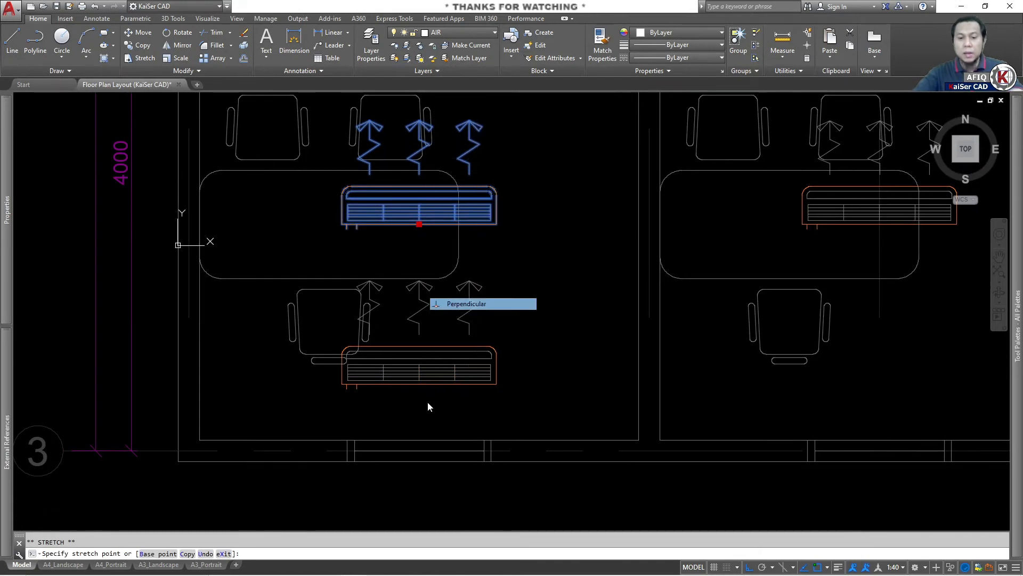
left_click(458, 306)
left_click(429, 429)
middle_click_drag(608, 384, 551, 390)
key("Escape")
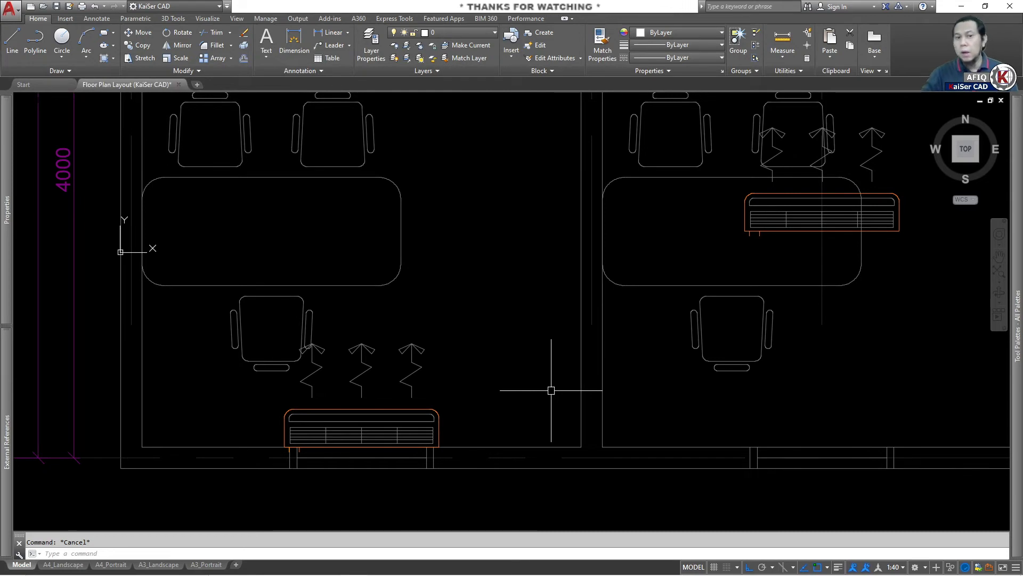
Examine the positions of the air conditioning blocks in the office rooms and work station against the revised floor plan.
scroll(549, 389, "down", 4)
middle_click_drag(539, 388, 448, 425)
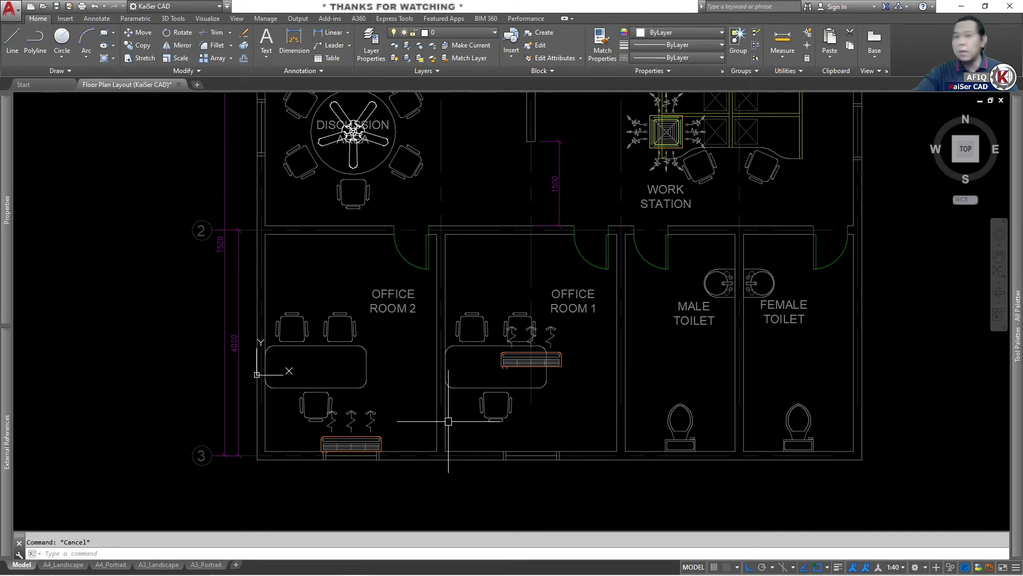
middle_click_drag(506, 413, 502, 426)
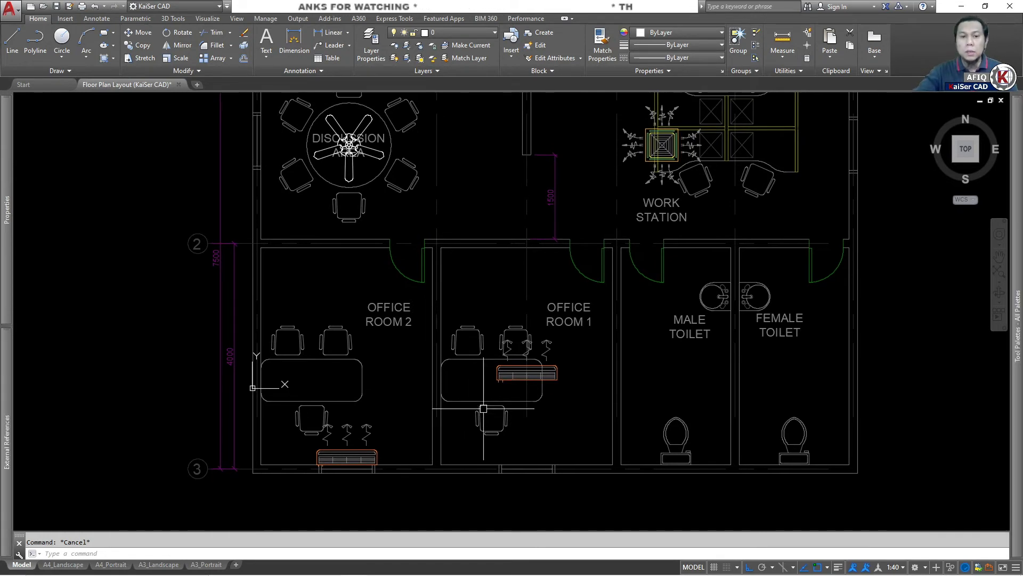
middle_click_drag(637, 263, 614, 333)
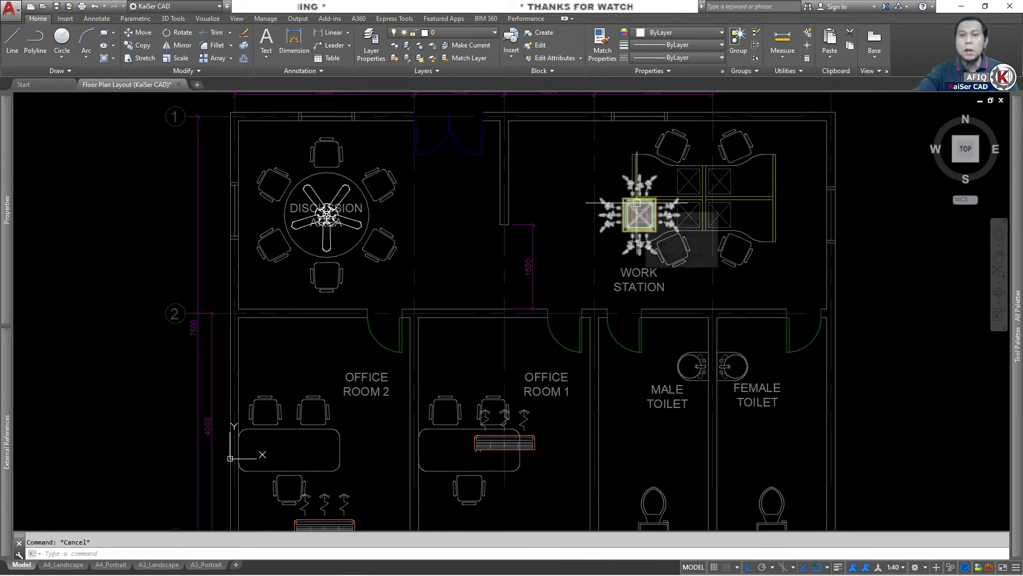
mouse_move(628, 201)
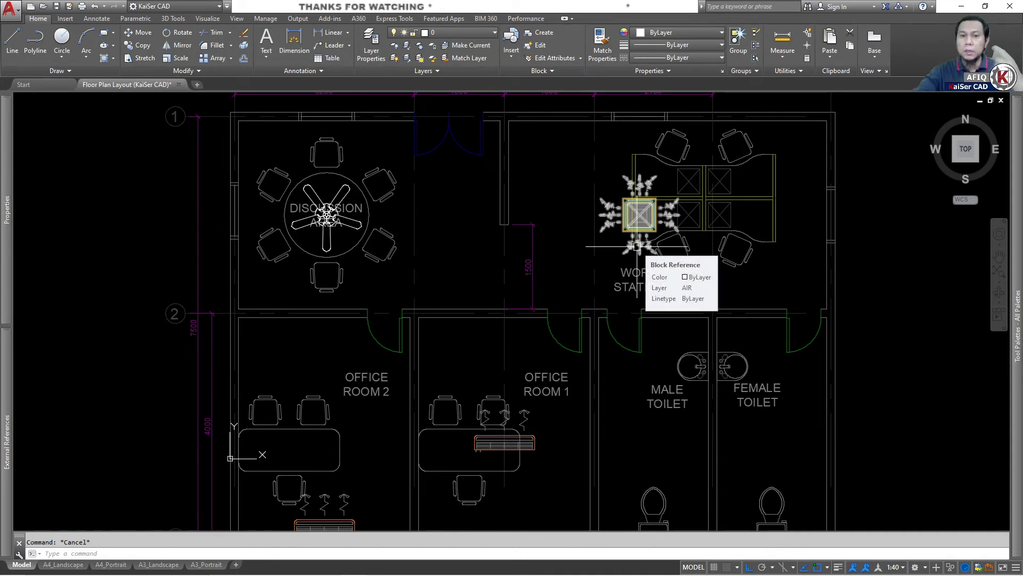
mouse_move(636, 247)
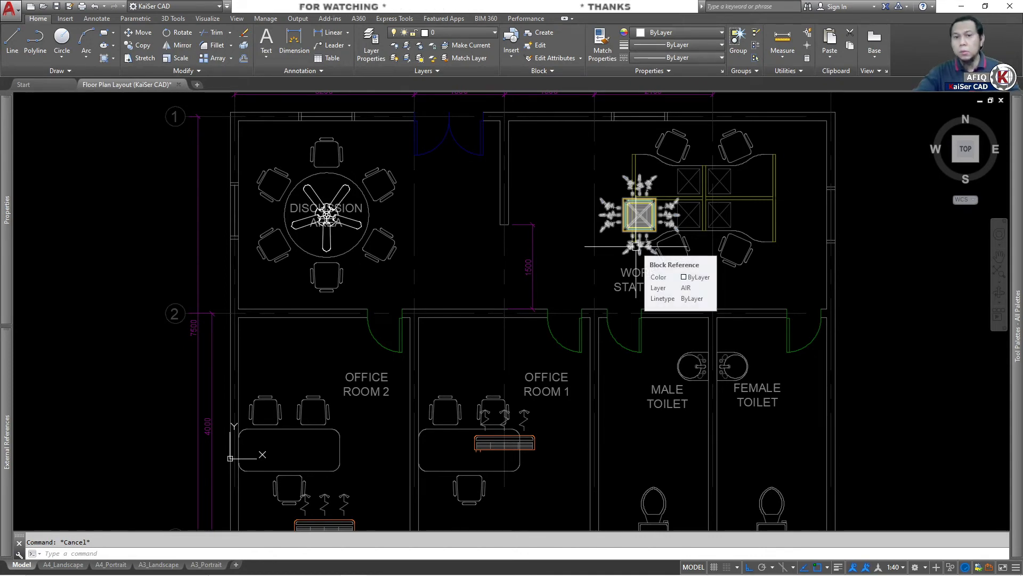
middle_click_drag(636, 246, 631, 234)
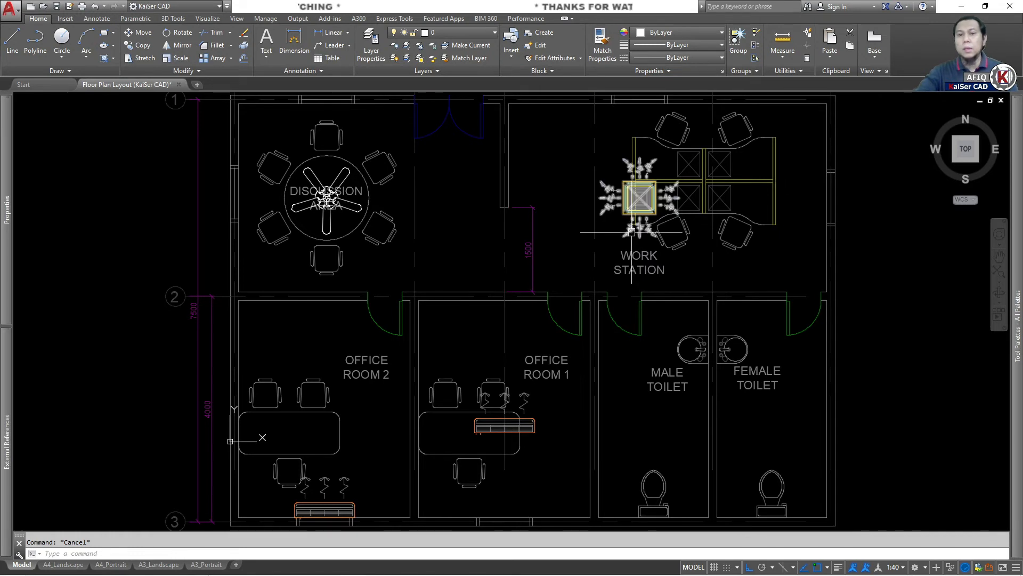
mouse_move(631, 234)
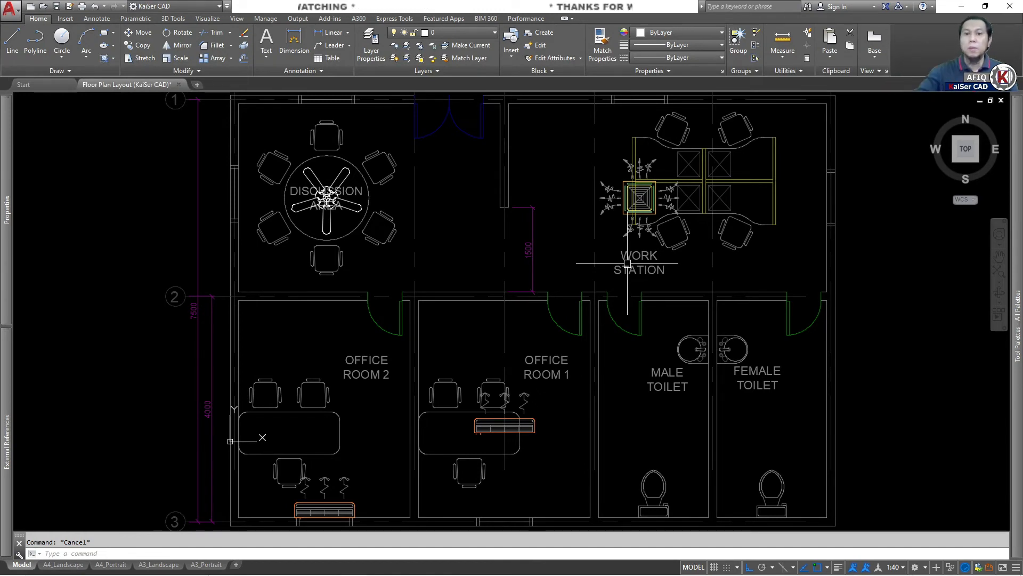
Move the air conditioner block in Office Room 1 onto the room's grid 3 wall using a Perpendicular snap.
middle_click_drag(577, 334, 570, 290)
left_click(517, 391)
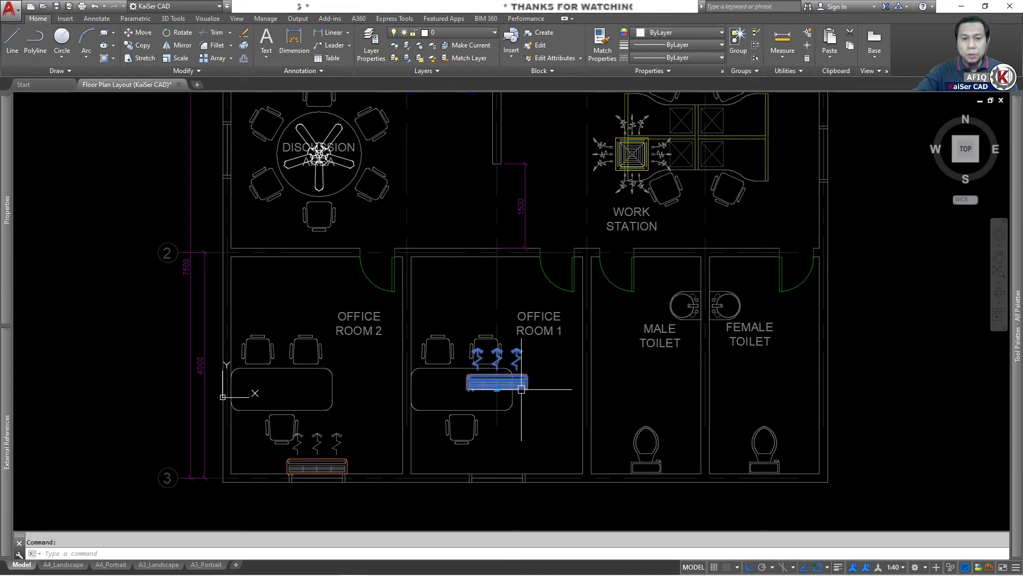
middle_click_drag(497, 388, 498, 343)
left_click(498, 343)
right_click(498, 406, "shift")
left_click(533, 331)
key("Escape")
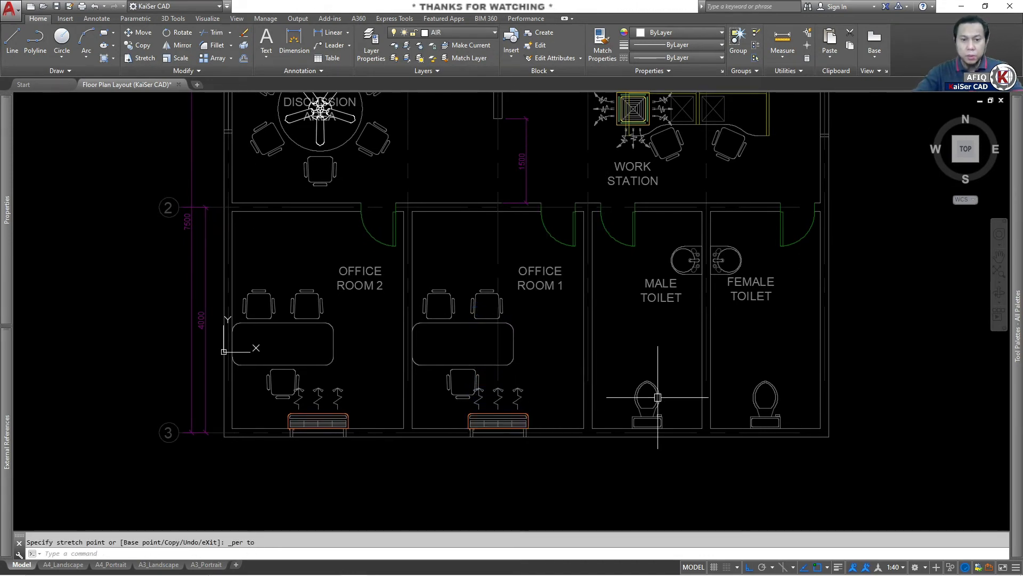
middle_click_drag(679, 365, 642, 435)
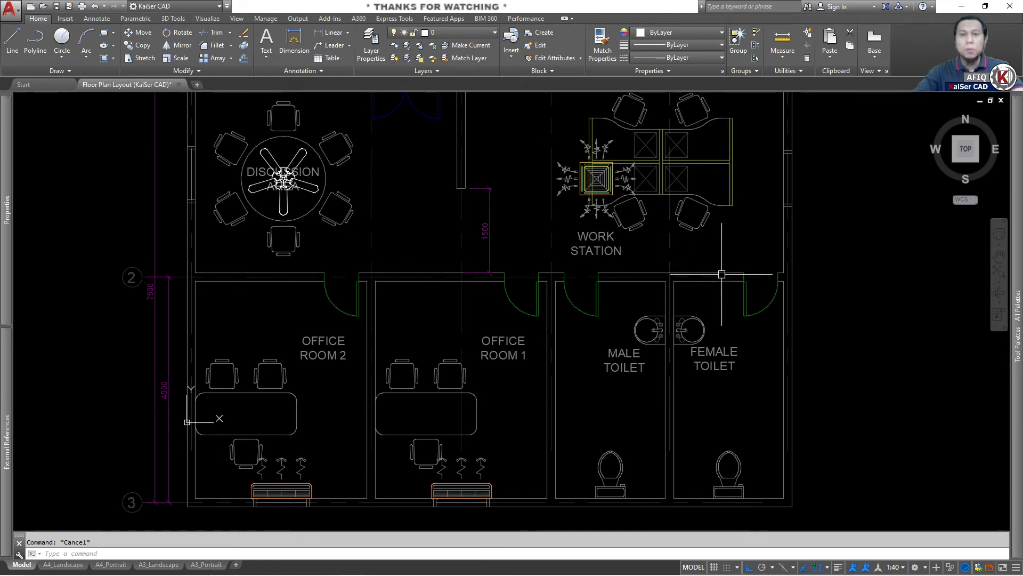
scroll(702, 308, "down", 3)
middle_click_drag(781, 341, 748, 354)
middle_click(747, 353)
middle_click(747, 354)
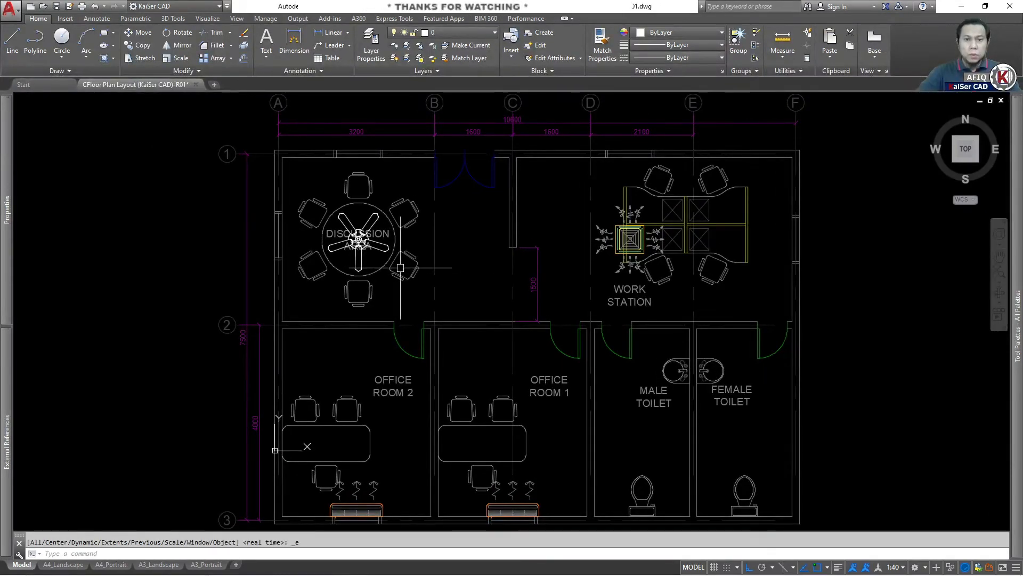
Try to copy a discussion area chair out of the floor plan reference with the ordinary Copy command.
scroll(387, 275, "up", 4)
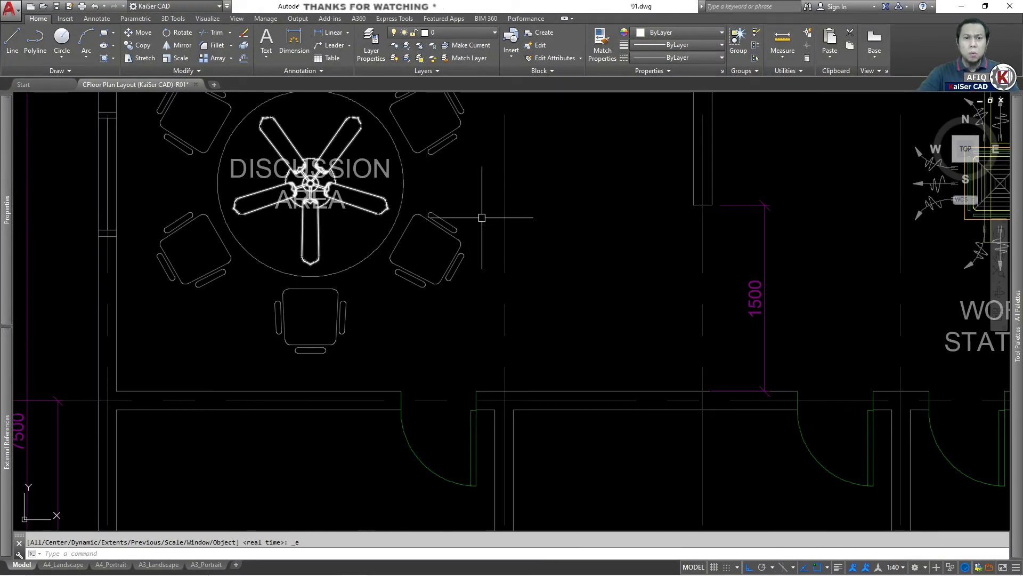
scroll(441, 288, "up", 2)
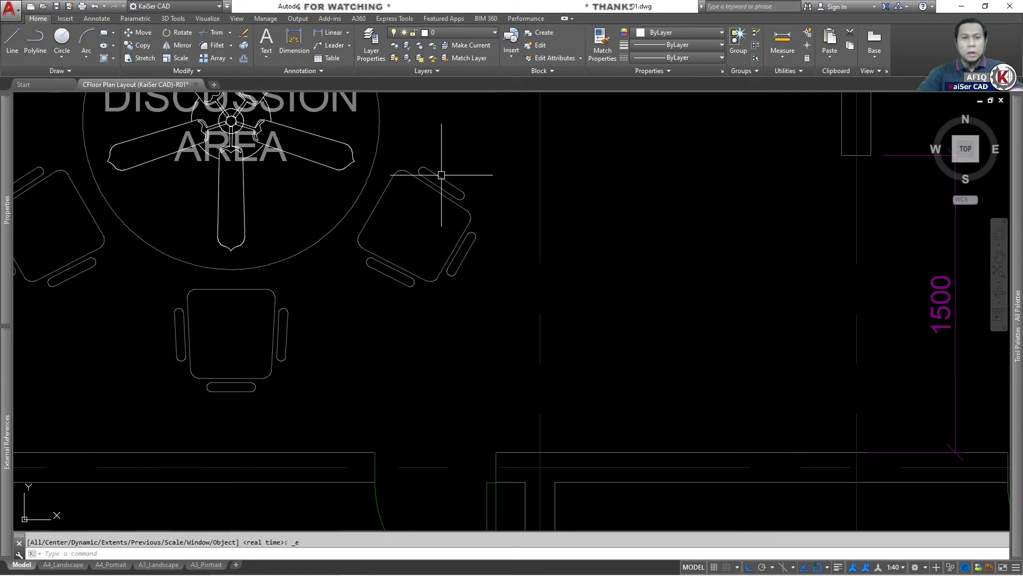
scroll(441, 171, "down", 8)
key("Return")
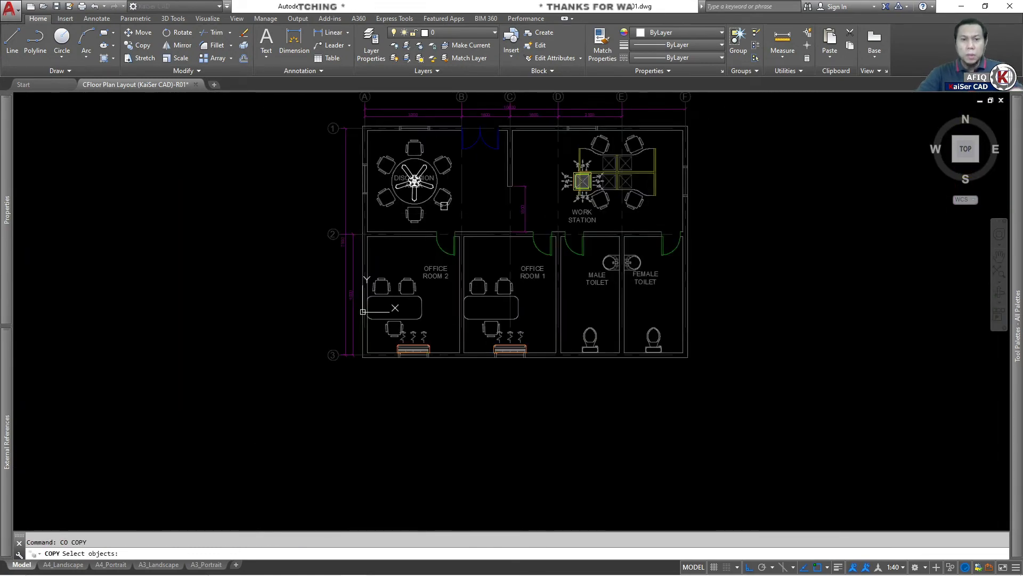
left_click(443, 206)
key("Return")
left_click(434, 219)
middle_click_drag(672, 233, 405, 252)
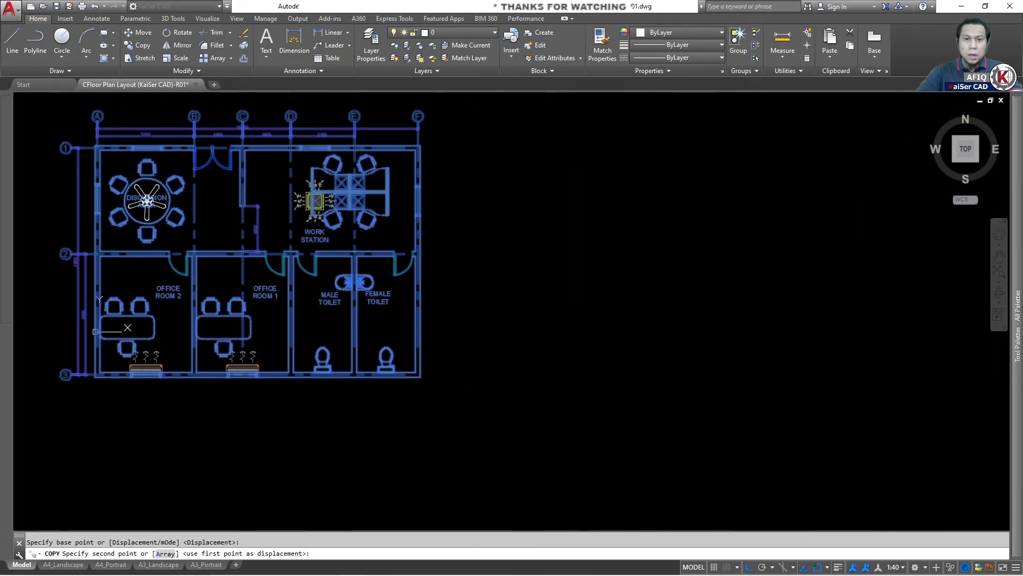
key("Escape")
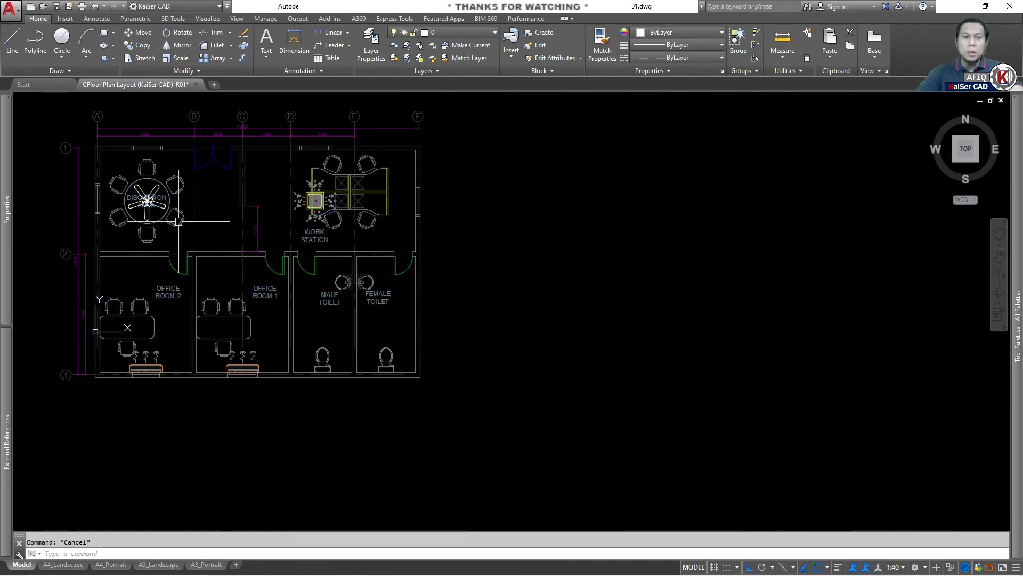
Nested-copy (NCOPY) every line and arc of the discussion table's southeast chair to the empty space west of the floor plan.
scroll(128, 208, "up", 6)
scroll(383, 243, "up", 2)
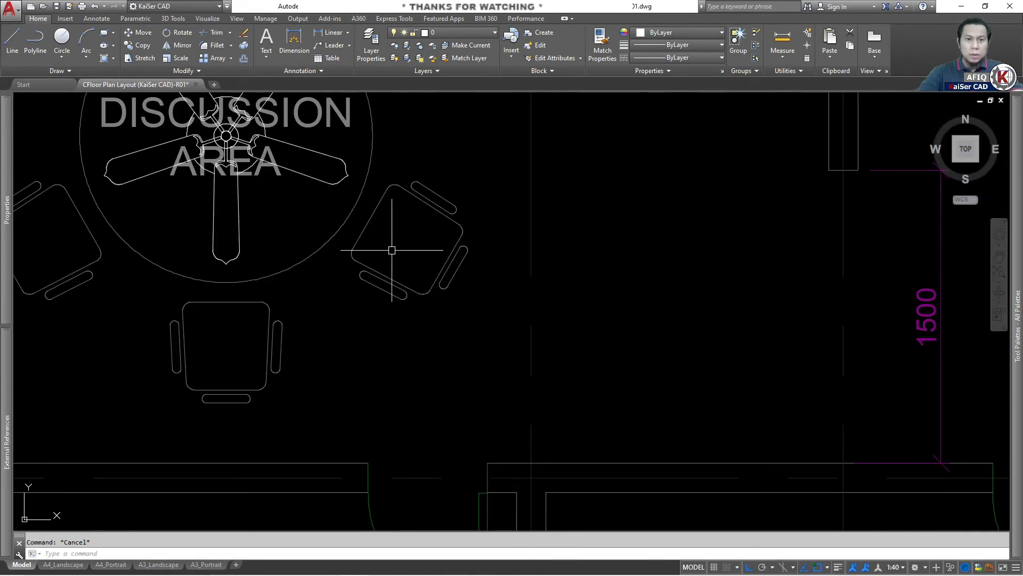
scroll(405, 239, "down", 4)
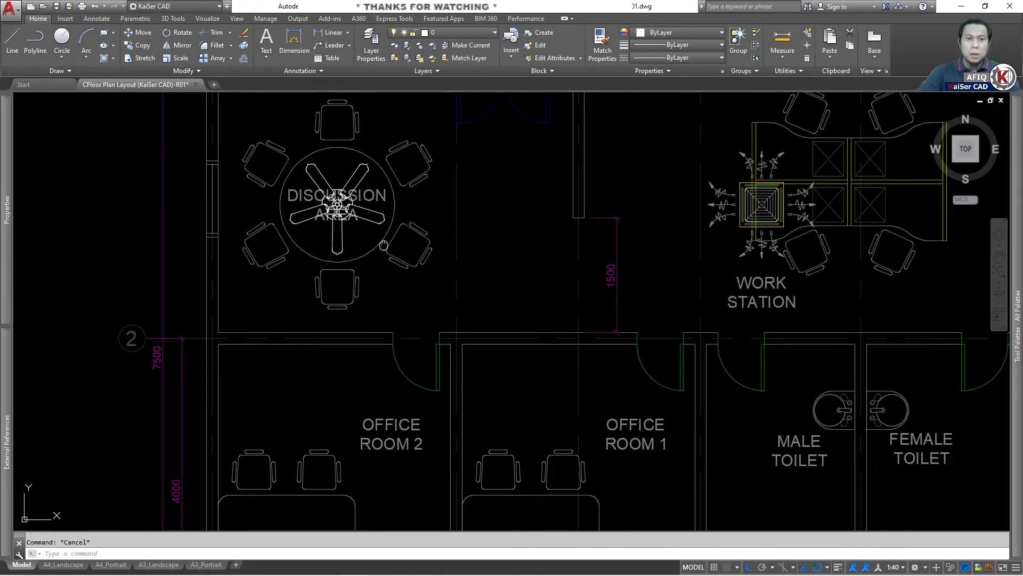
middle_click_drag(385, 233, 517, 283)
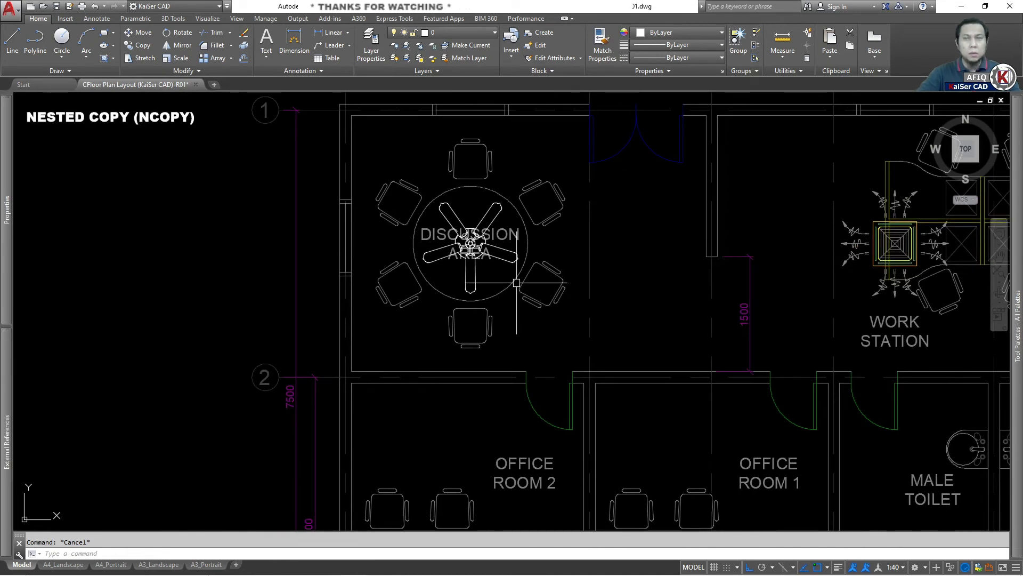
scroll(538, 285, "up", 2)
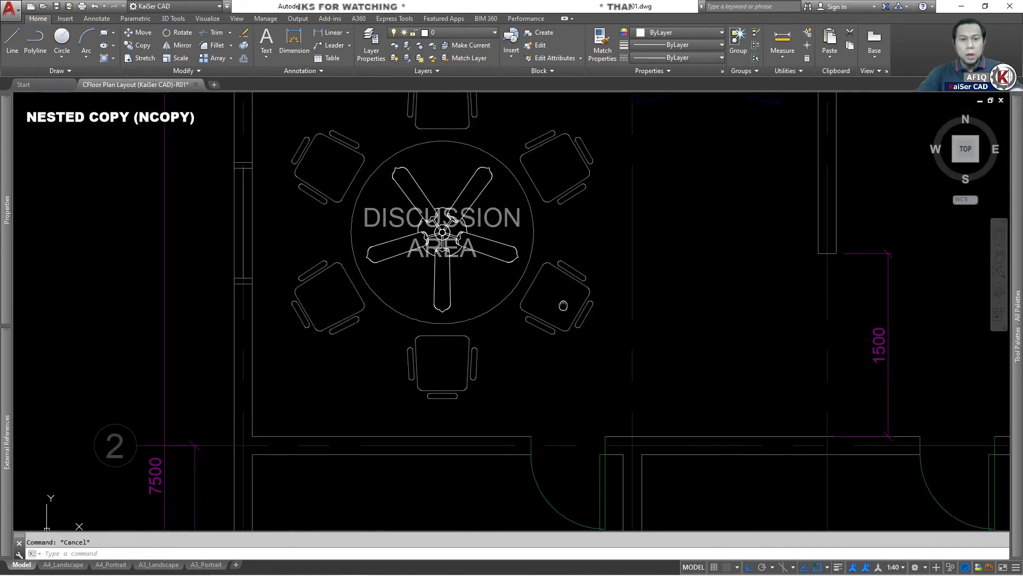
type("NCOPY")
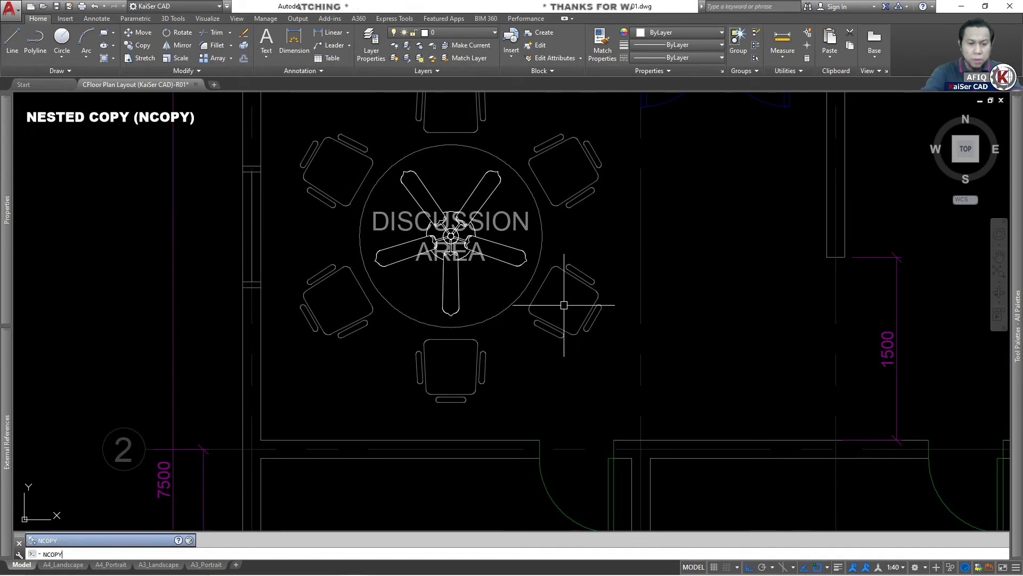
key("Return")
scroll(572, 299, "up", 4)
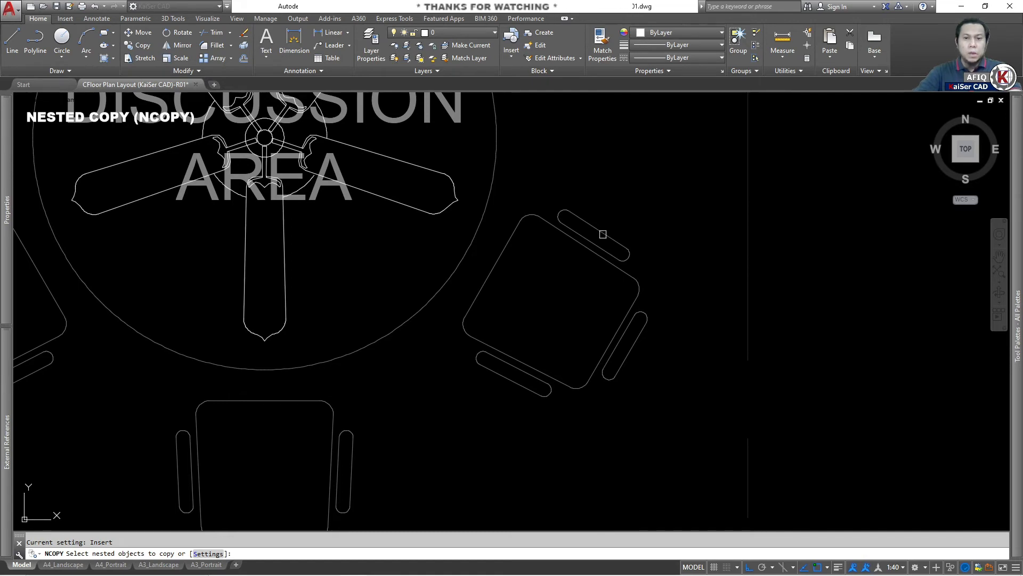
left_click(618, 248)
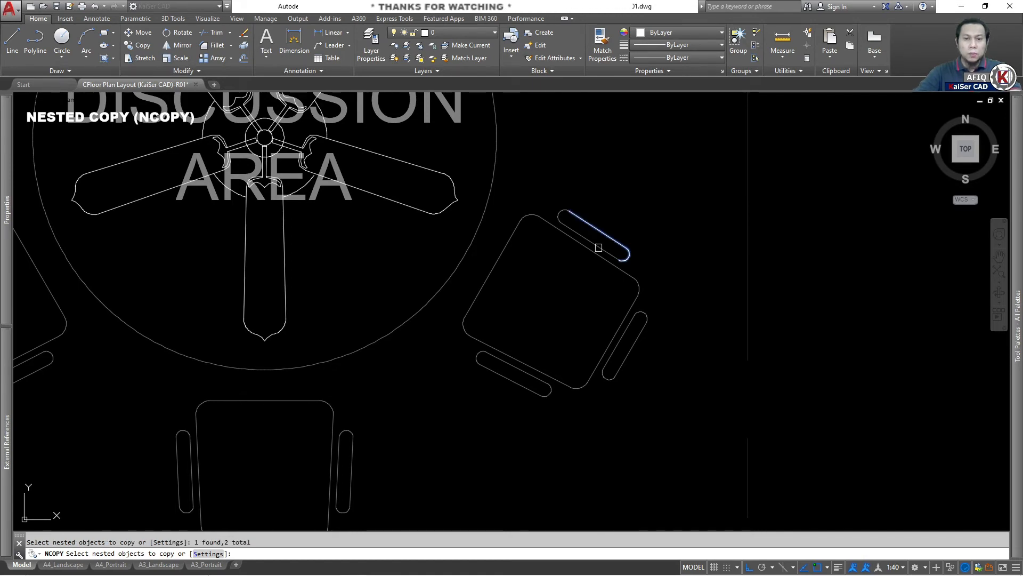
left_click(530, 217)
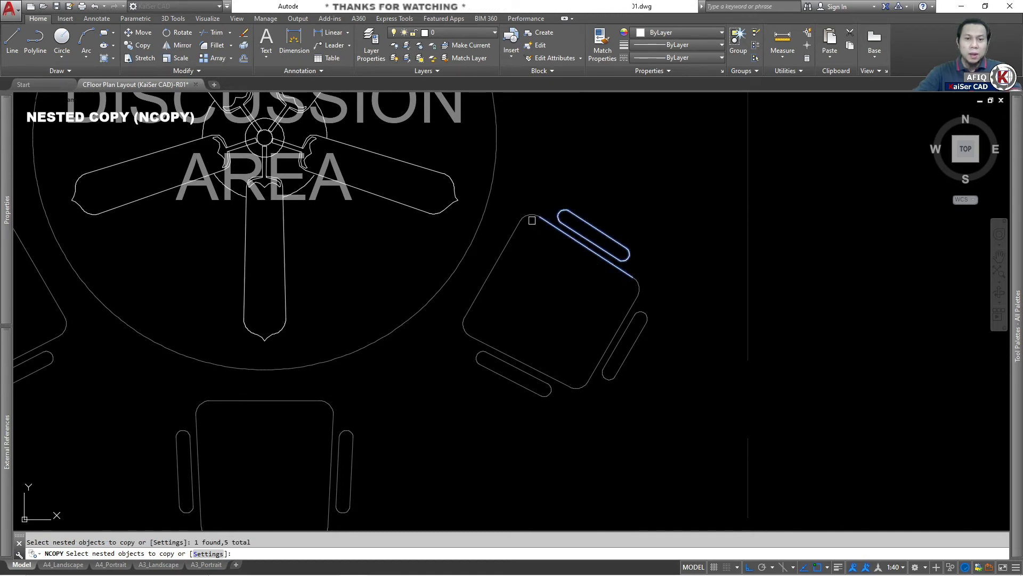
left_click(508, 243)
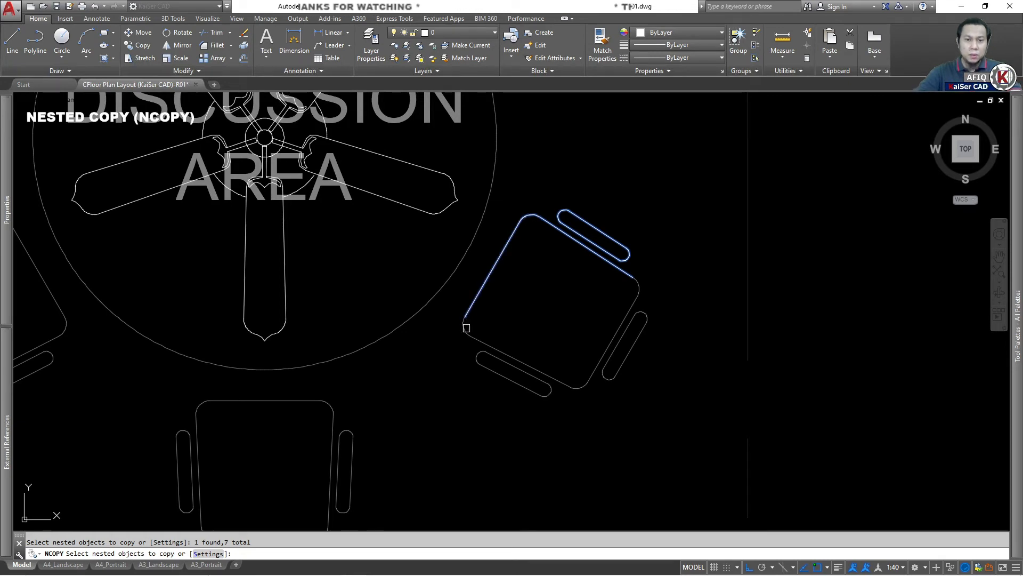
left_click(520, 360)
left_click(620, 323)
left_click(641, 282)
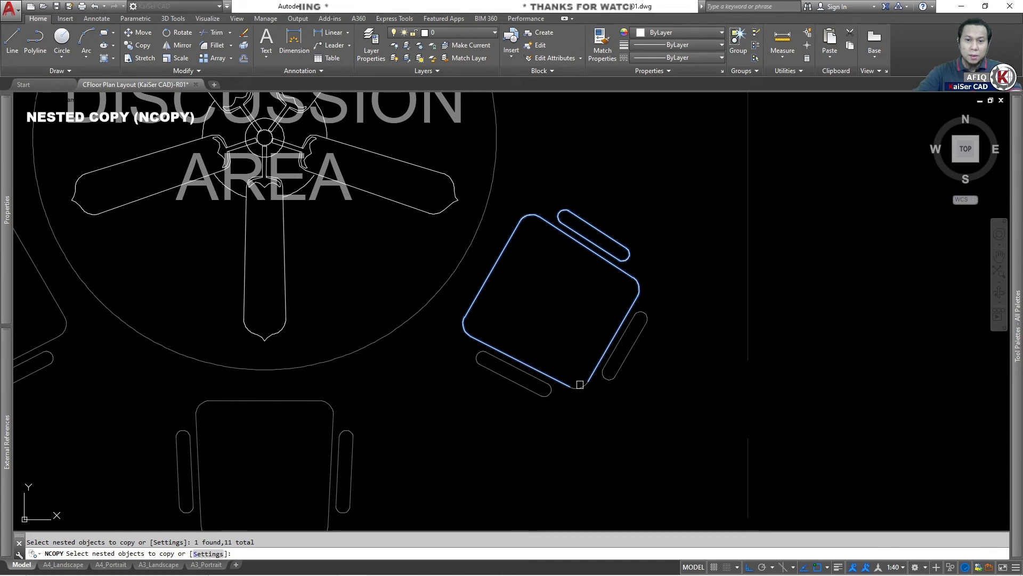
left_click(630, 352)
left_click(615, 346)
left_click(609, 378)
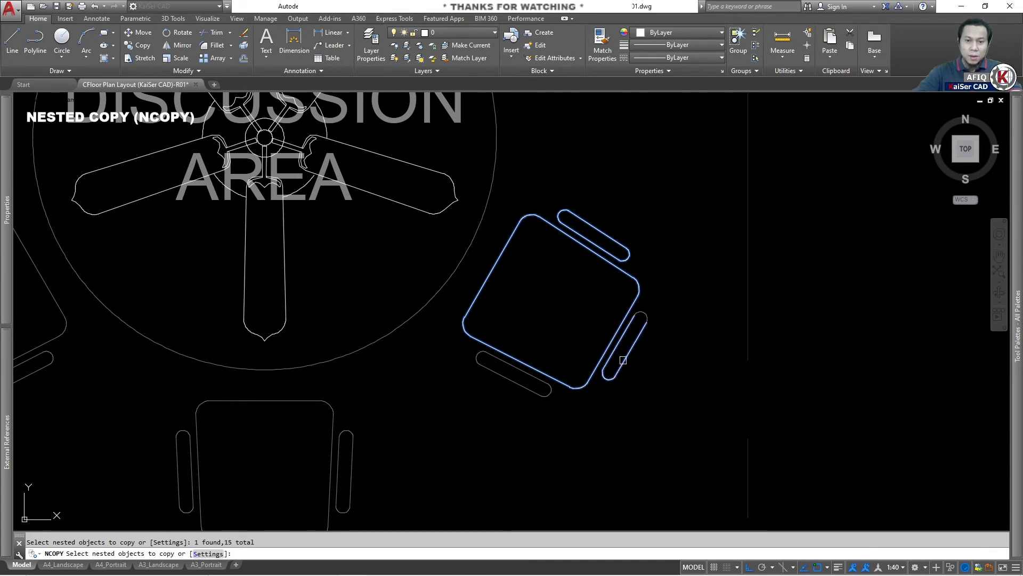
left_click(644, 313)
left_click(504, 374)
left_click(505, 364)
left_click(547, 389)
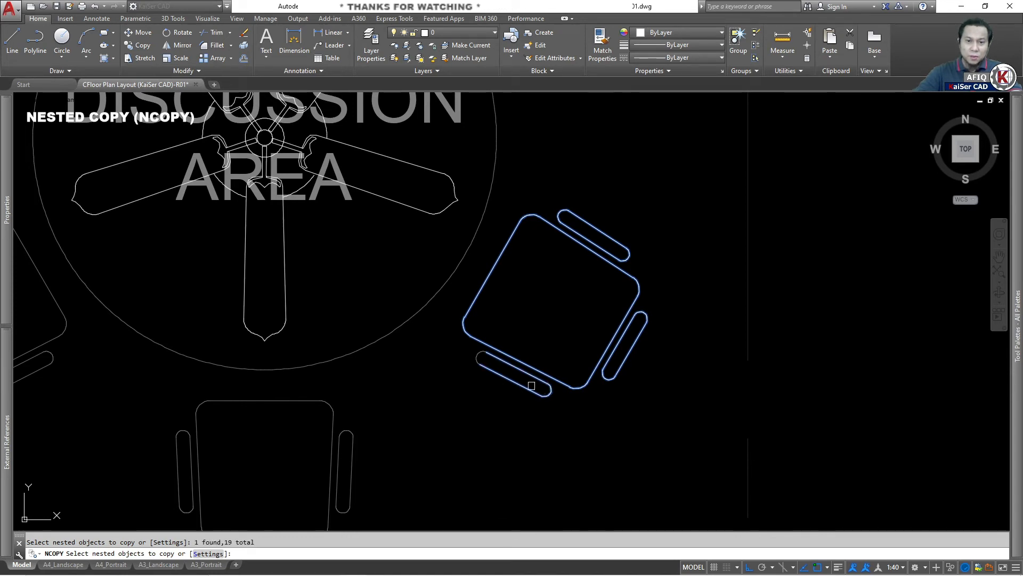
key("Return")
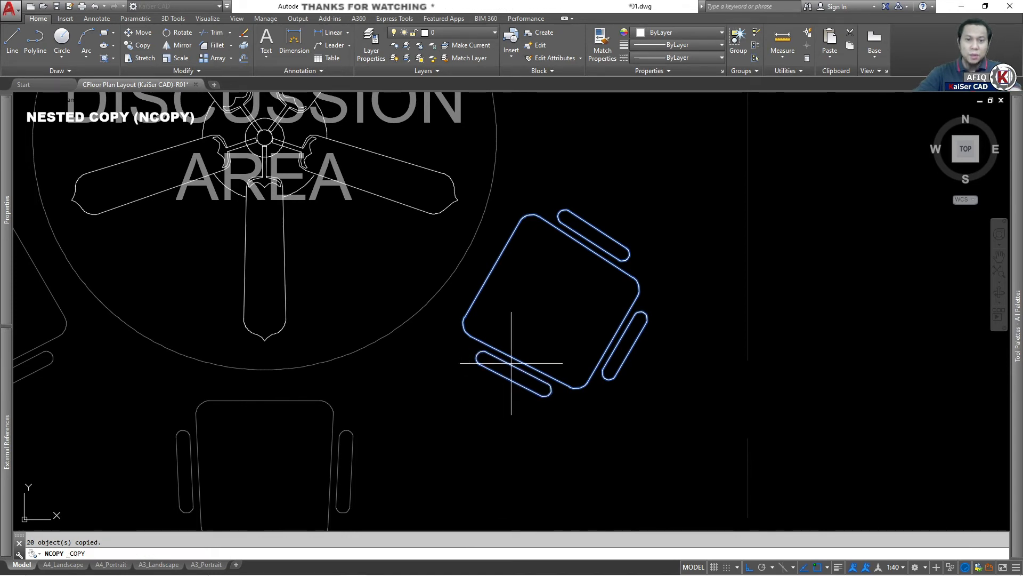
scroll(596, 327, "down", 4)
left_click(613, 353)
scroll(614, 349, "down", 5)
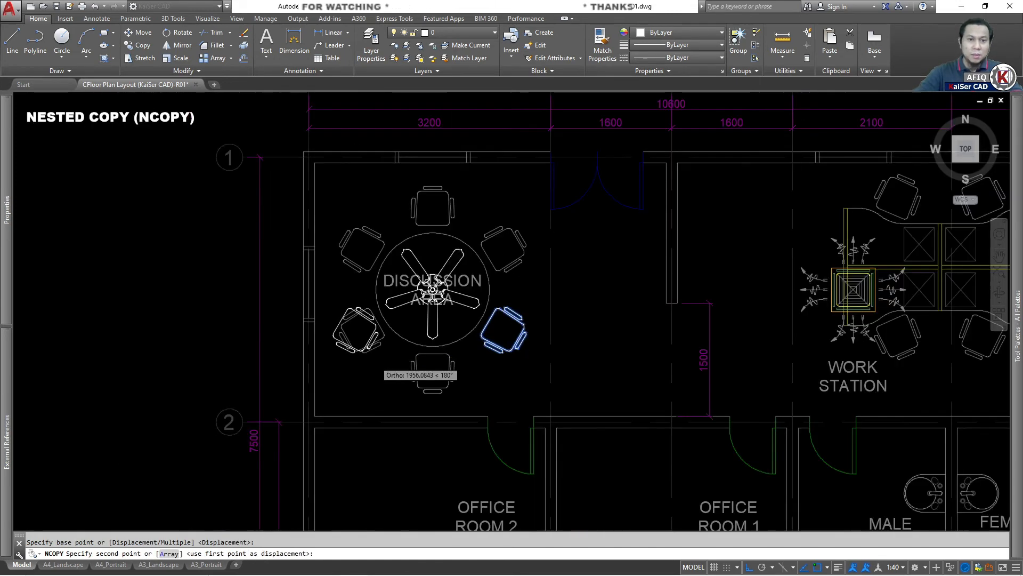
left_click(307, 344)
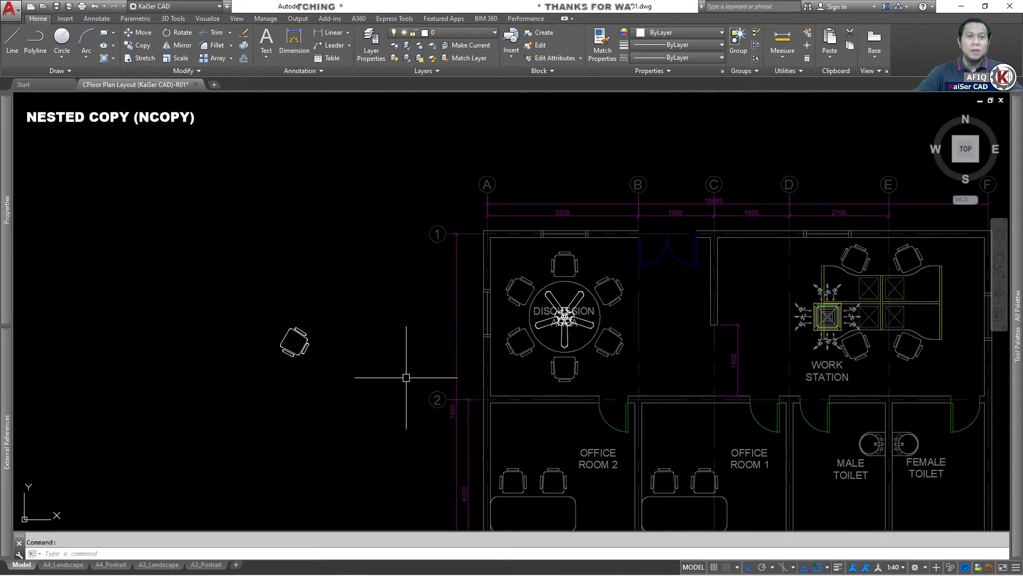
Check the separate linework of the copied chair west of the floor plan and delete the copy.
left_click(379, 295)
left_click(240, 404)
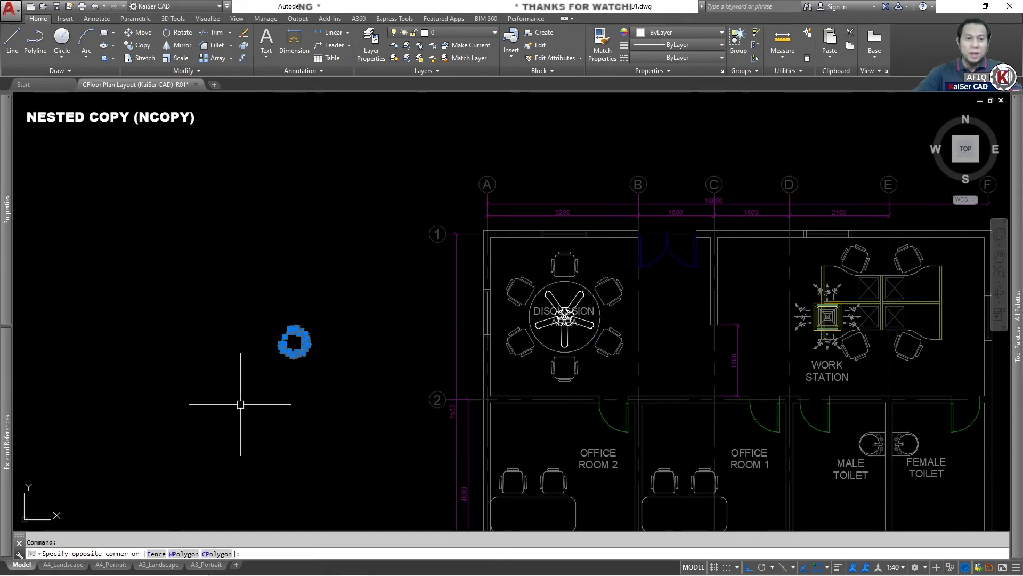
left_click(599, 349)
key("Escape")
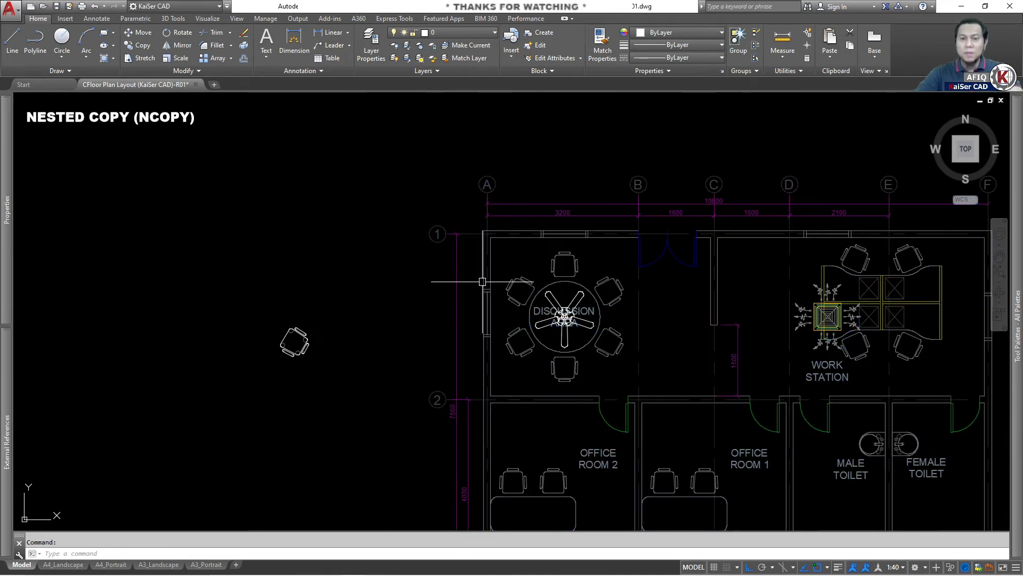
middle_click(195, 217)
middle_click(195, 217)
left_click(213, 199)
left_click(109, 313)
key("Delete")
middle_click_drag(634, 289, 623, 292)
scroll(624, 293, "up", 3)
middle_click(623, 292)
middle_click(623, 292)
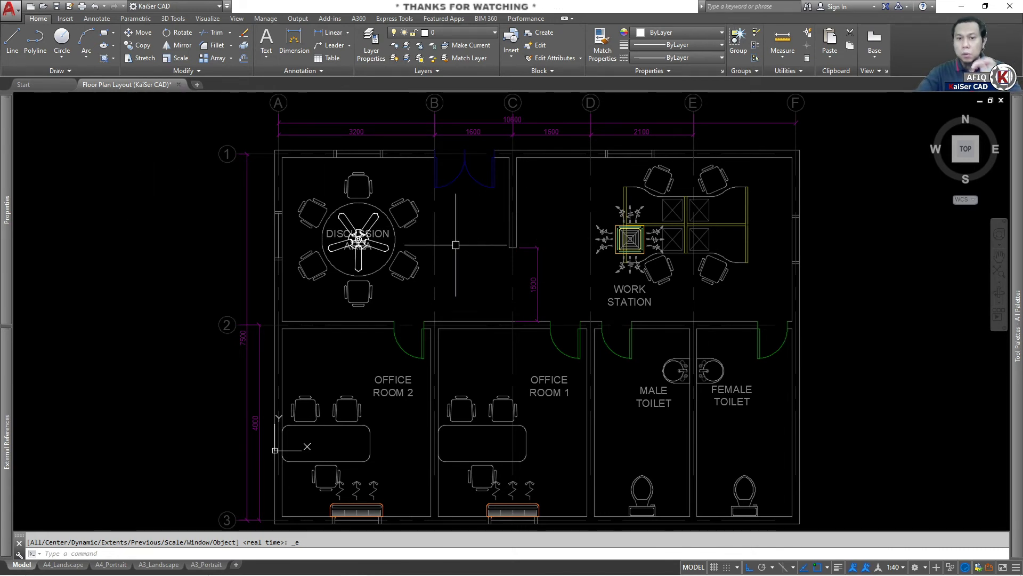
mouse_move(10, 344)
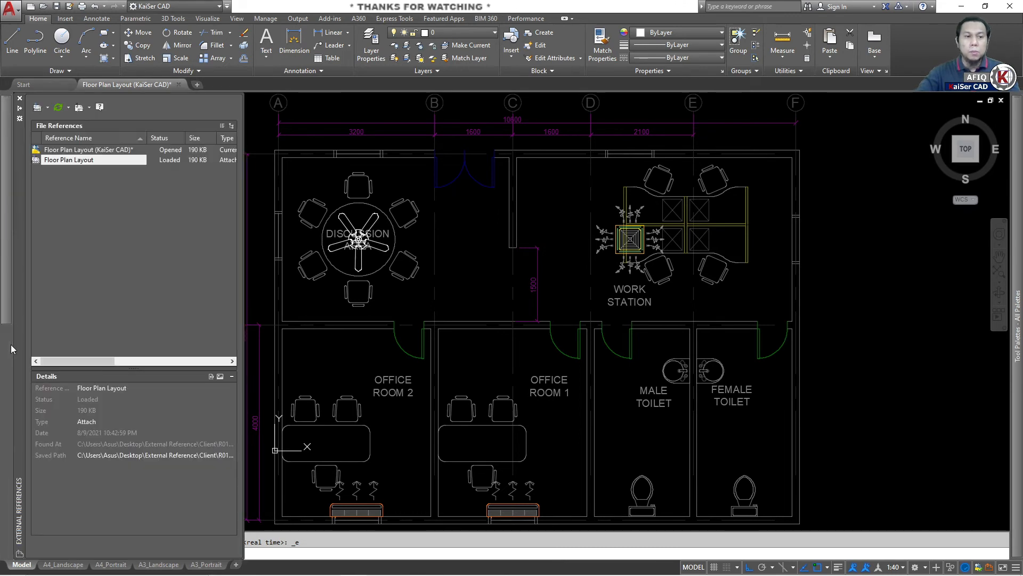
right_click(91, 160)
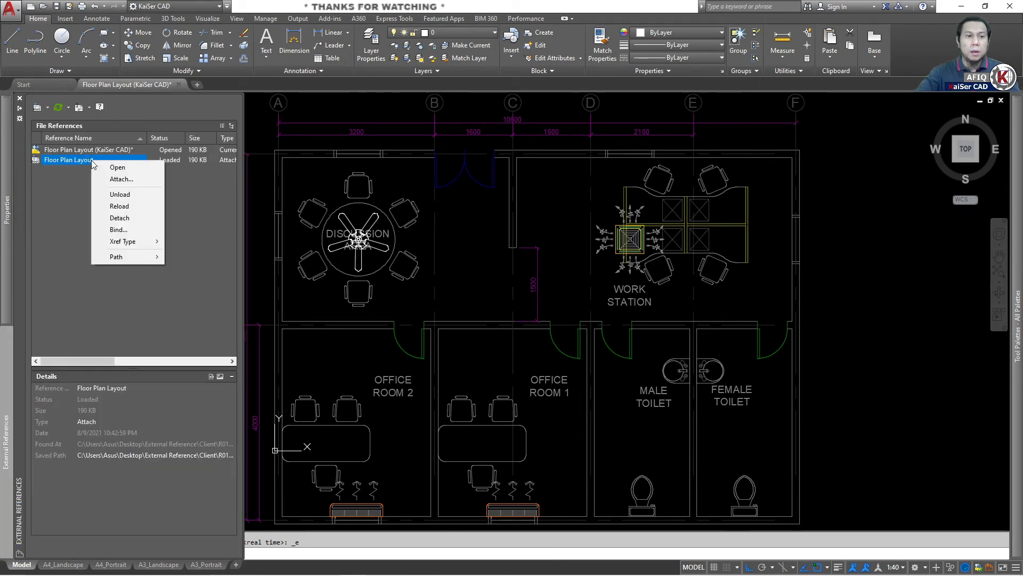
left_click(58, 162)
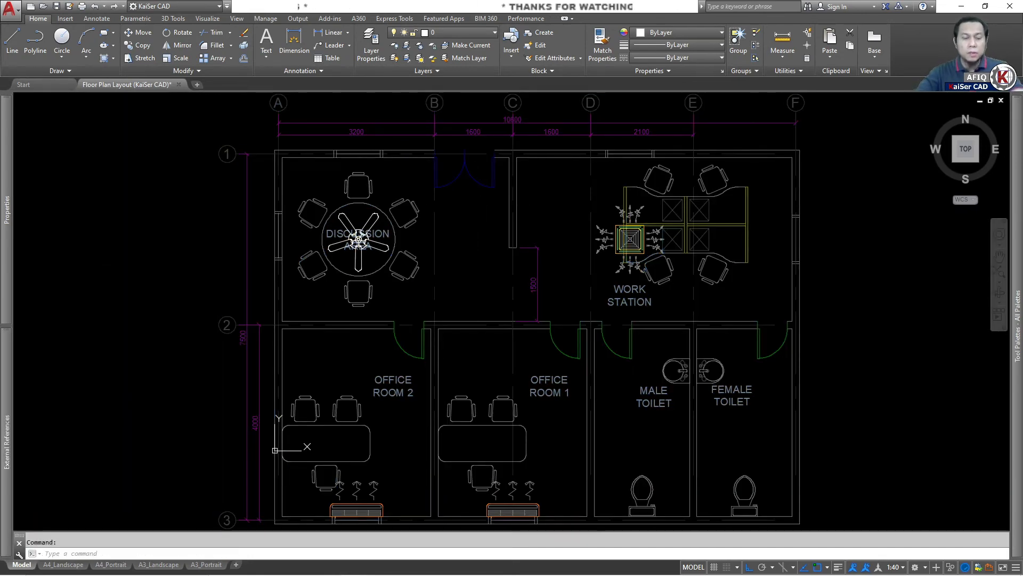
Save the drawing under the new name Floor Plan Layout (KaiSer CAD)-R01 in the External Reference folder.
key("ctrl+shift+s")
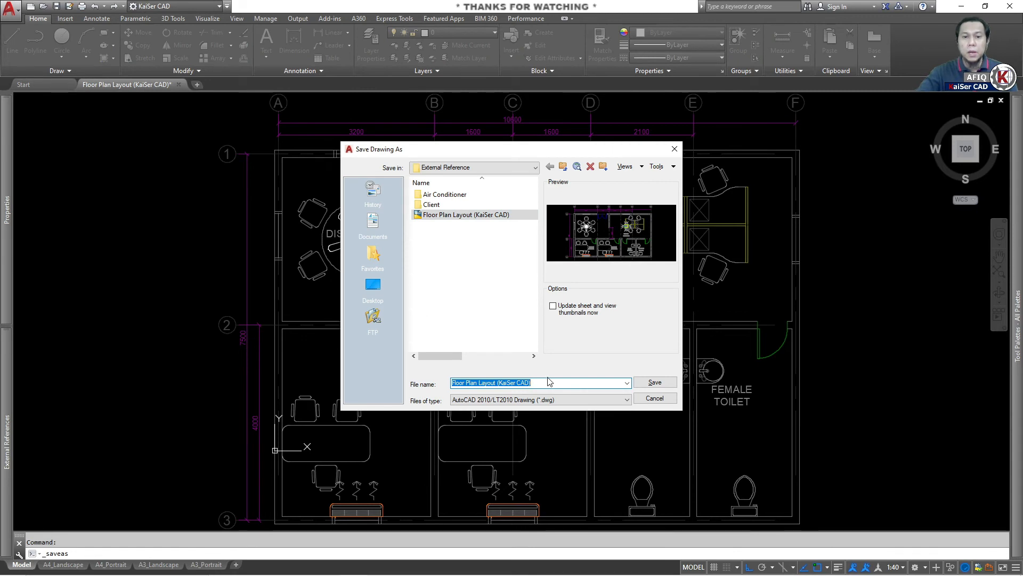
key("End")
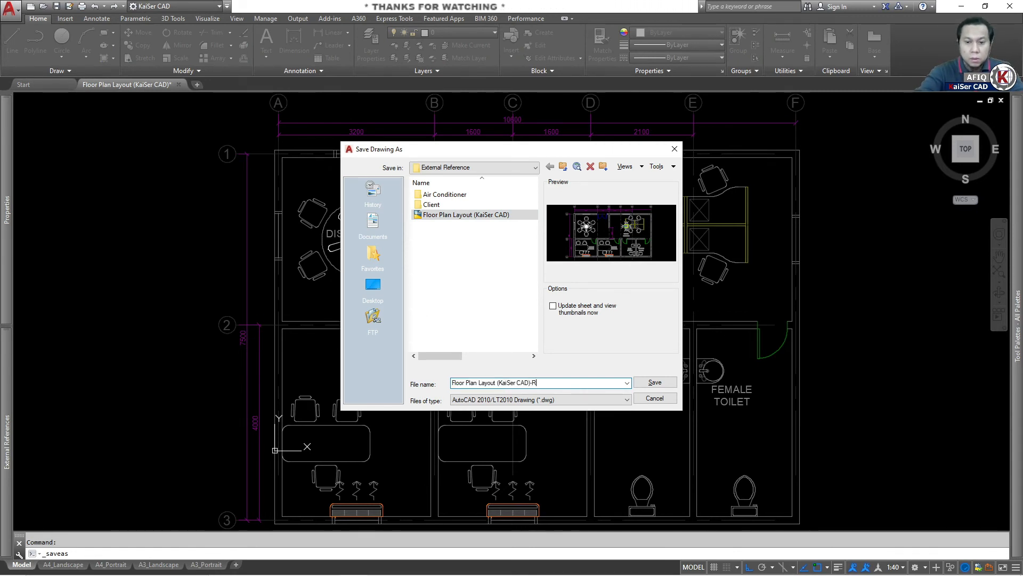
key("Return")
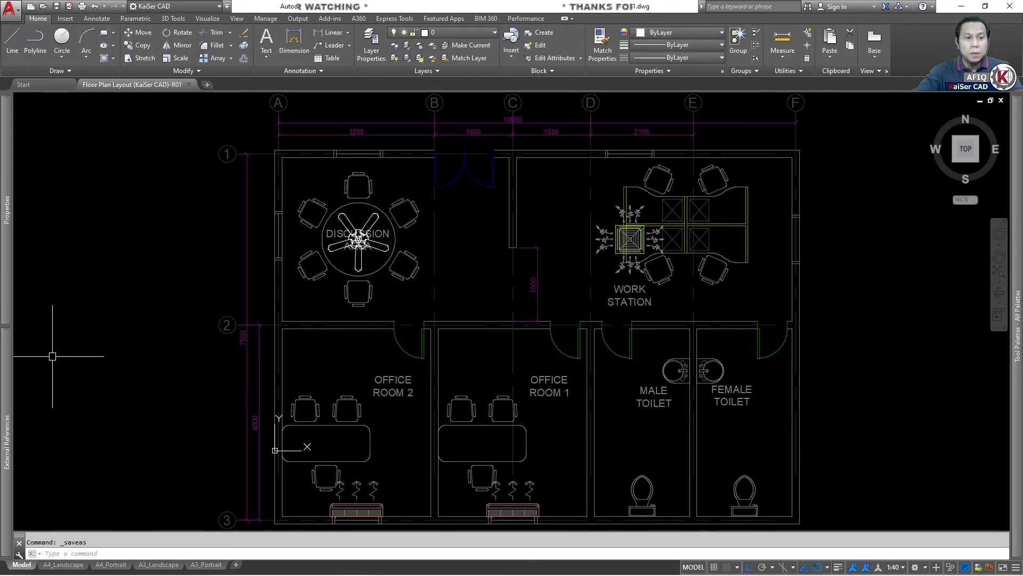
Try binding the Floor Plan Layout reference into the drawing with the Insert bind type, and undo the bind.
mouse_move(9, 359)
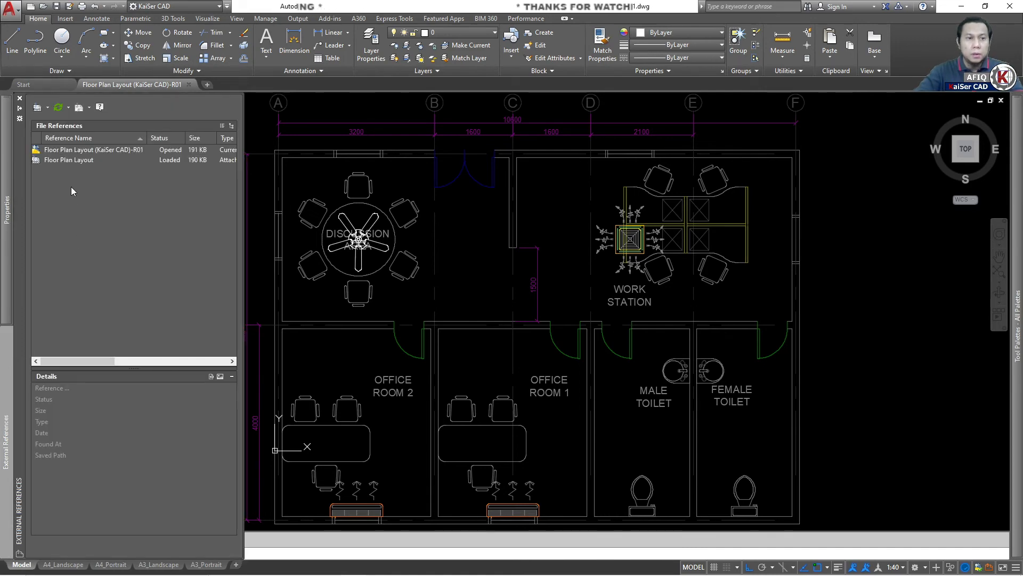
left_click(67, 162)
right_click(69, 162)
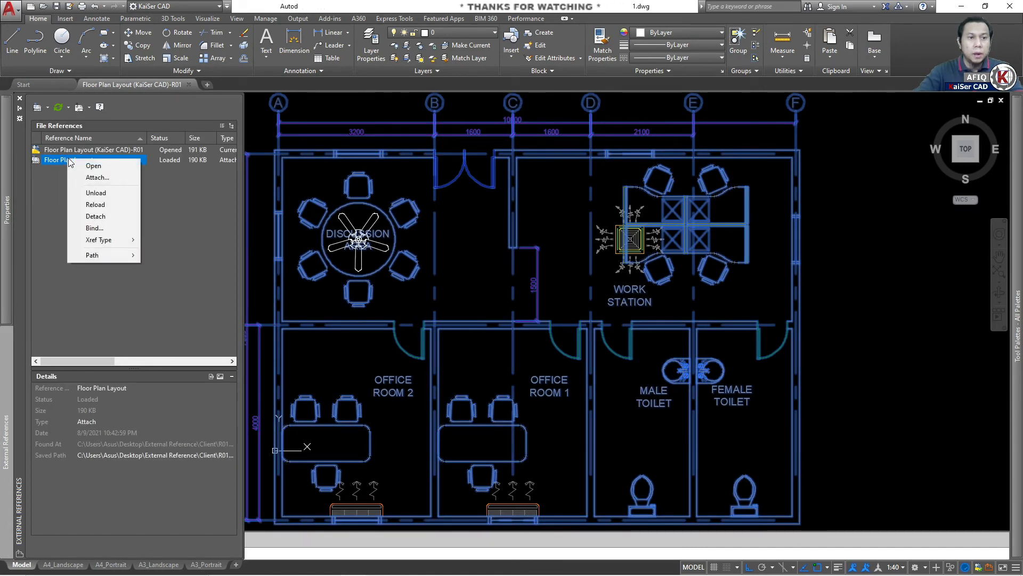
left_click(90, 228)
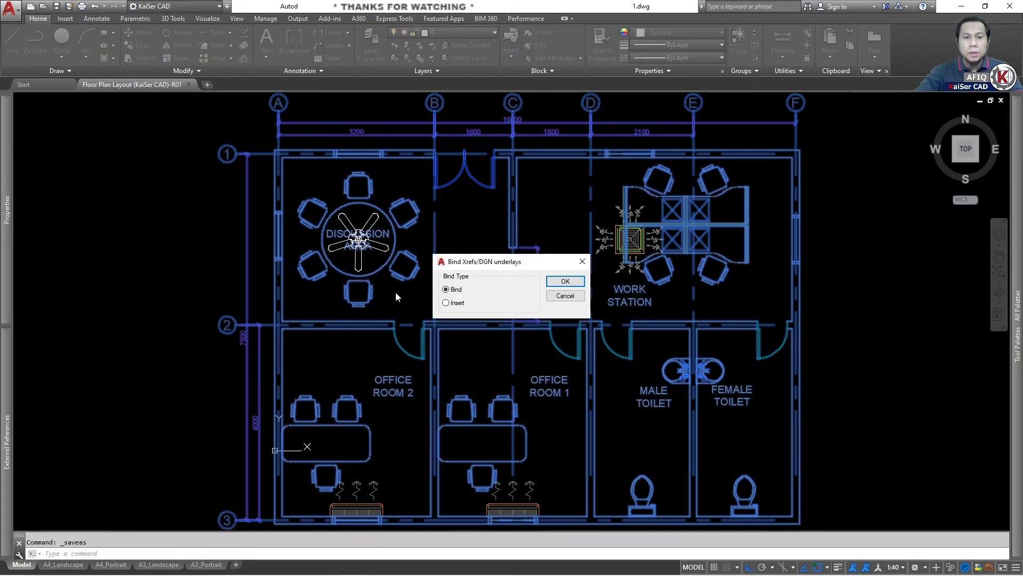
left_click(447, 303)
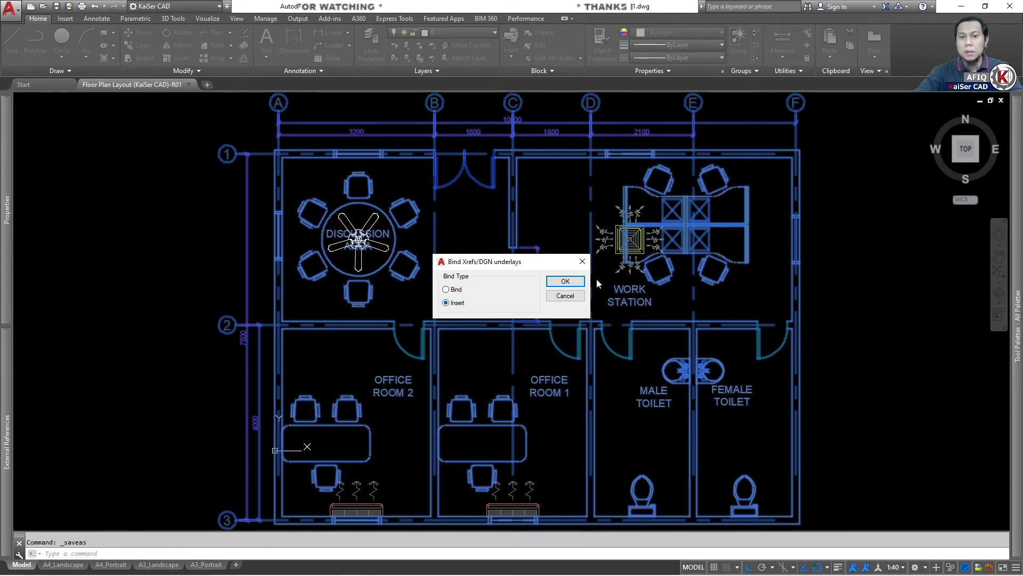
left_click(565, 280)
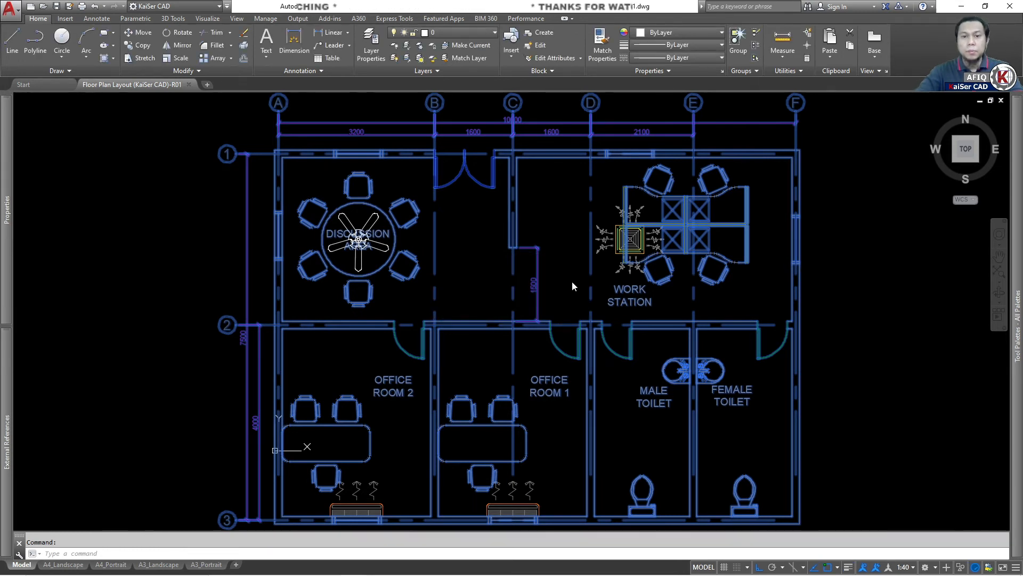
key("ctrl+a")
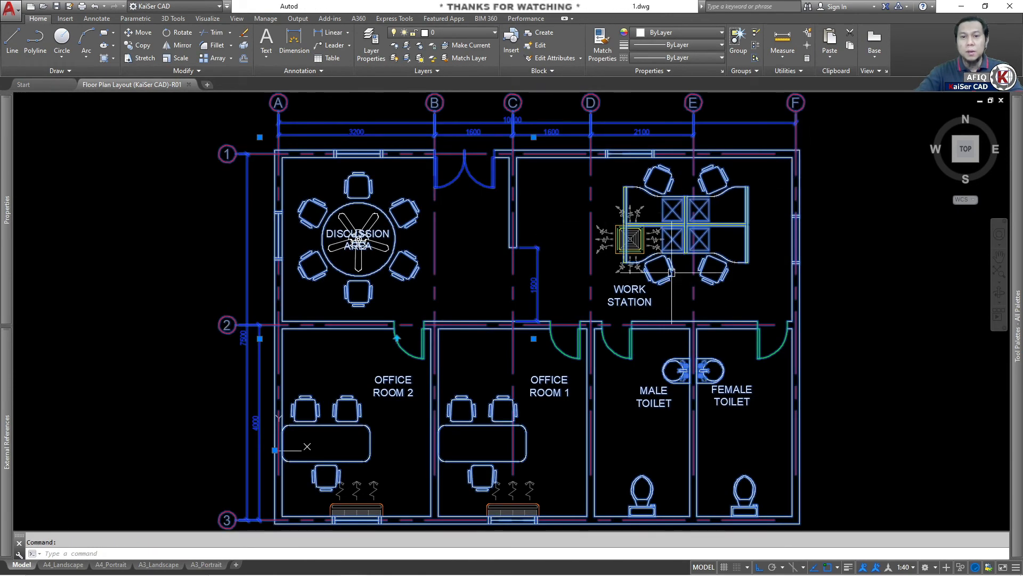
key("Escape")
key("ctrl+z")
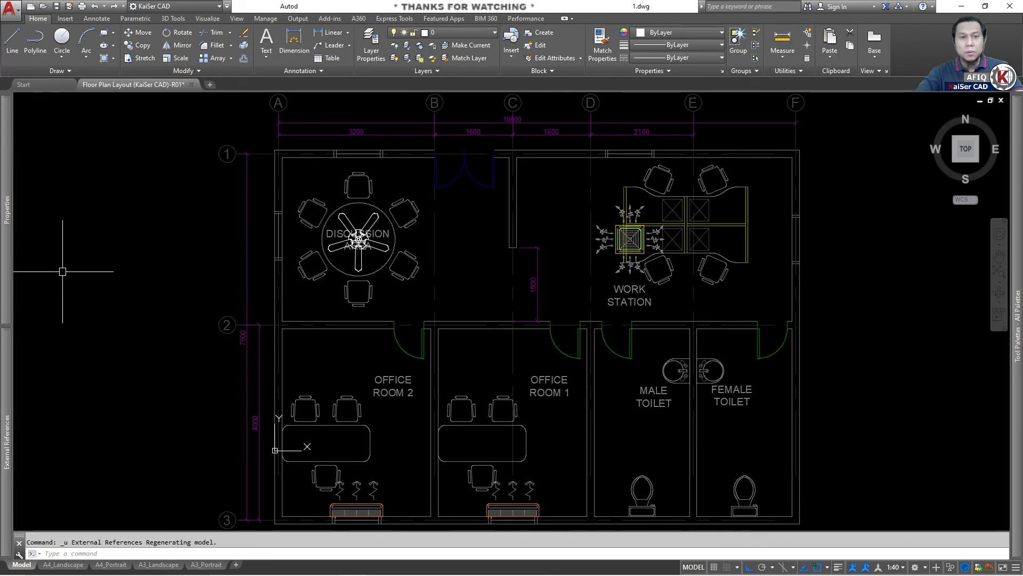
Bind the Floor Plan Layout reference into the drawing with the Bind type and check the list of file references.
mouse_move(6, 416)
left_click(66, 162)
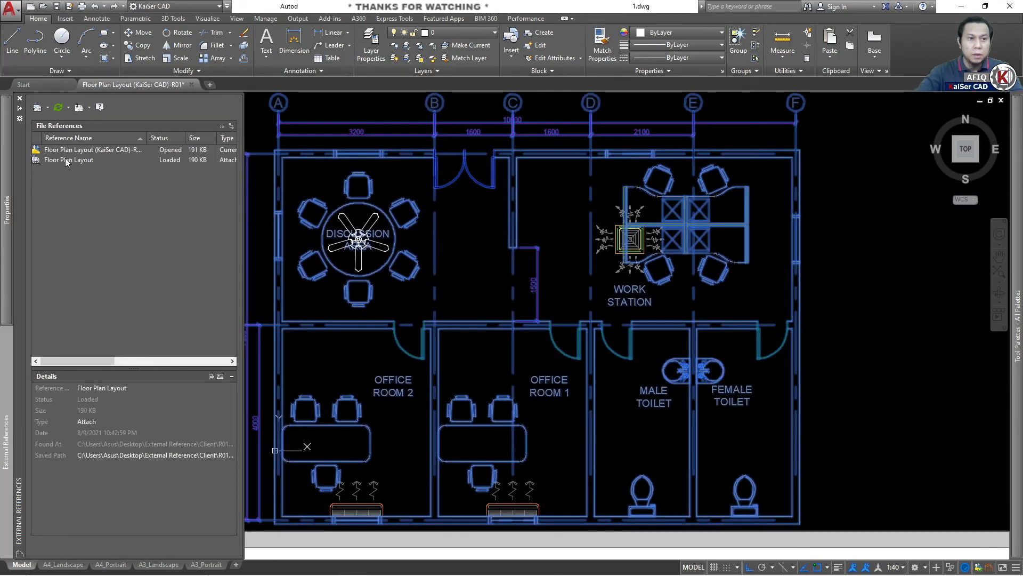
right_click(66, 161)
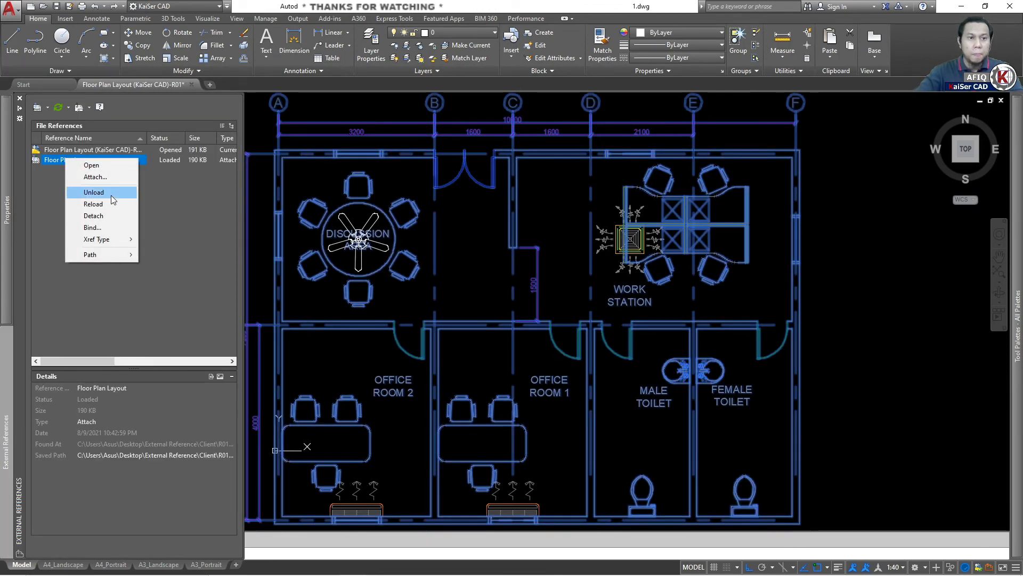
left_click(101, 228)
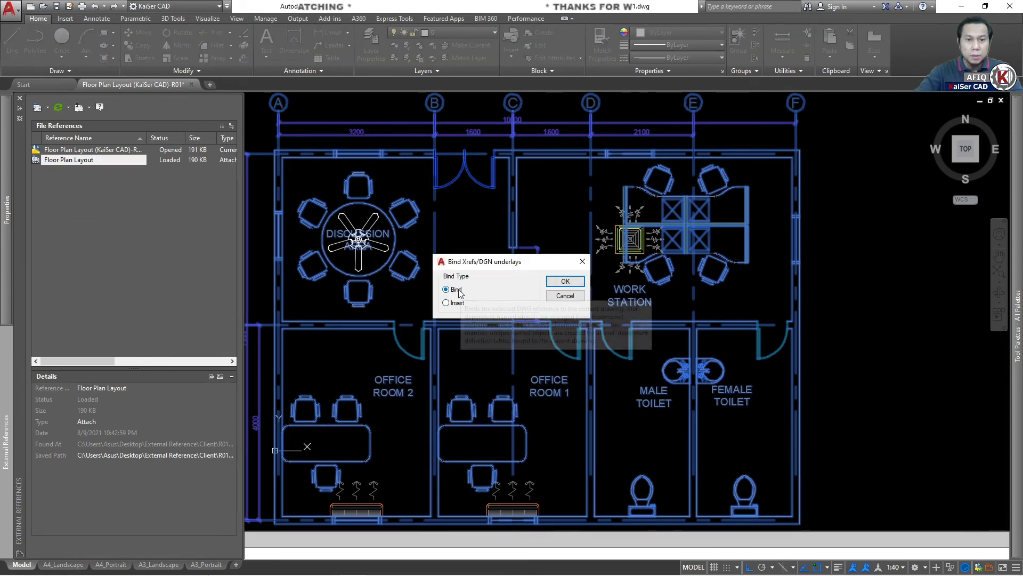
left_click(570, 281)
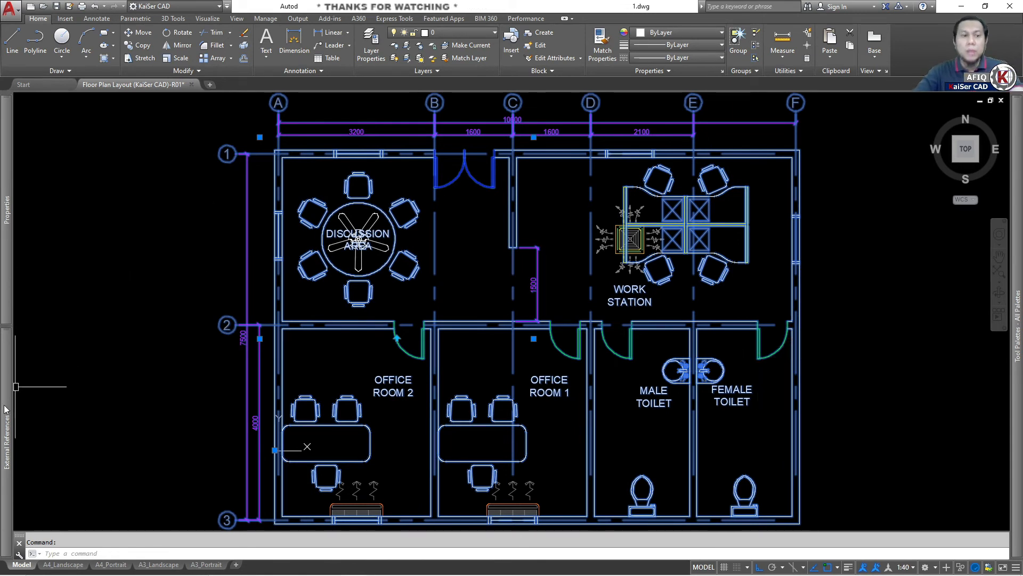
mouse_move(7, 406)
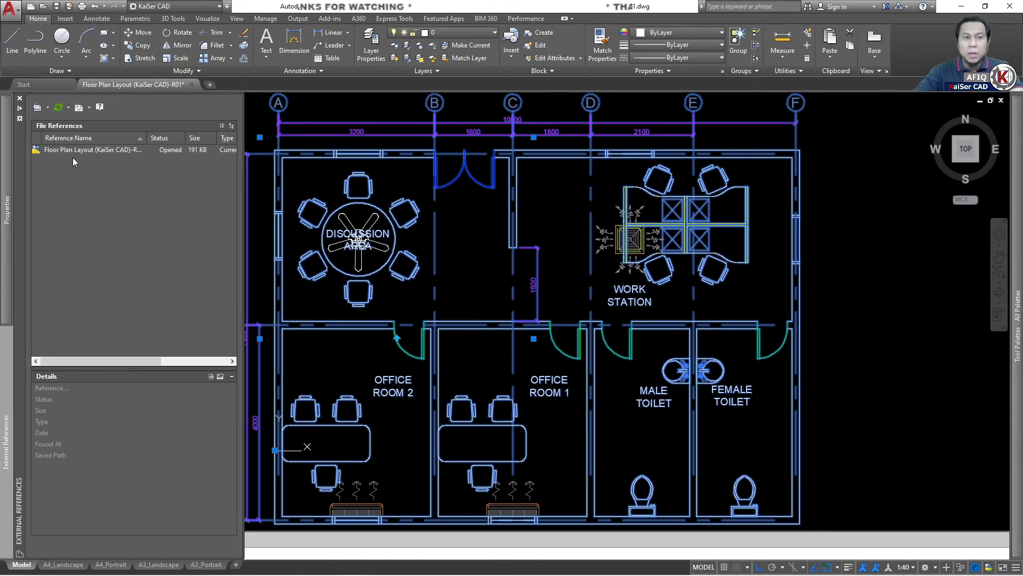
key("Escape")
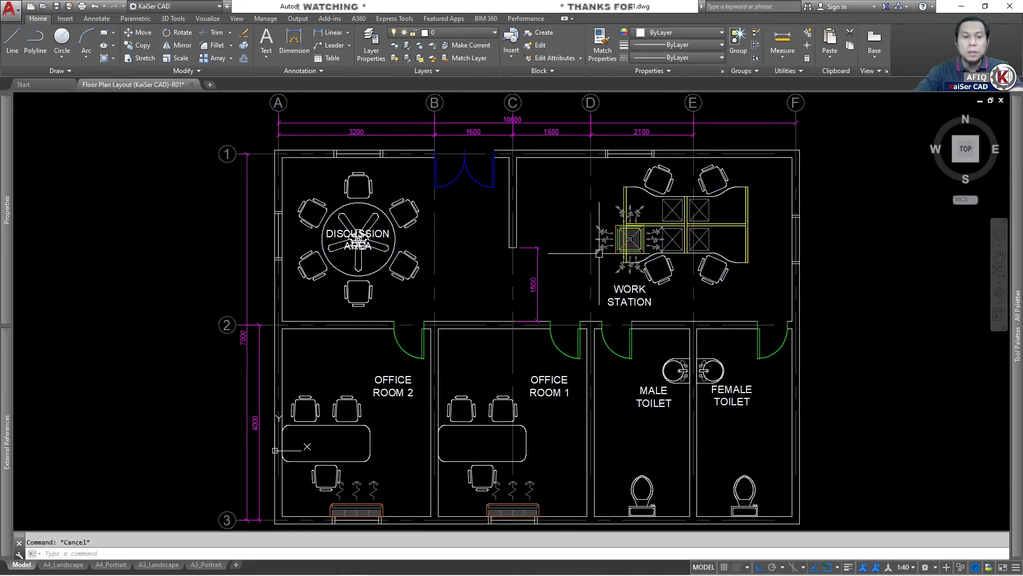
key("ctrl+shift+s")
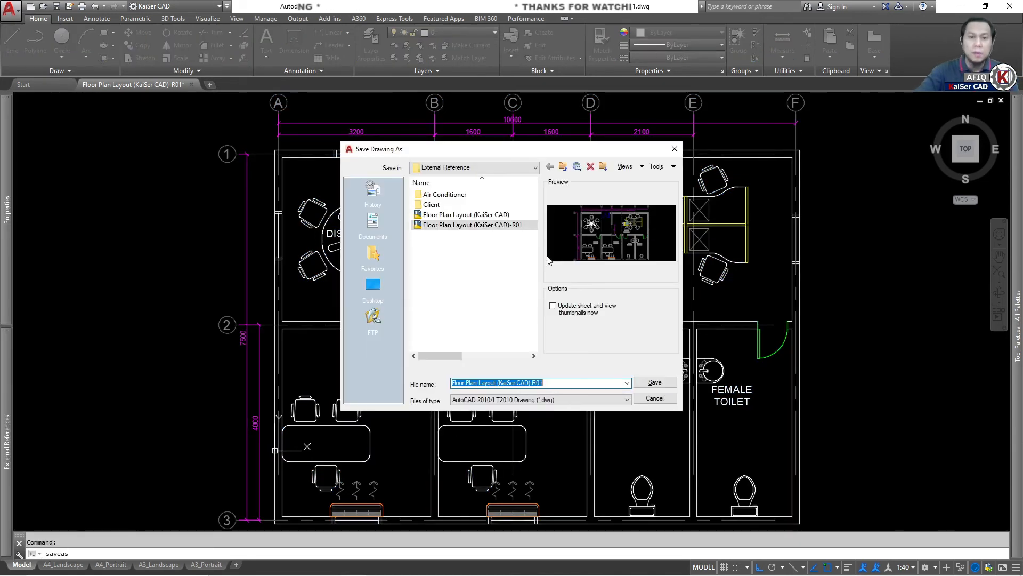
left_click(456, 382)
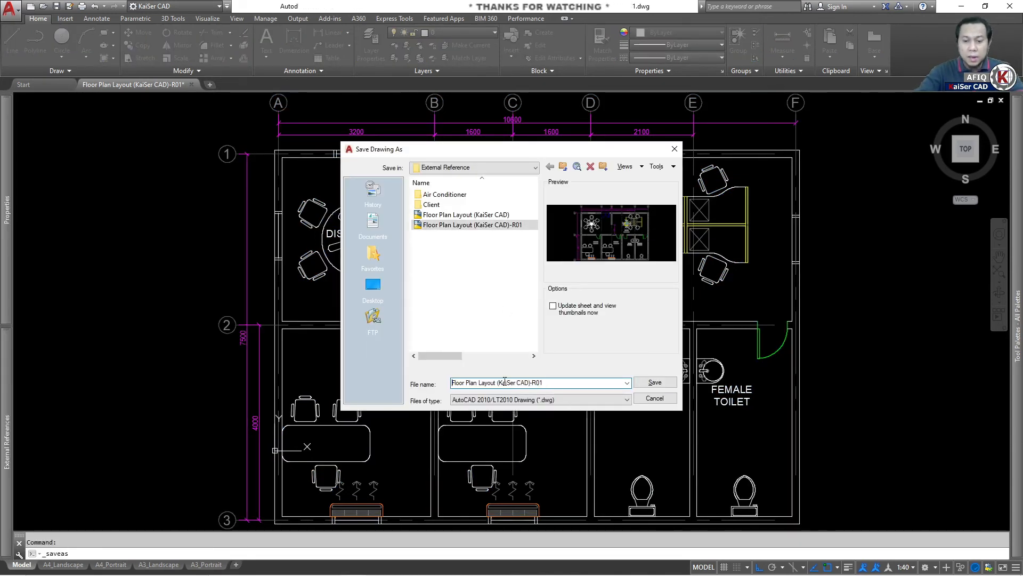
type("C")
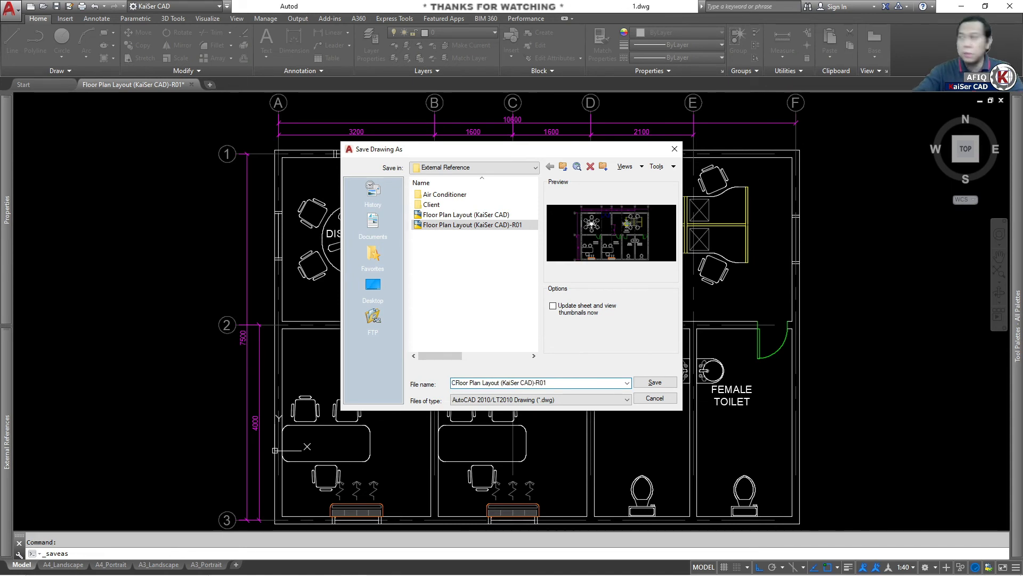
key("BackSpace")
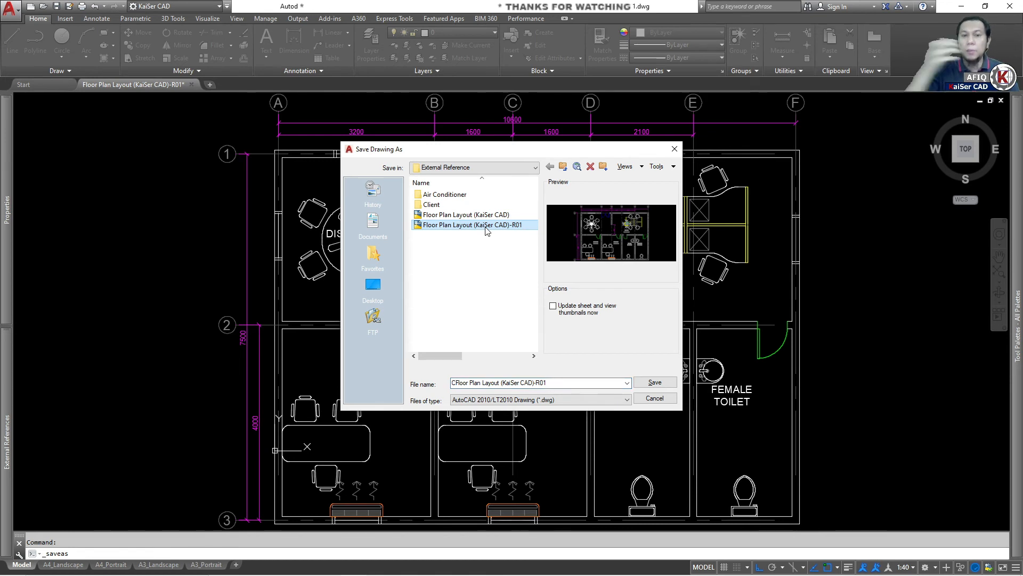
mouse_move(526, 149)
left_mouse_down()
mouse_move(338, 170)
mouse_move(258, 152)
left_mouse_up()
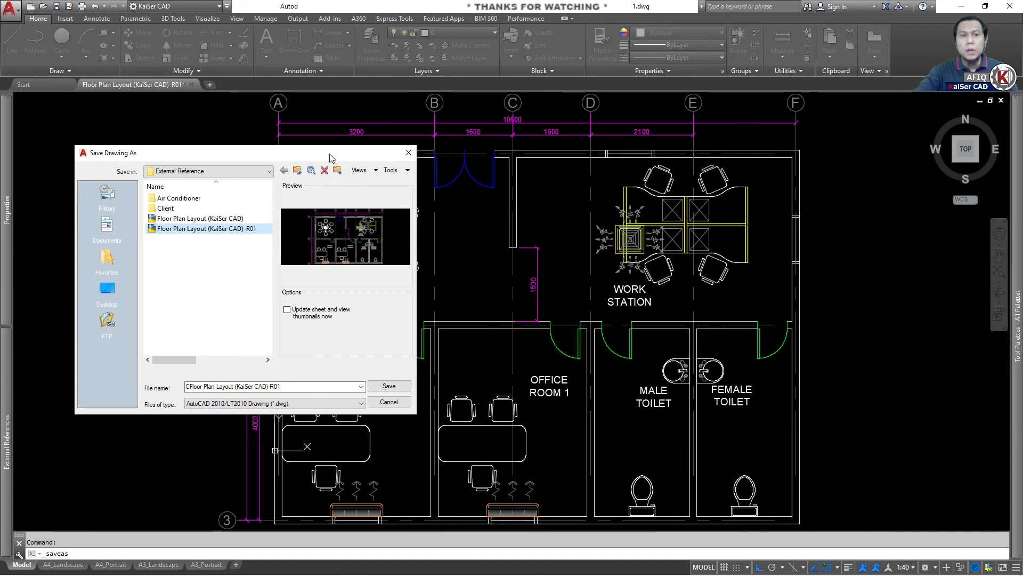
left_click_drag(331, 154, 473, 150)
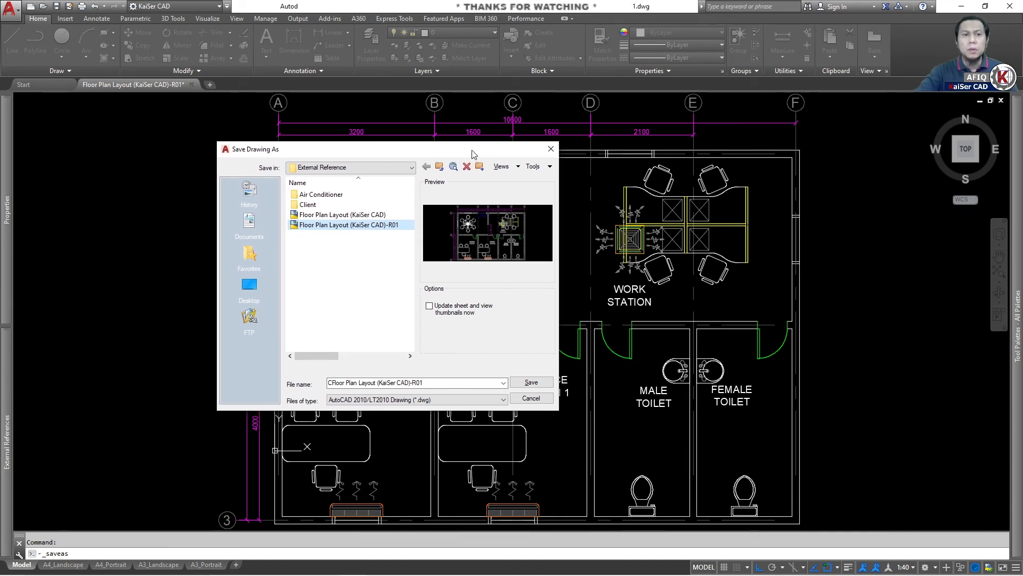
left_click(524, 400)
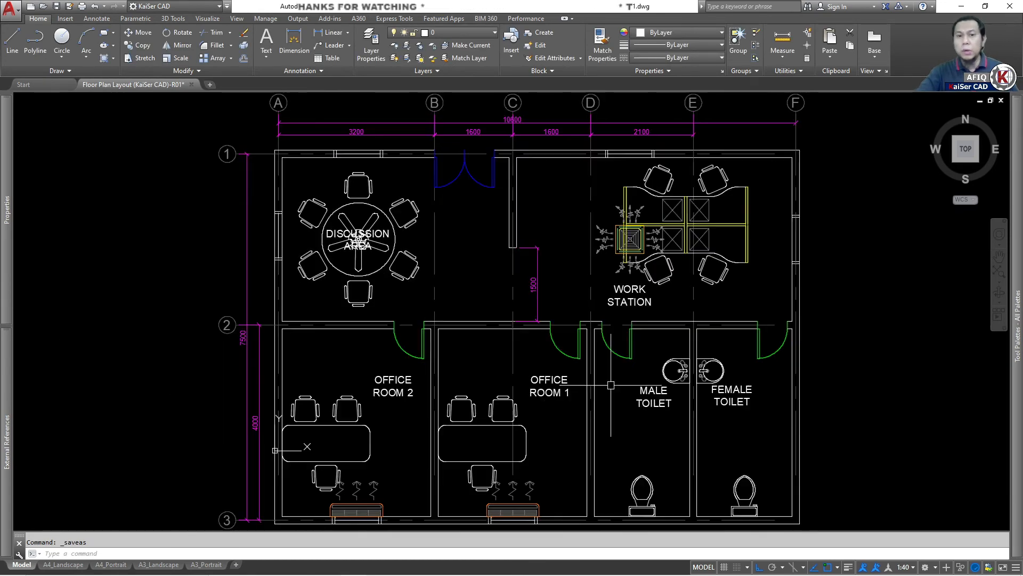
Save the bound drawing under the new name CFloor Plan Layout (KaiSer CAD)-R01 in the External Reference folder.
mouse_move(6, 443)
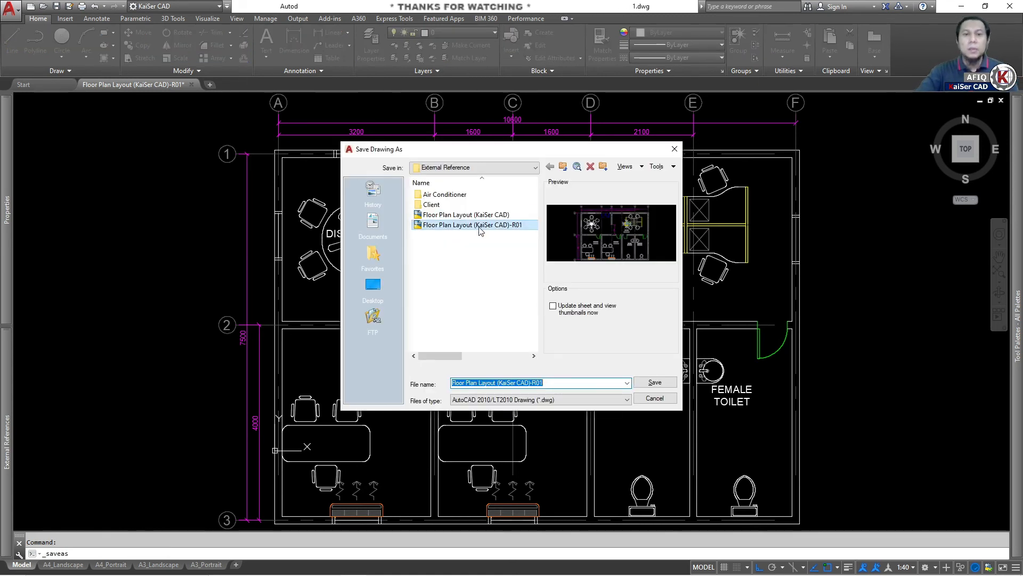
left_click(454, 382)
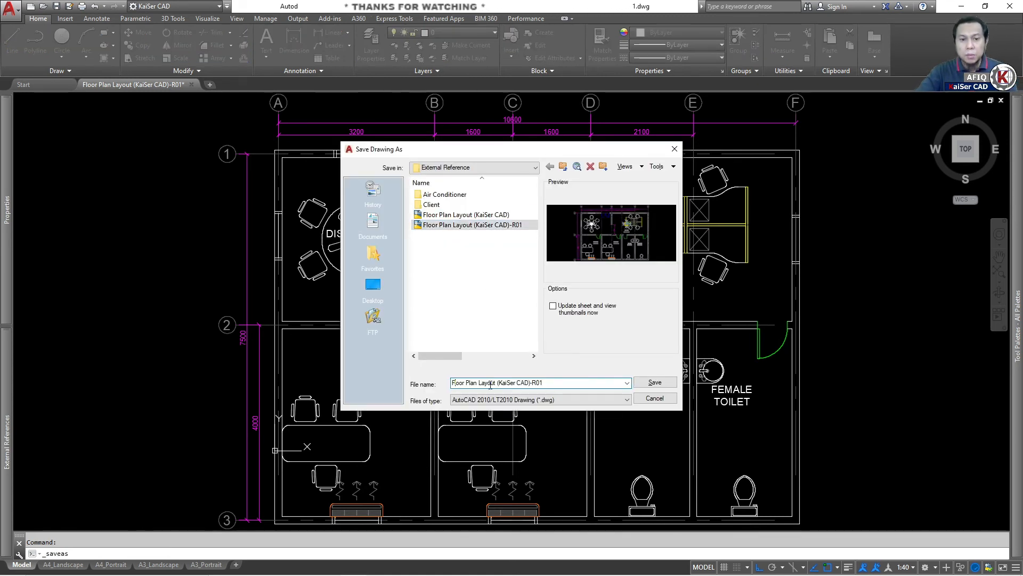
type("c")
key("BackSpace")
type("C")
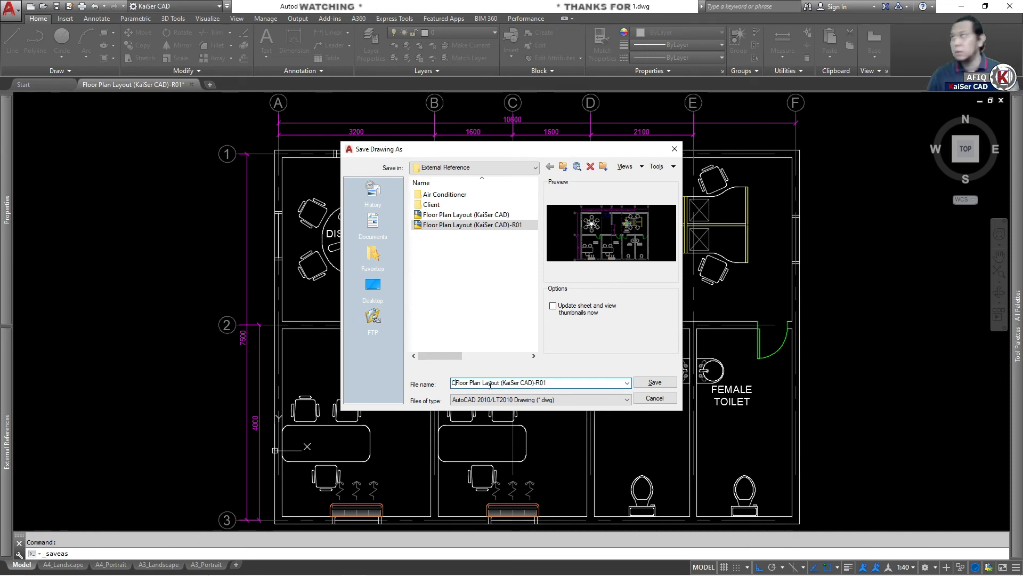
left_click(639, 382)
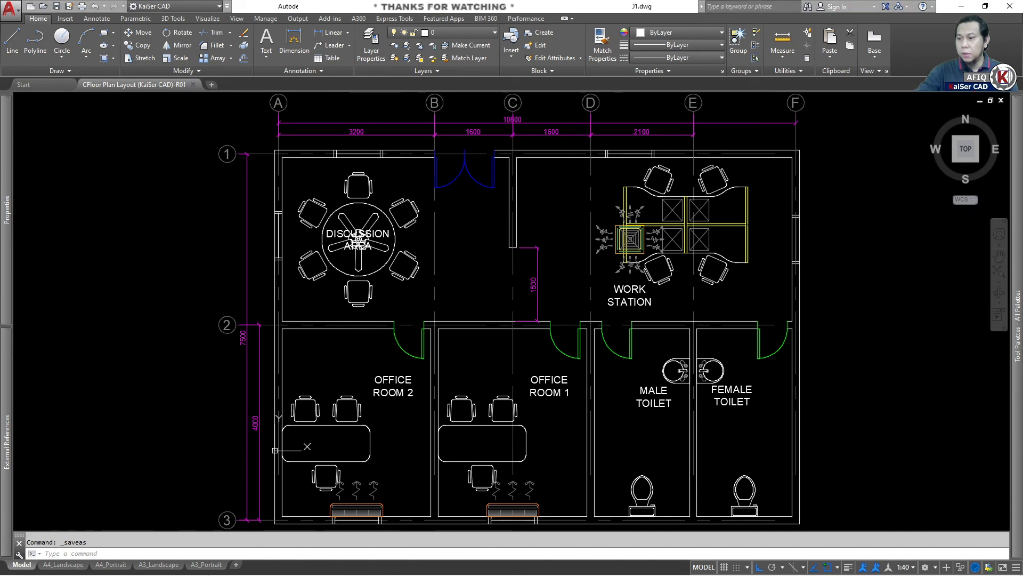
Switch to File Explorer, check the CFloor Plan Layout (KaiSer CAD)-R01 file in the External Reference folder, and return to the AutoCAD drawing.
key("alt+Tab")
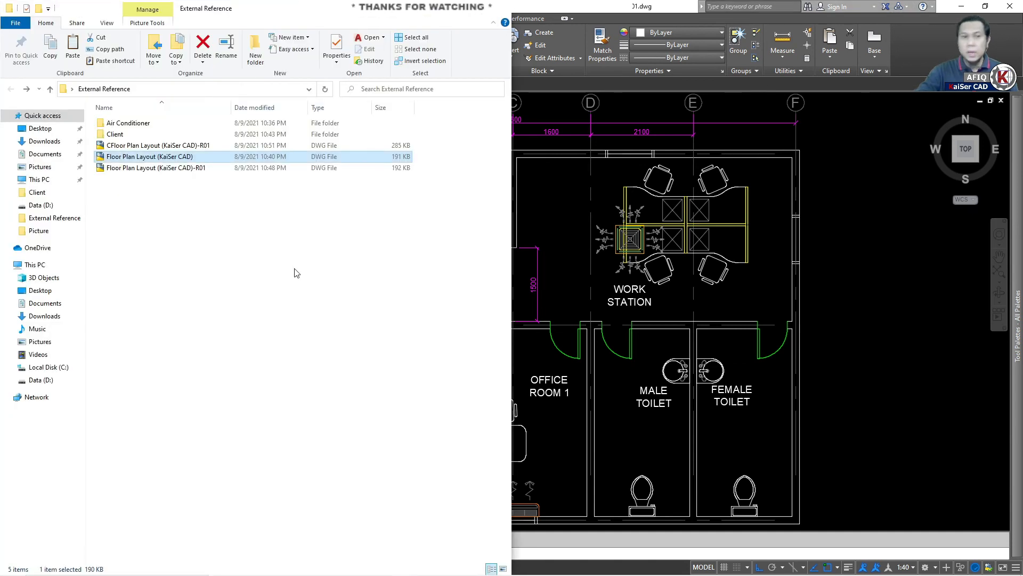
left_click(114, 147)
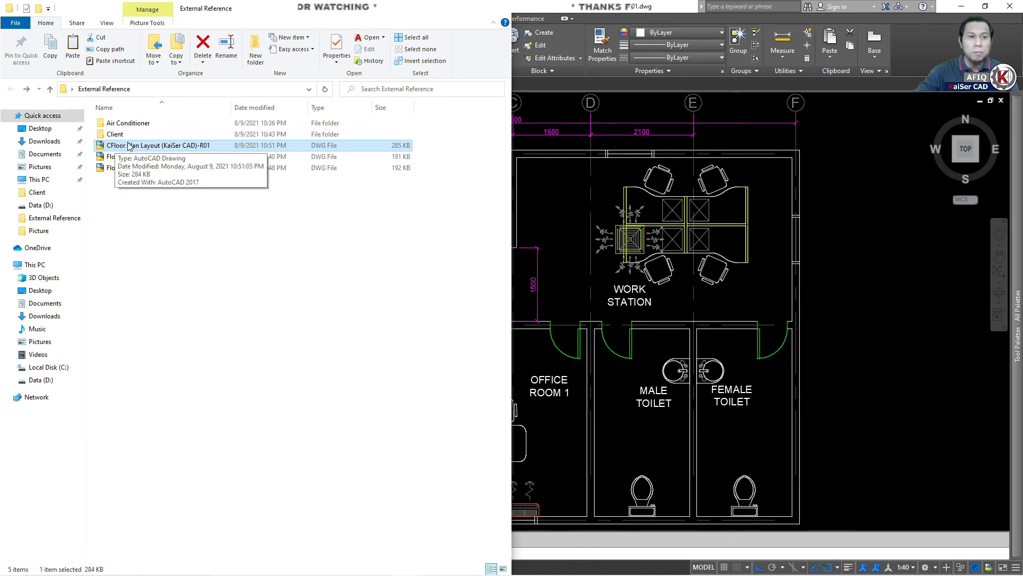
left_click(135, 146)
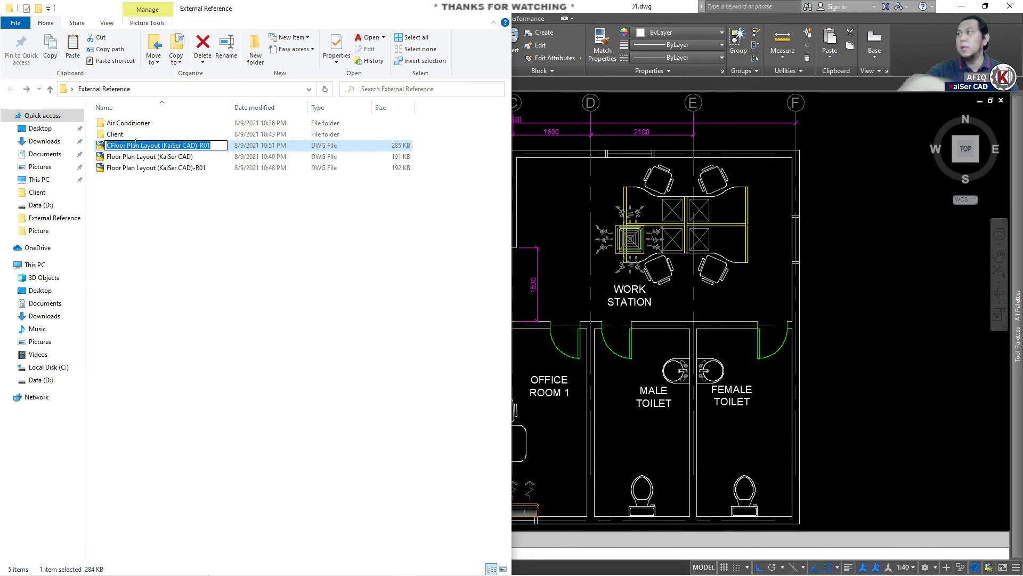
left_click(185, 253)
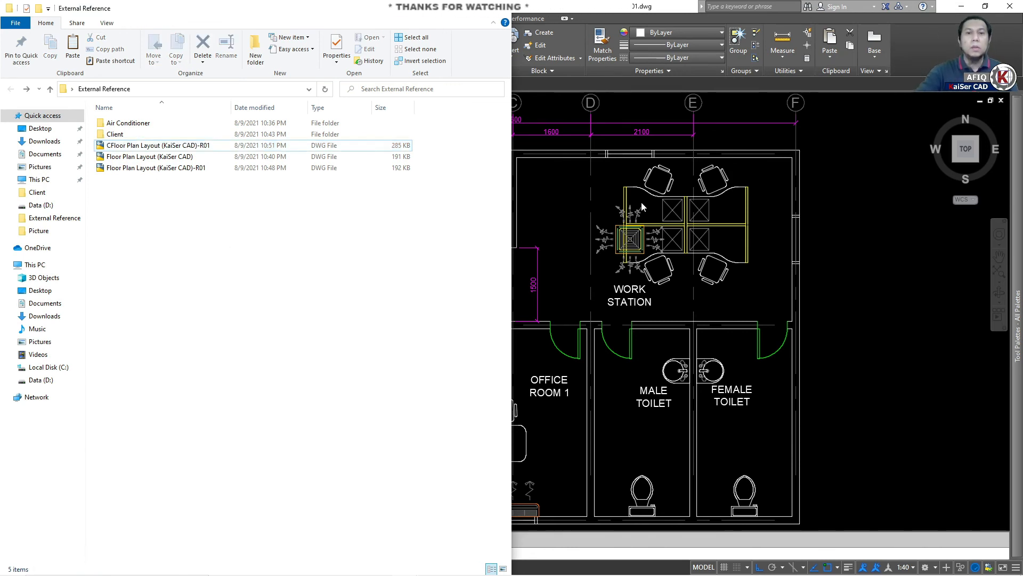
left_click(641, 204)
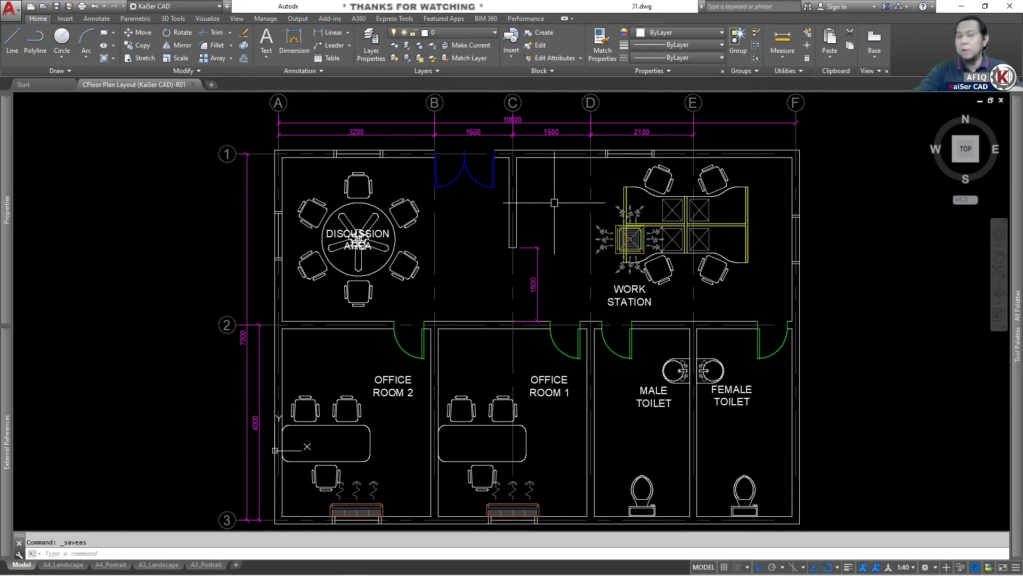